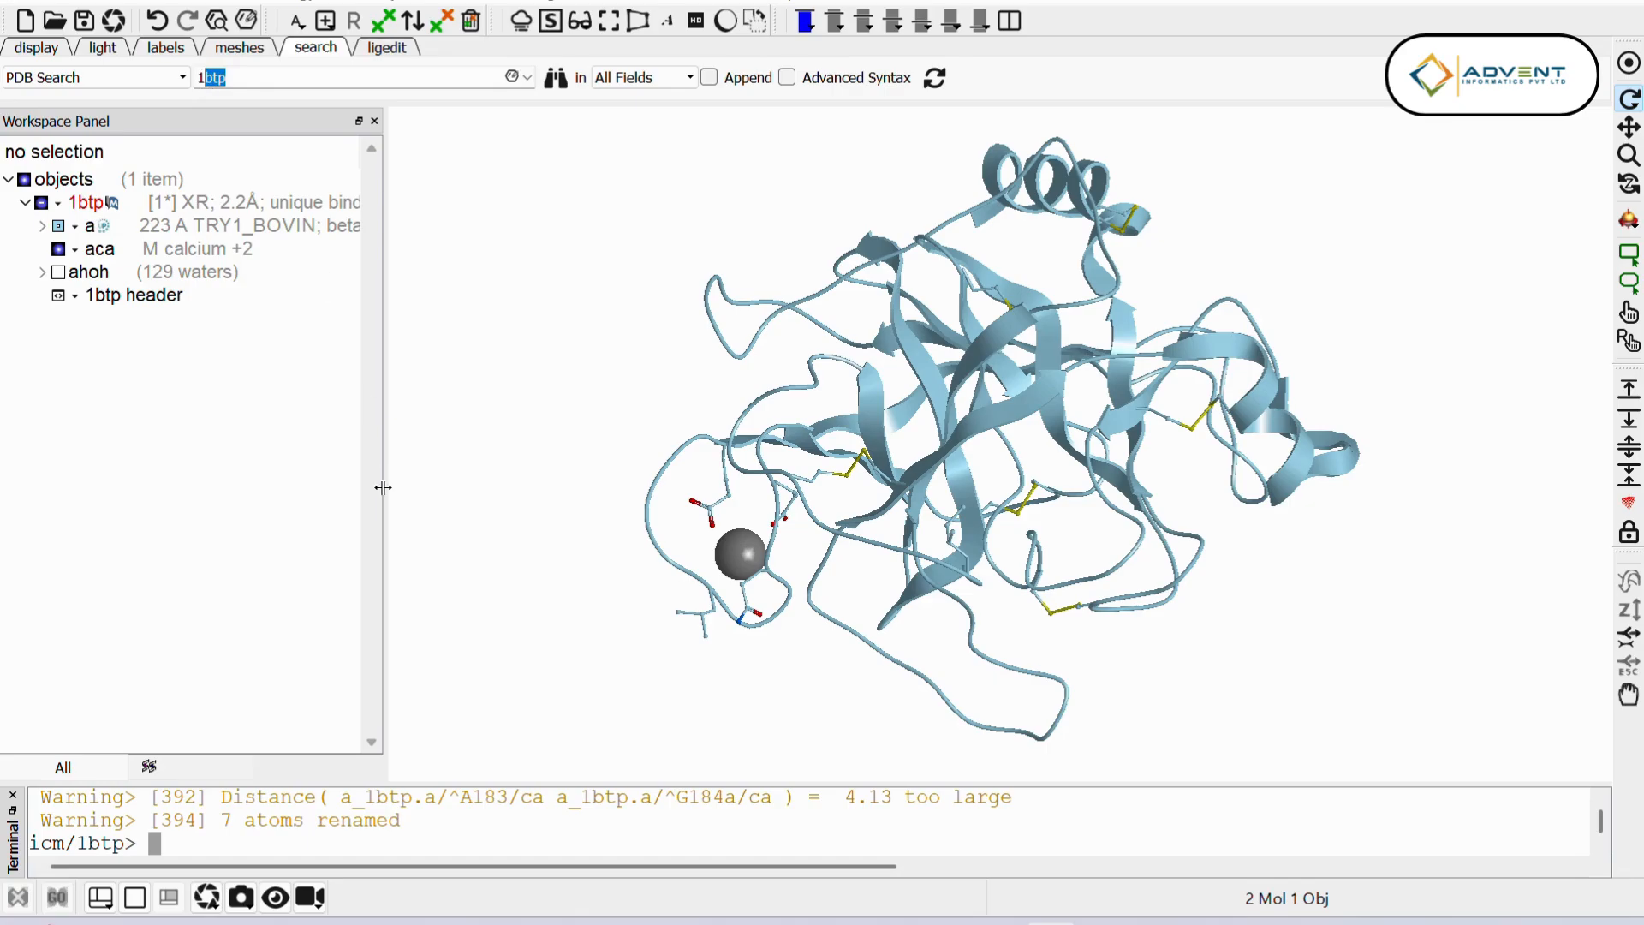
Step: Search the PDB for 1lu0 and load the structure into the workspace
{"action": "type", "text": "lu0"}
{"action": "key", "text": "Return"}
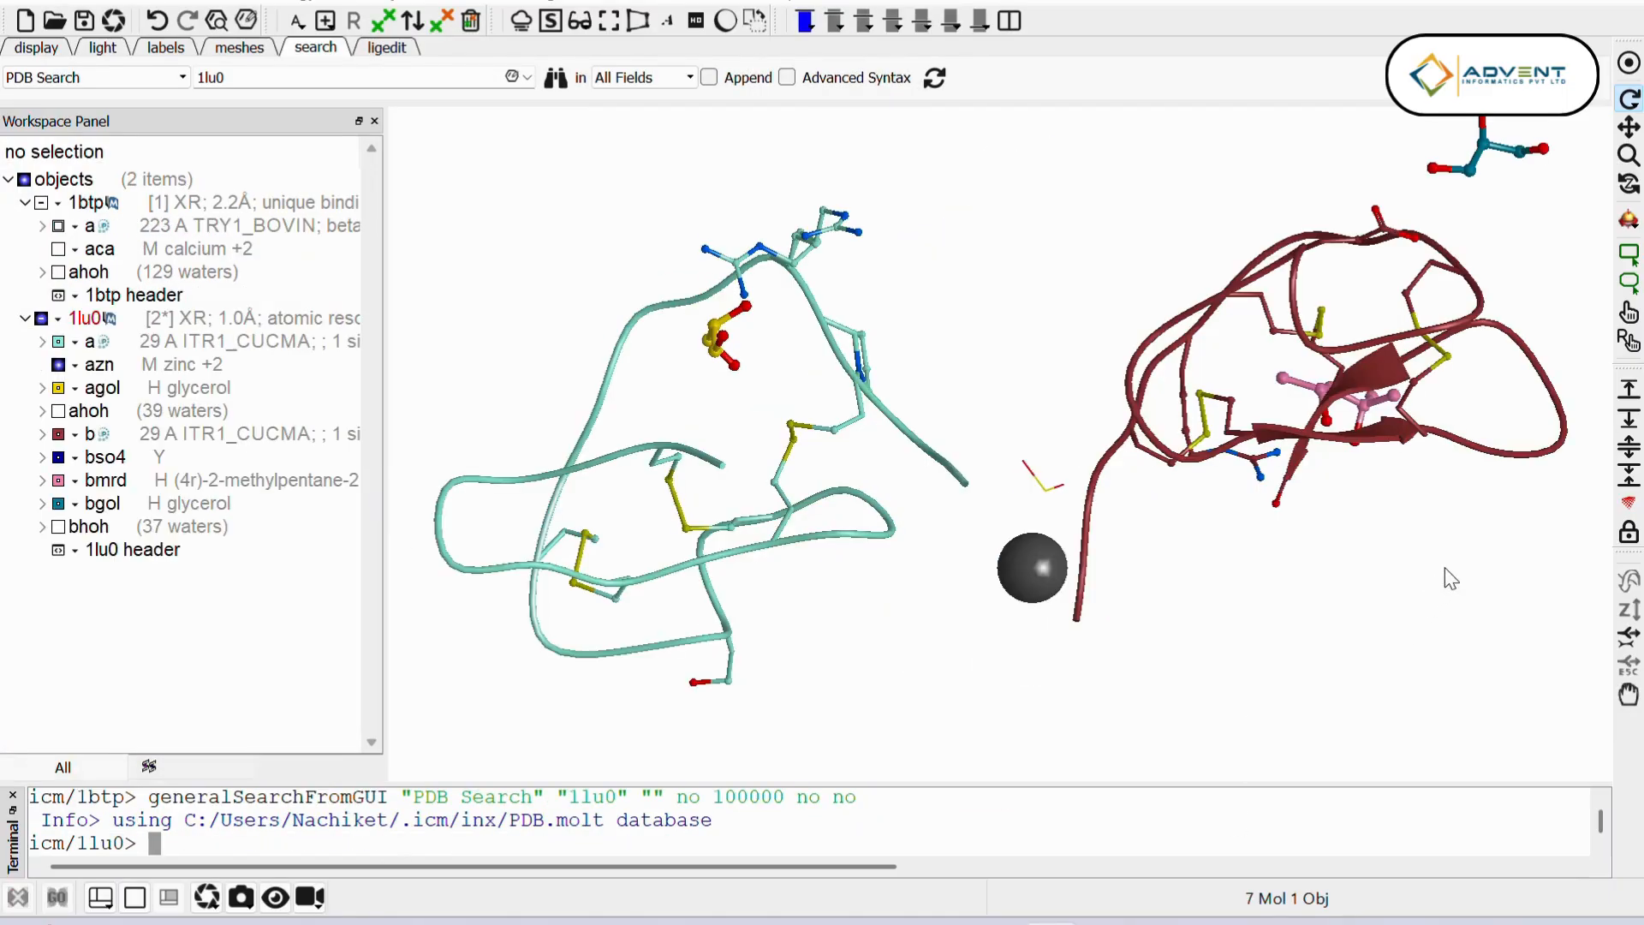
{"action": "left_click_drag", "start_coordinate": [1449, 577], "coordinate": [1412, 771]}
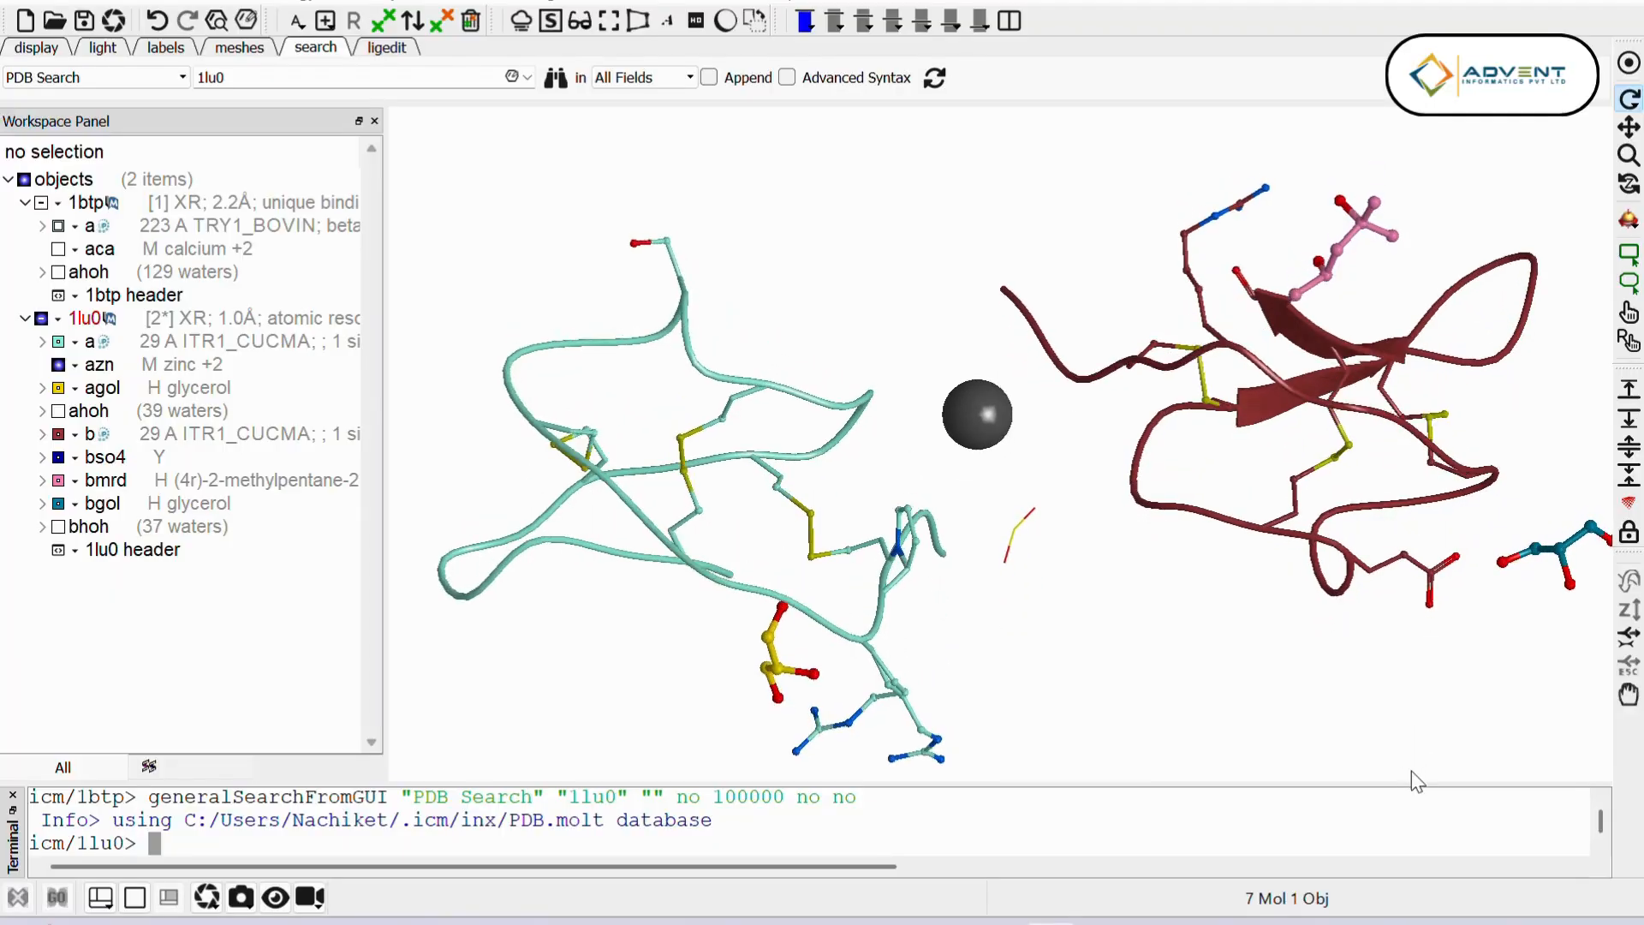
{"action": "left_click_drag", "start_coordinate": [1098, 426], "coordinate": [1225, 665]}
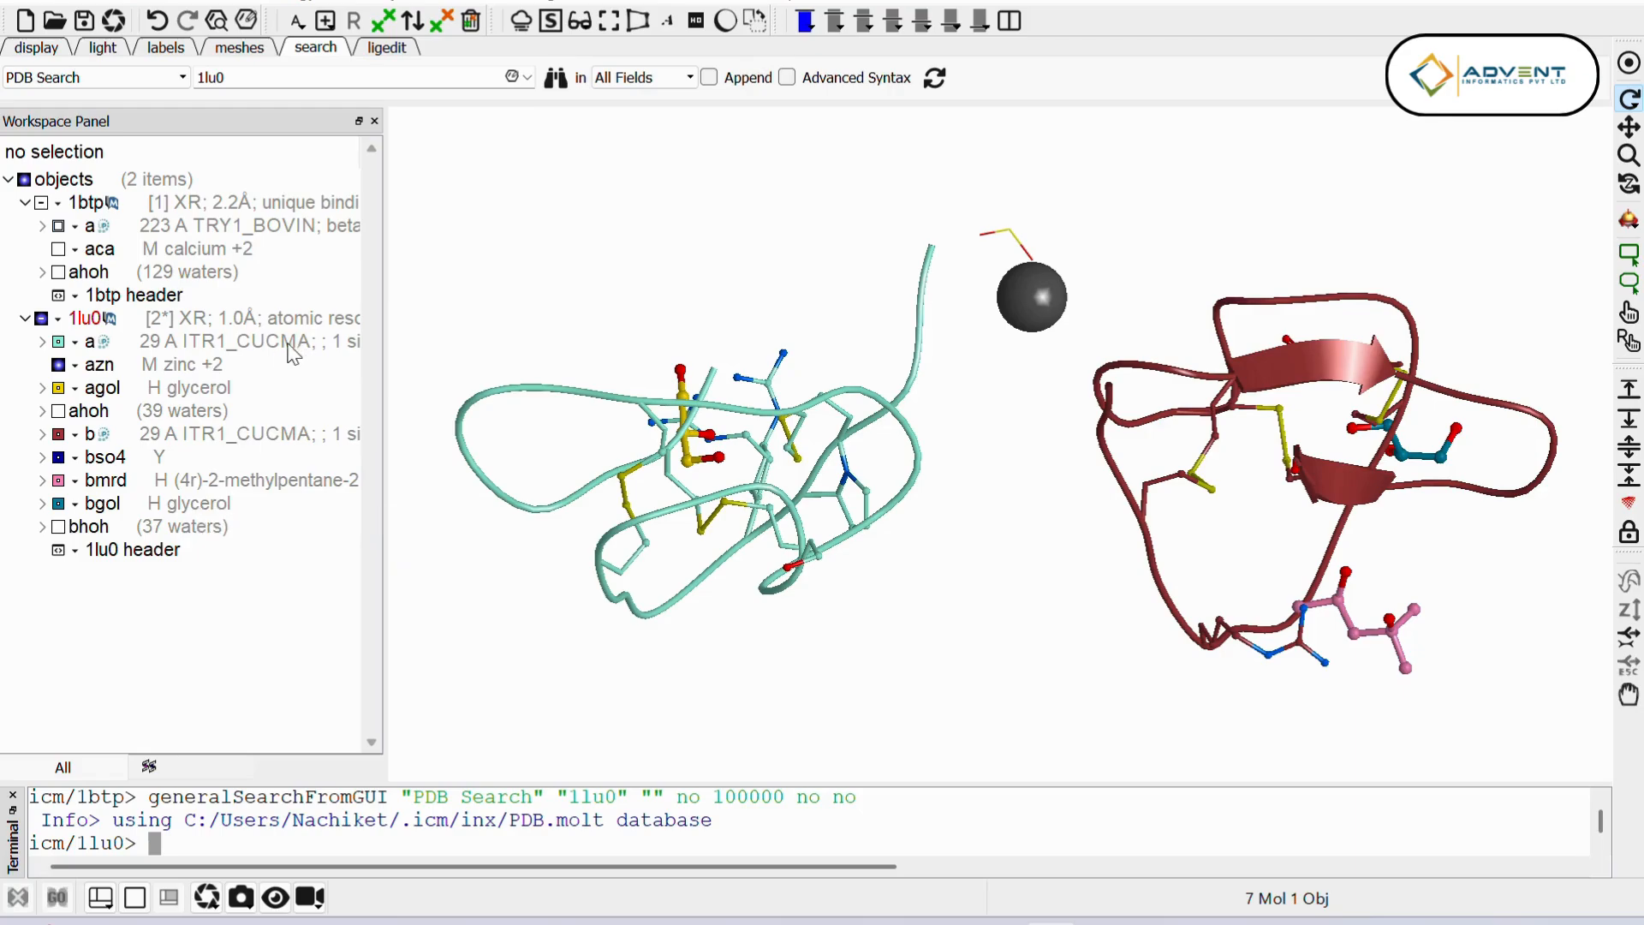
Step: Delete all molecules of 1lu0 from the zinc down to the bhoh waters, keeping chain a, and centre the remaining structure
{"action": "left_click", "coordinate": [204, 374]}
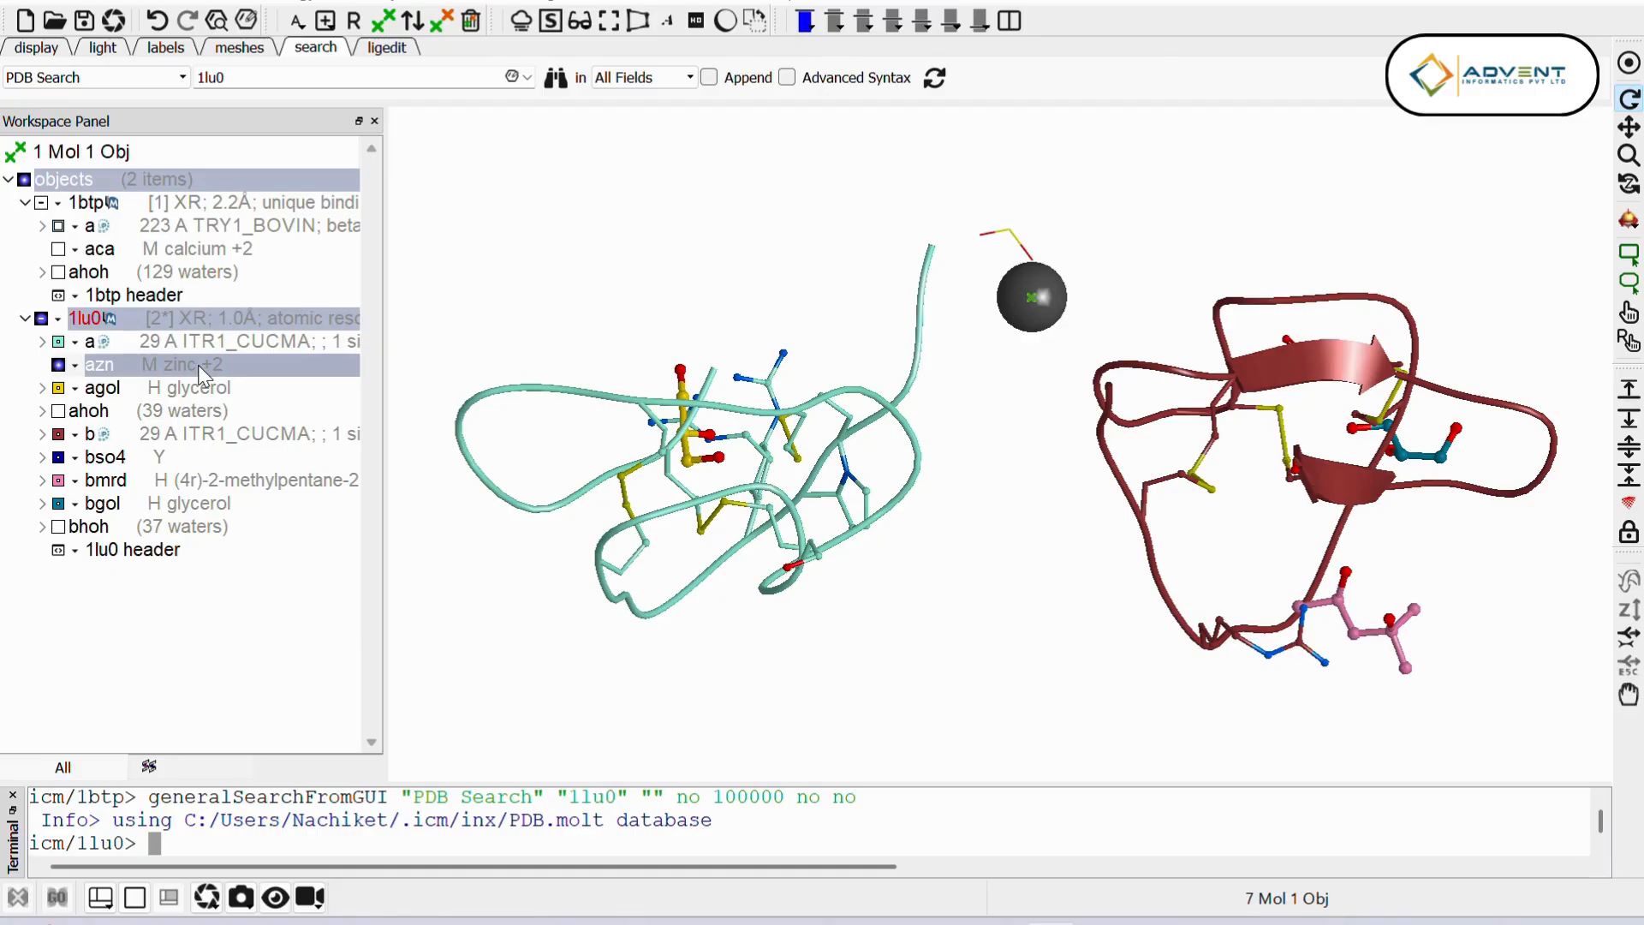
{"action": "left_click", "coordinate": [208, 526], "text": "shift"}
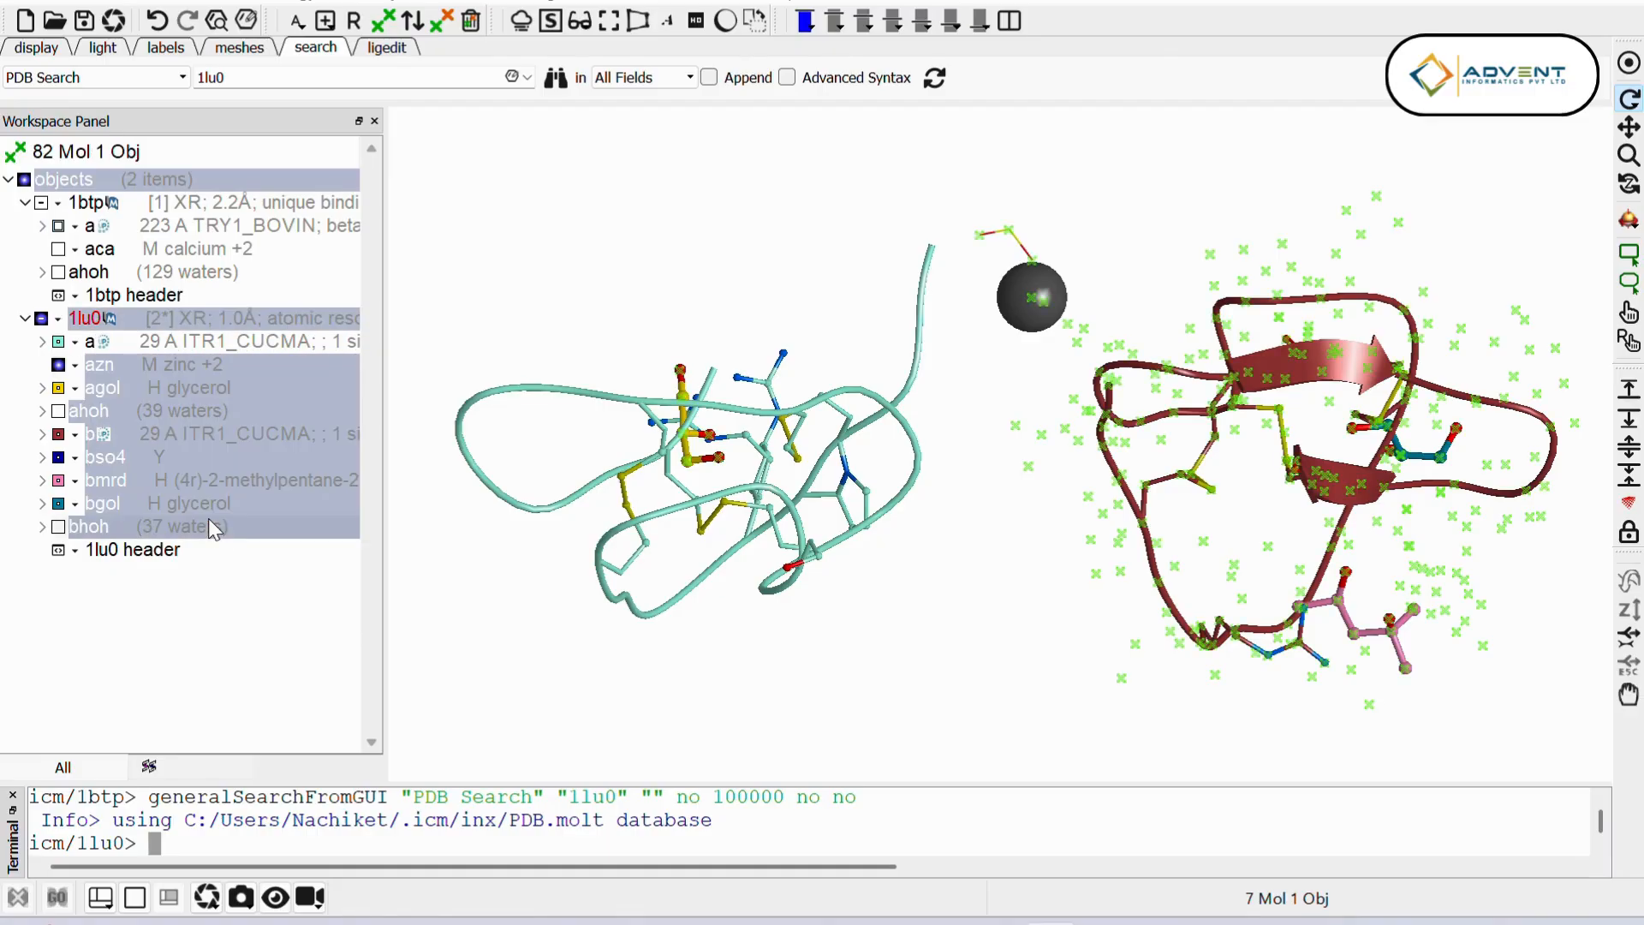
{"action": "right_click", "coordinate": [209, 519]}
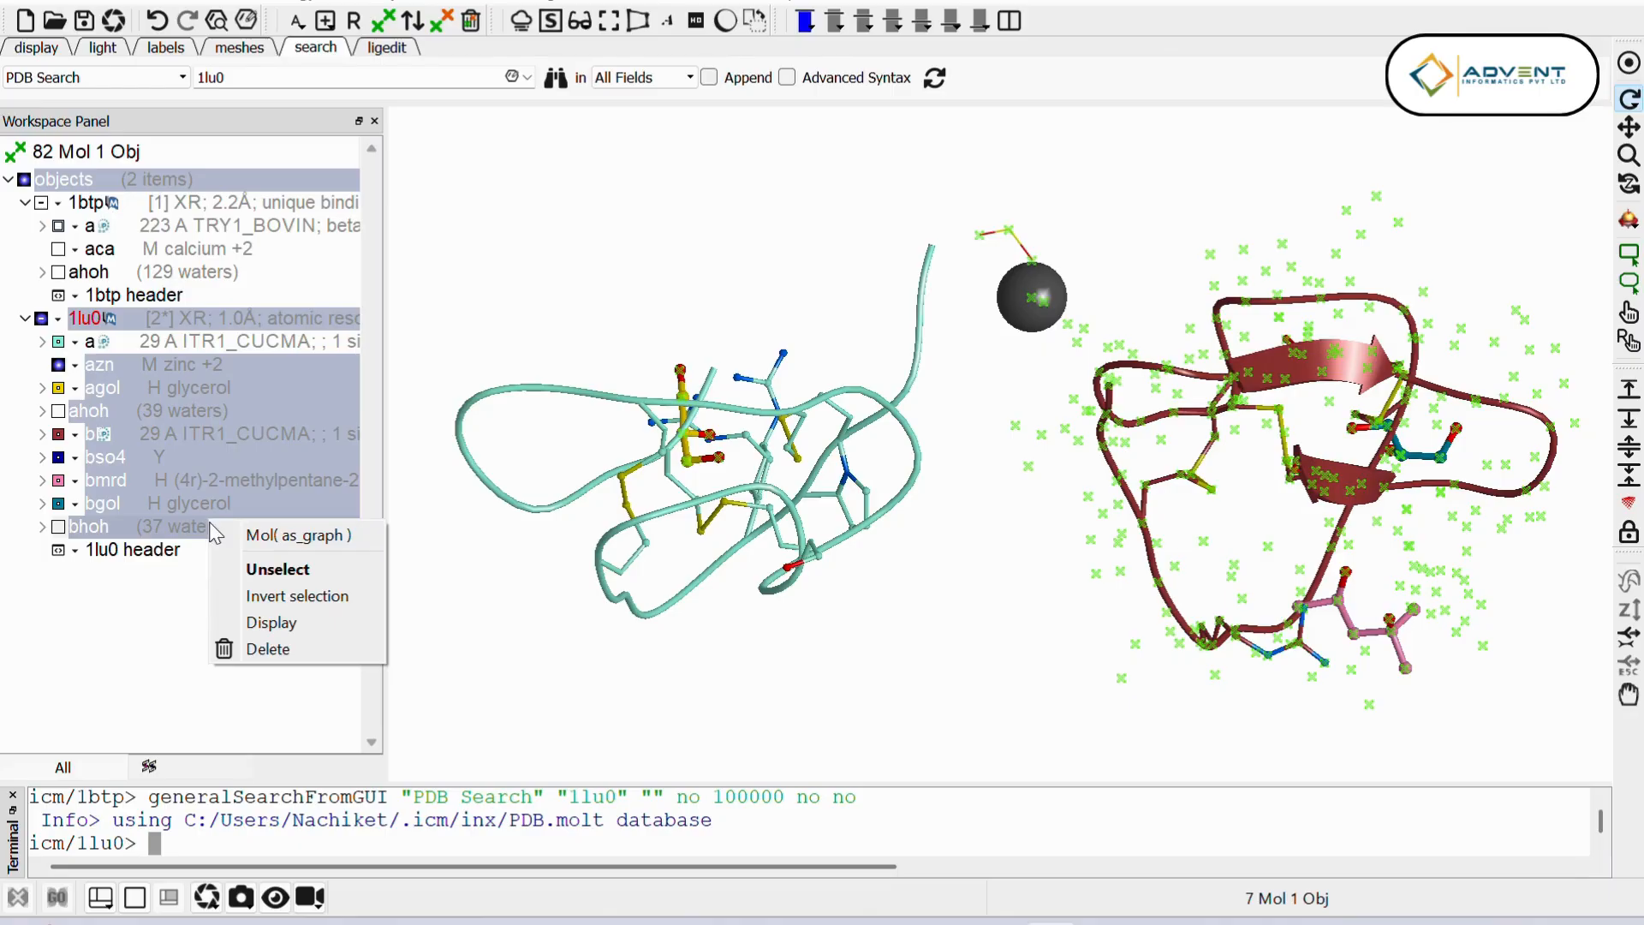
{"action": "left_click", "coordinate": [295, 649]}
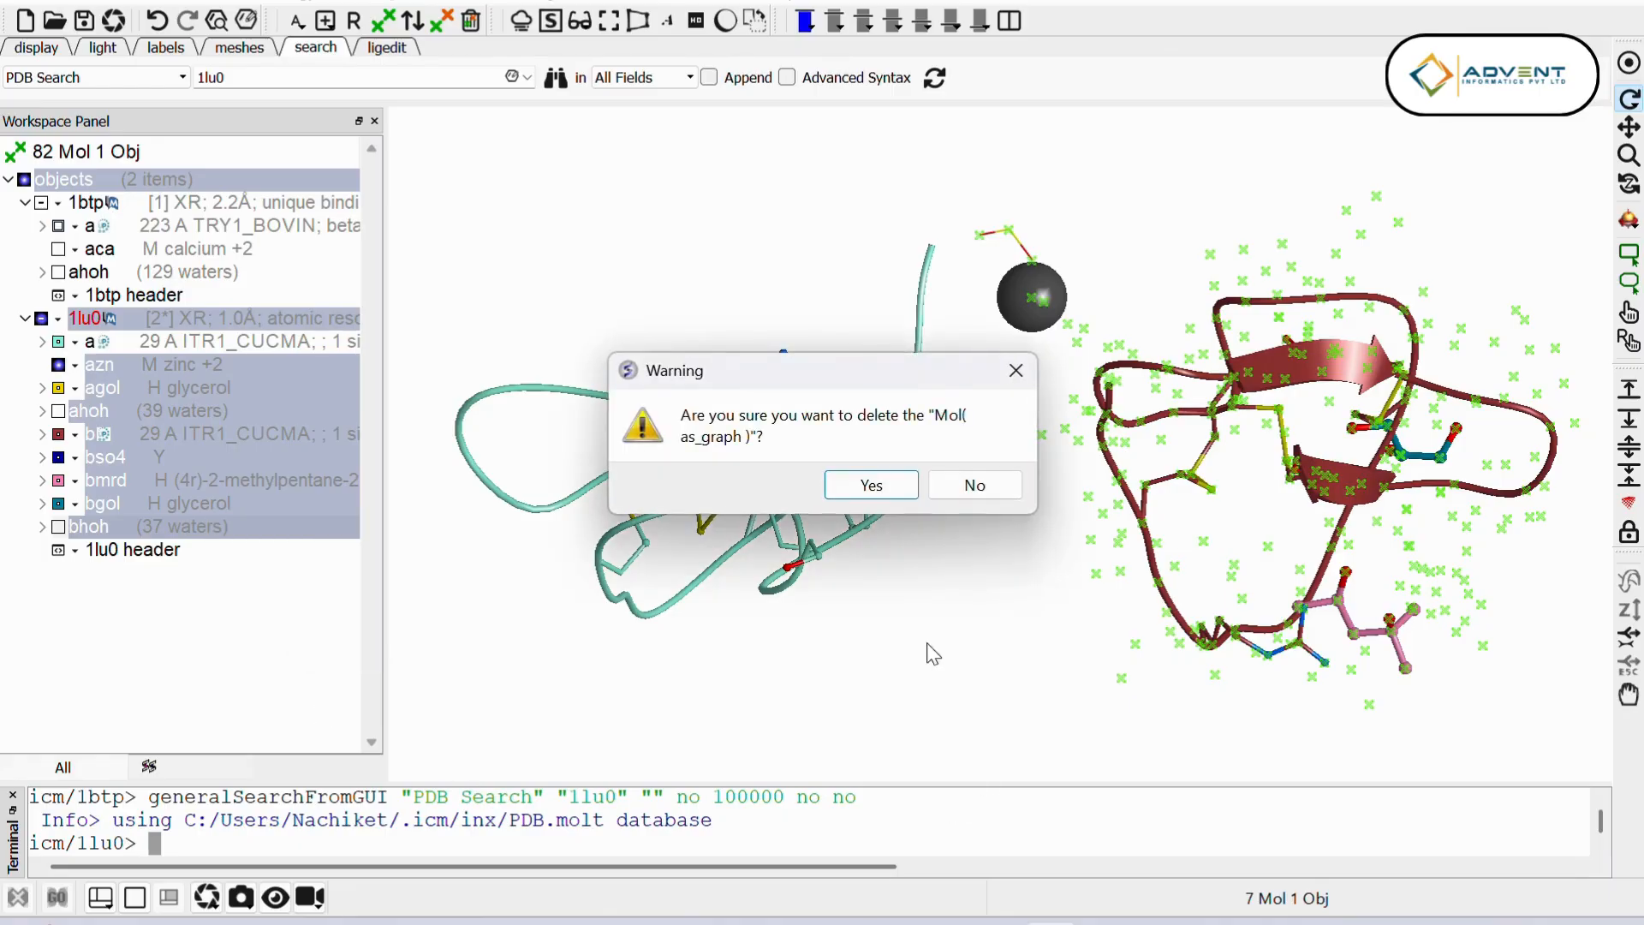
{"action": "left_click", "coordinate": [868, 484]}
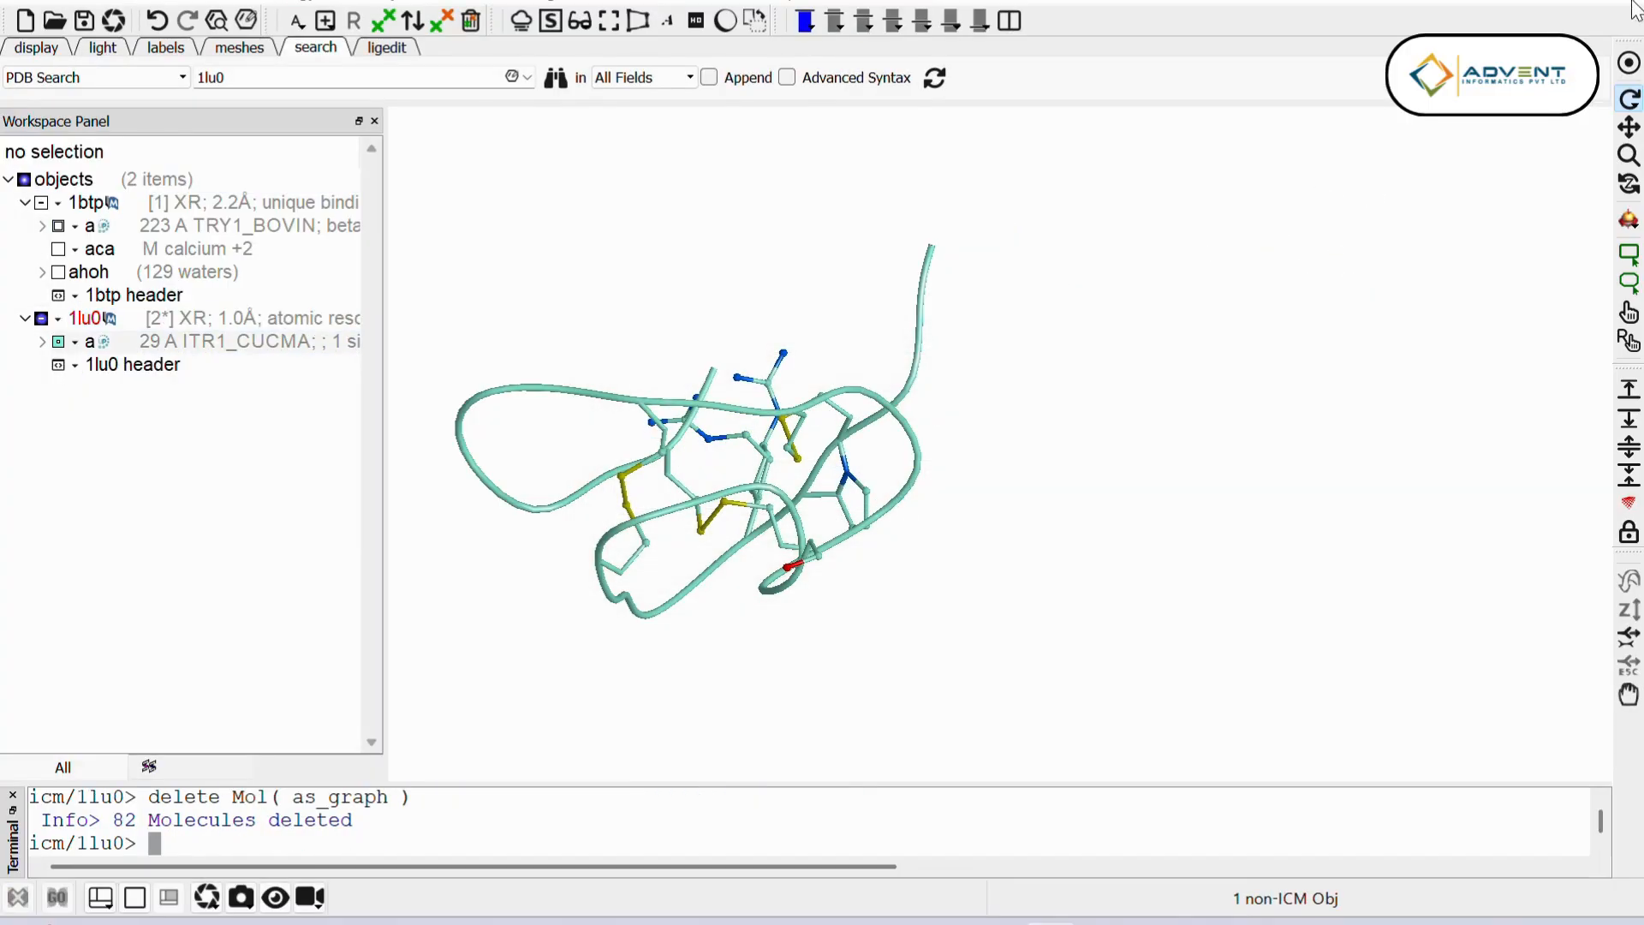
{"action": "left_click", "coordinate": [1629, 63]}
{"action": "left_click_drag", "start_coordinate": [1223, 407], "coordinate": [1093, 417]}
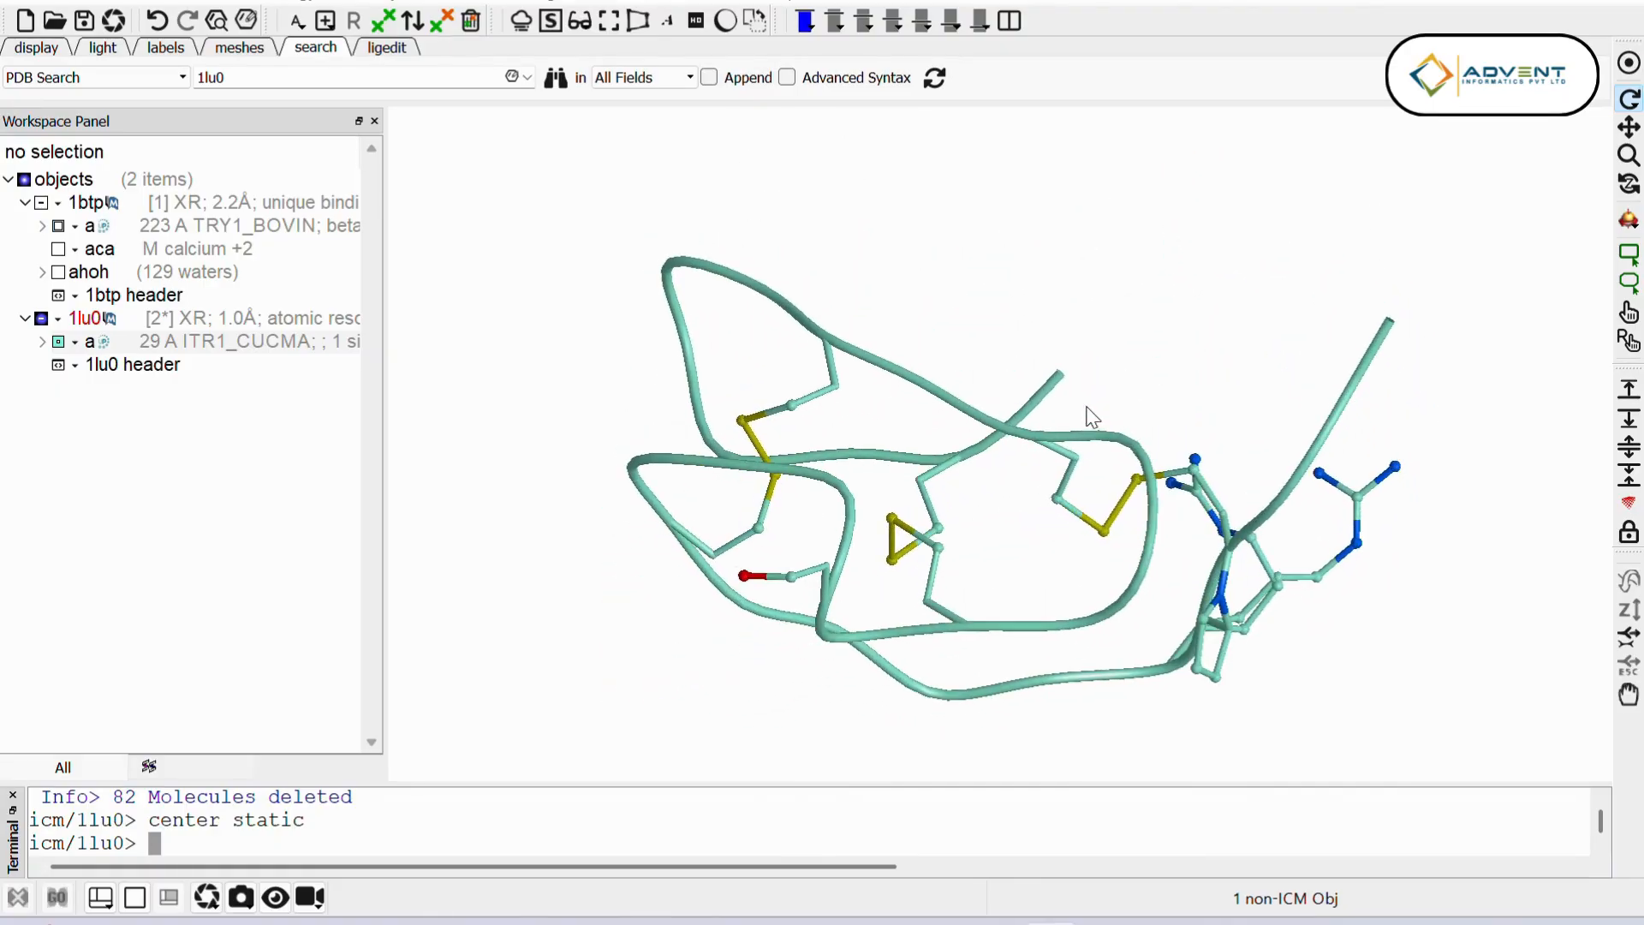
Step: Display the 1btp structure, hide 1lu0, and centre the view on the visible protein
{"action": "left_click", "coordinate": [41, 203]}
{"action": "left_click", "coordinate": [53, 341]}
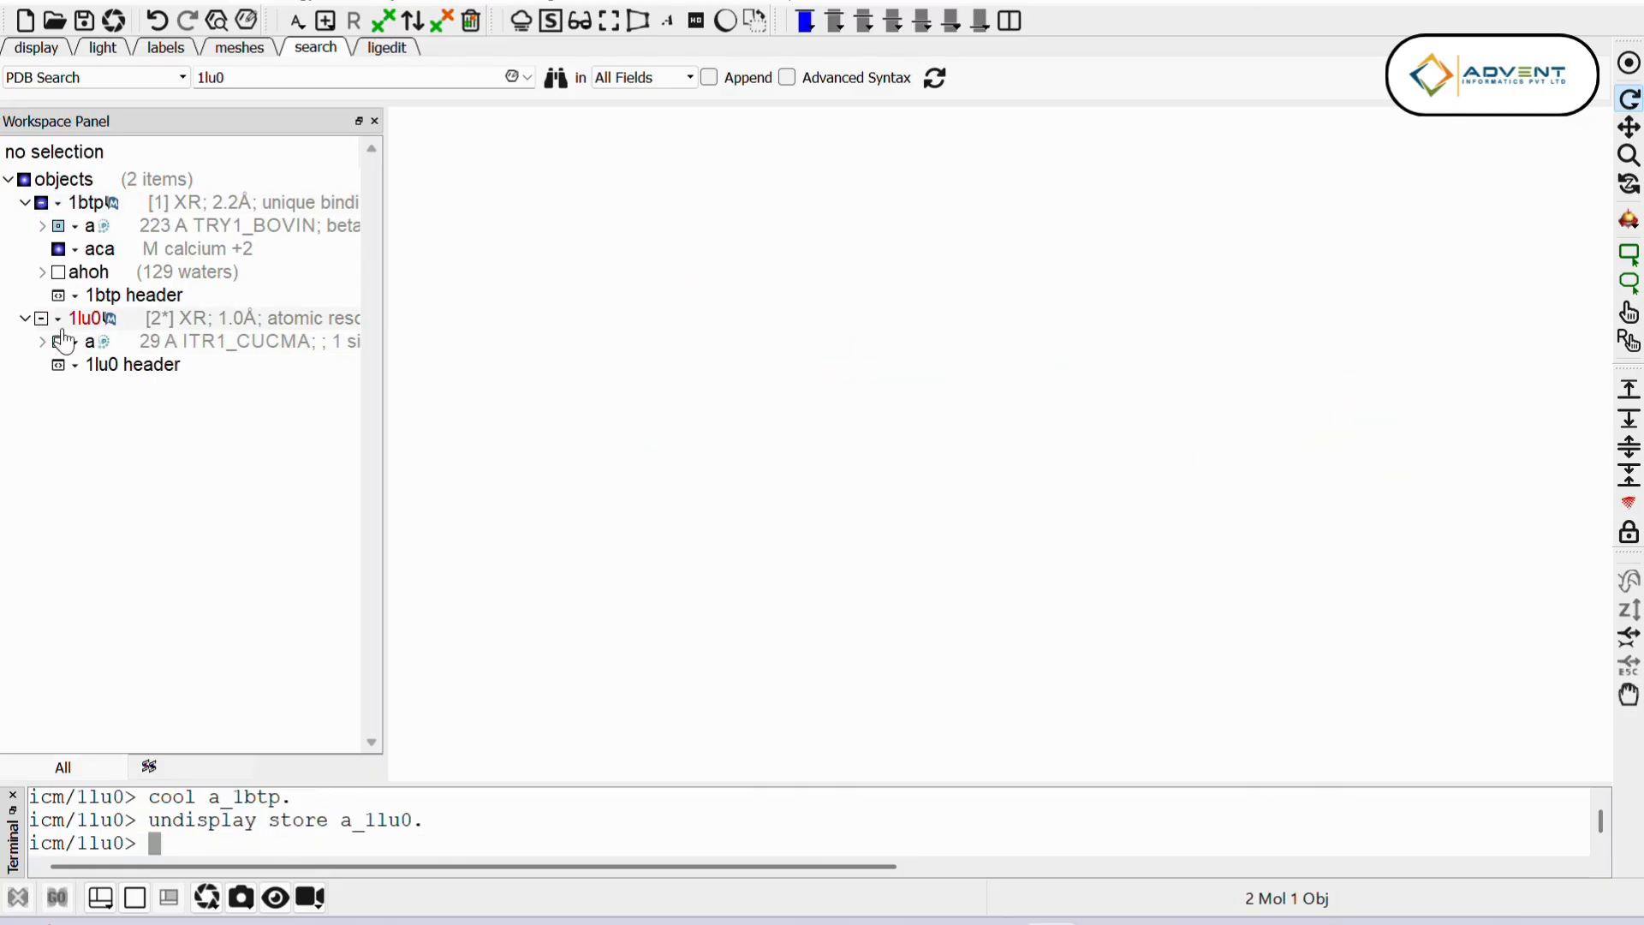
{"action": "left_click", "coordinate": [1628, 62]}
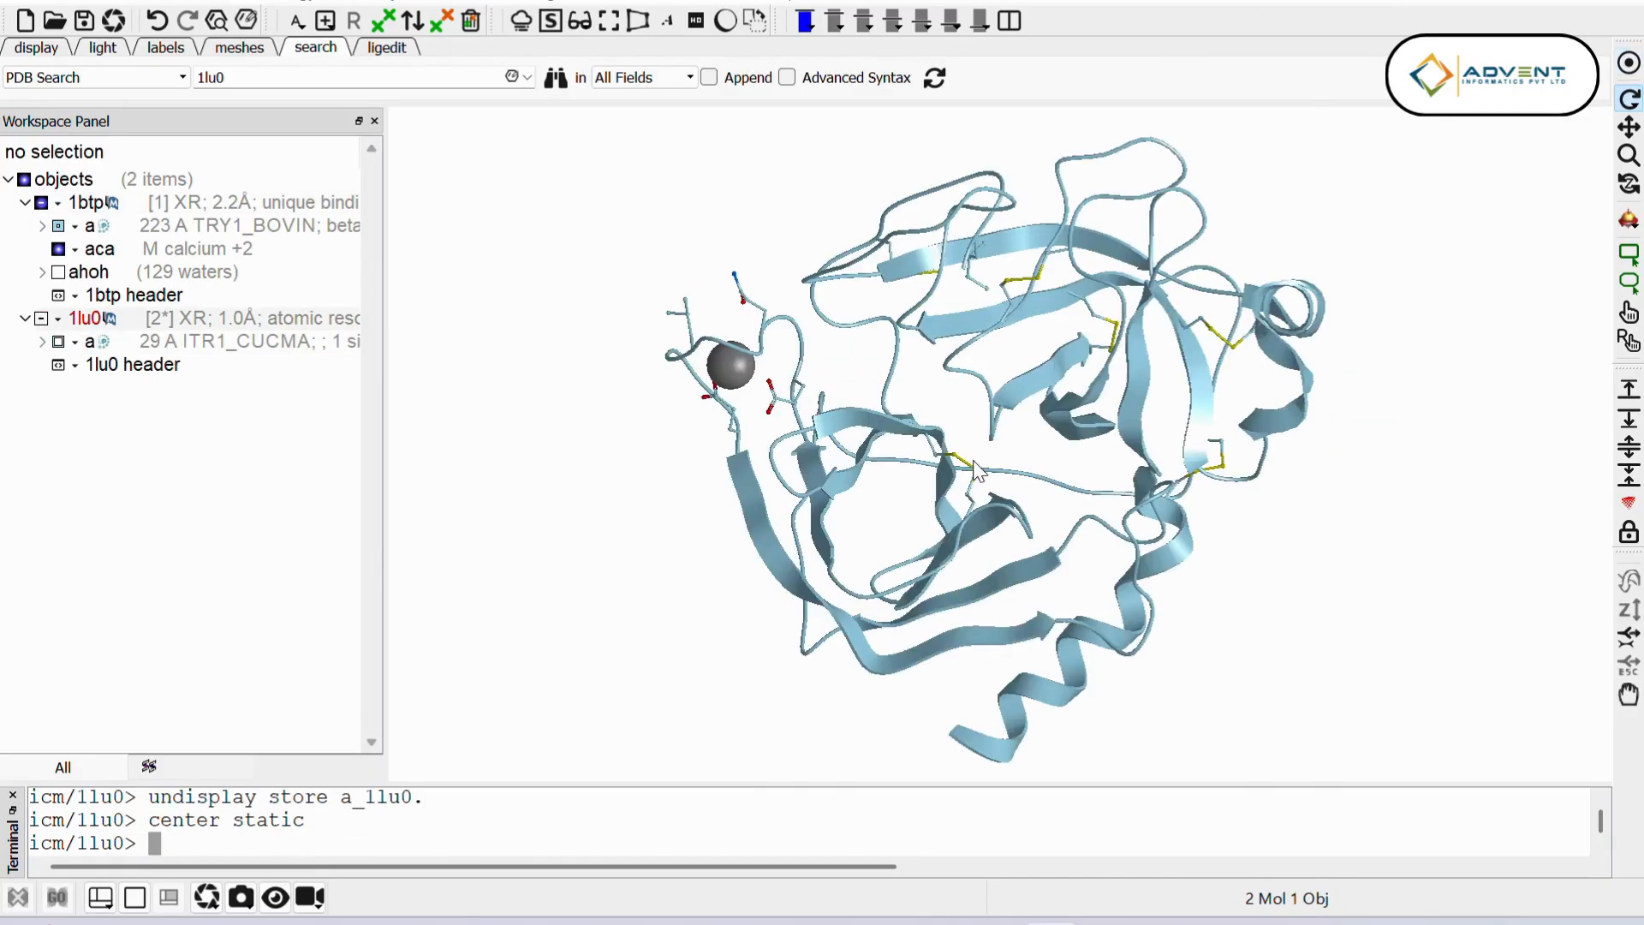
{"action": "left_click_drag", "start_coordinate": [982, 476], "coordinate": [1022, 337]}
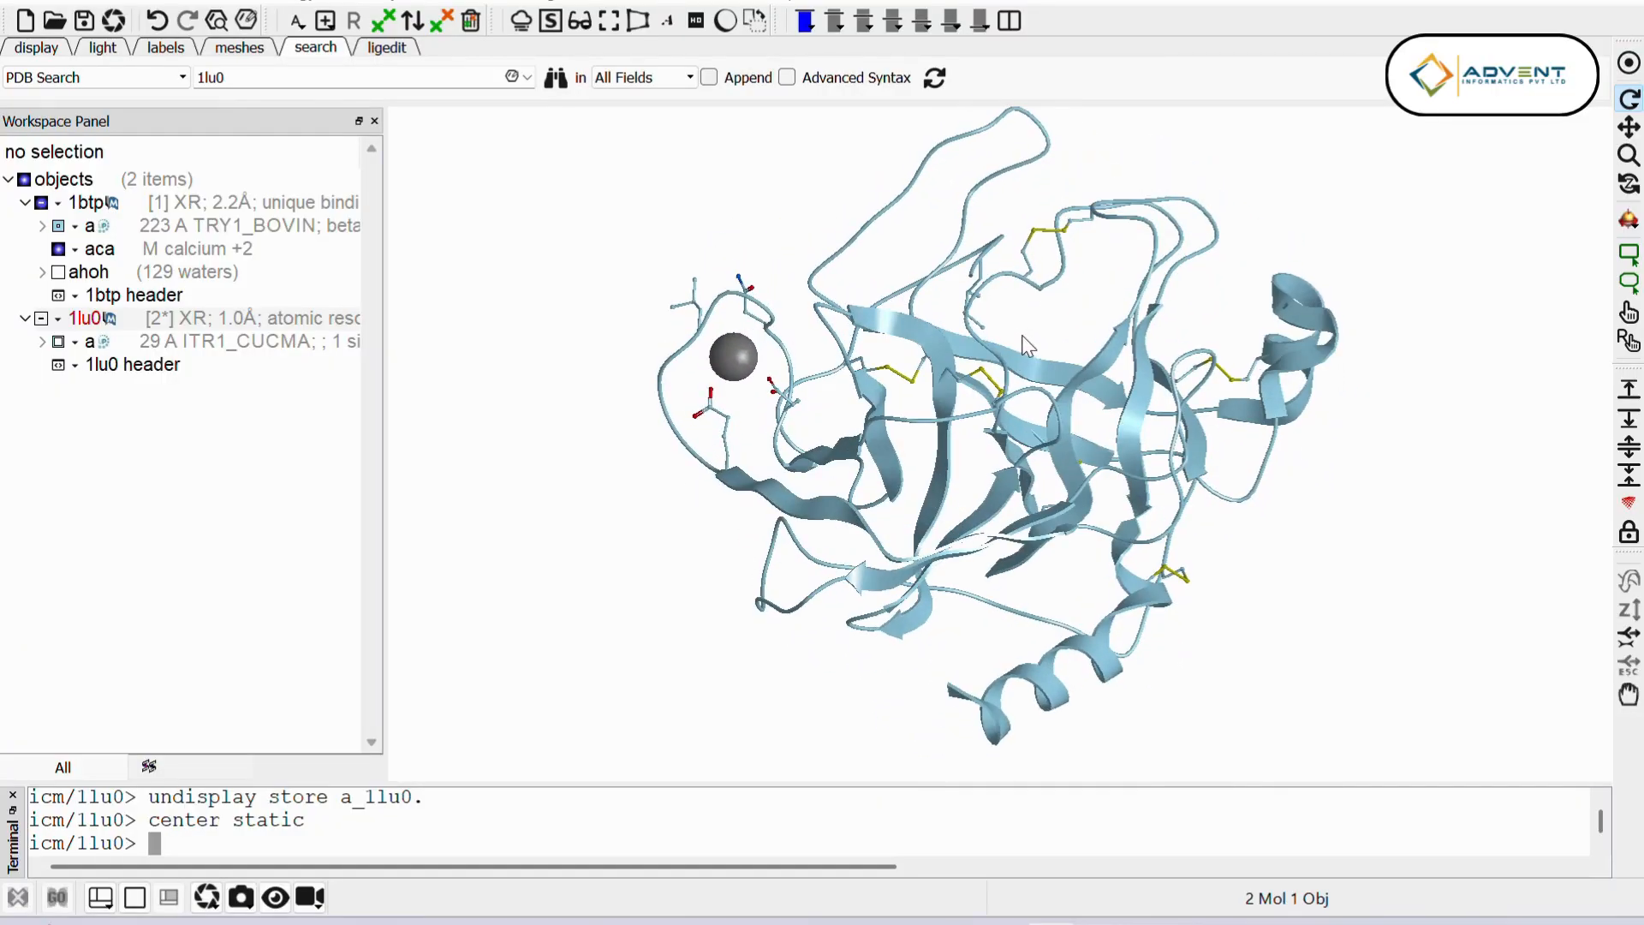
Step: Convert the 1btp PDB object to ICM, keeping tight H2Os, optimizing hydrogens and HisProAsnGlnCys, and replacing the original
{"action": "right_click", "coordinate": [190, 204]}
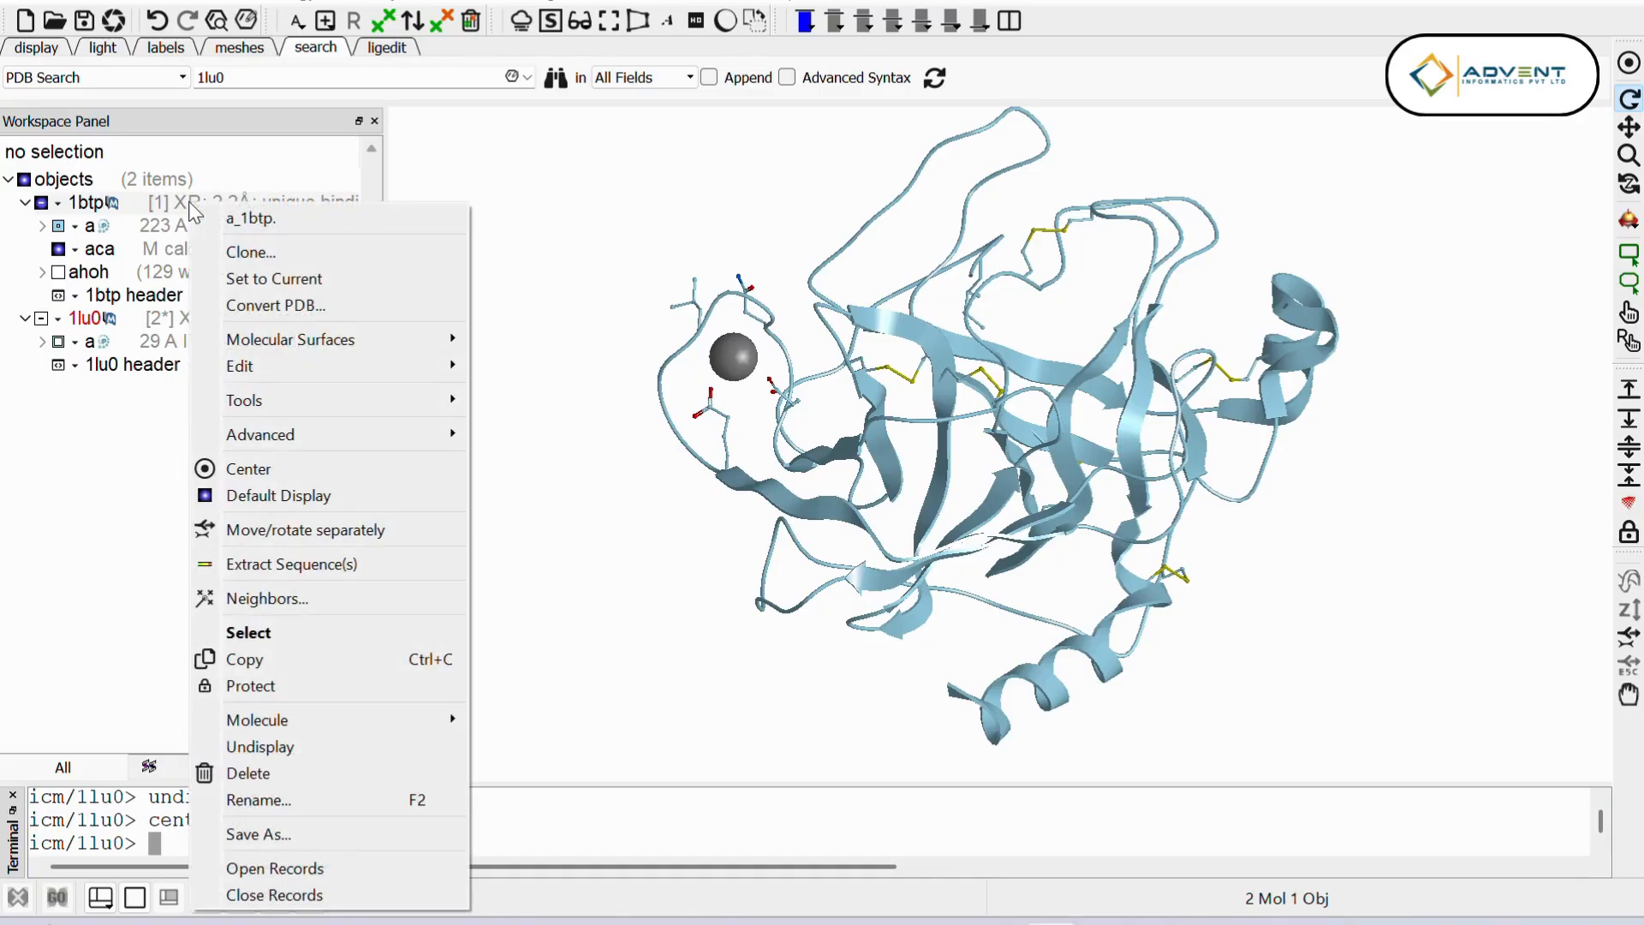
{"action": "left_click", "coordinate": [274, 309]}
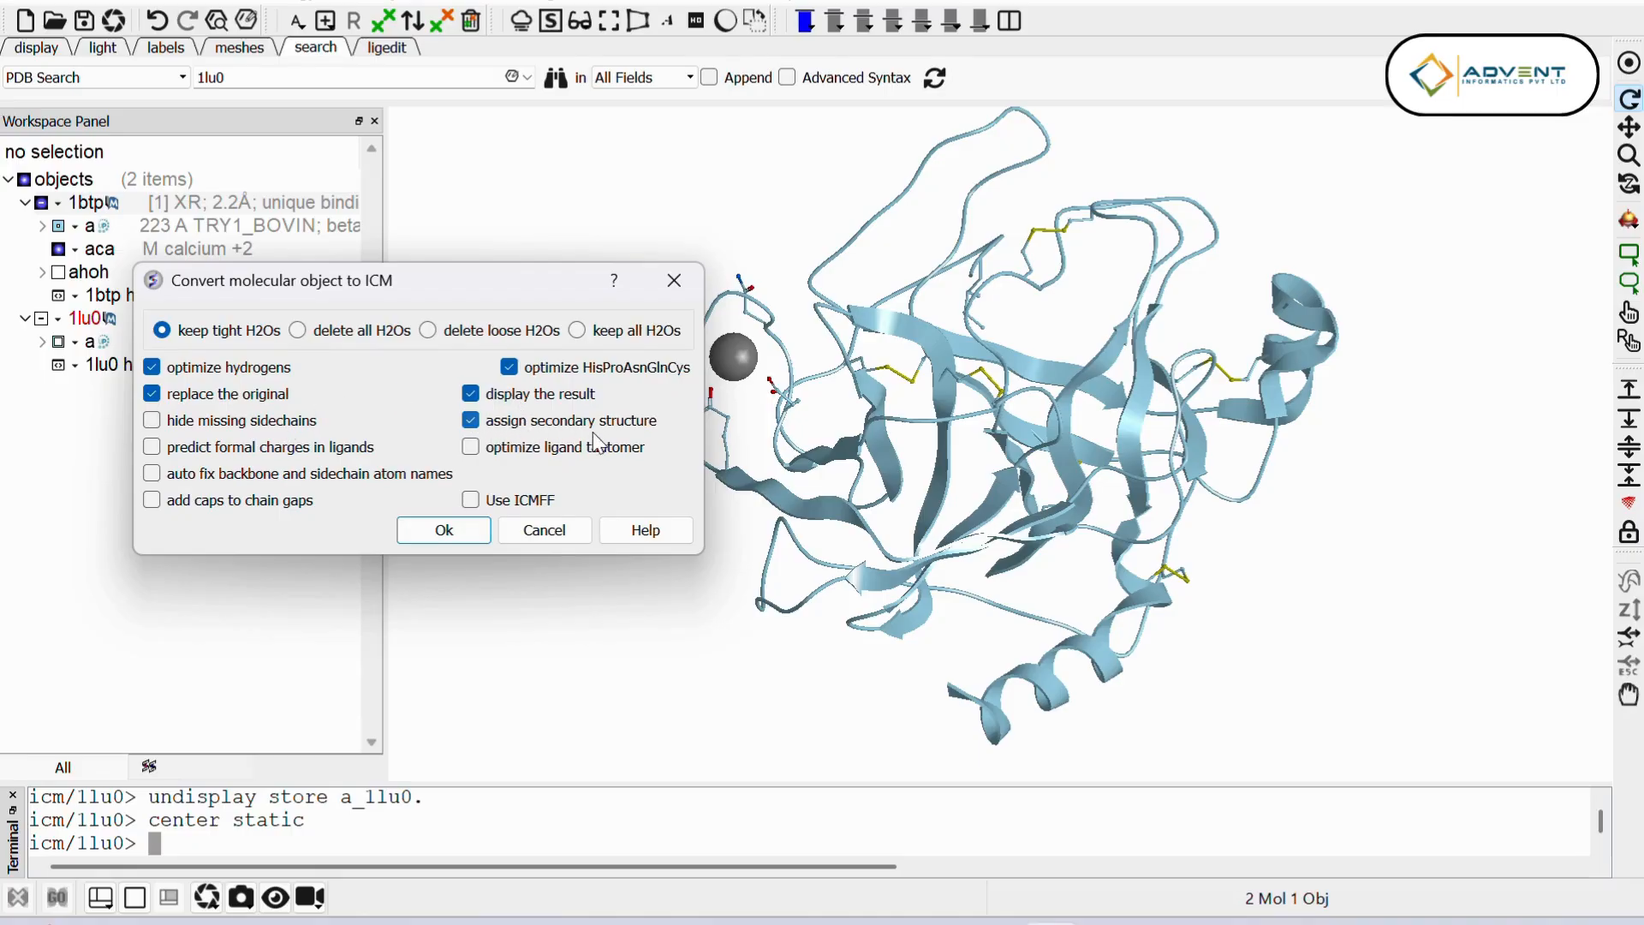
{"action": "left_click", "coordinate": [448, 532]}
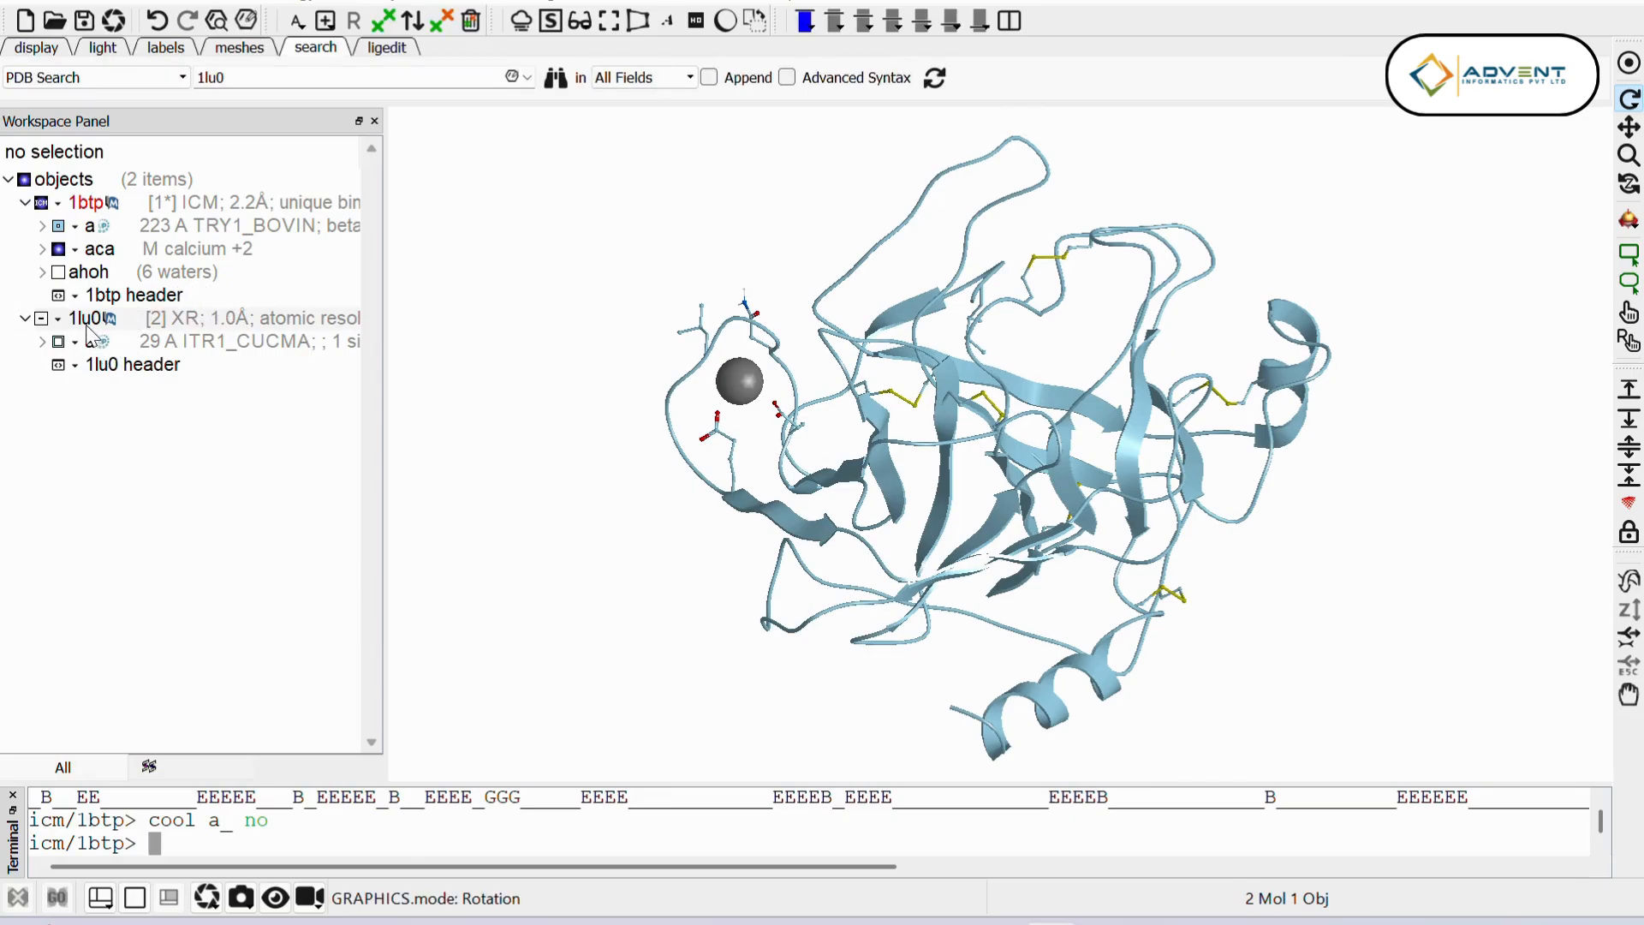
Step: Convert the 1lu0 PDB object to ICM with the same options, keeping tight H2Os and replacing the original
{"action": "right_click", "coordinate": [206, 332]}
{"action": "left_click", "coordinate": [321, 53]}
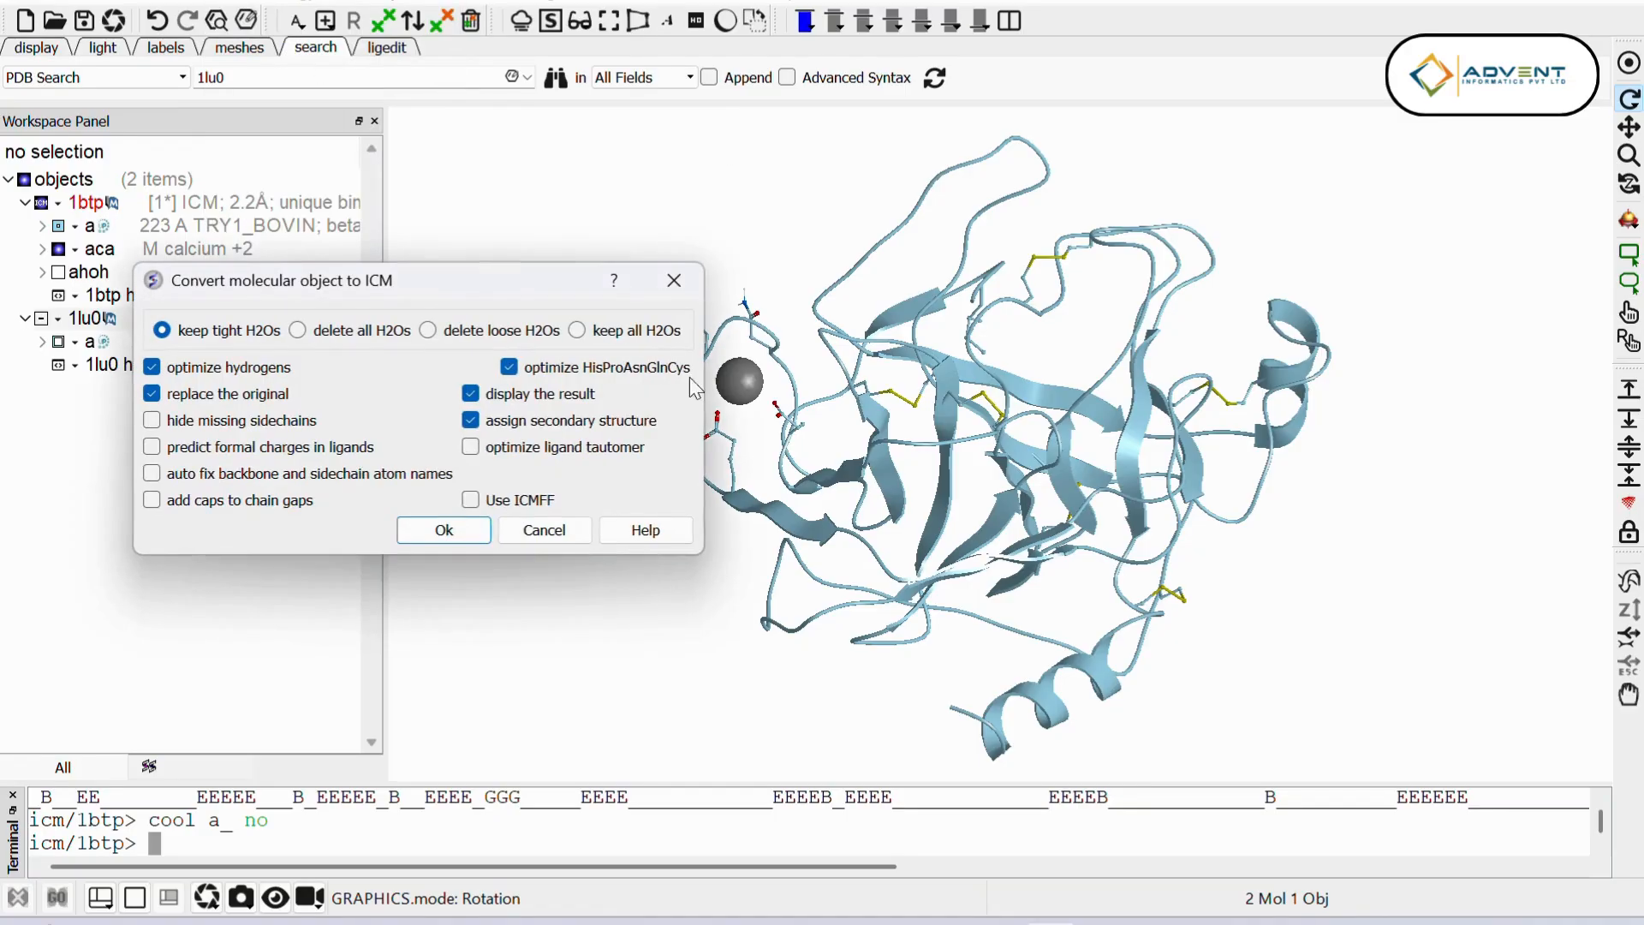
{"action": "left_click", "coordinate": [443, 530]}
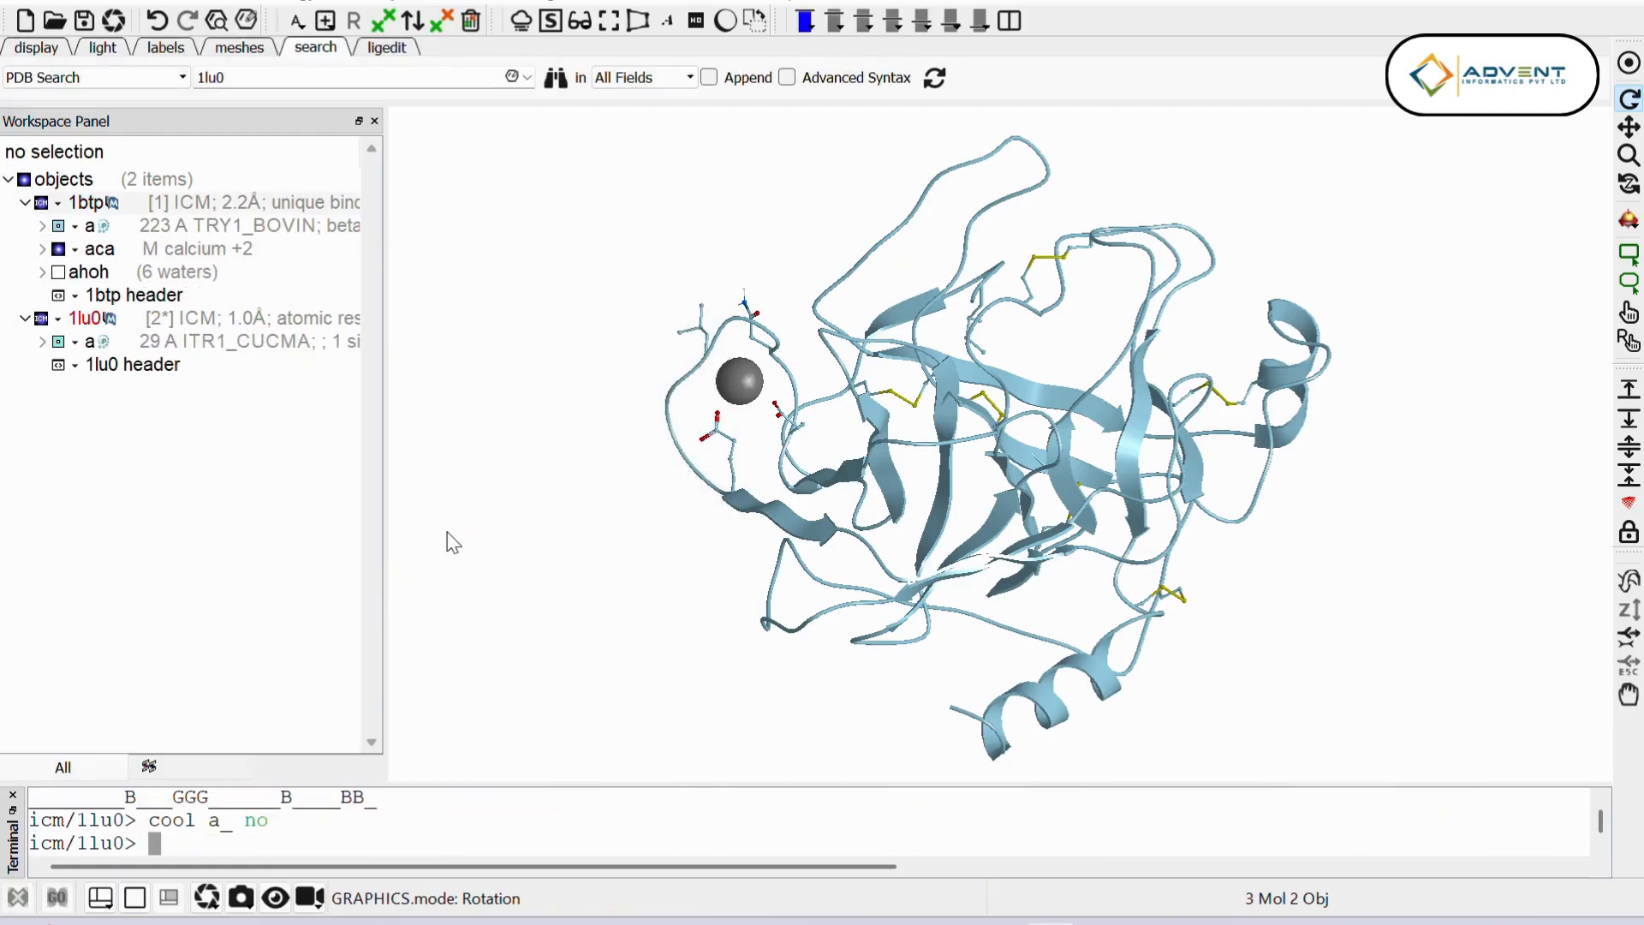
Step: Search the PDB for the complex 1ppe and load it as a third object
{"action": "left_click", "coordinate": [261, 78]}
{"action": "type", "text": "1pp"}
{"action": "key", "text": "BackSpace"}
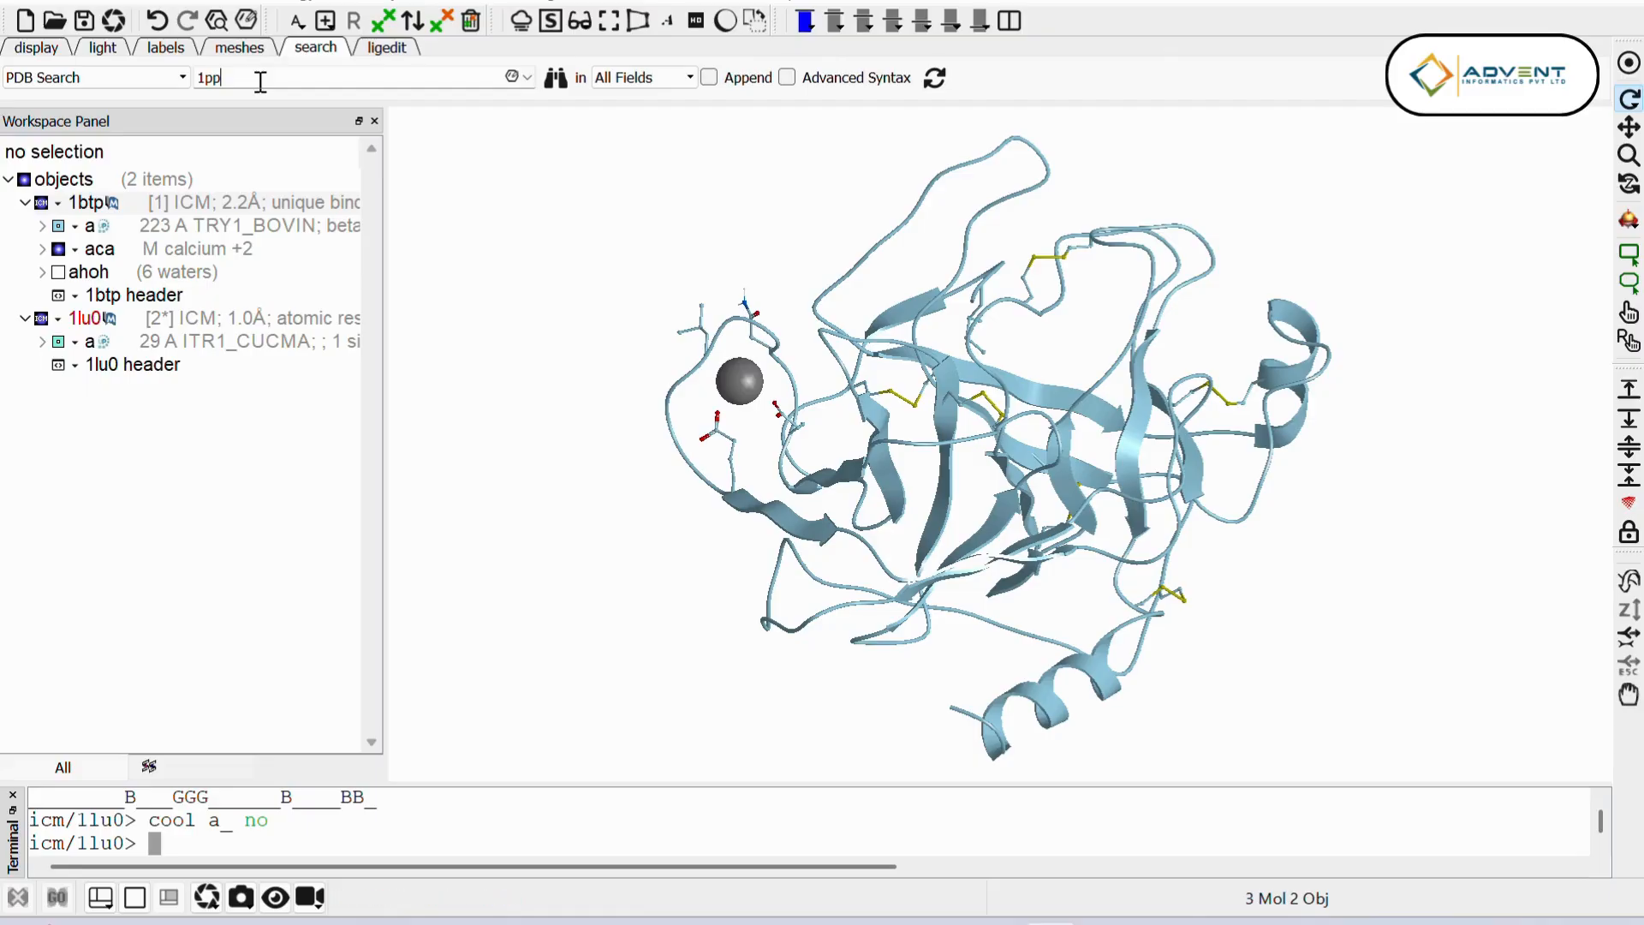
{"action": "key", "text": "Return"}
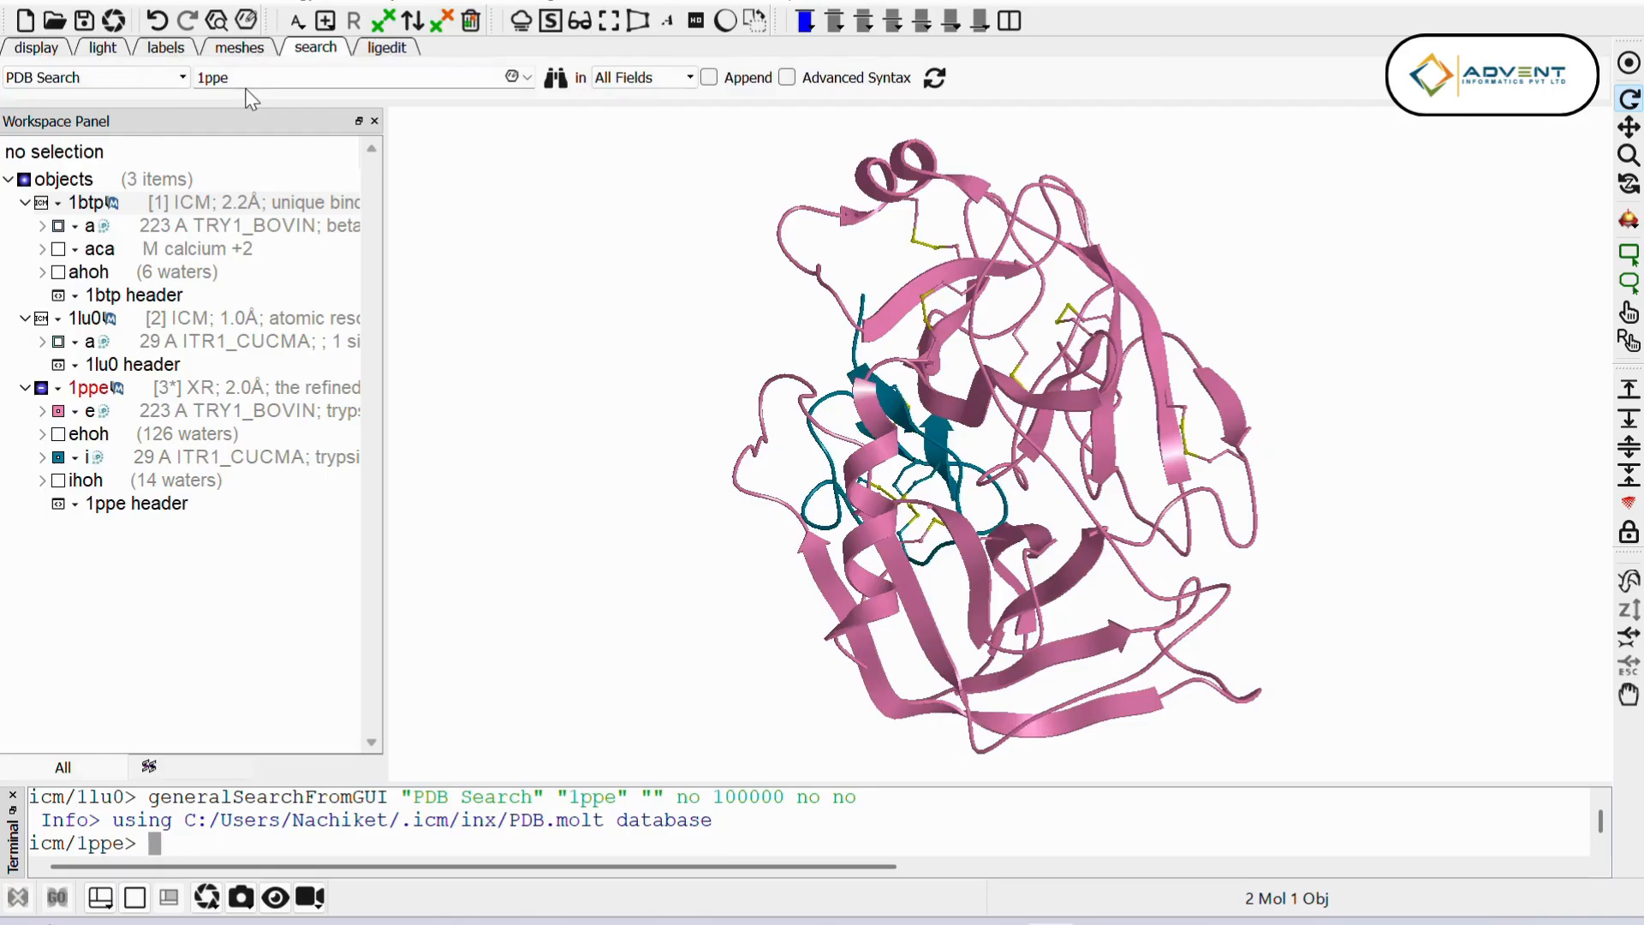
{"action": "left_click_drag", "start_coordinate": [1122, 347], "coordinate": [1278, 372]}
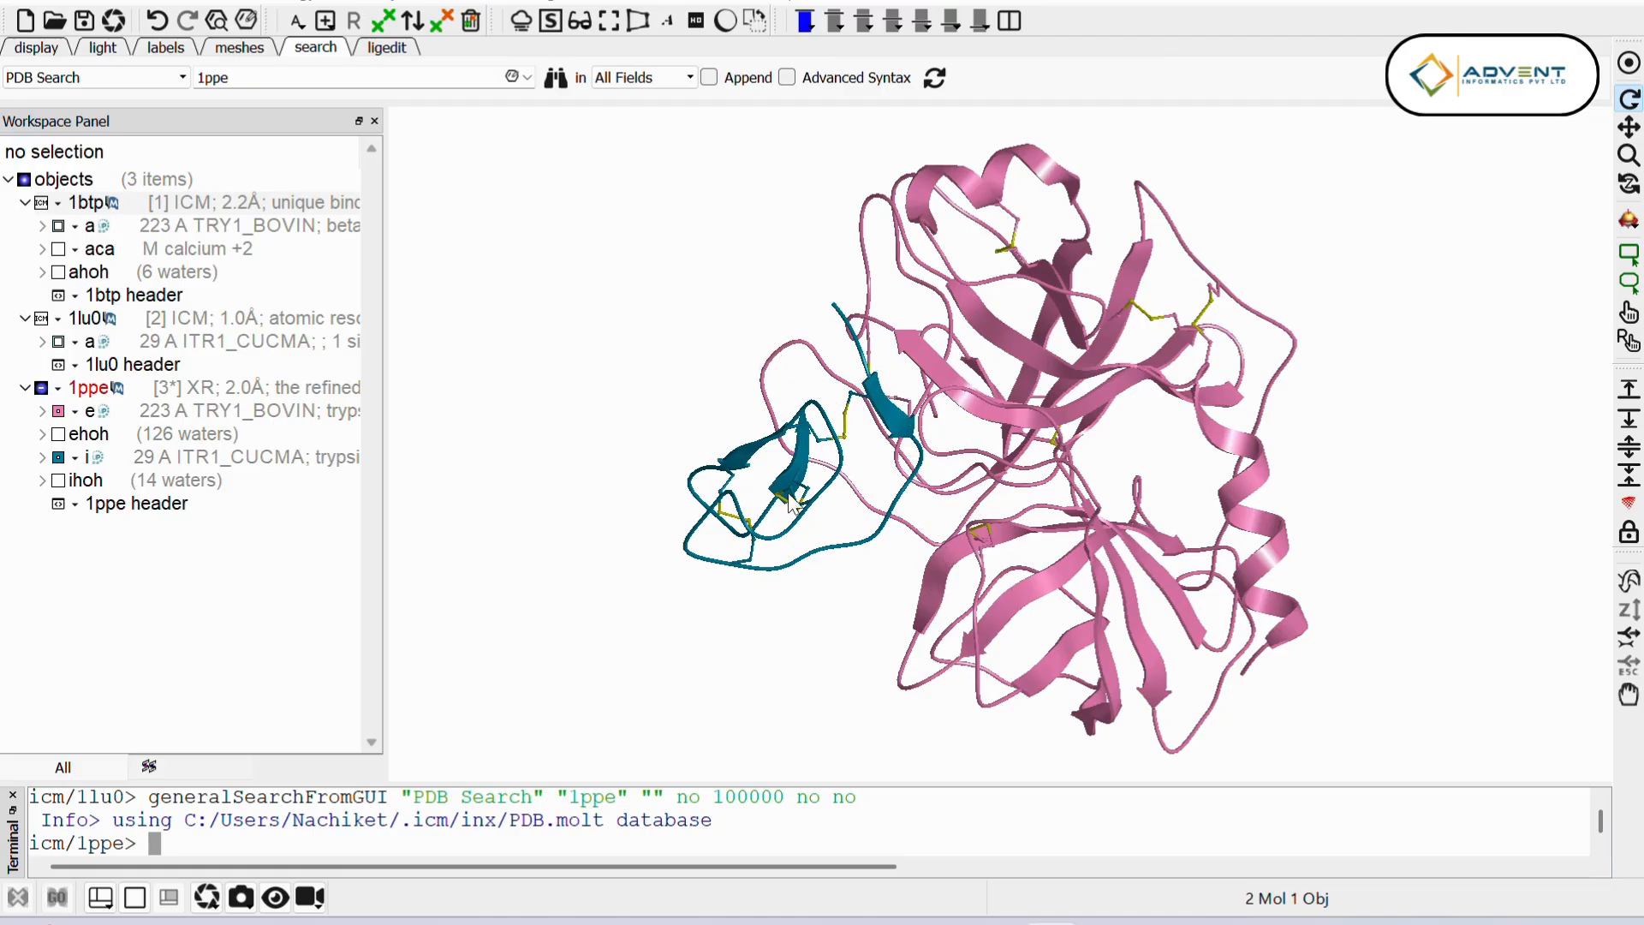
Step: Examine the Global FFT dock options for receptor, ligand, sampling precision, evaluation object and focus residues, and close the dialog without running it
{"action": "left_click", "coordinate": [547, 5]}
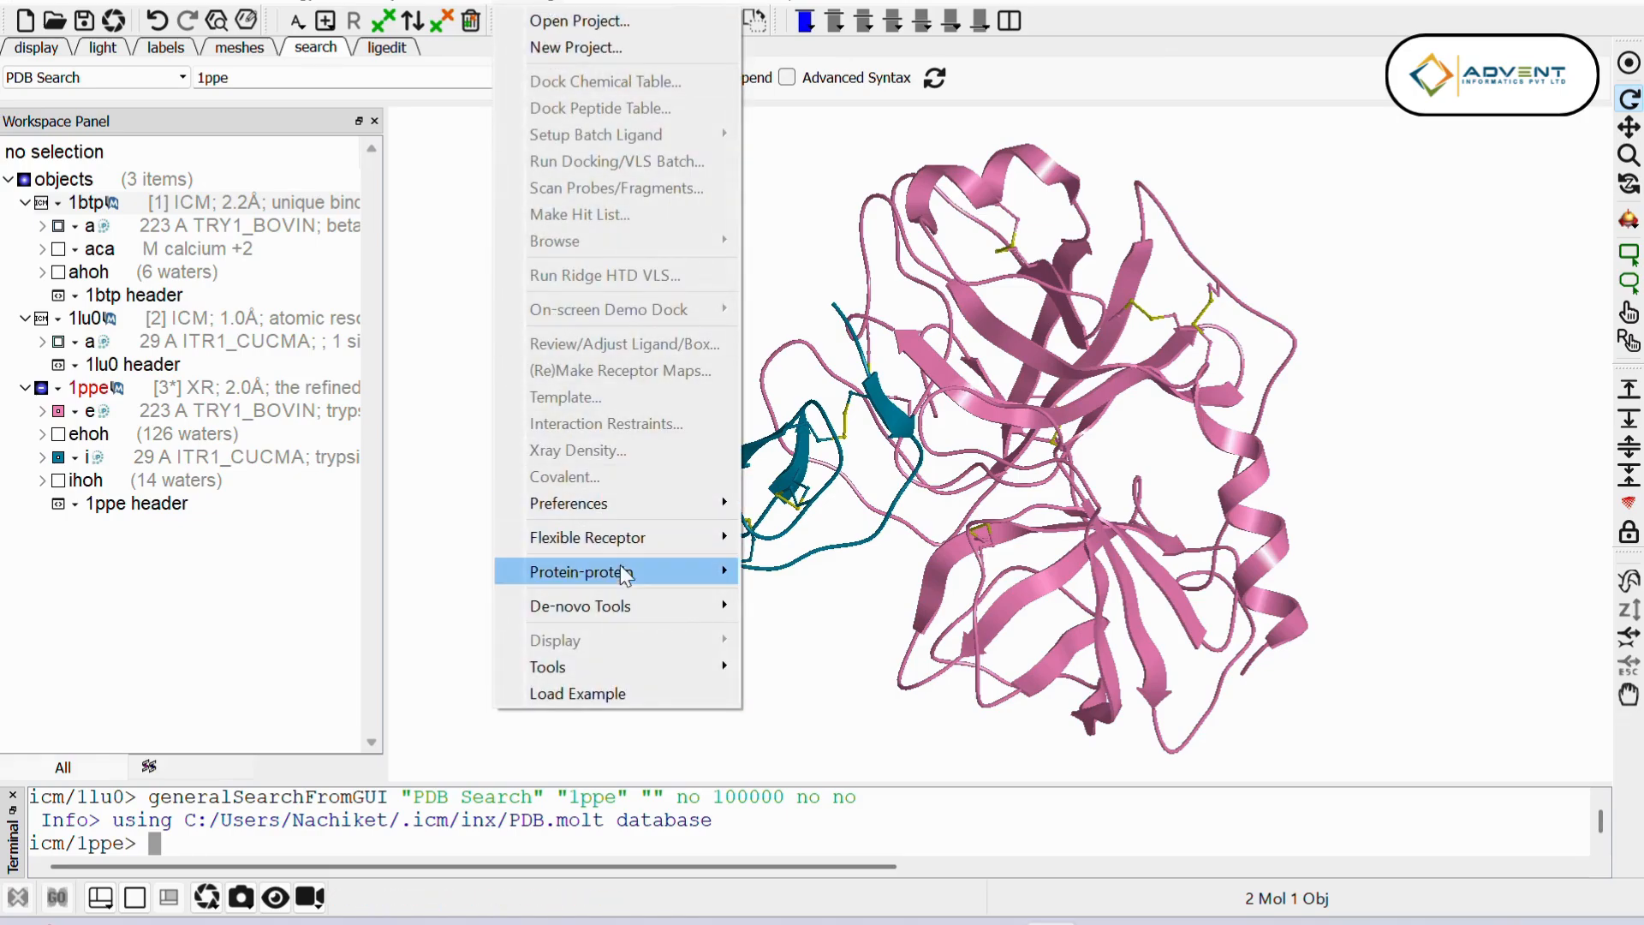
{"action": "mouse_move", "coordinate": [591, 578]}
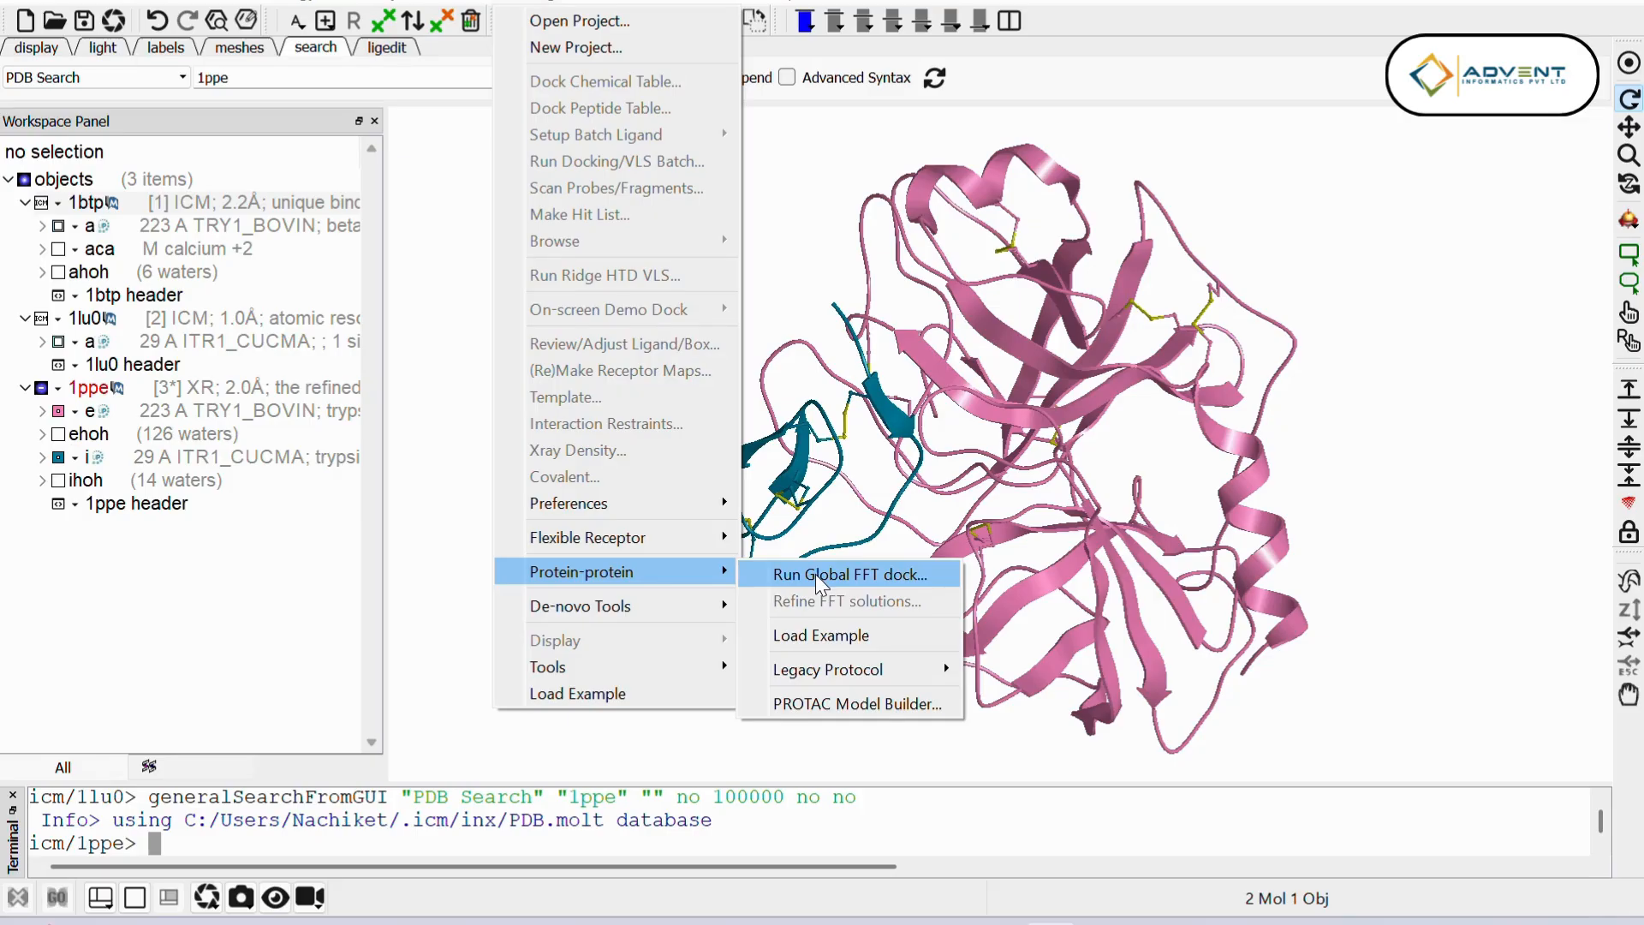
{"action": "mouse_move", "coordinate": [840, 676]}
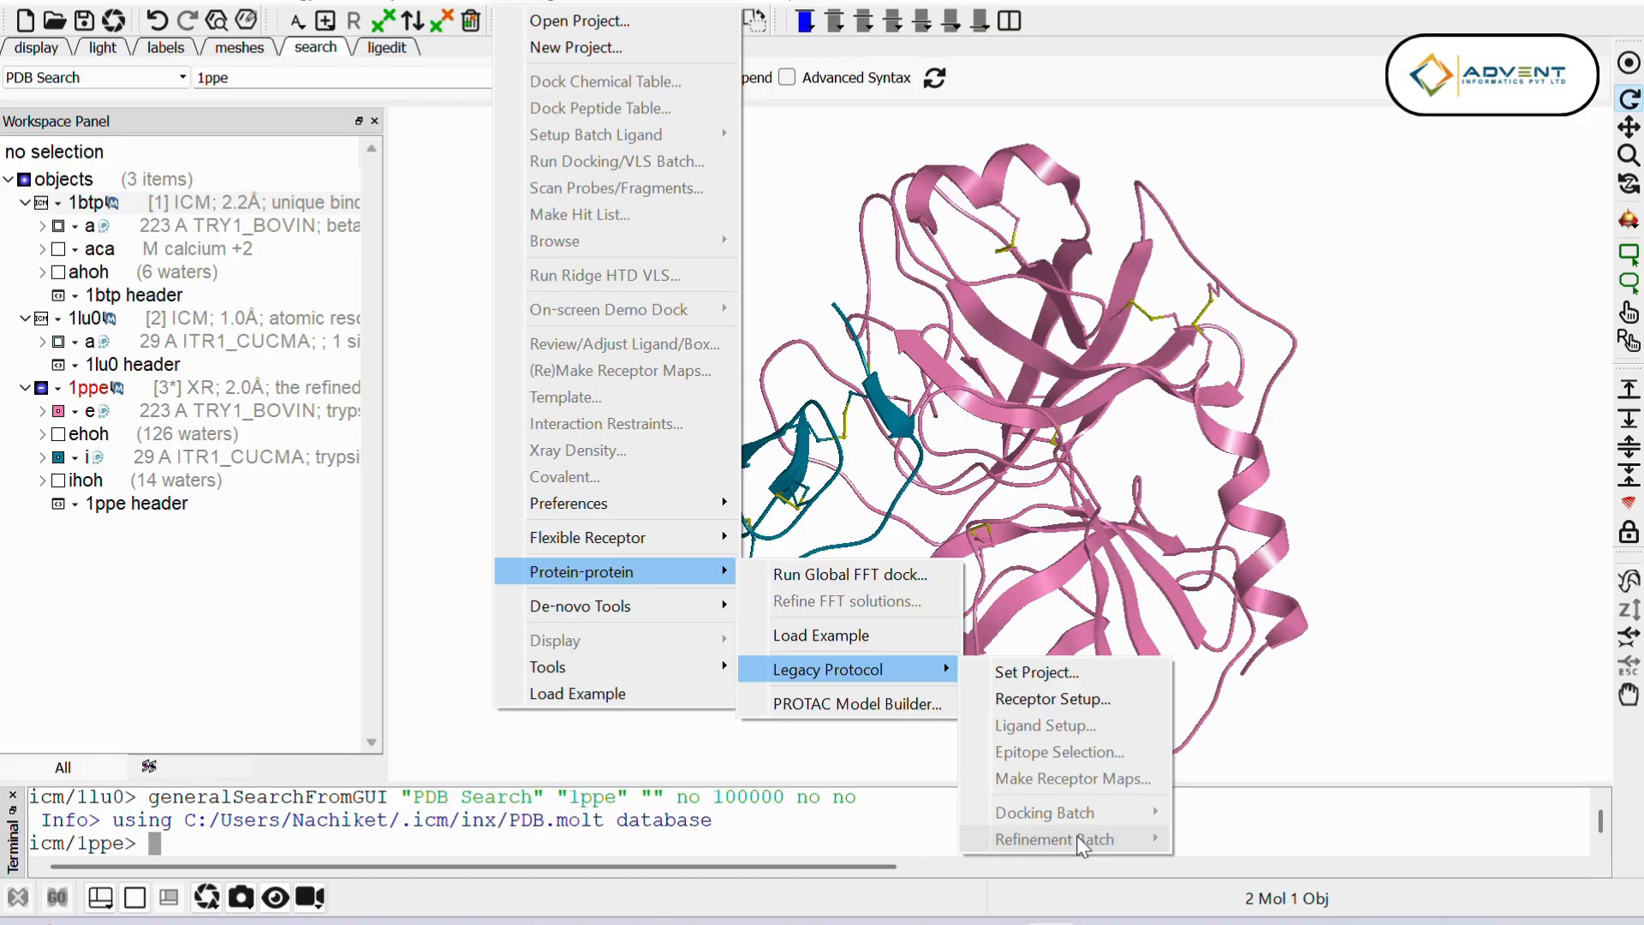
{"action": "left_click", "coordinate": [853, 573]}
{"action": "left_click_drag", "start_coordinate": [851, 279], "coordinate": [516, 251]}
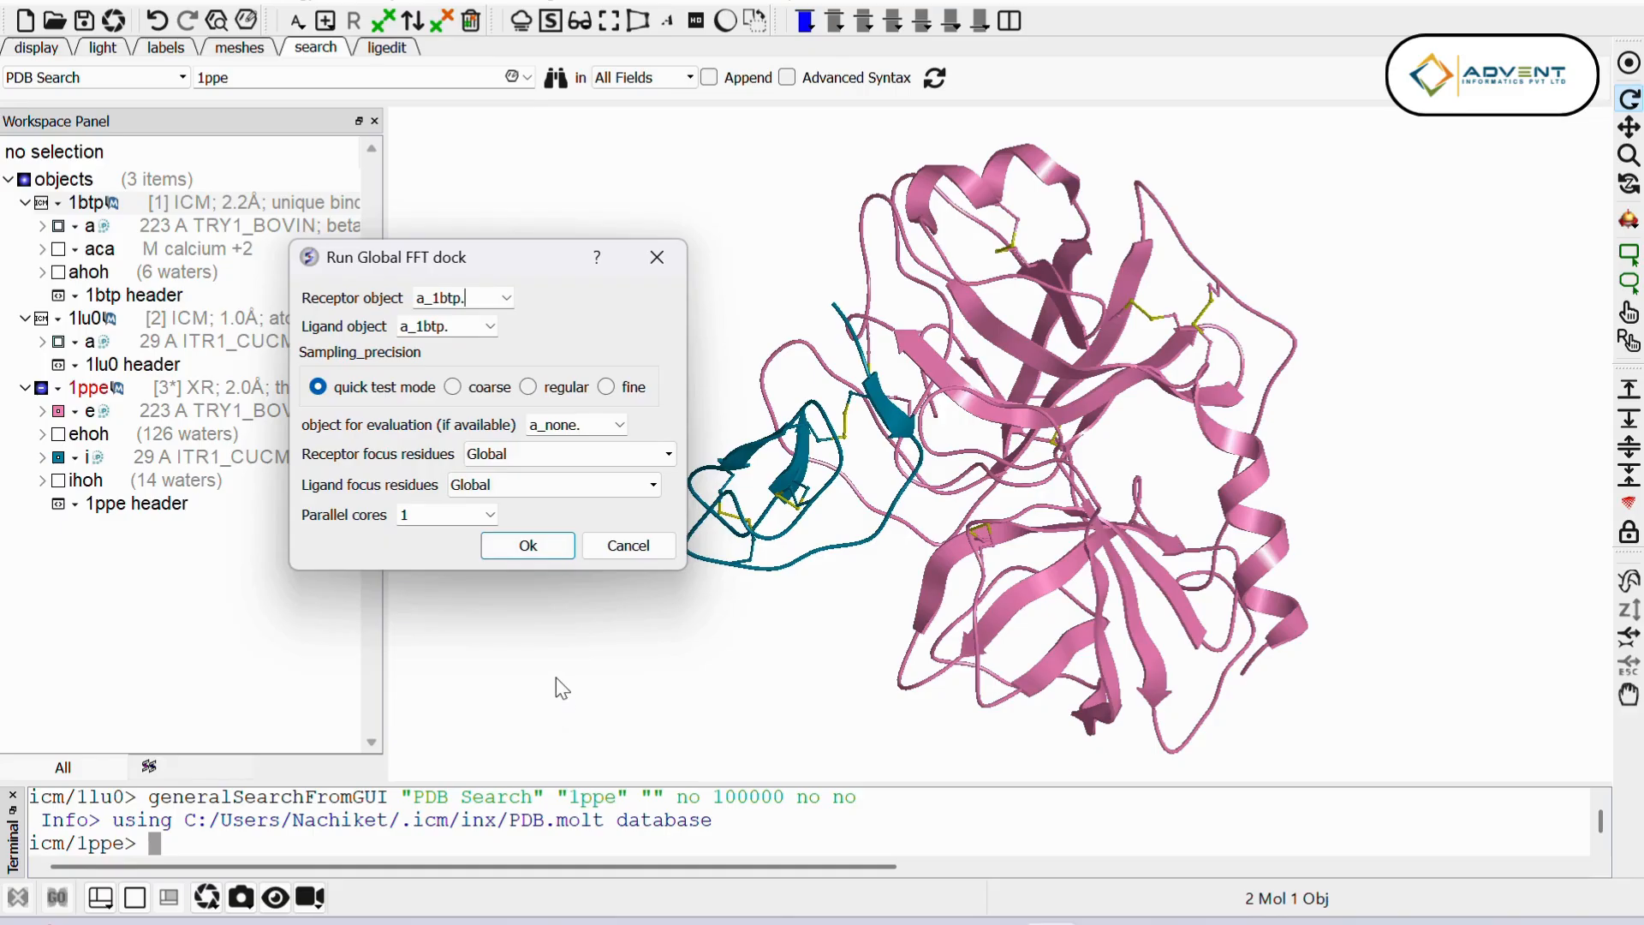
{"action": "left_click", "coordinate": [515, 456]}
{"action": "left_click", "coordinate": [512, 475]}
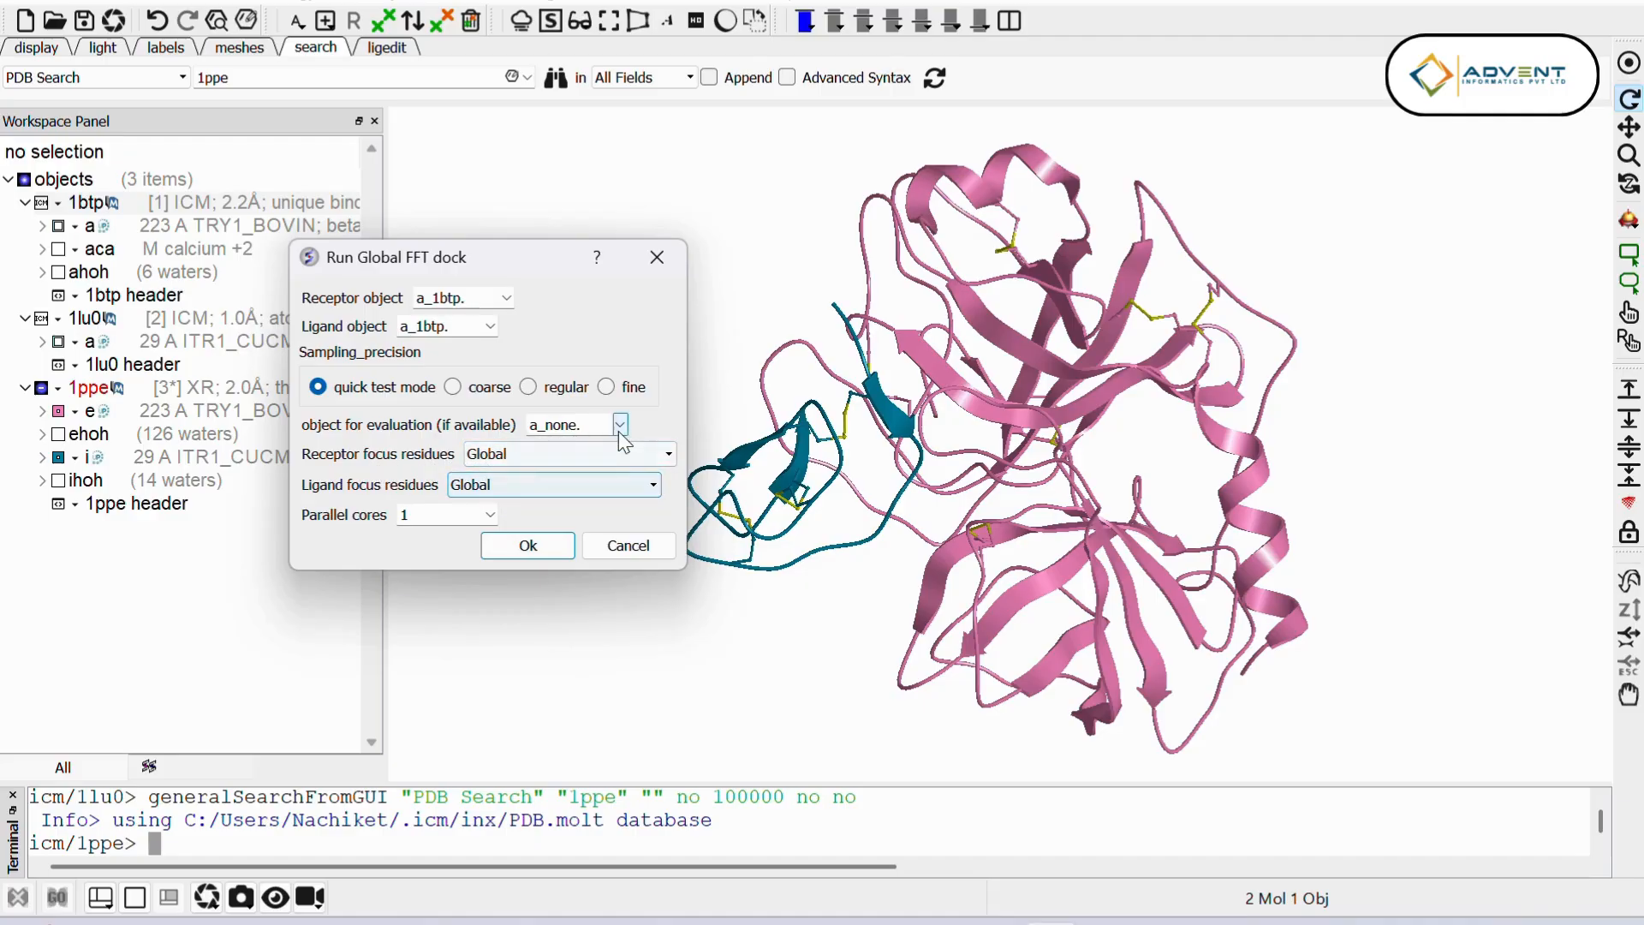
{"action": "left_click", "coordinate": [625, 456]}
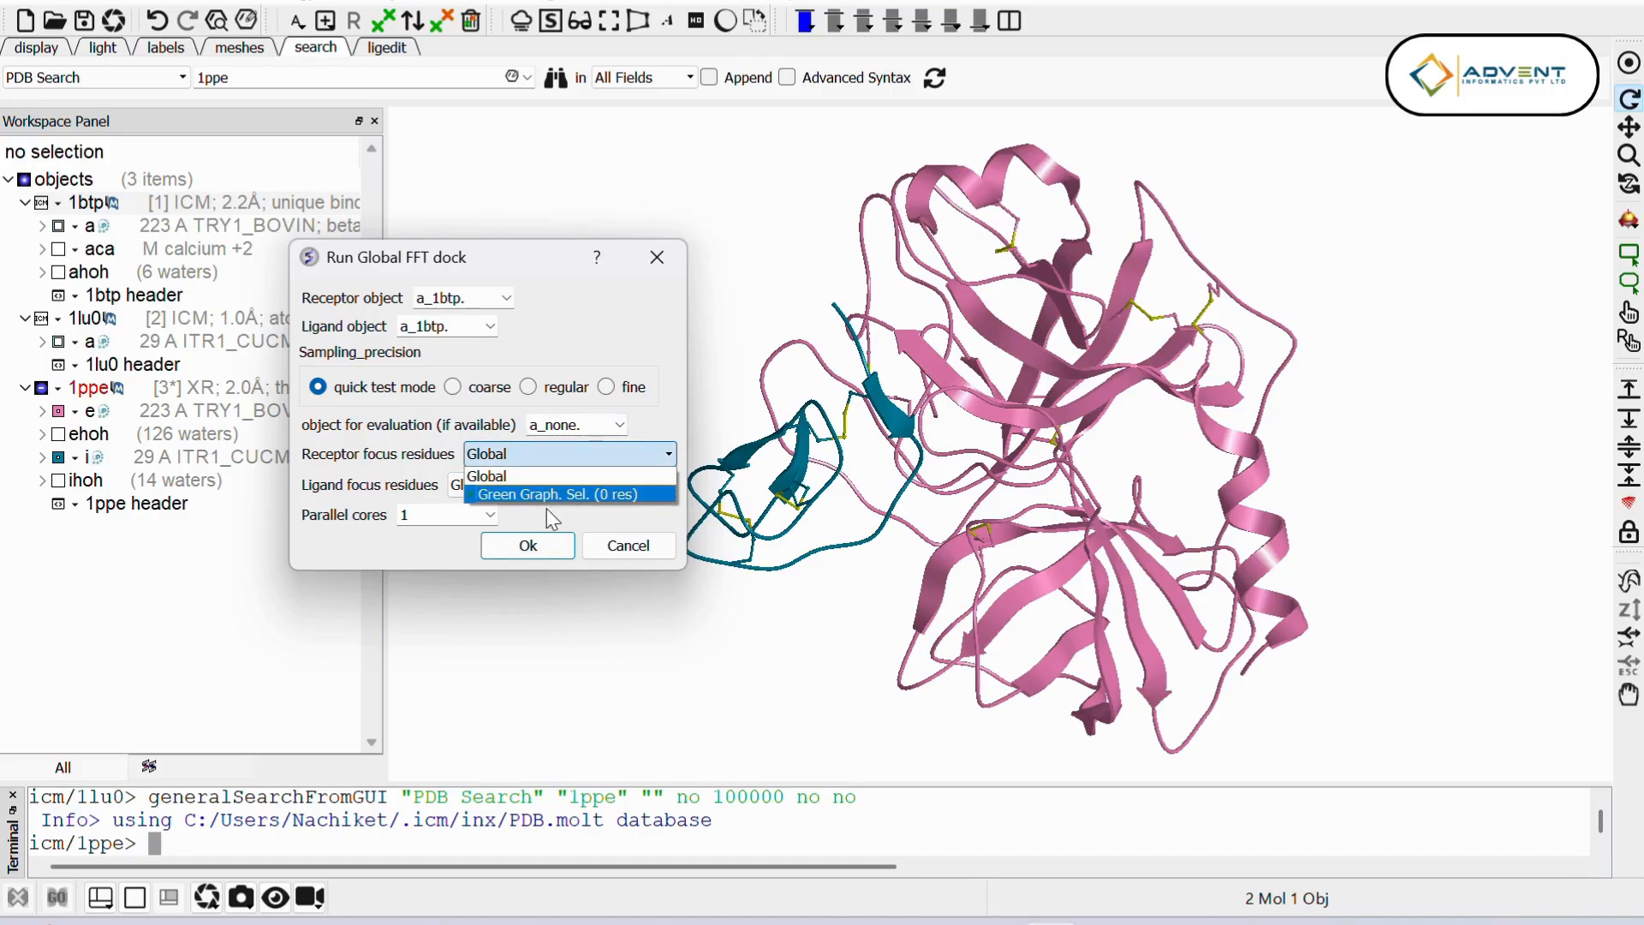
{"action": "left_click", "coordinate": [623, 520]}
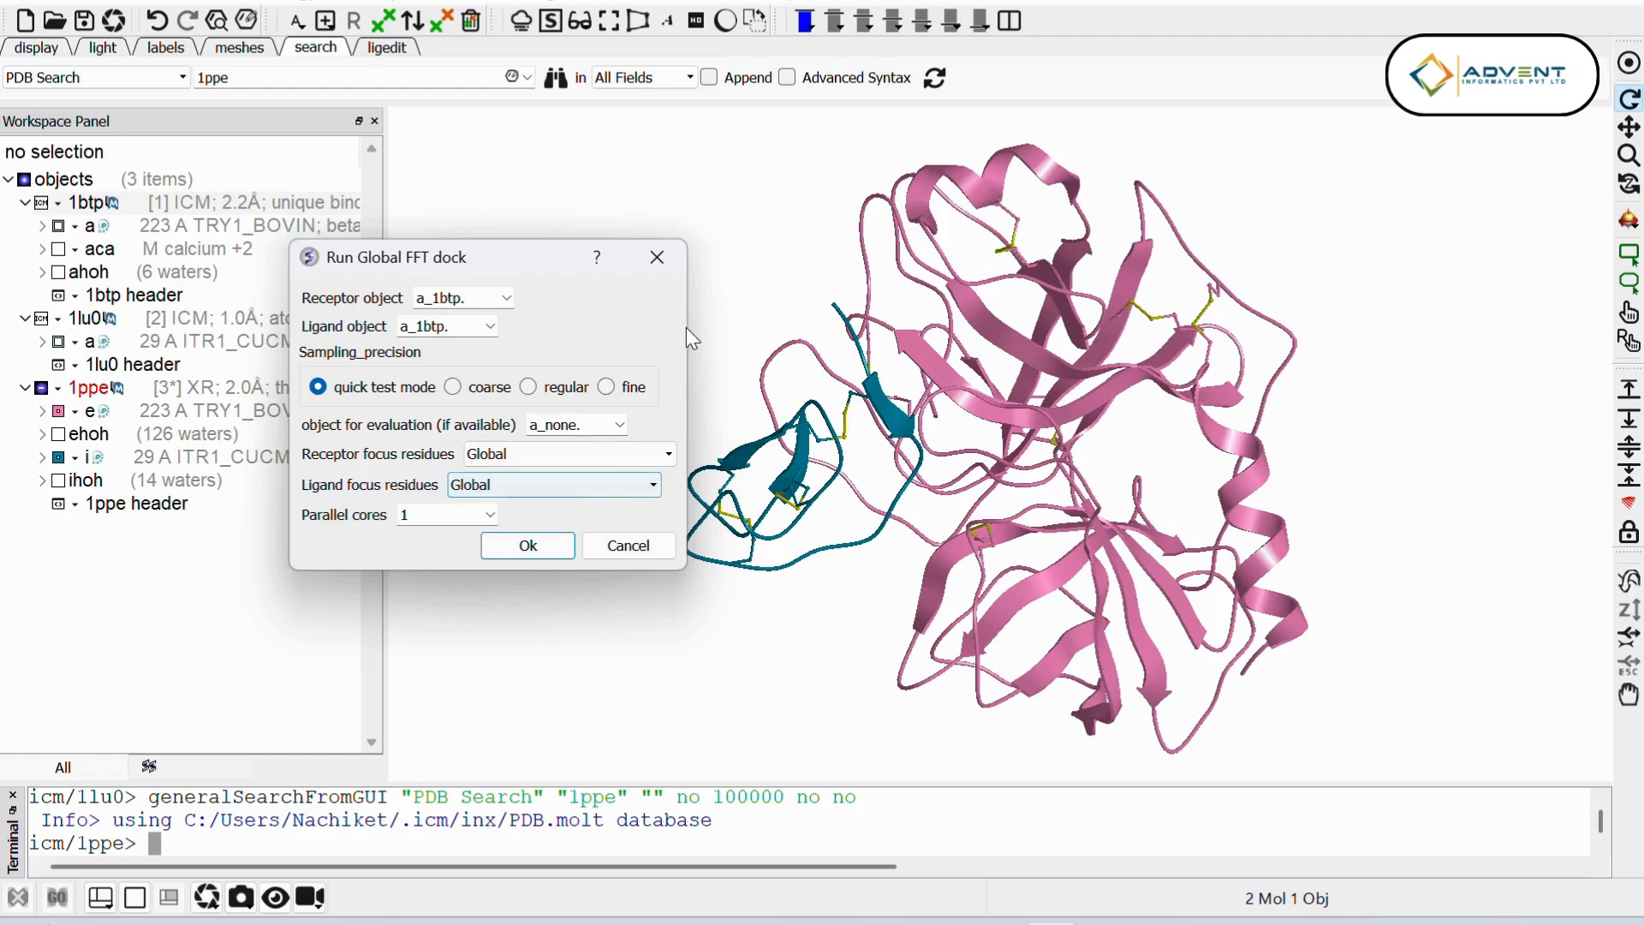
{"action": "left_click", "coordinate": [665, 267]}
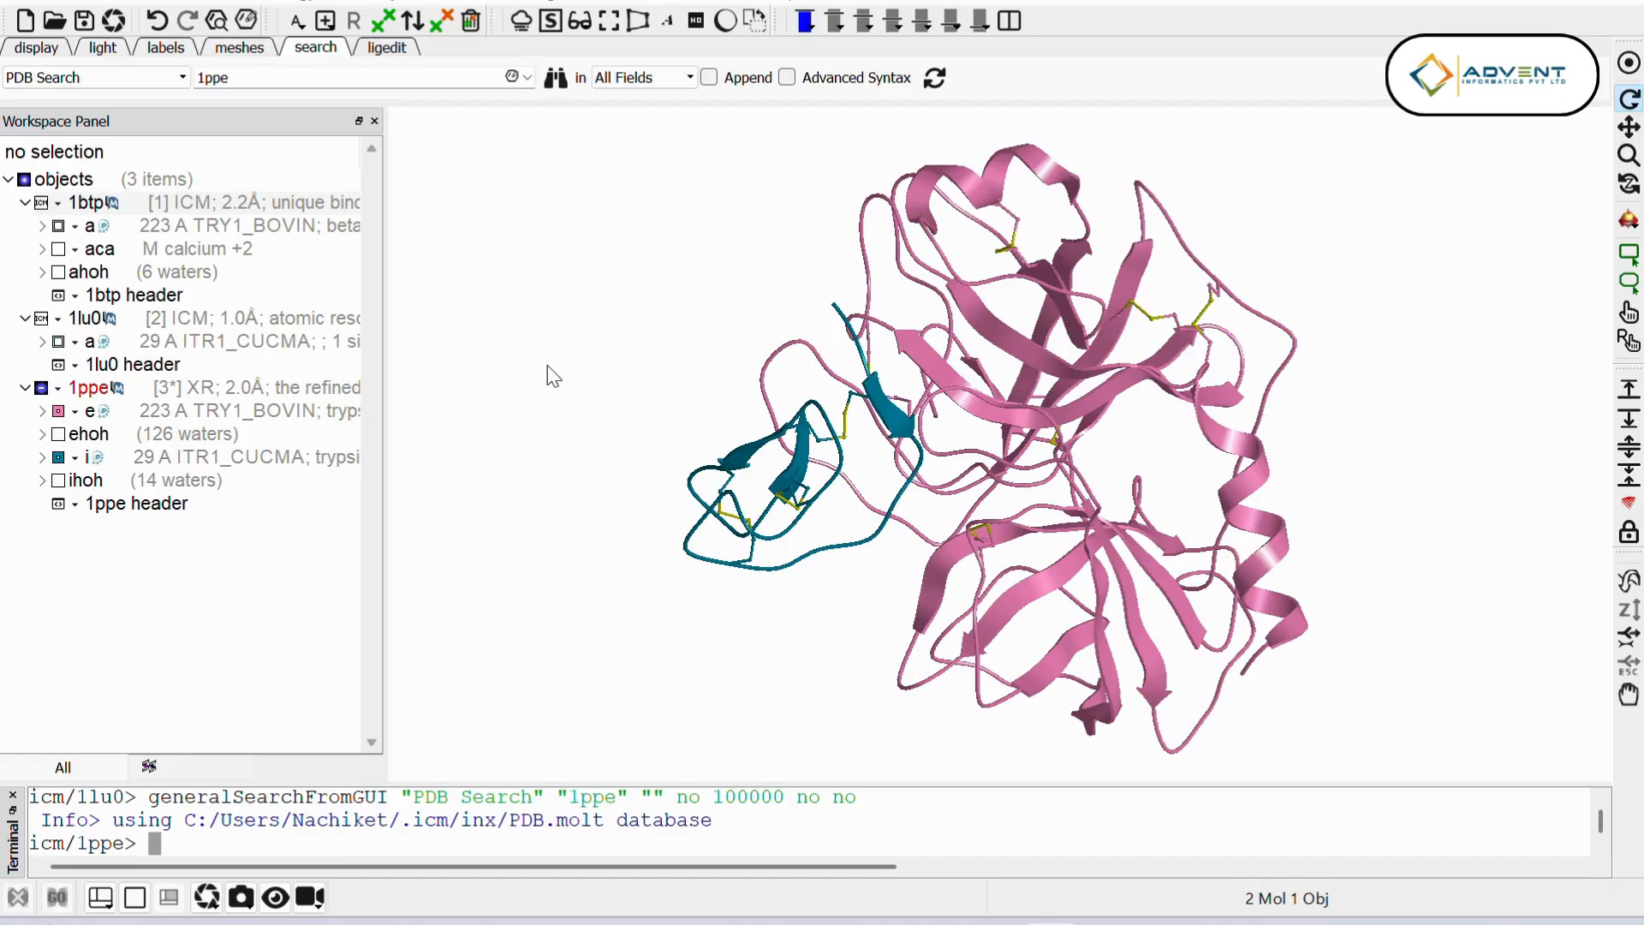
Step: Run the Protein Interface by ODA prediction on a_1btp.a using the 3D-Mesh Envelope and creating a residue table
{"action": "left_click", "coordinate": [75, 2]}
{"action": "mouse_move", "coordinate": [101, 53]}
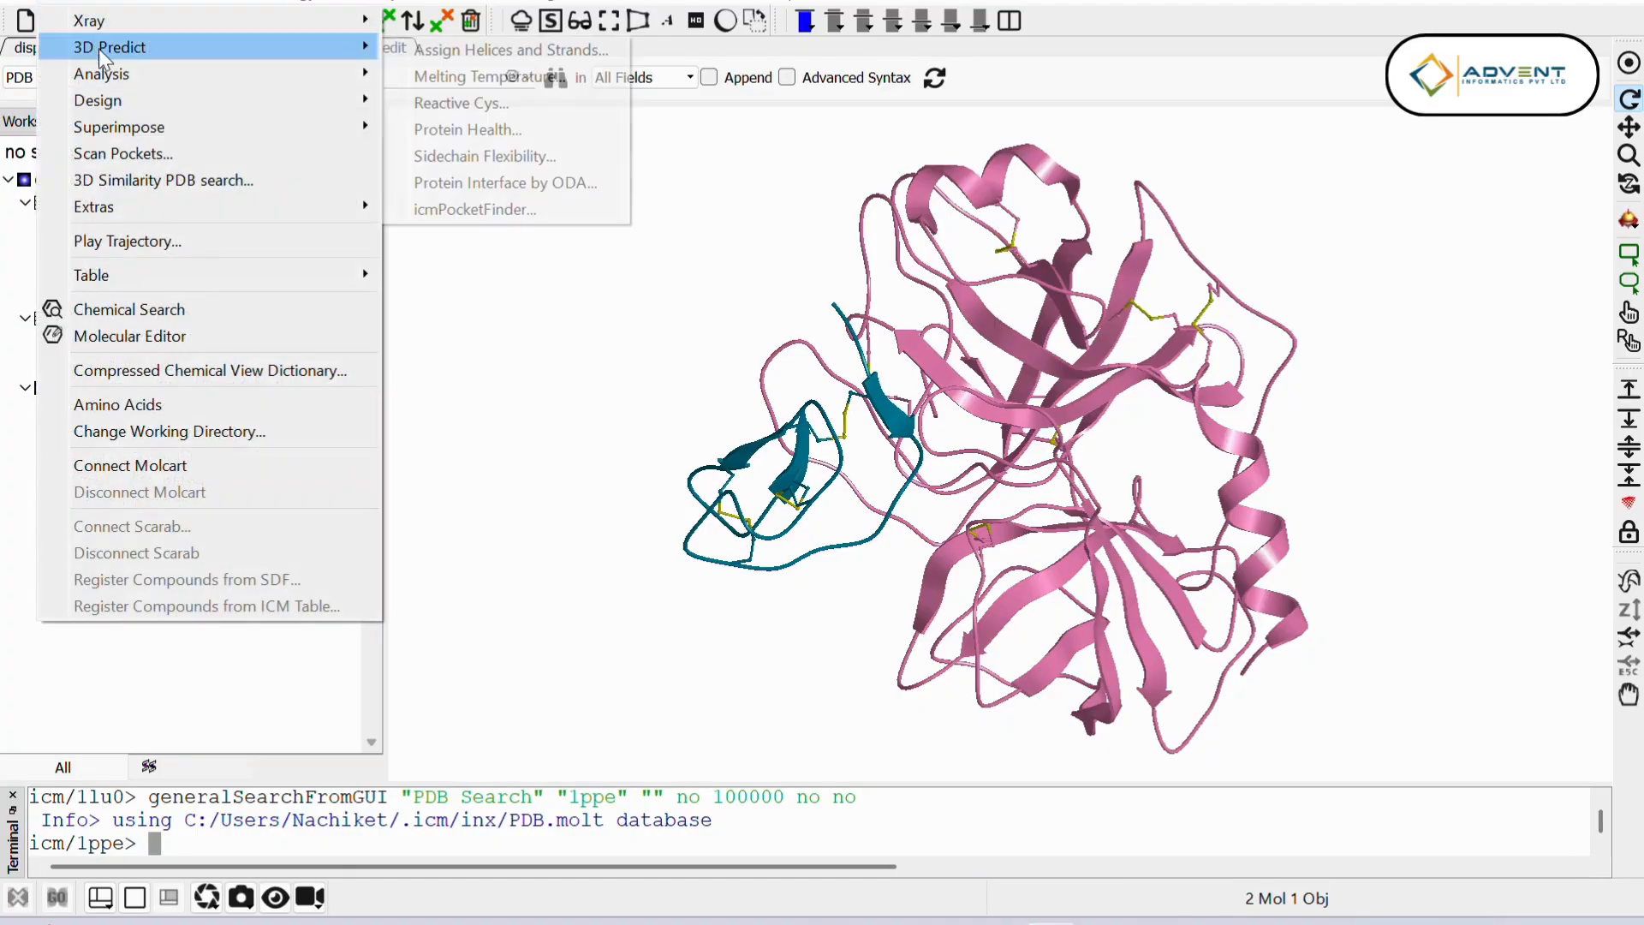
{"action": "left_click", "coordinate": [512, 188]}
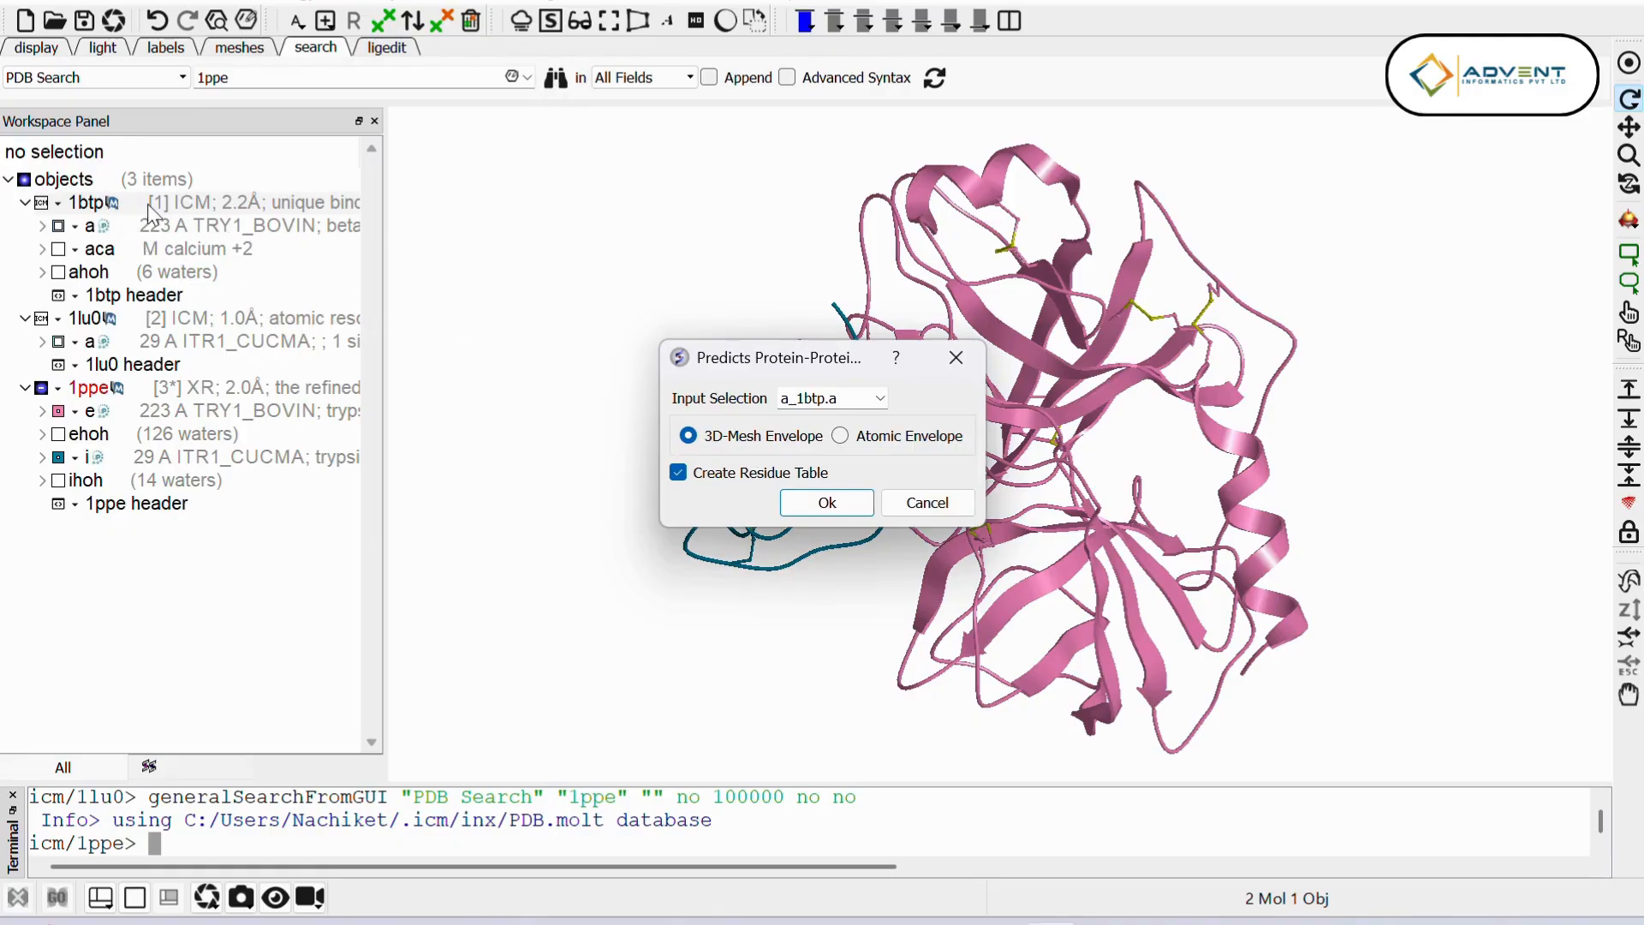
{"action": "left_click", "coordinate": [886, 399]}
{"action": "left_click", "coordinate": [885, 399]}
{"action": "left_click", "coordinate": [827, 505]}
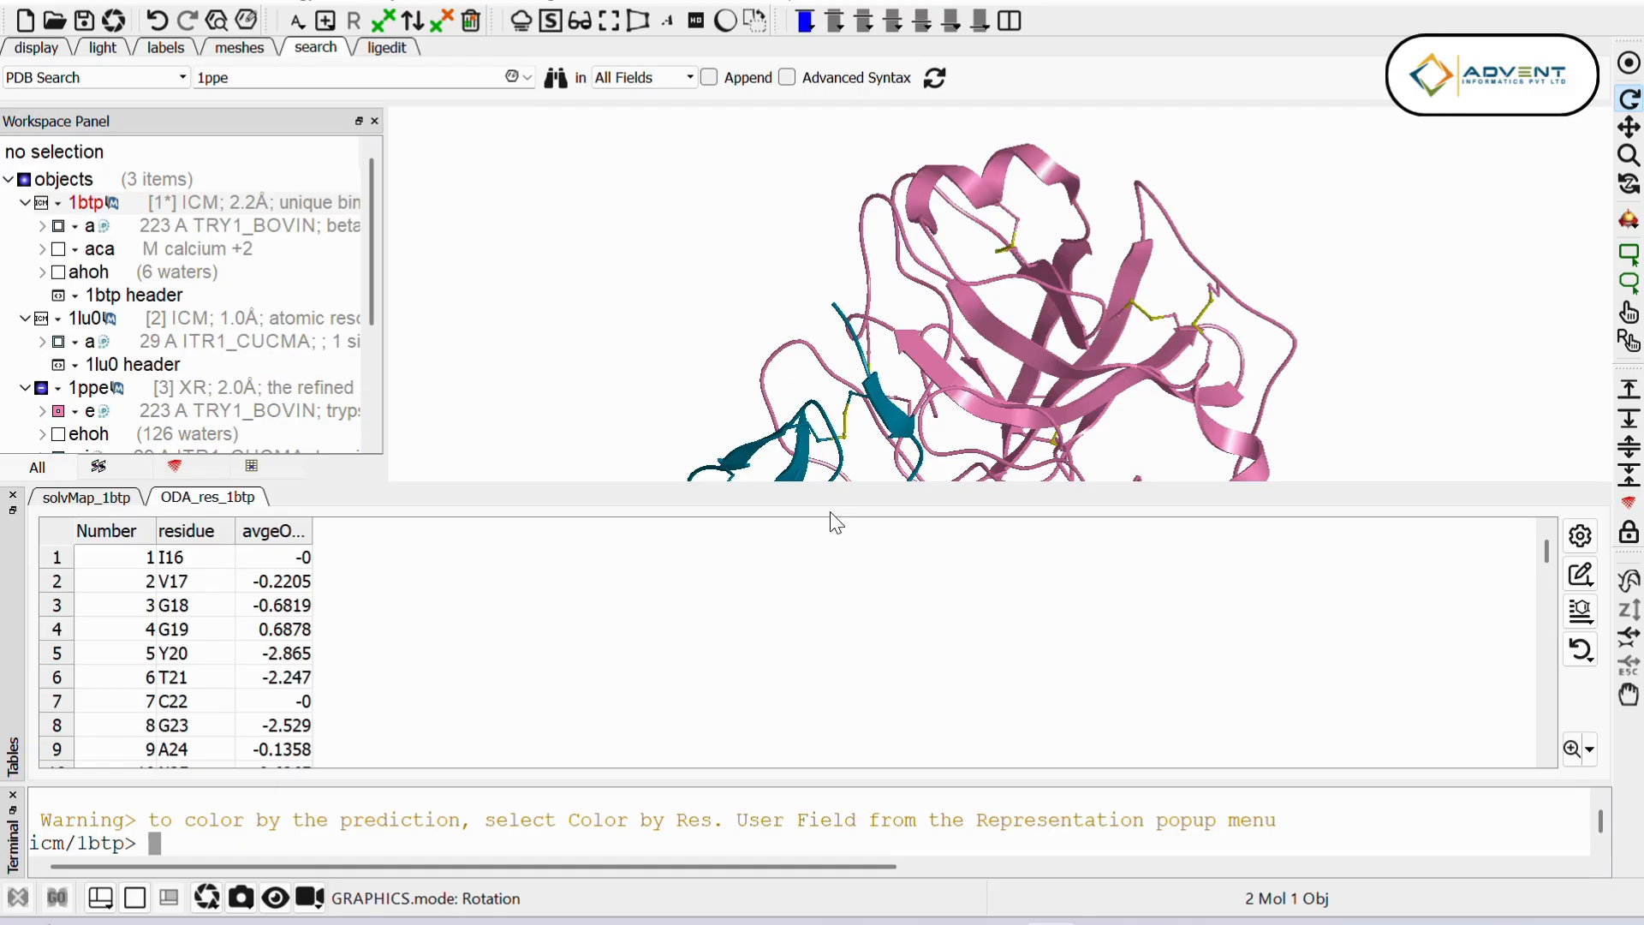
Step: Hide the 1ppe complex, display the 1btp structure, and centre the view on it
{"action": "scroll", "coordinate": [171, 274], "scroll_direction": "down", "scroll_amount": 2}
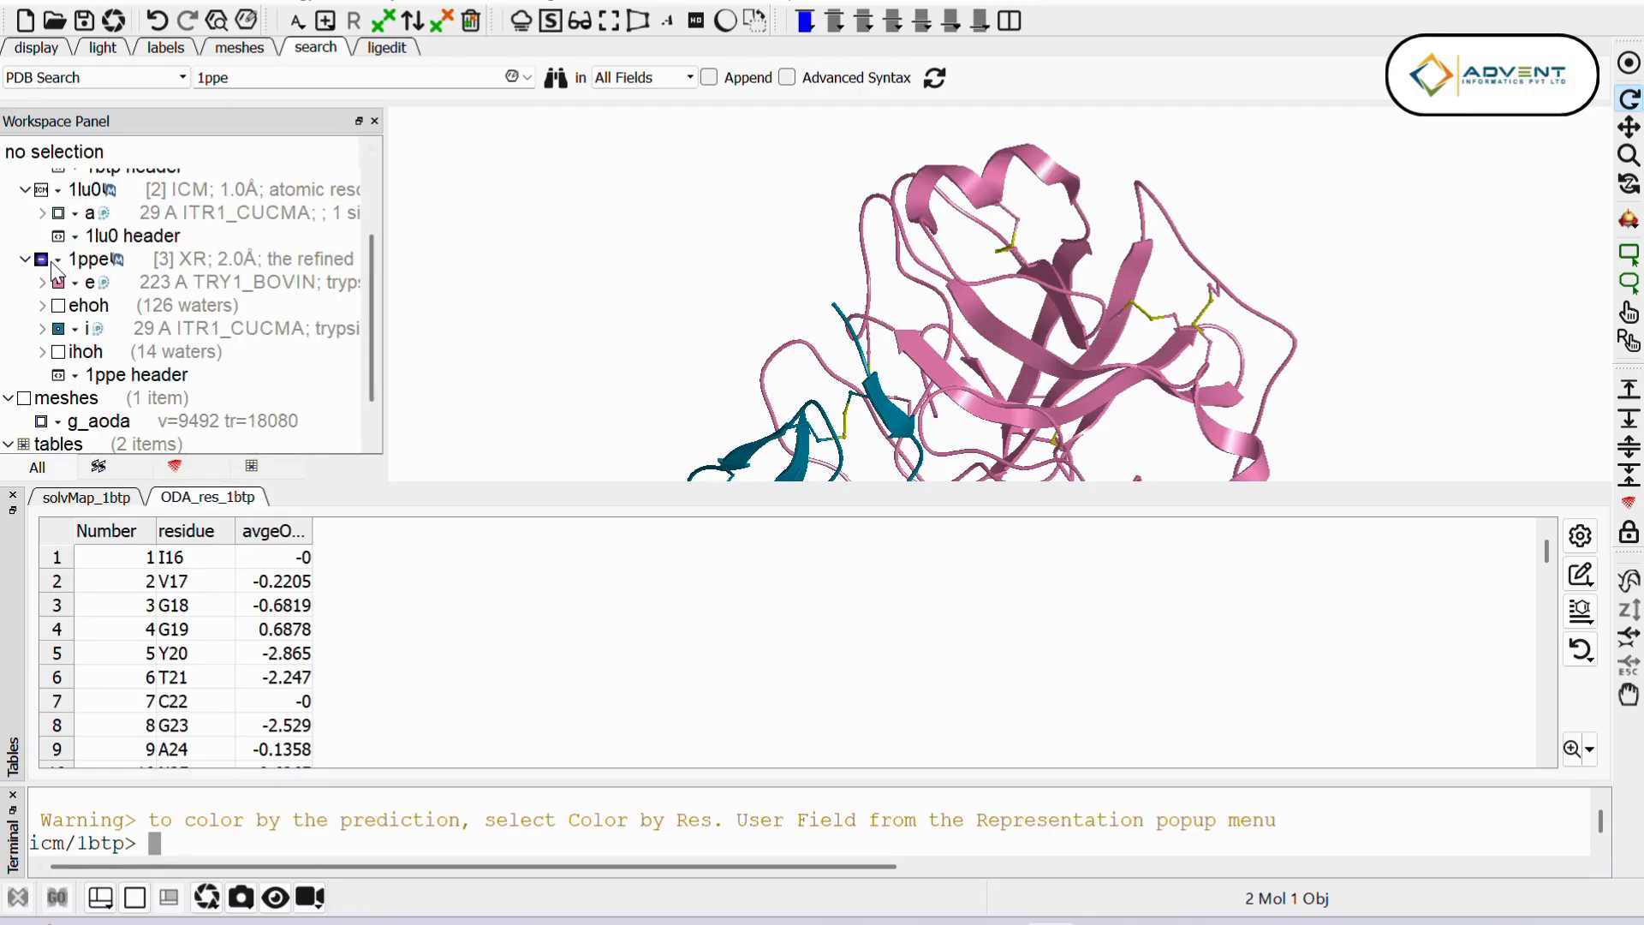
{"action": "left_click", "coordinate": [42, 259]}
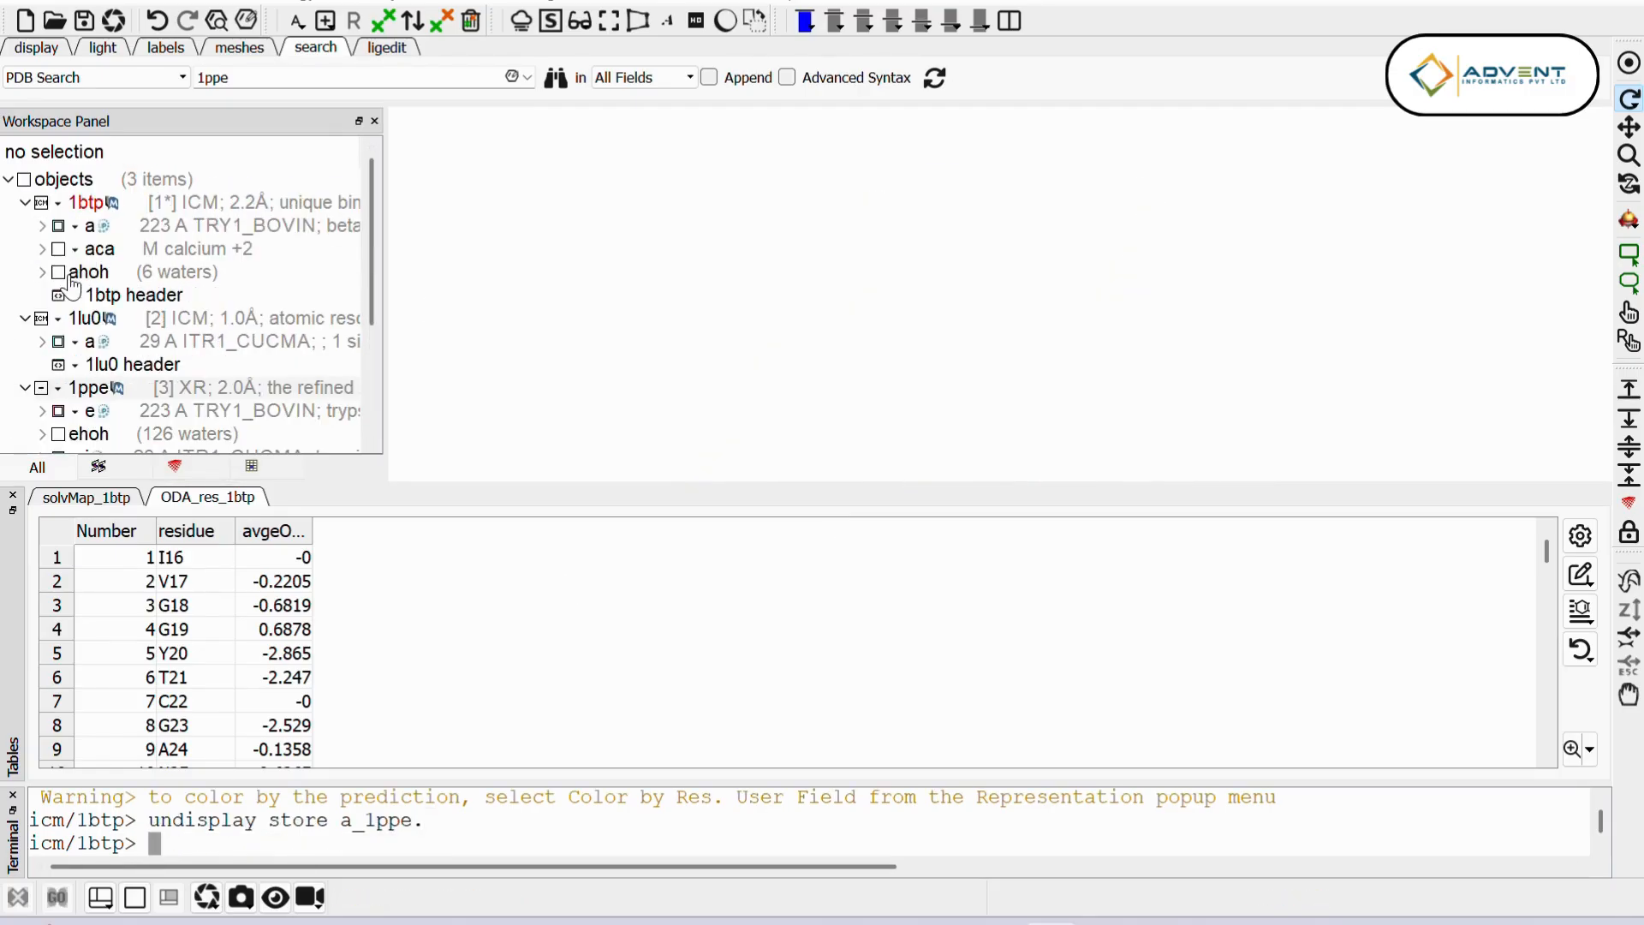
{"action": "left_click", "coordinate": [42, 203]}
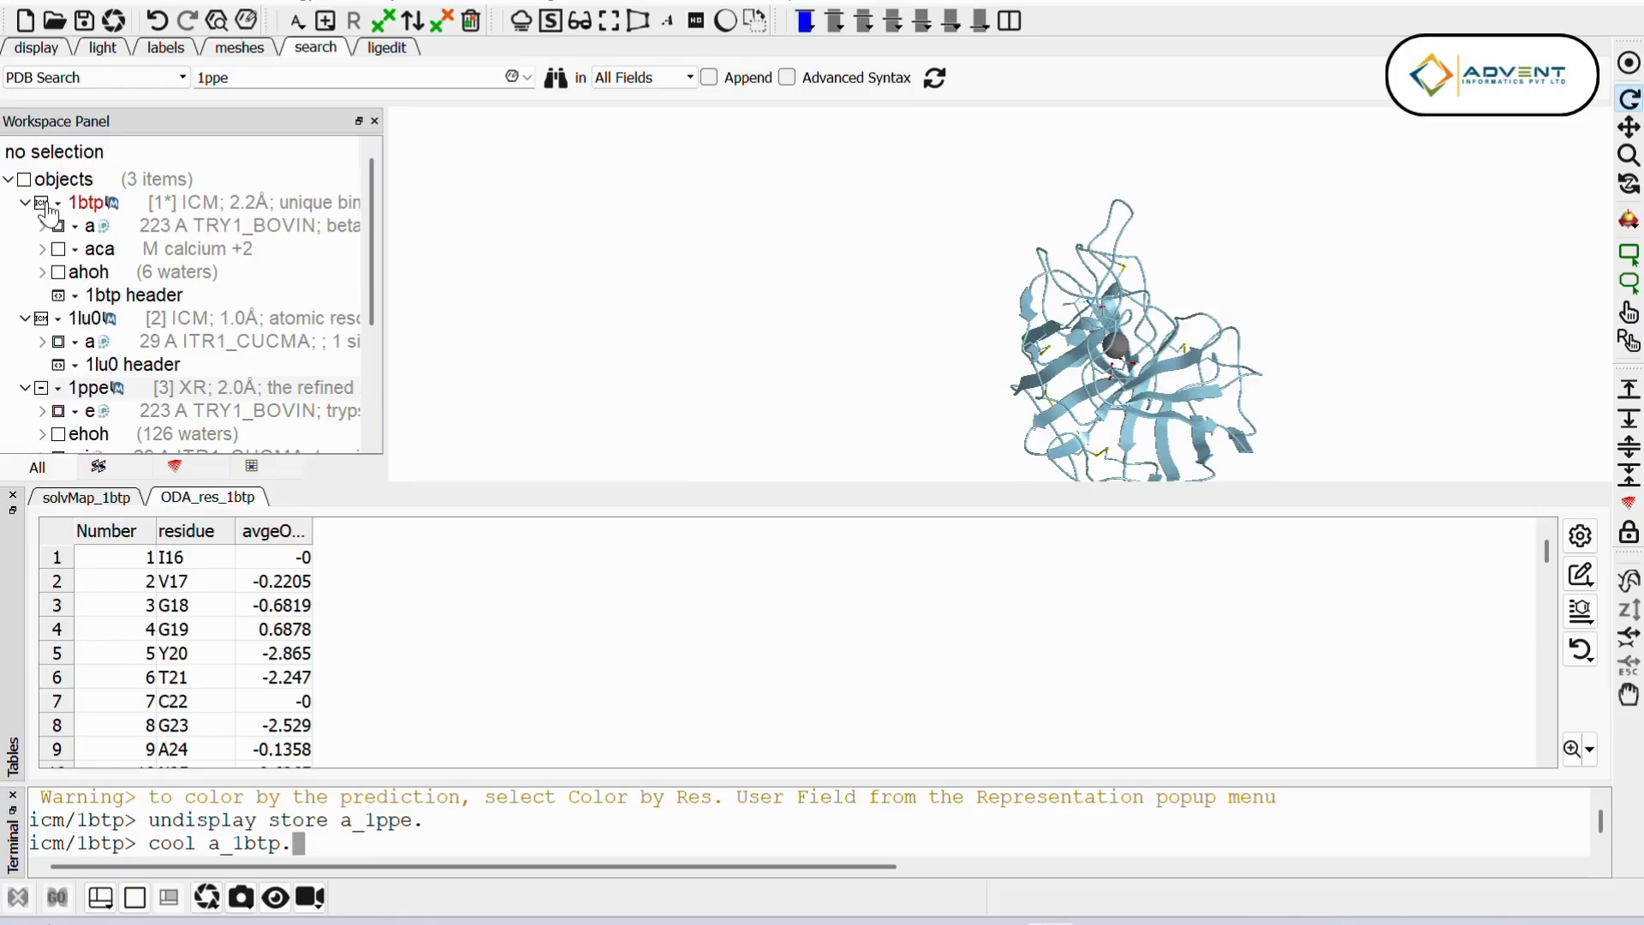
{"action": "left_click", "coordinate": [1626, 68]}
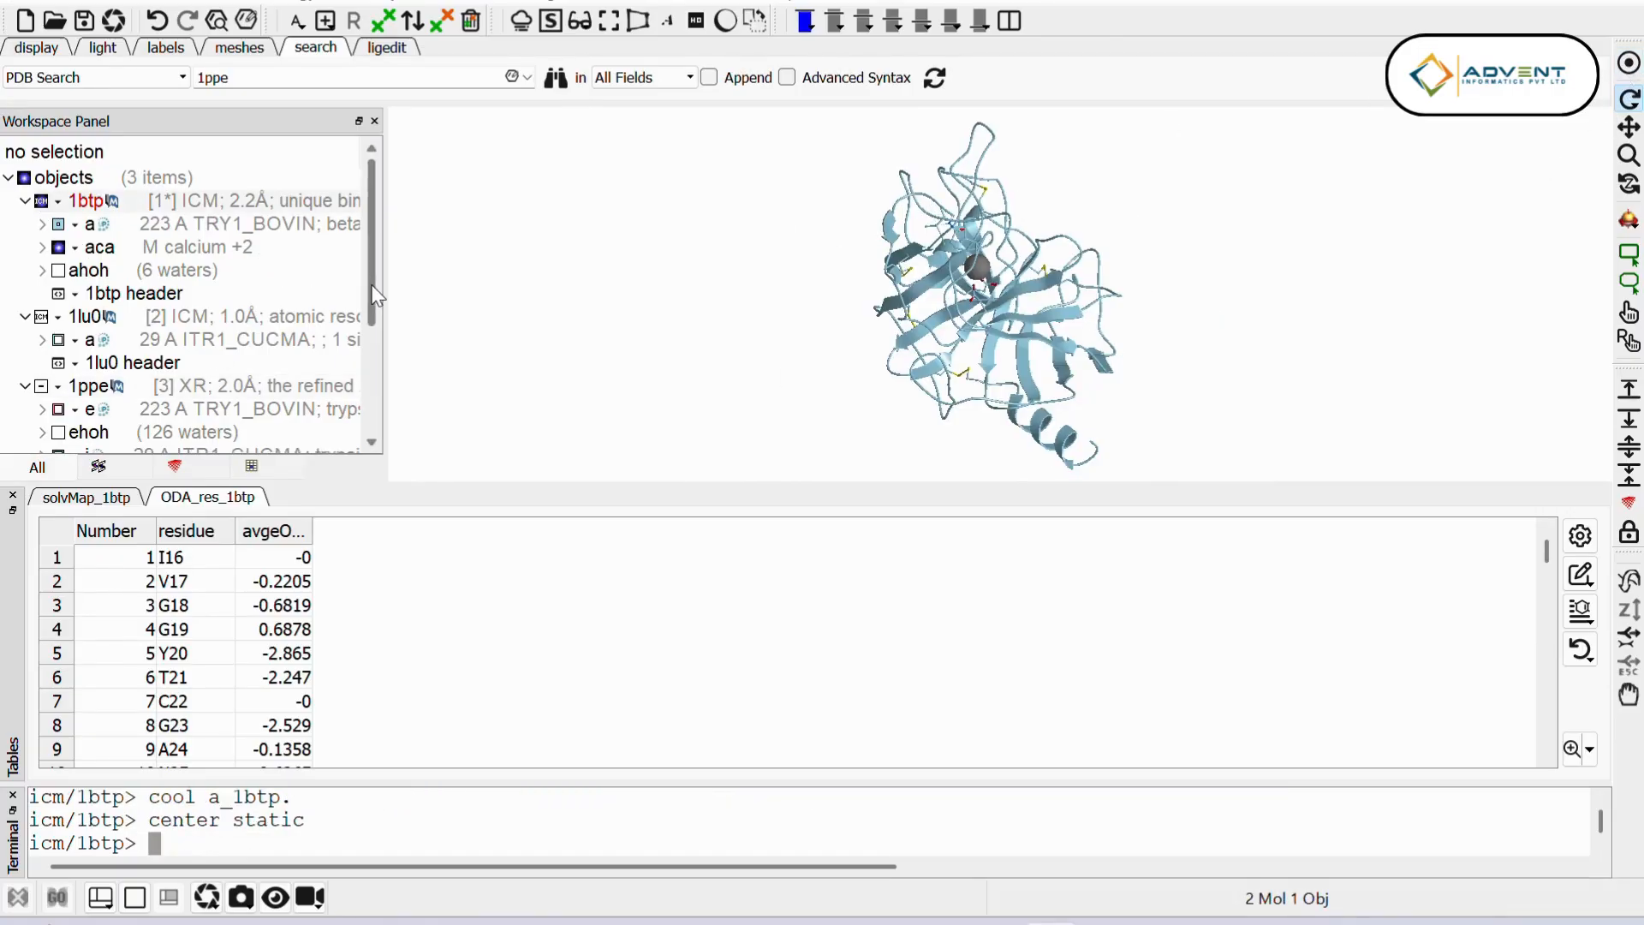
Step: Rename the g_aoda mesh as g_aoda_1btp
{"action": "left_click_drag", "start_coordinate": [371, 295], "coordinate": [364, 421]}
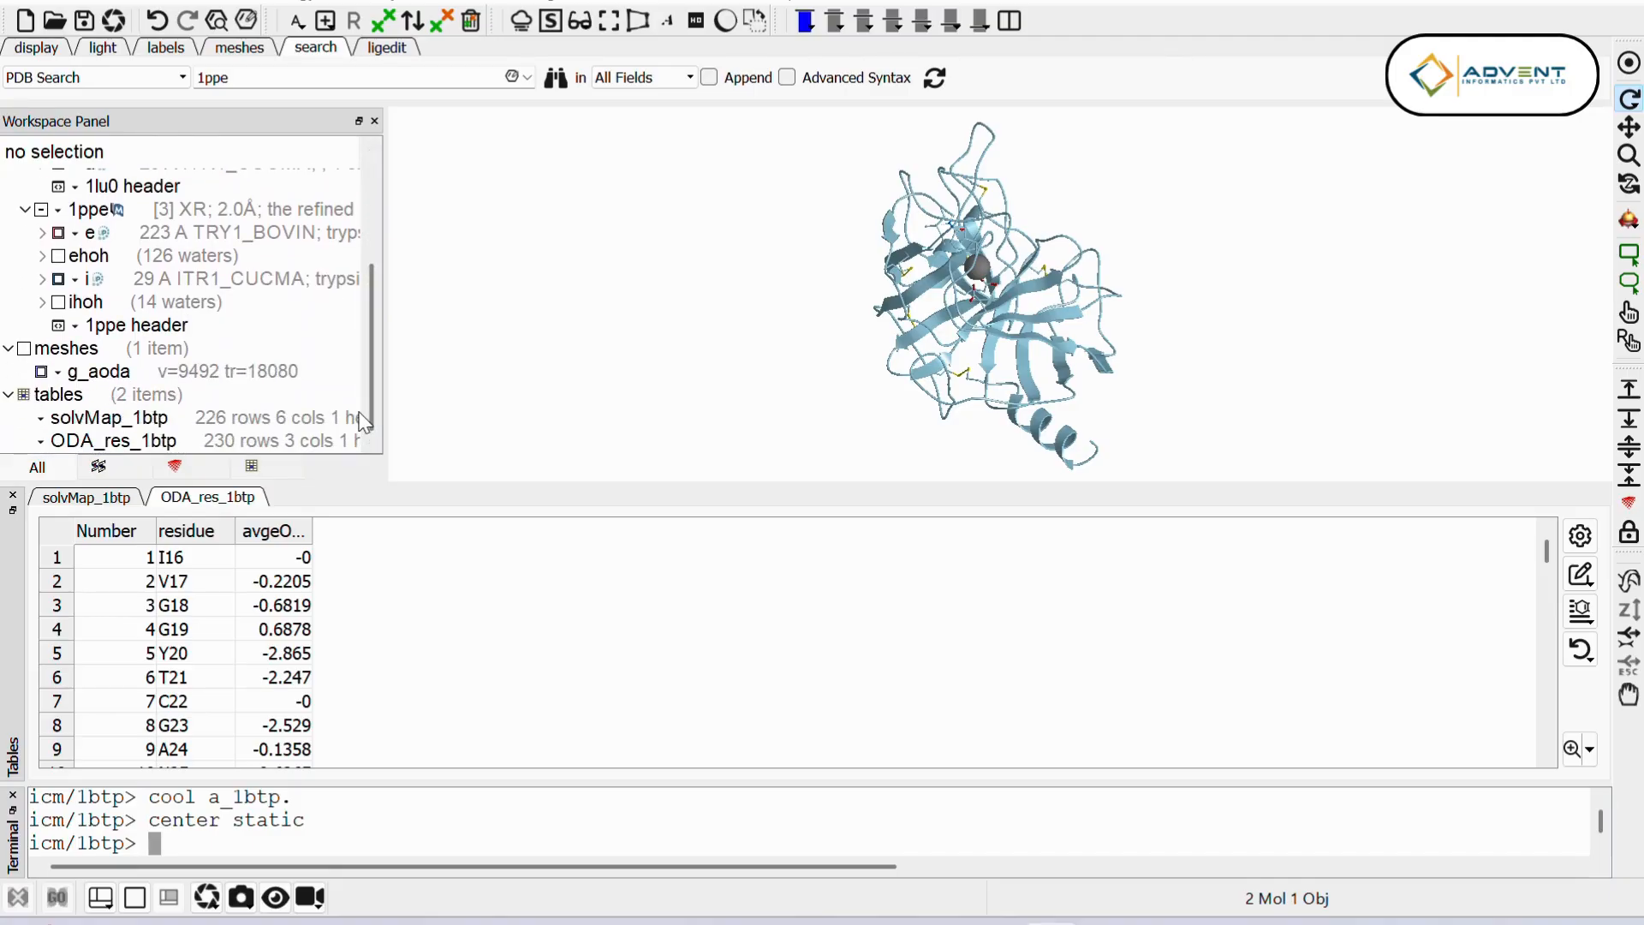
{"action": "right_click", "coordinate": [124, 379]}
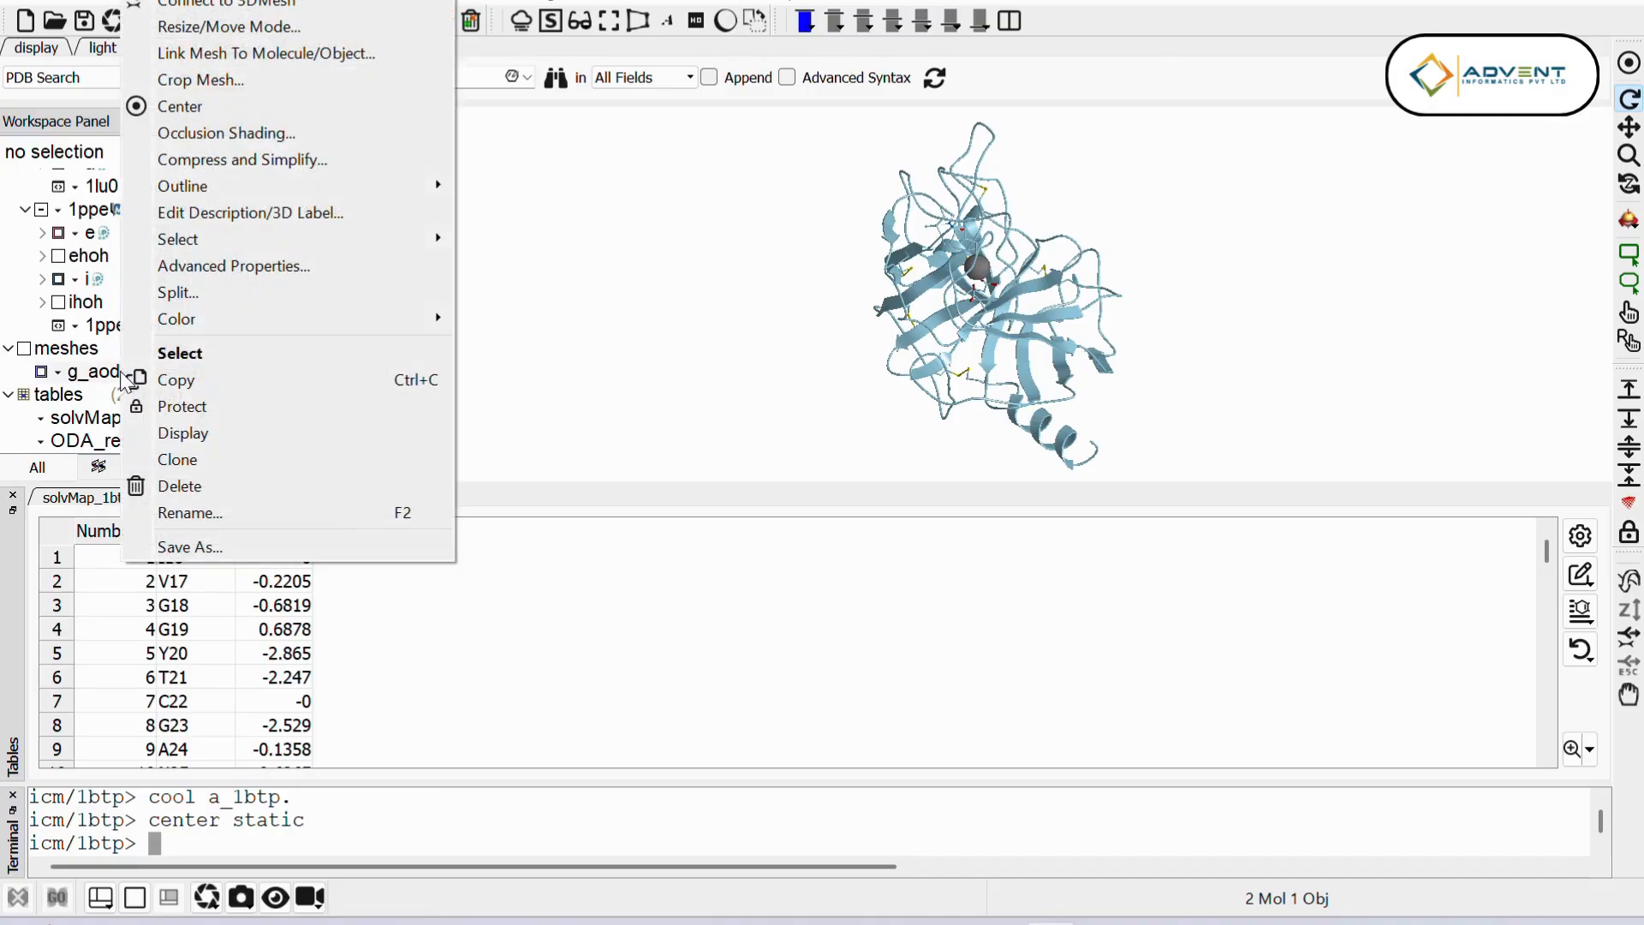
{"action": "left_click", "coordinate": [215, 520]}
{"action": "left_click", "coordinate": [818, 445]}
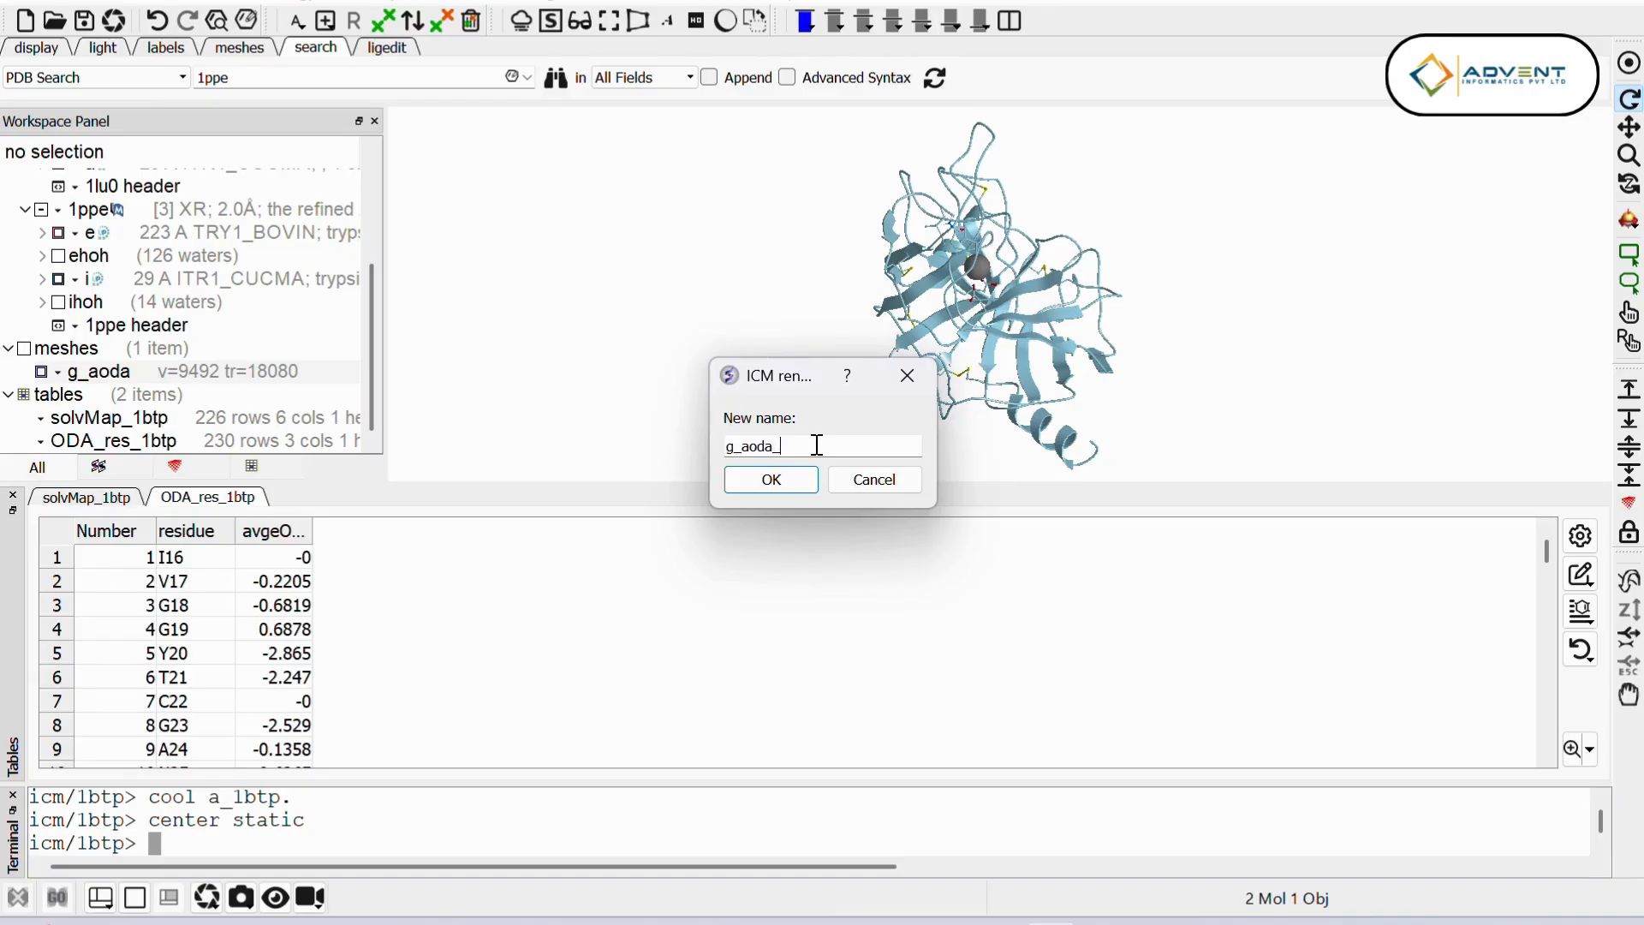
{"action": "type", "text": "_1btp"}
{"action": "left_click", "coordinate": [782, 479]}
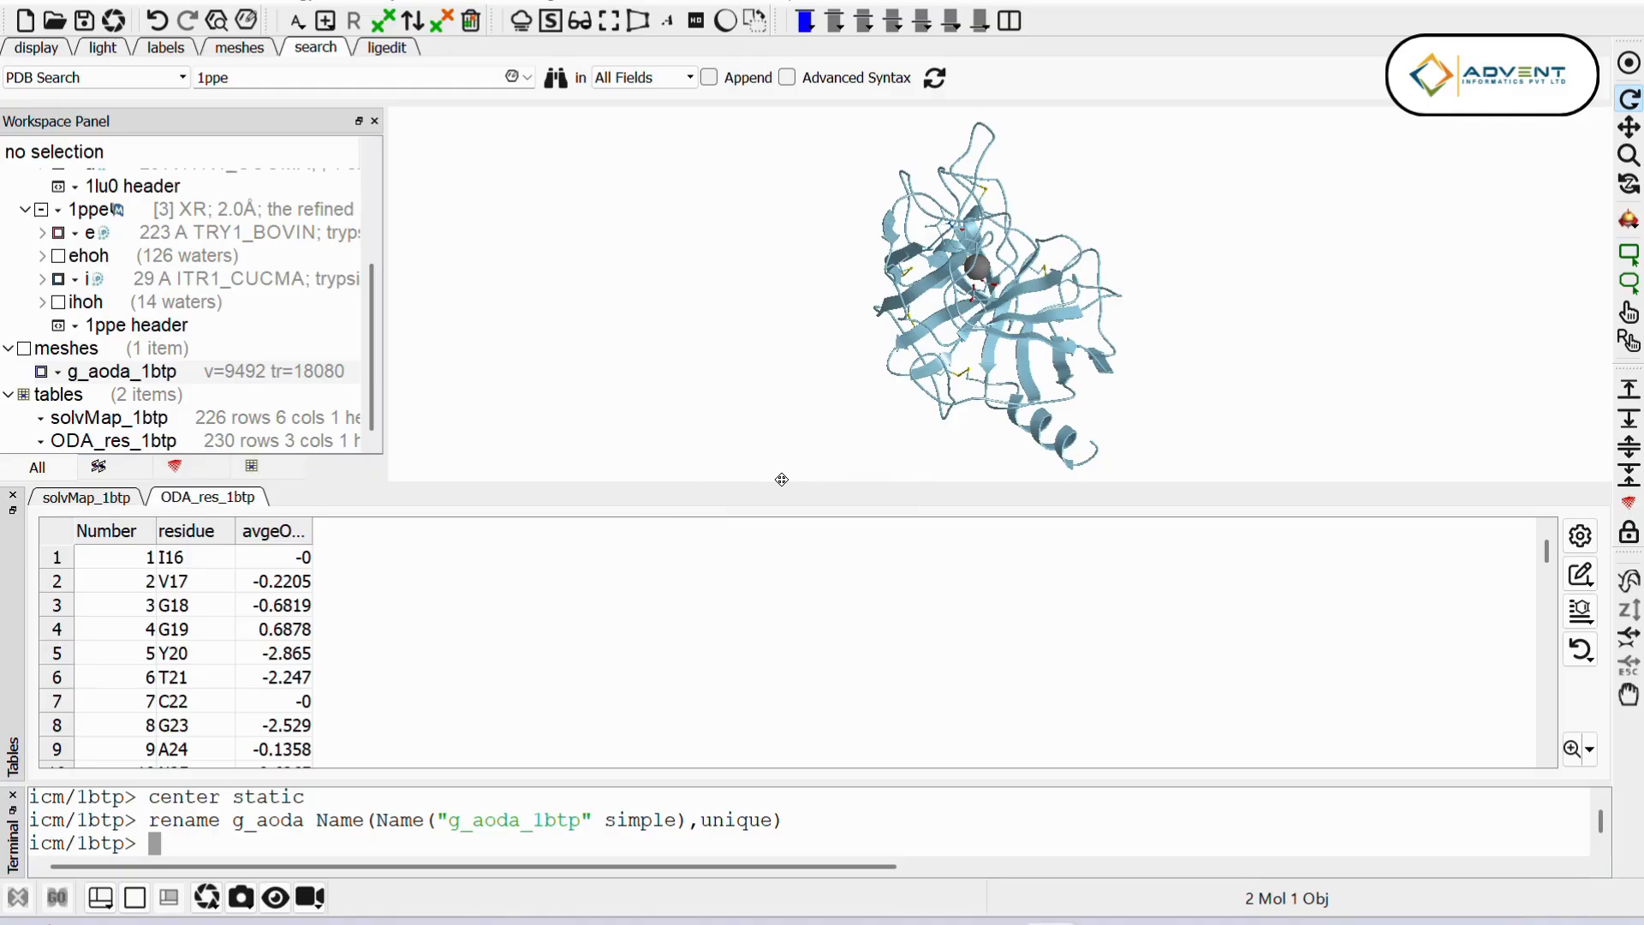
Step: Sort the ODA_res_1btp residue table by average ODA in ascending order
{"action": "left_click", "coordinate": [87, 498]}
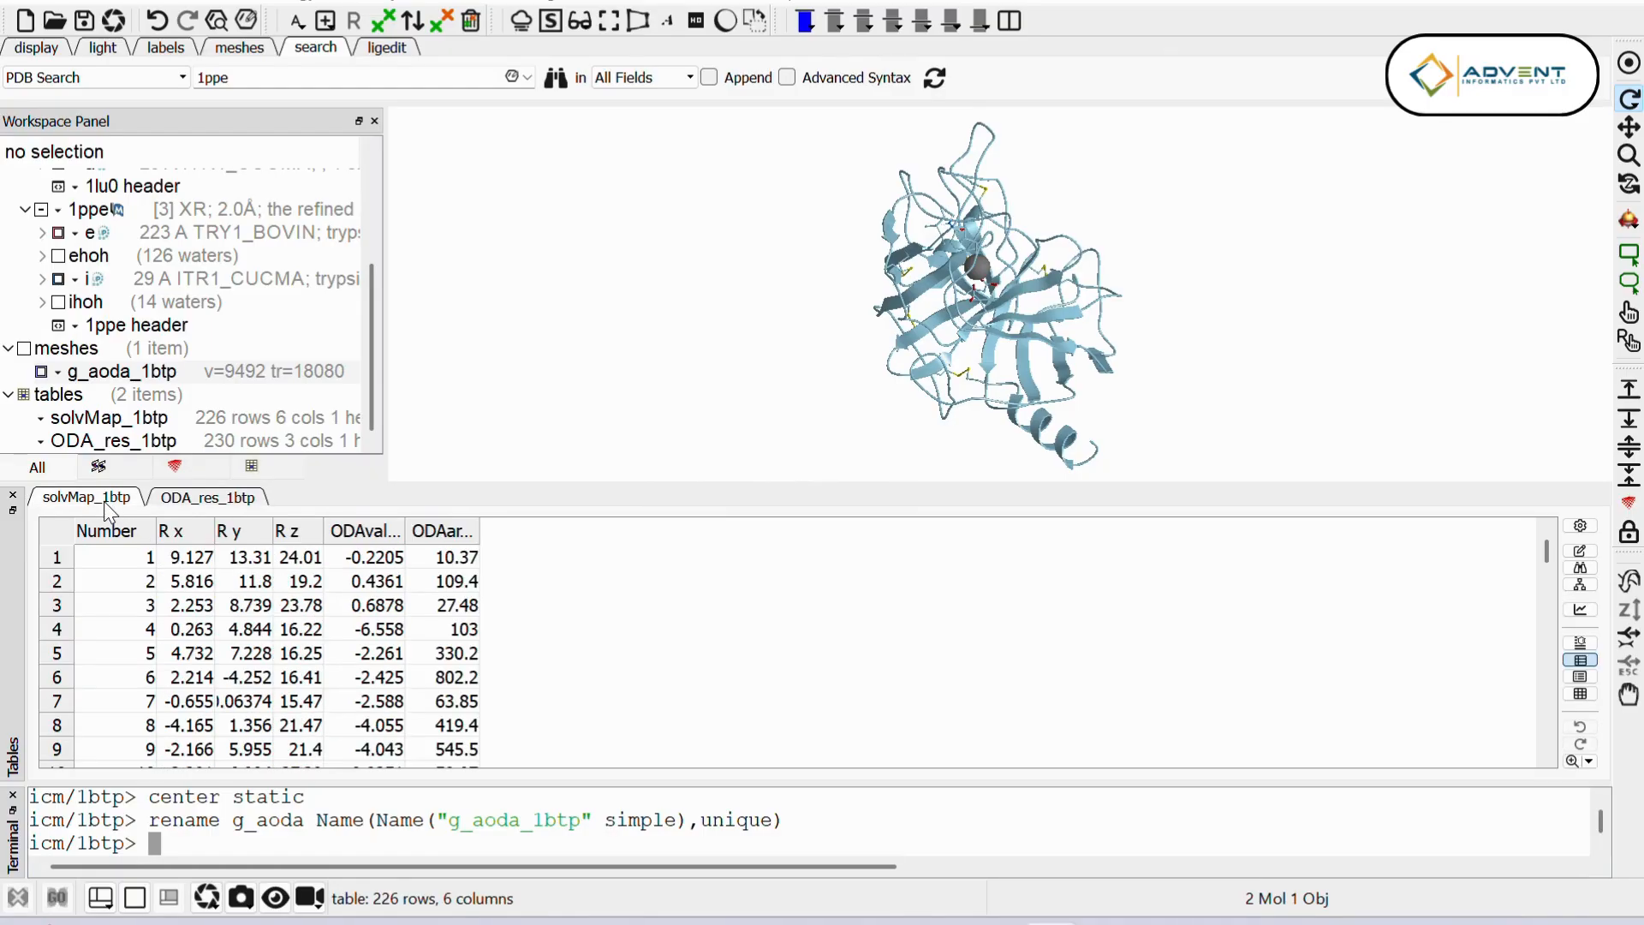
{"action": "left_click", "coordinate": [177, 502]}
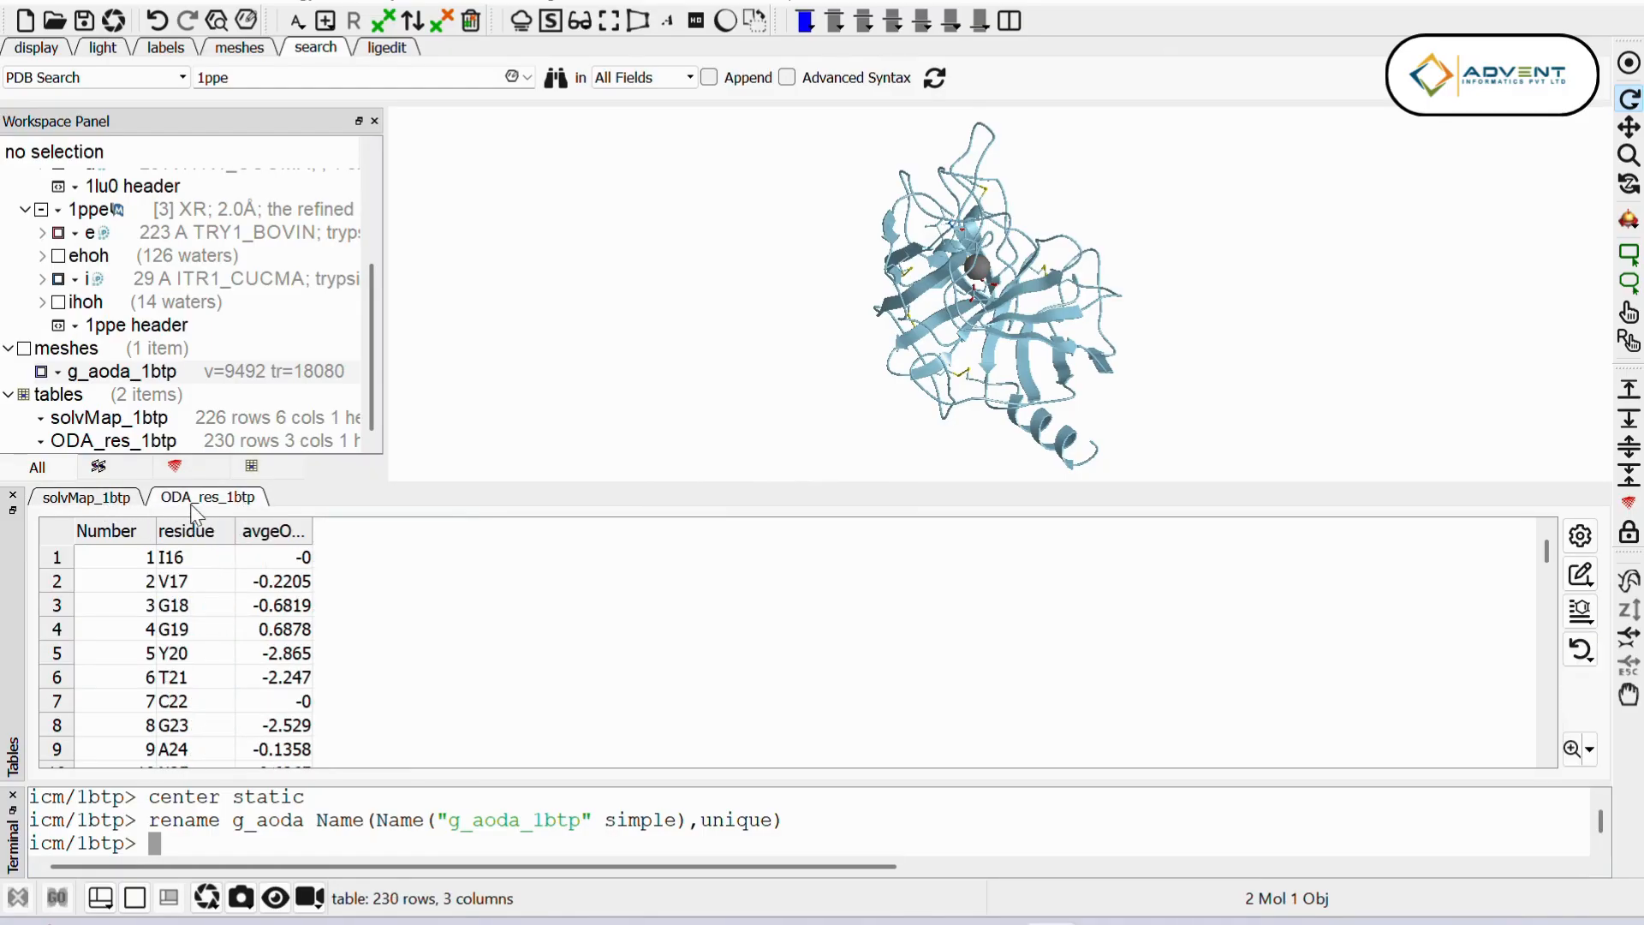
{"action": "left_click", "coordinate": [291, 542]}
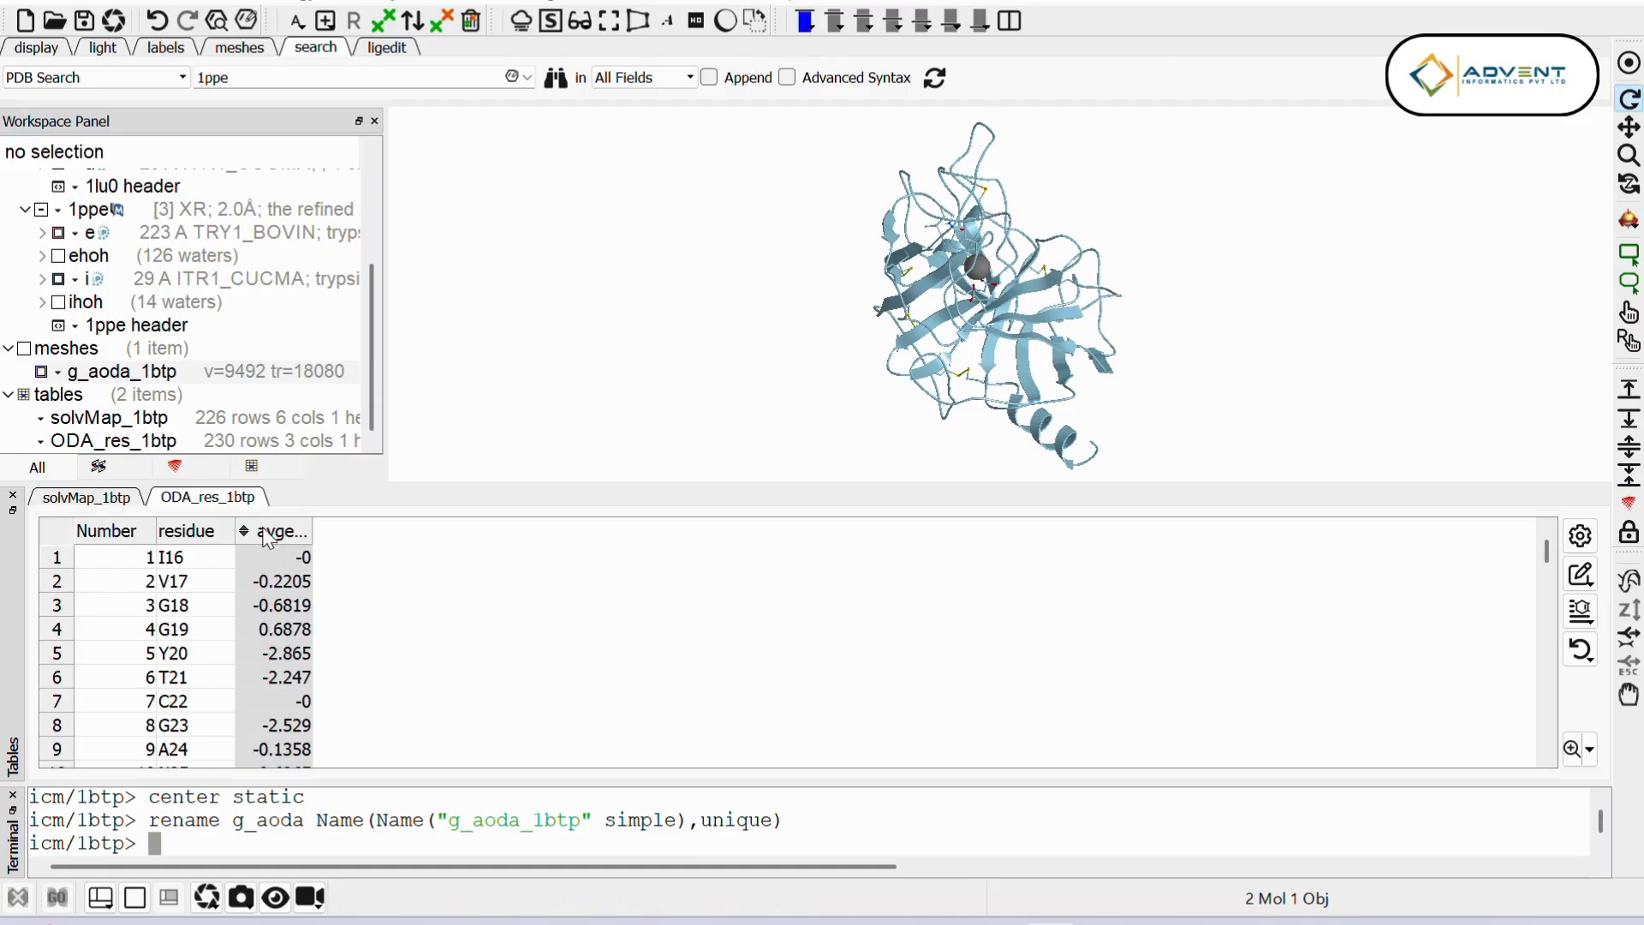
{"action": "left_click", "coordinate": [261, 528]}
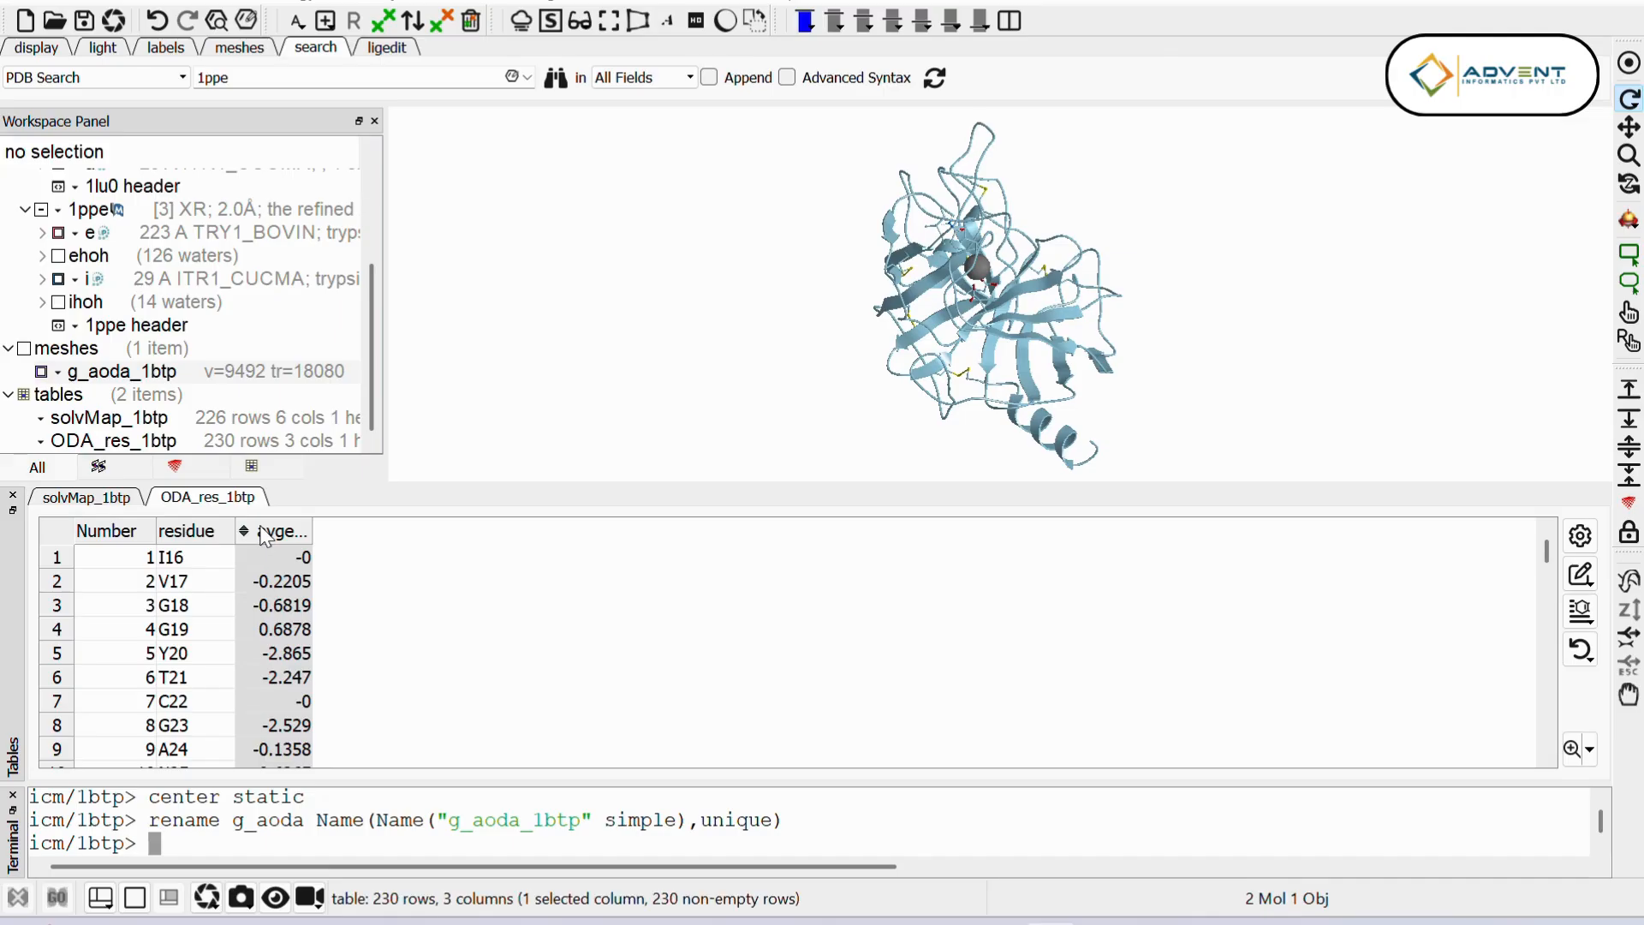
{"action": "left_click", "coordinate": [261, 529]}
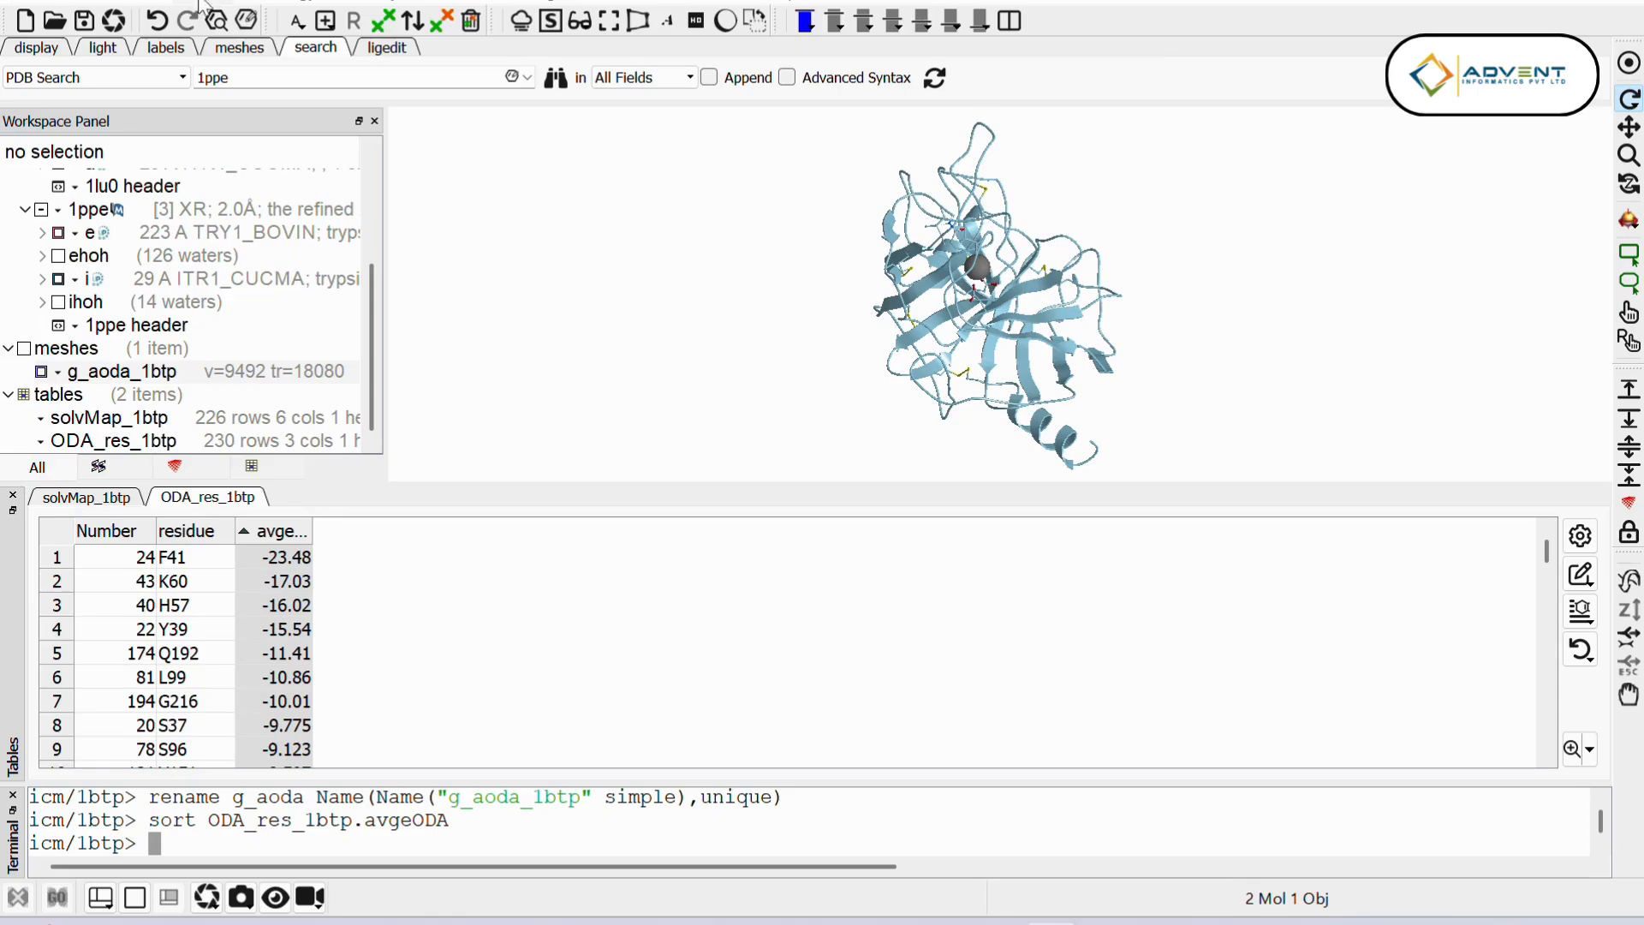
Step: Display the g_aoda_1btp mesh around the 1btp structure and examine the predicted interface region
{"action": "left_click", "coordinate": [41, 371]}
{"action": "left_click_drag", "start_coordinate": [923, 377], "coordinate": [1017, 300]}
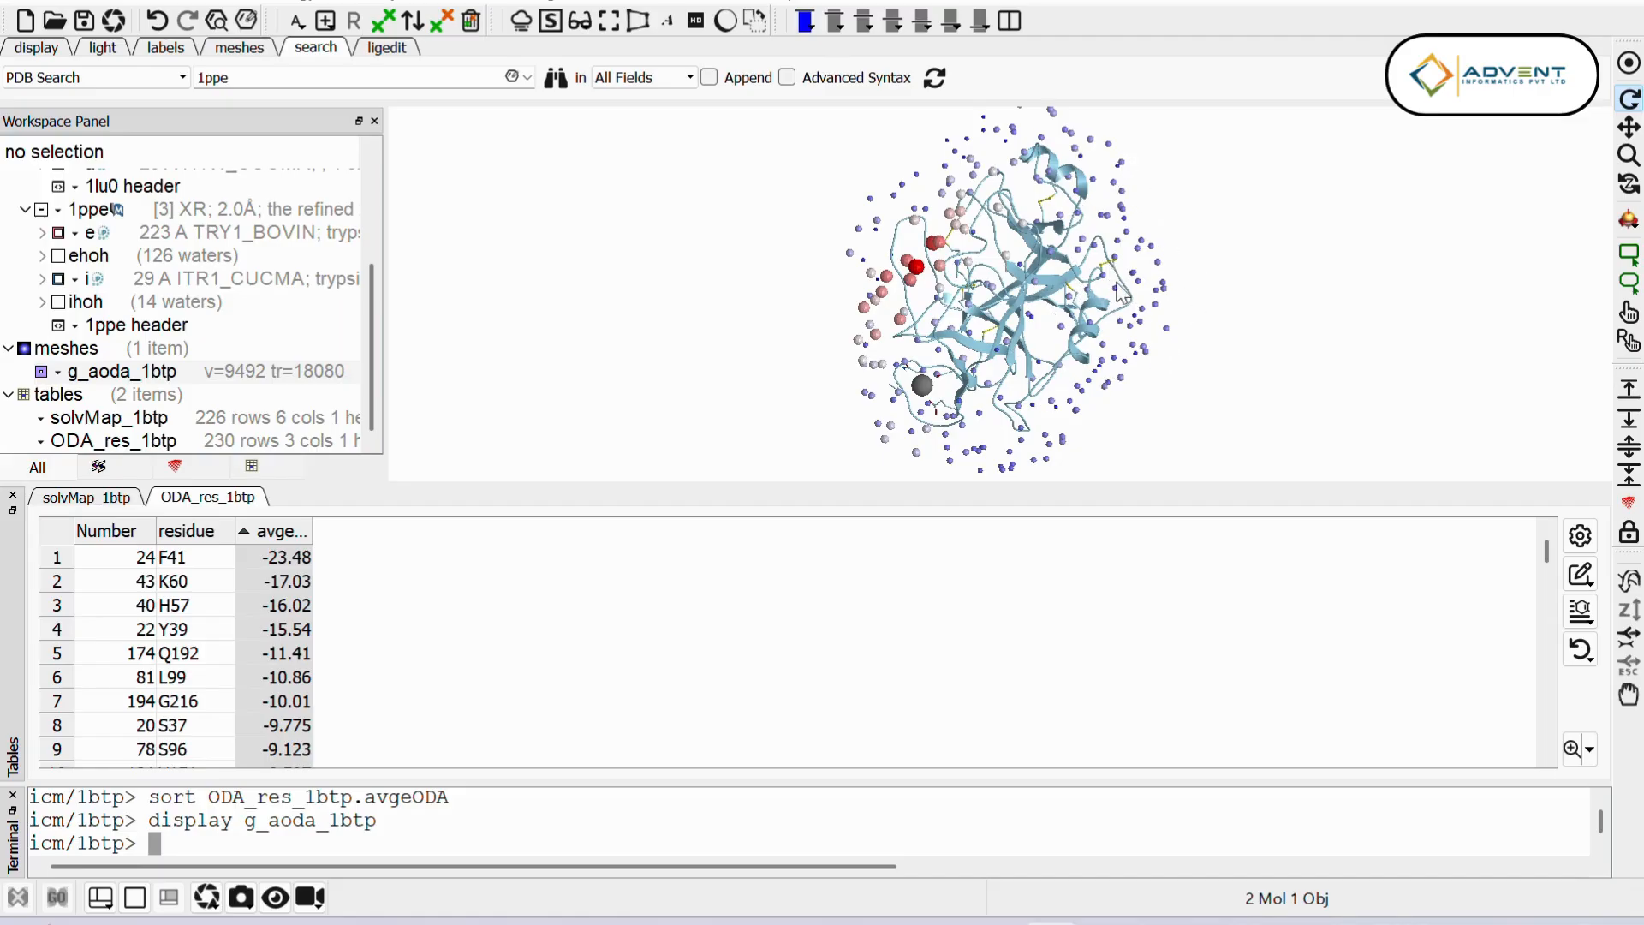
{"action": "left_click_drag", "start_coordinate": [1070, 332], "coordinate": [1054, 347]}
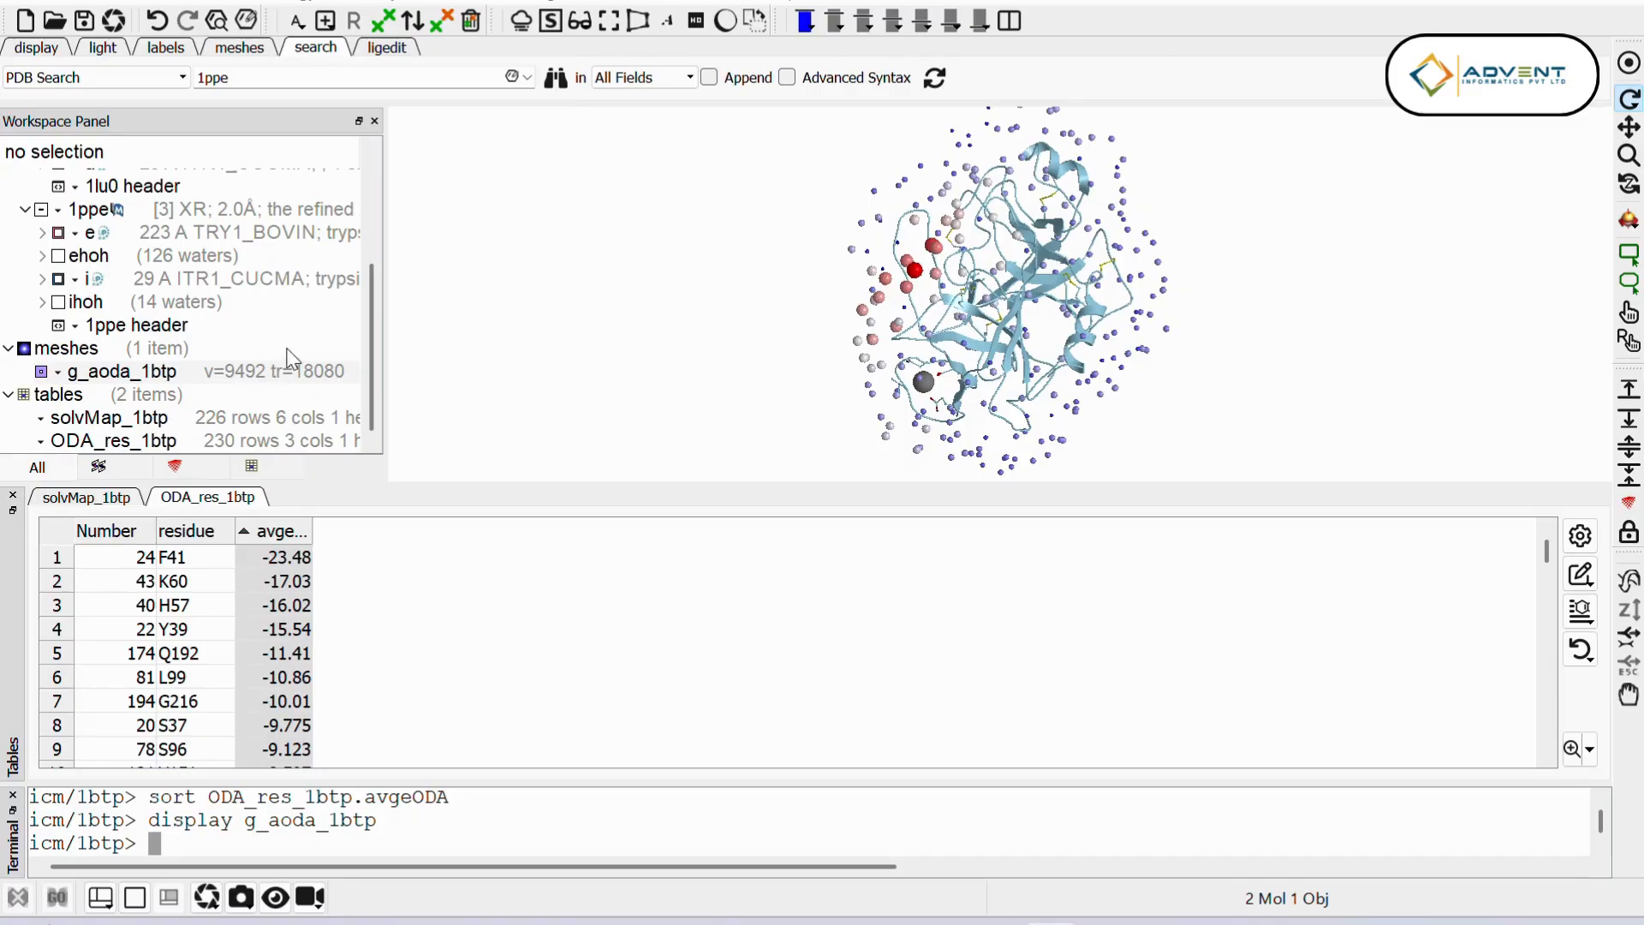
Step: Hide 1btp and run the ODA interface prediction on a_1lu0.a using the 3D-Mesh Envelope and creating a residue table
{"action": "scroll", "coordinate": [278, 334], "scroll_direction": "up", "scroll_amount": 2}
{"action": "scroll", "coordinate": [279, 330], "scroll_direction": "up", "scroll_amount": 1}
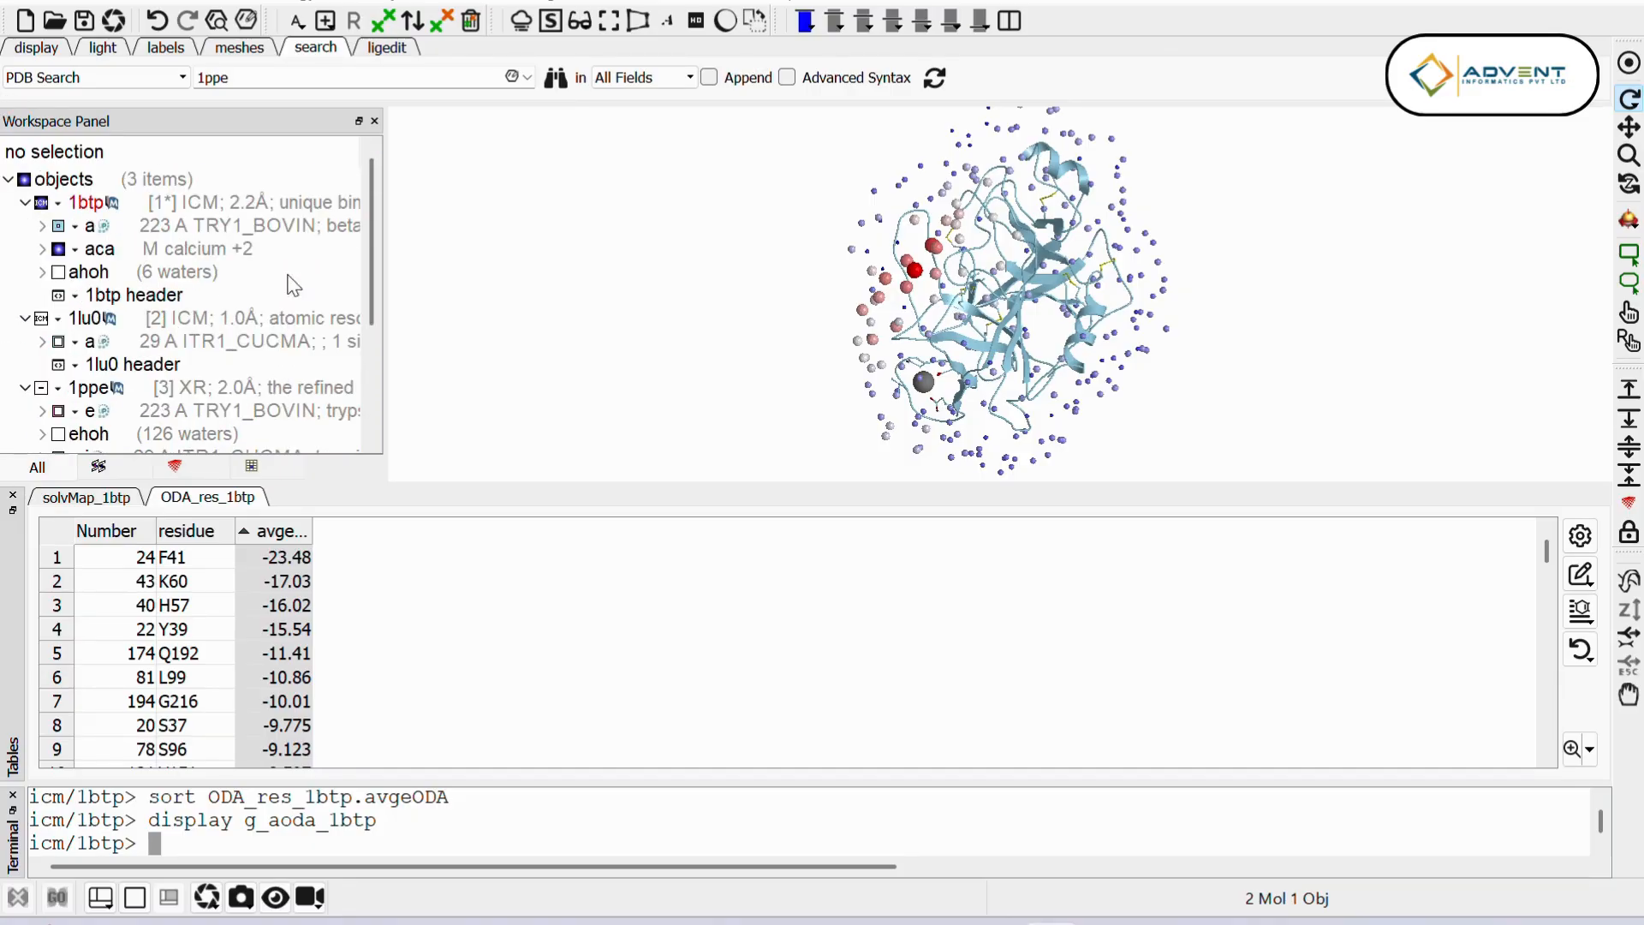
{"action": "left_click", "coordinate": [39, 203]}
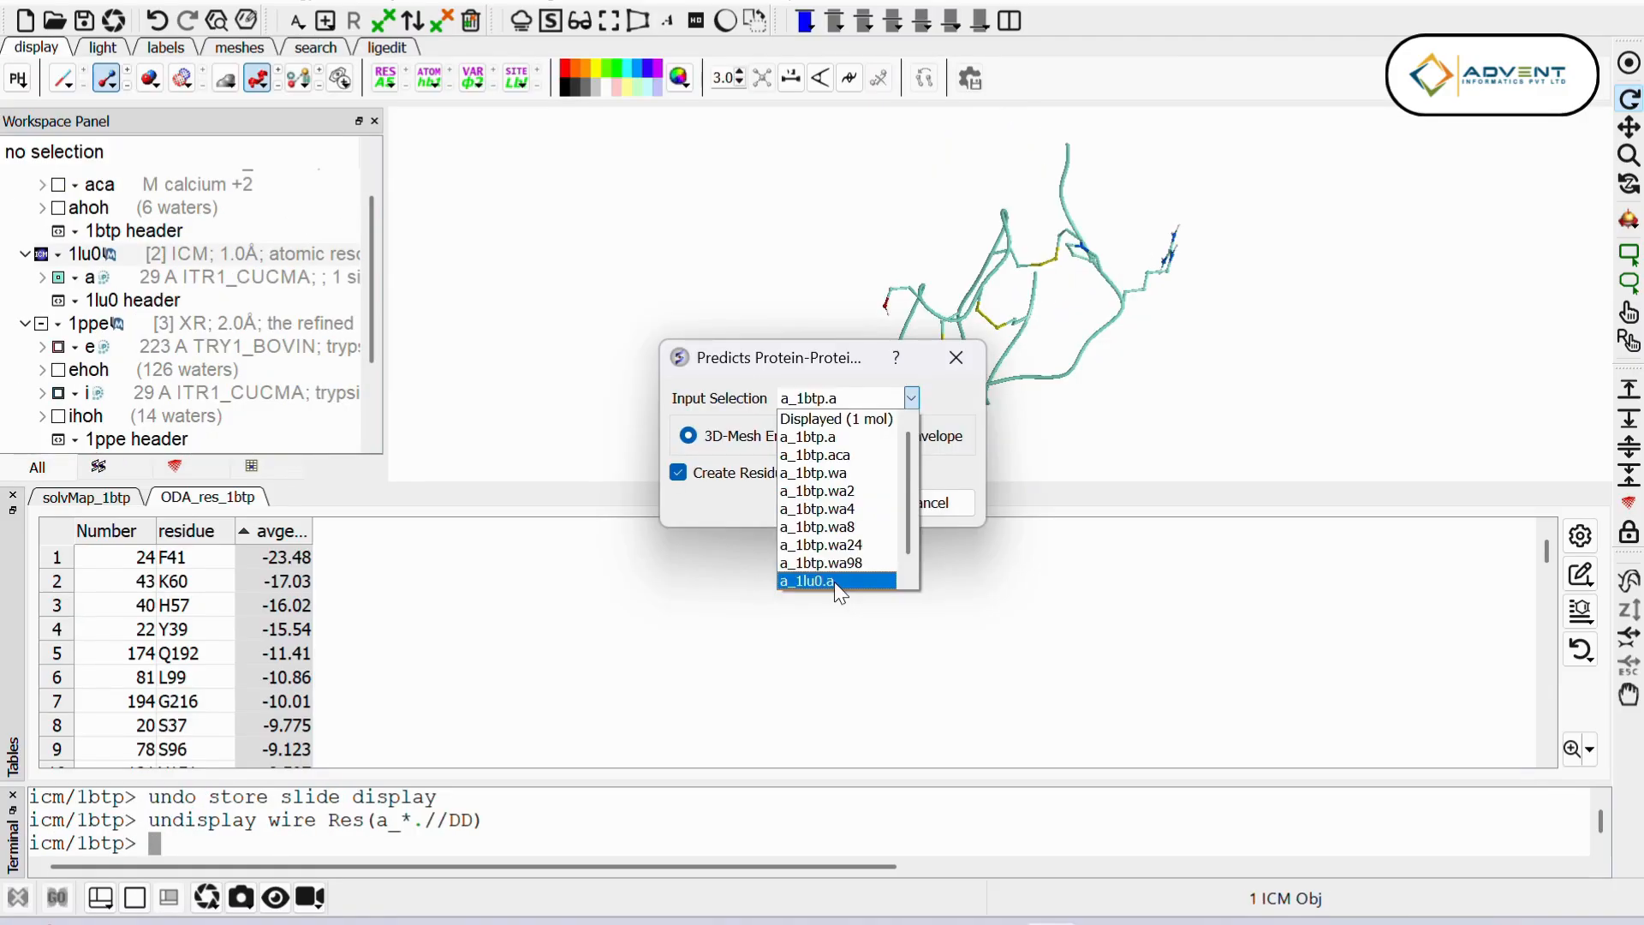
{"action": "left_click", "coordinate": [834, 582]}
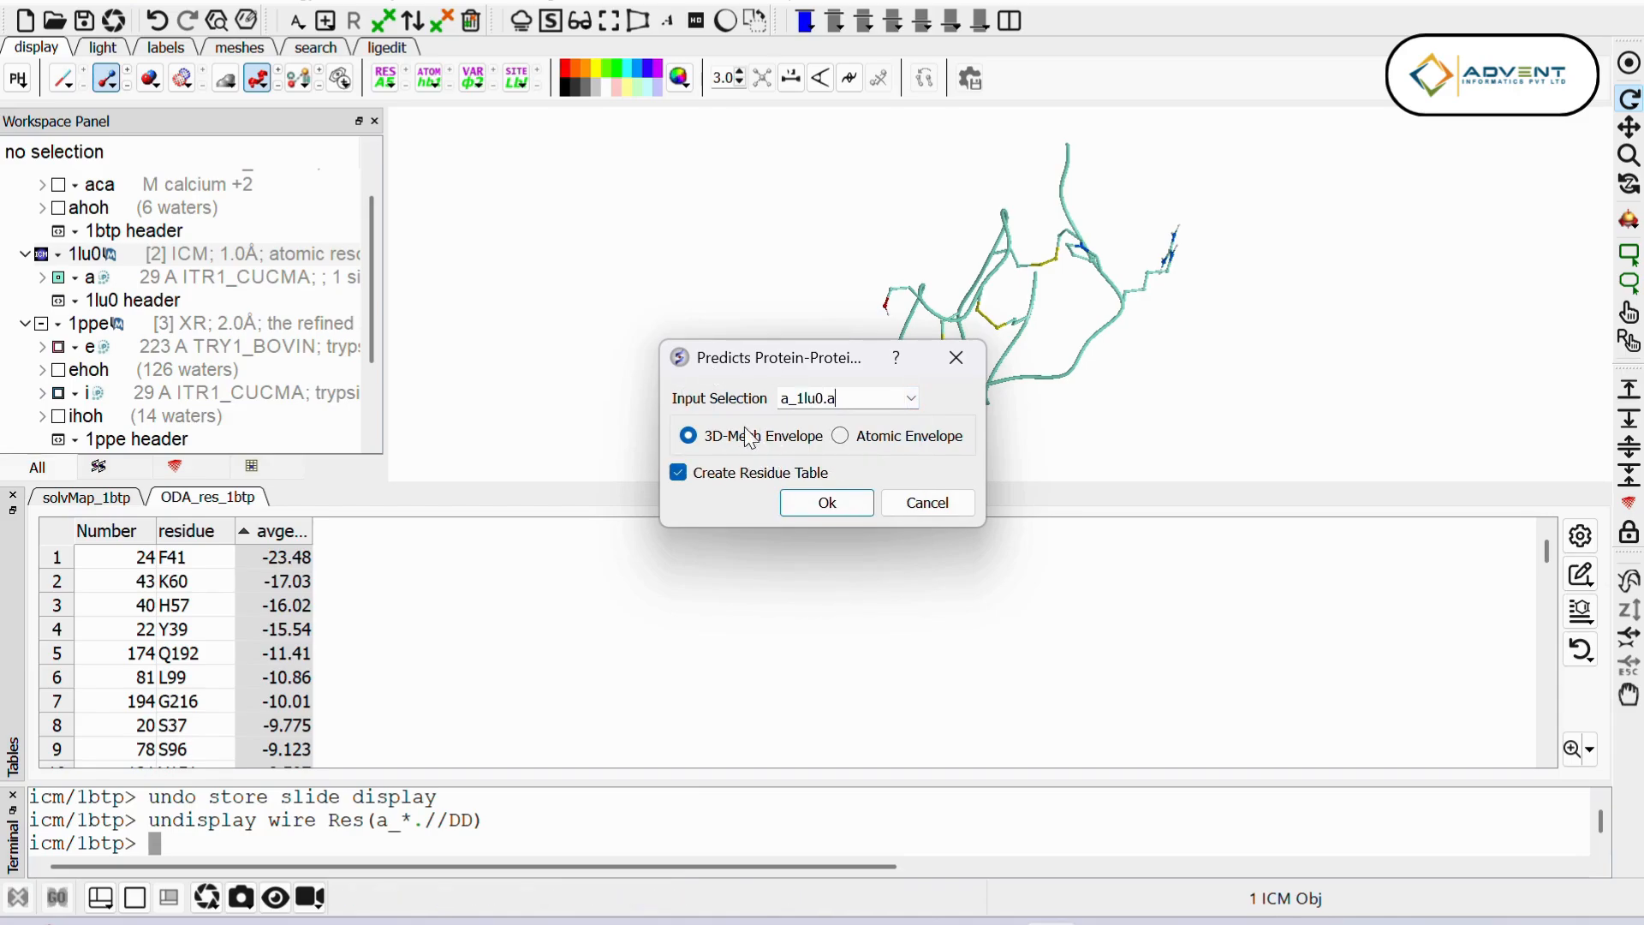
{"action": "left_click", "coordinate": [827, 503]}
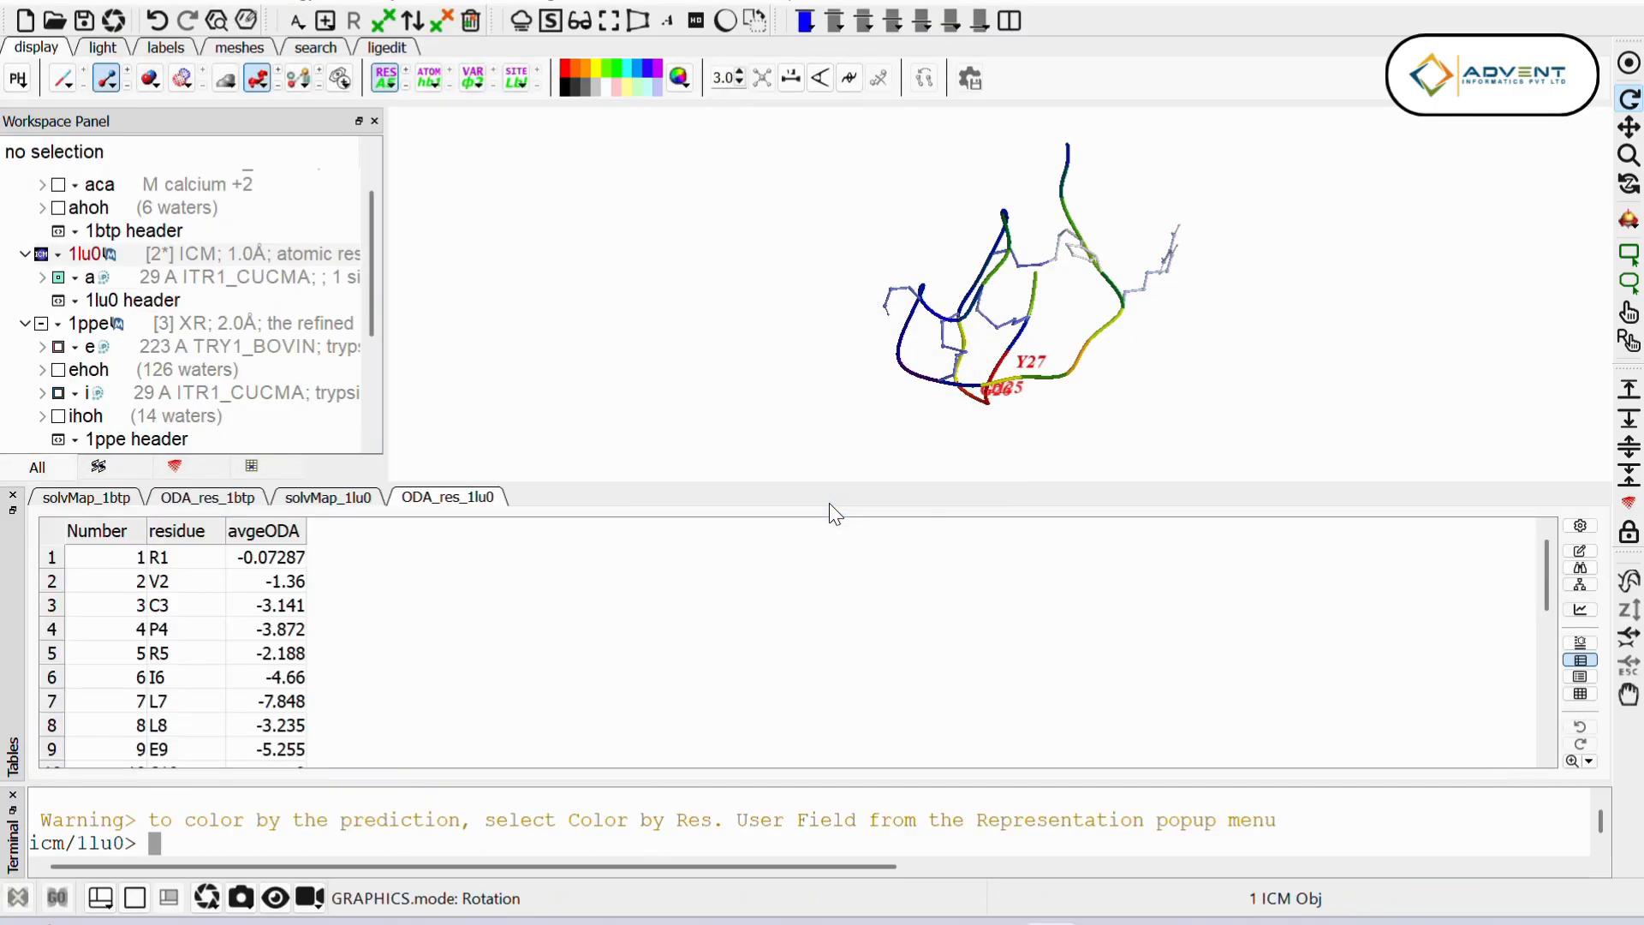
{"action": "left_click_drag", "start_coordinate": [887, 402], "coordinate": [841, 306]}
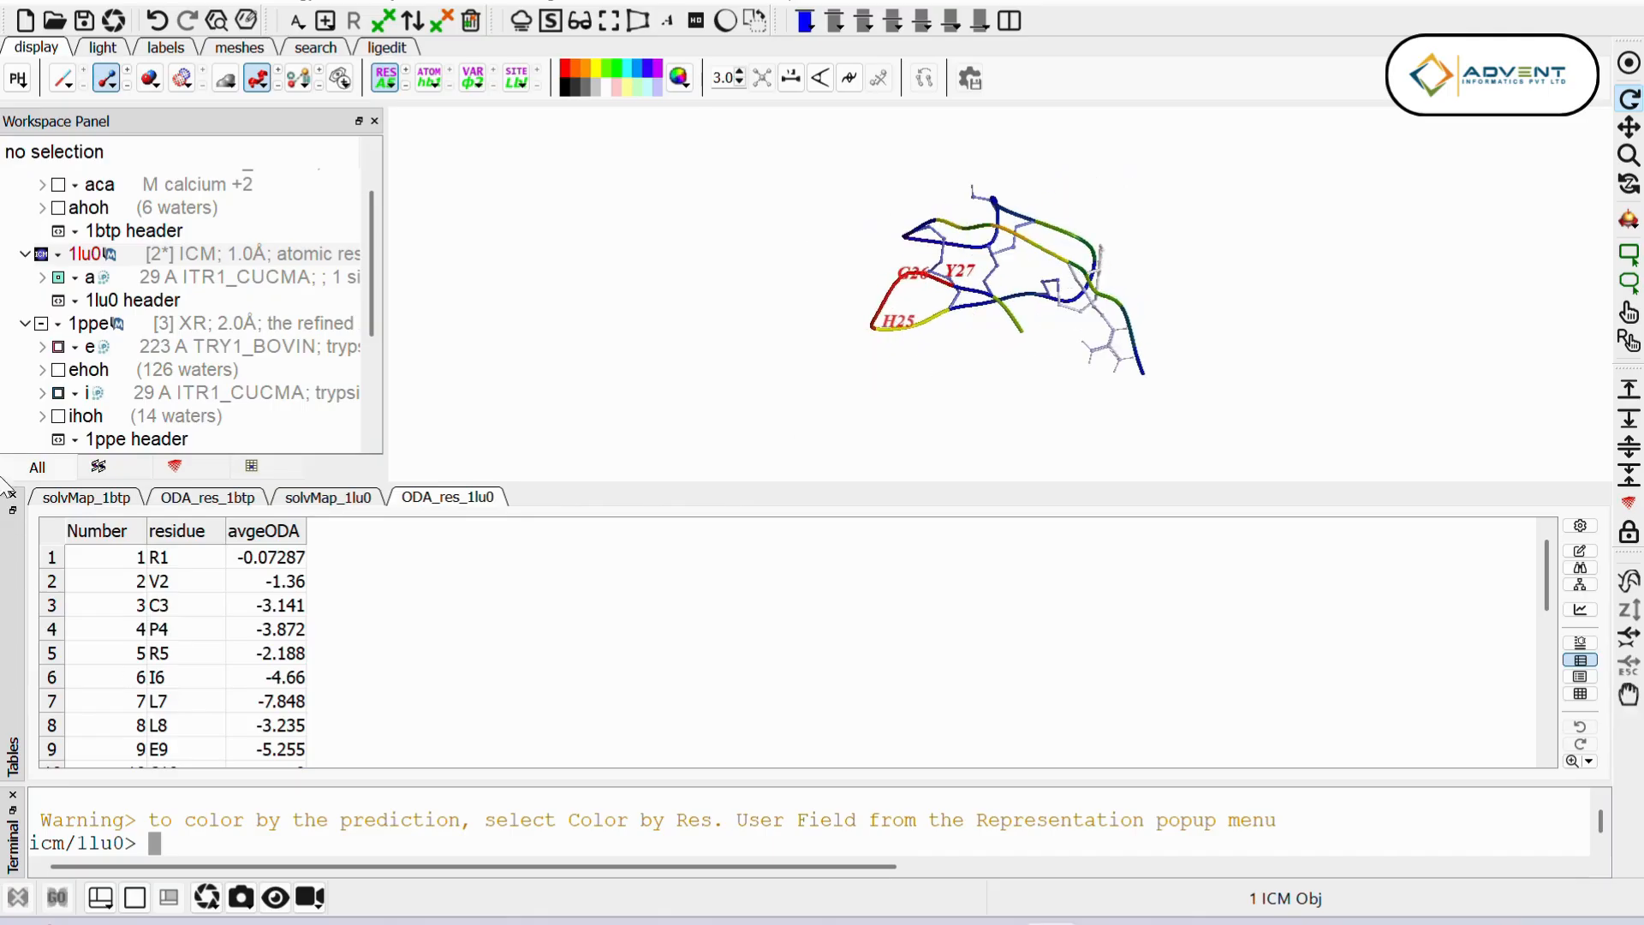
Step: Rename the new g_aoda mesh as g_aoda_1lu0
{"action": "scroll", "coordinate": [90, 285], "scroll_direction": "down", "scroll_amount": 2}
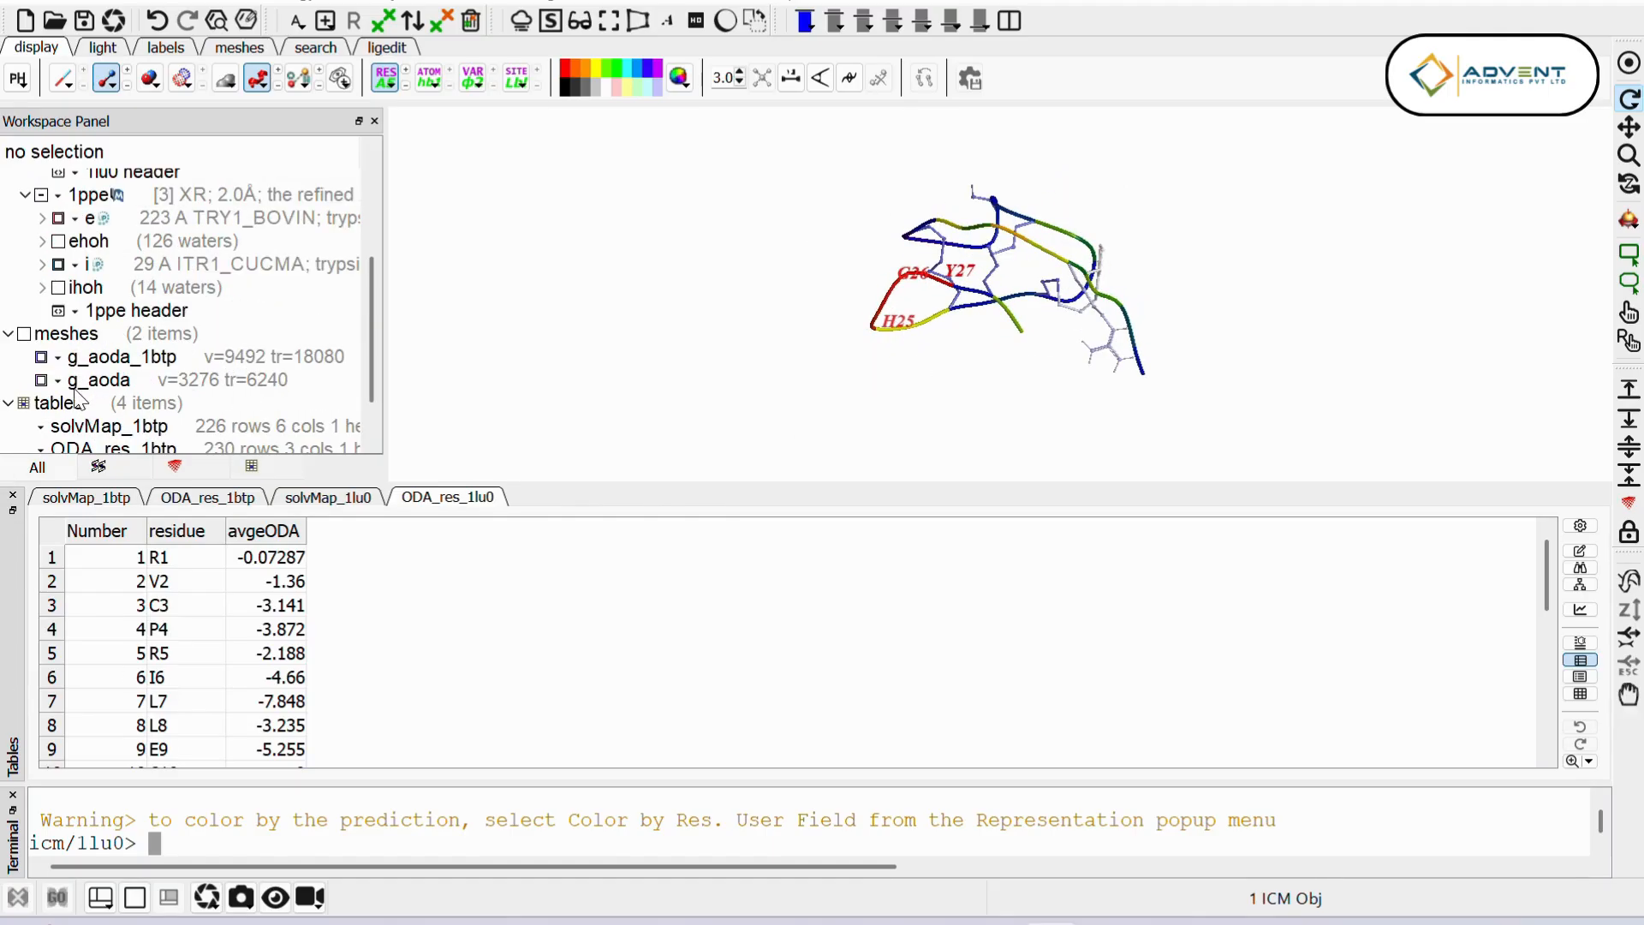
{"action": "right_click", "coordinate": [120, 379]}
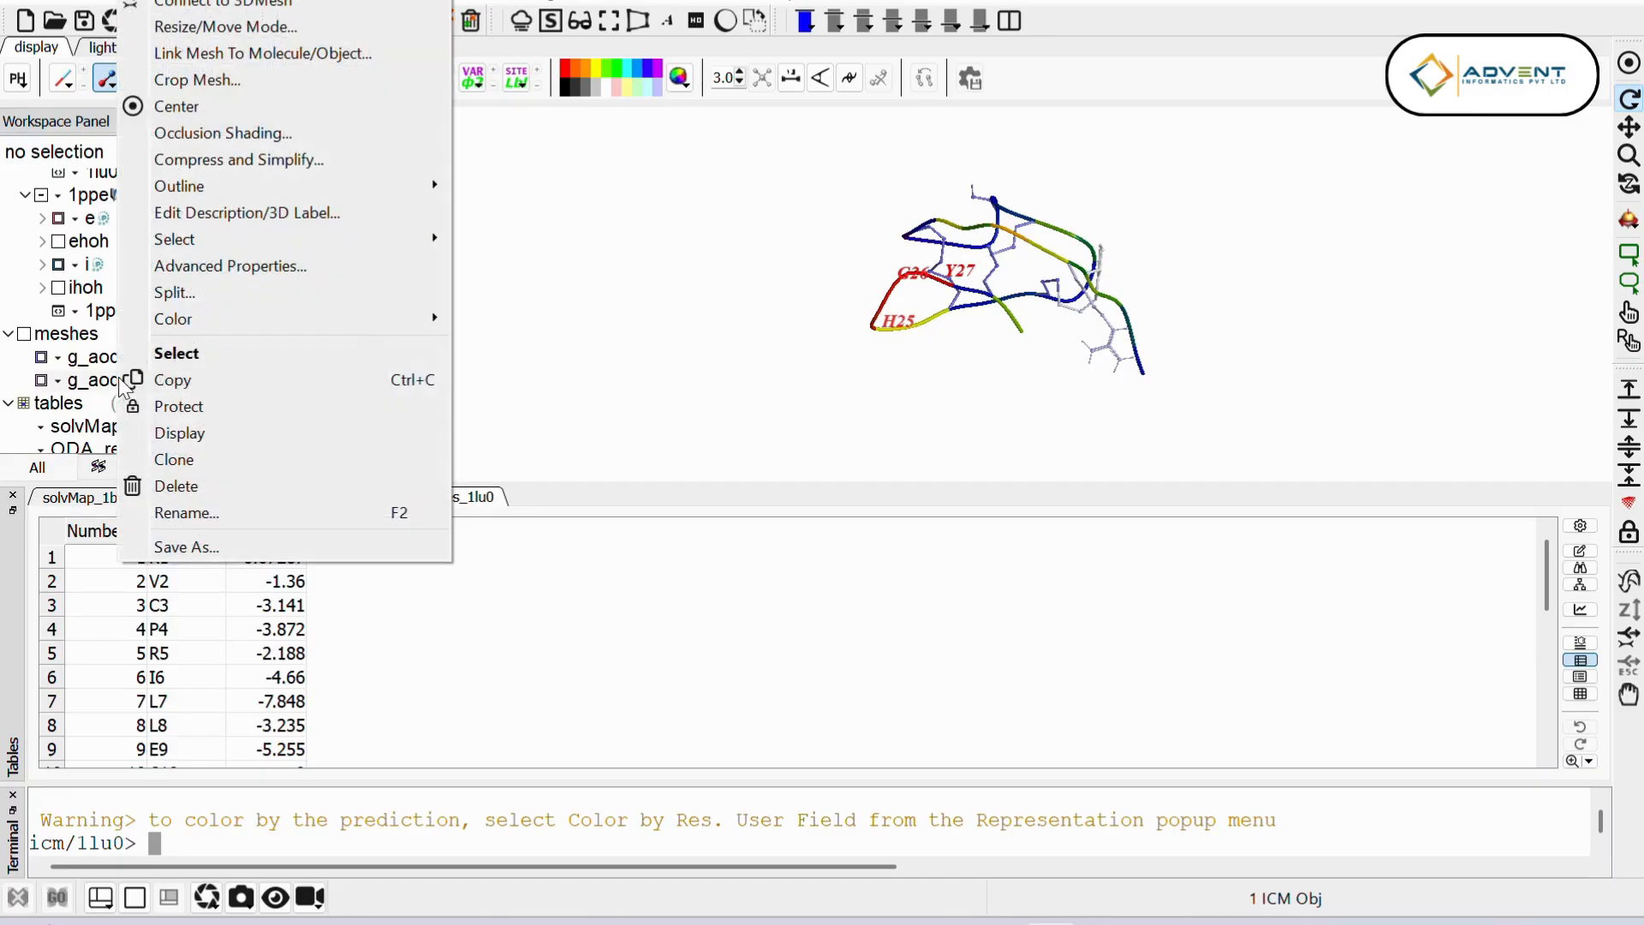
{"action": "left_click", "coordinate": [240, 511]}
{"action": "left_click", "coordinate": [805, 450]}
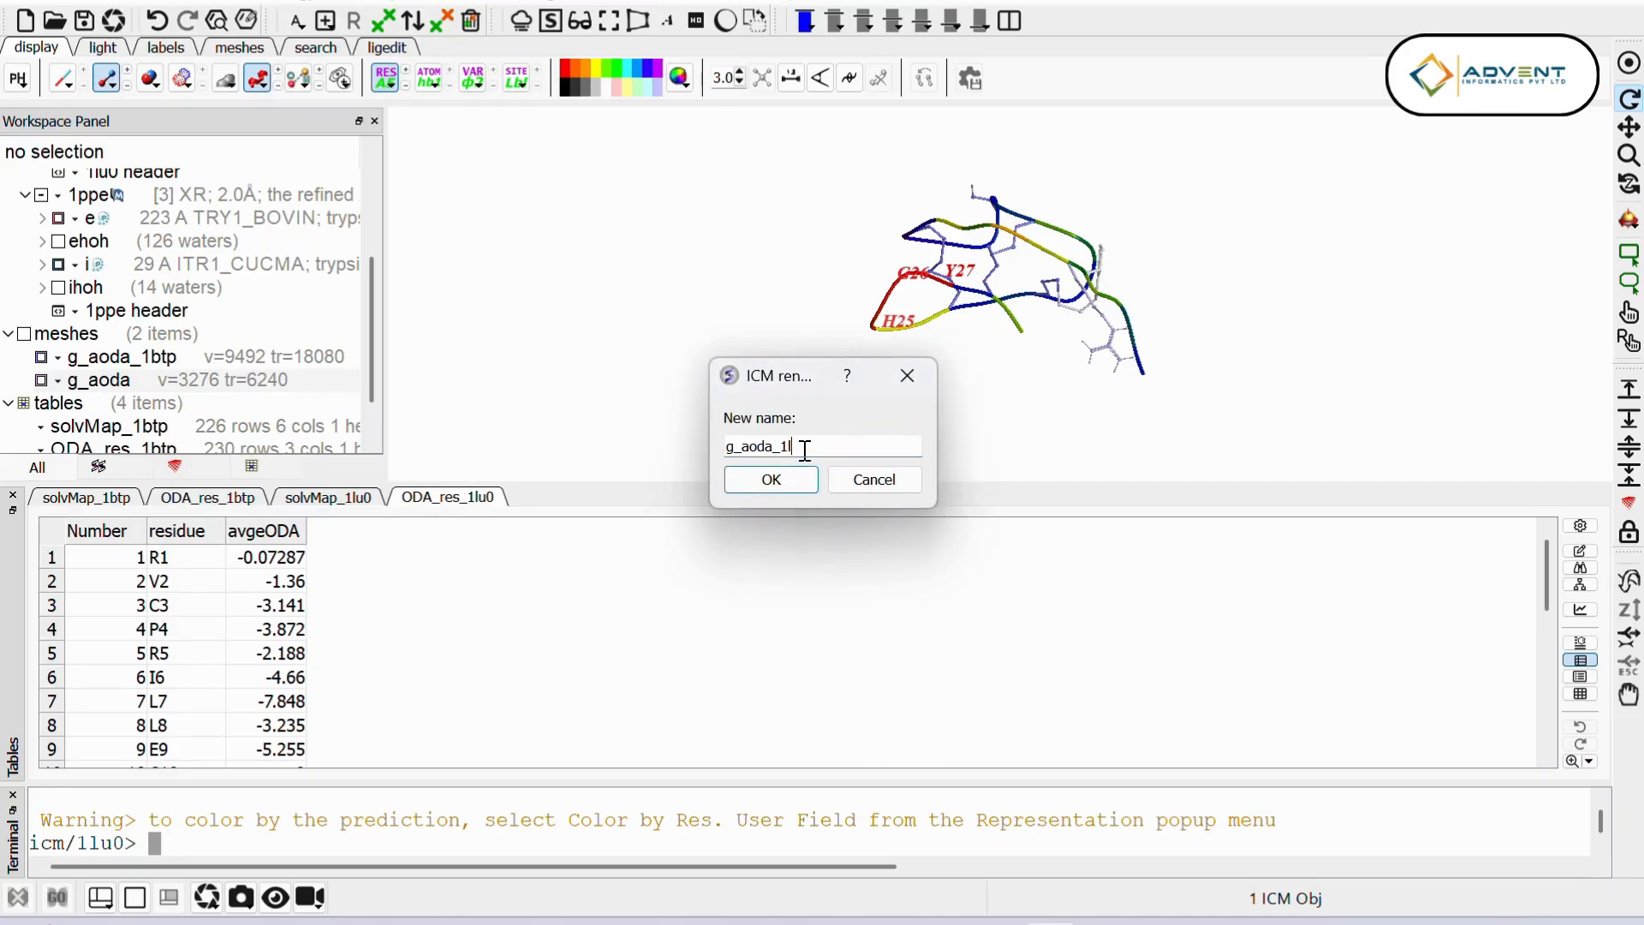
{"action": "left_click", "coordinate": [764, 490]}
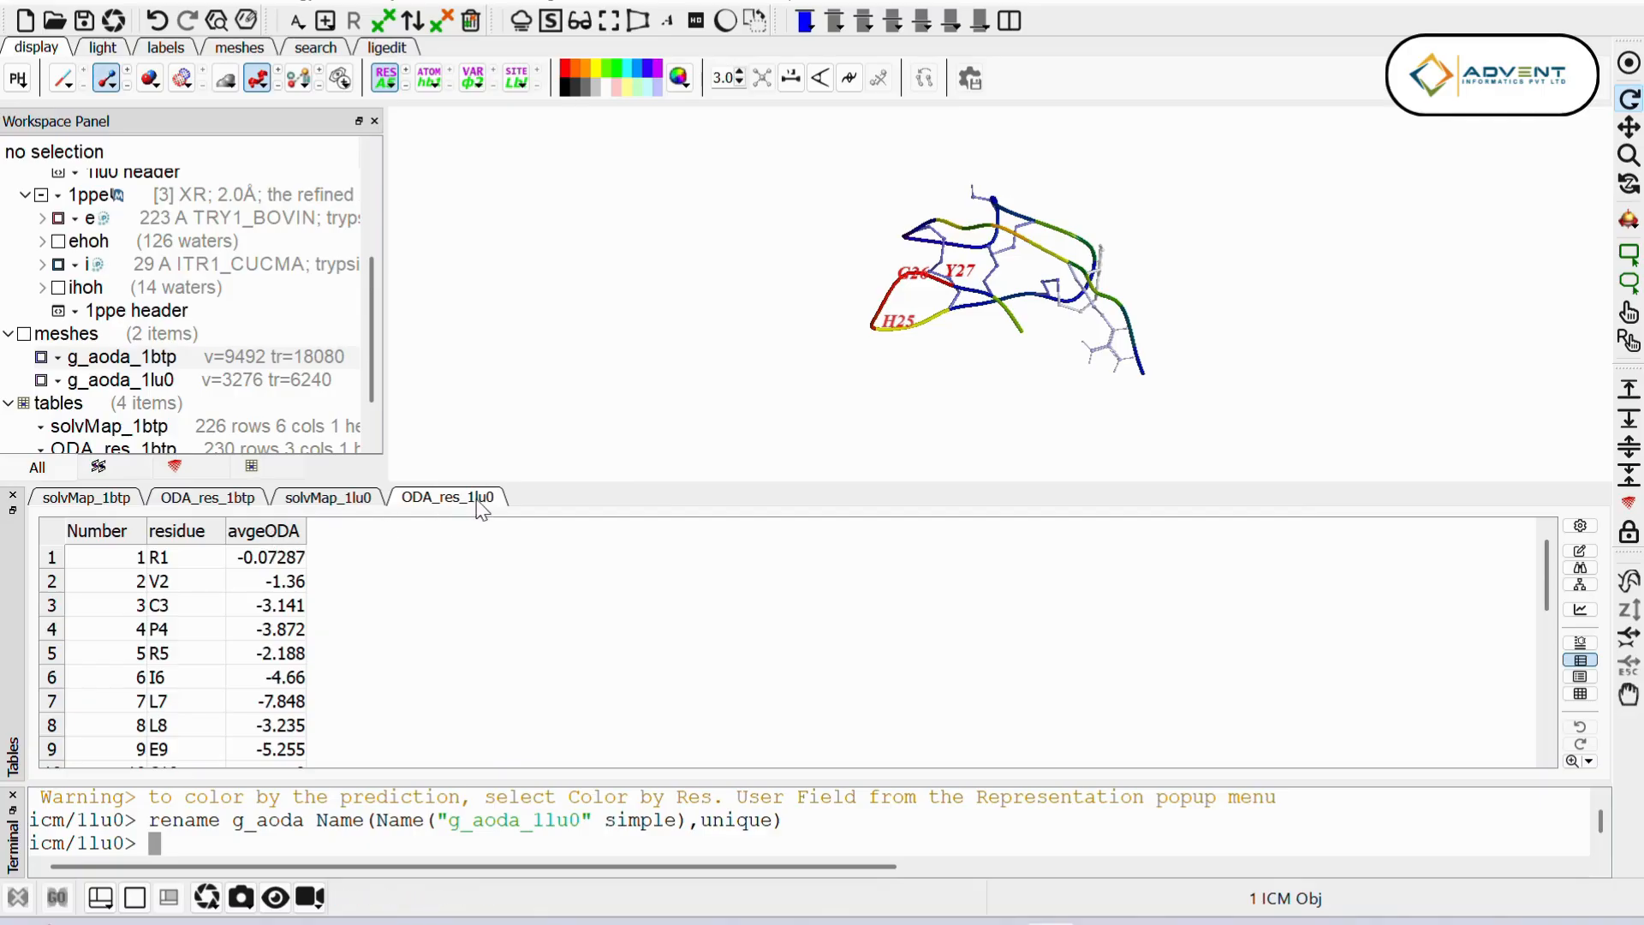
Step: Sort the ODA_res_1lu0 table by average ODA in ascending order and compare its residues with those in ODA_res_1btp
{"action": "left_click", "coordinate": [279, 531]}
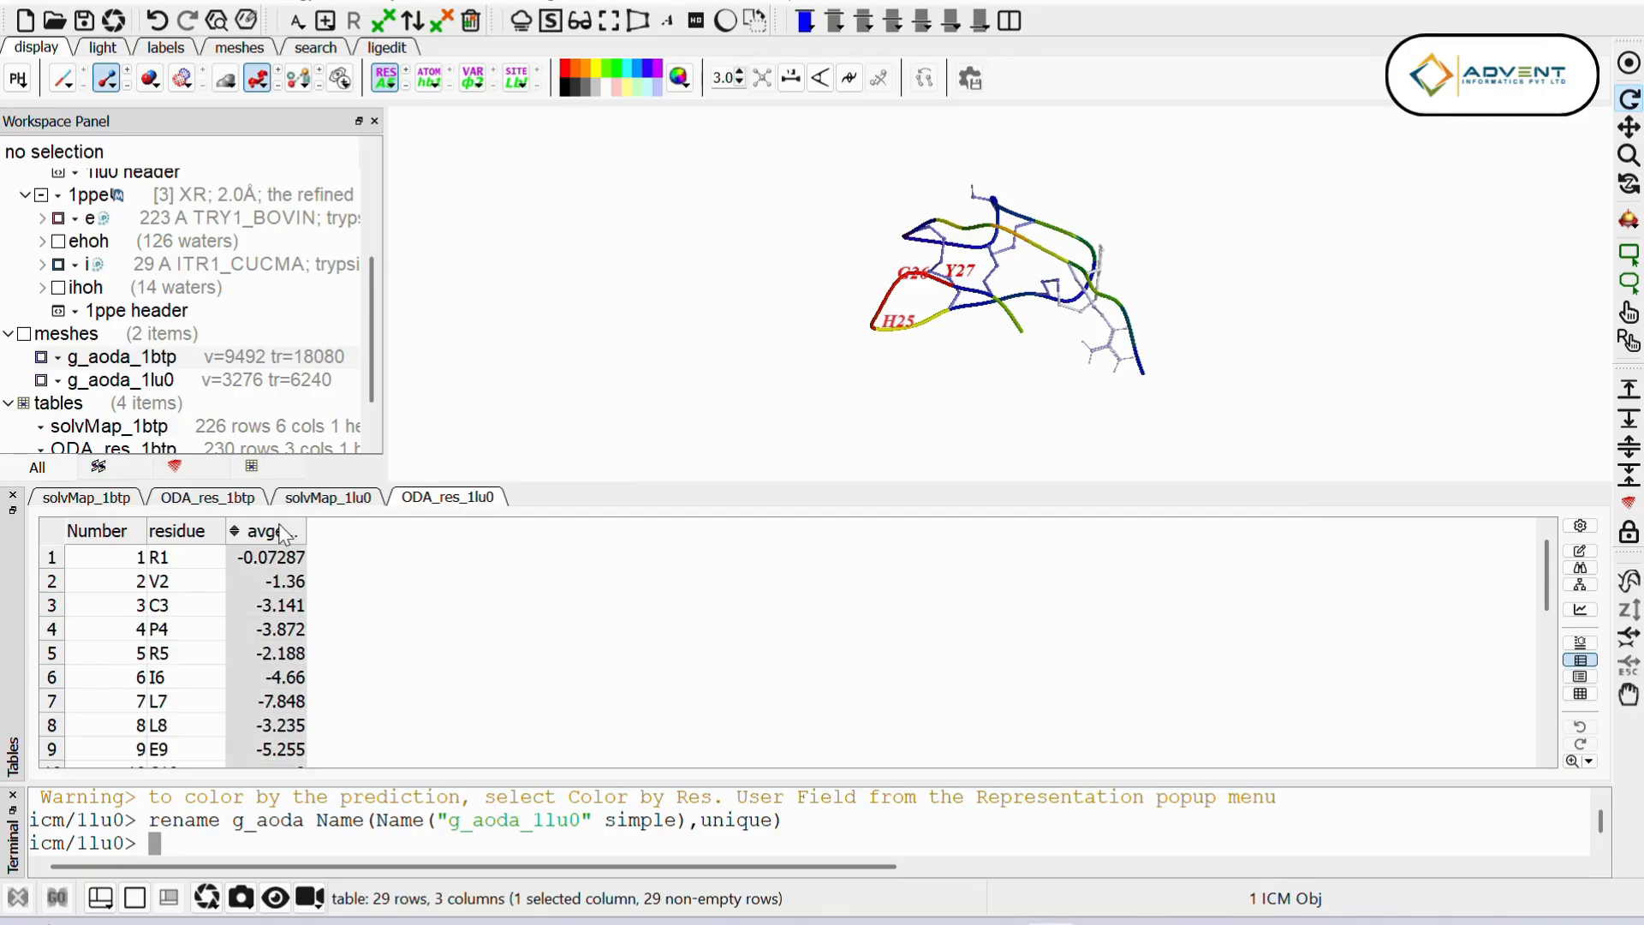
{"action": "left_click", "coordinate": [235, 534]}
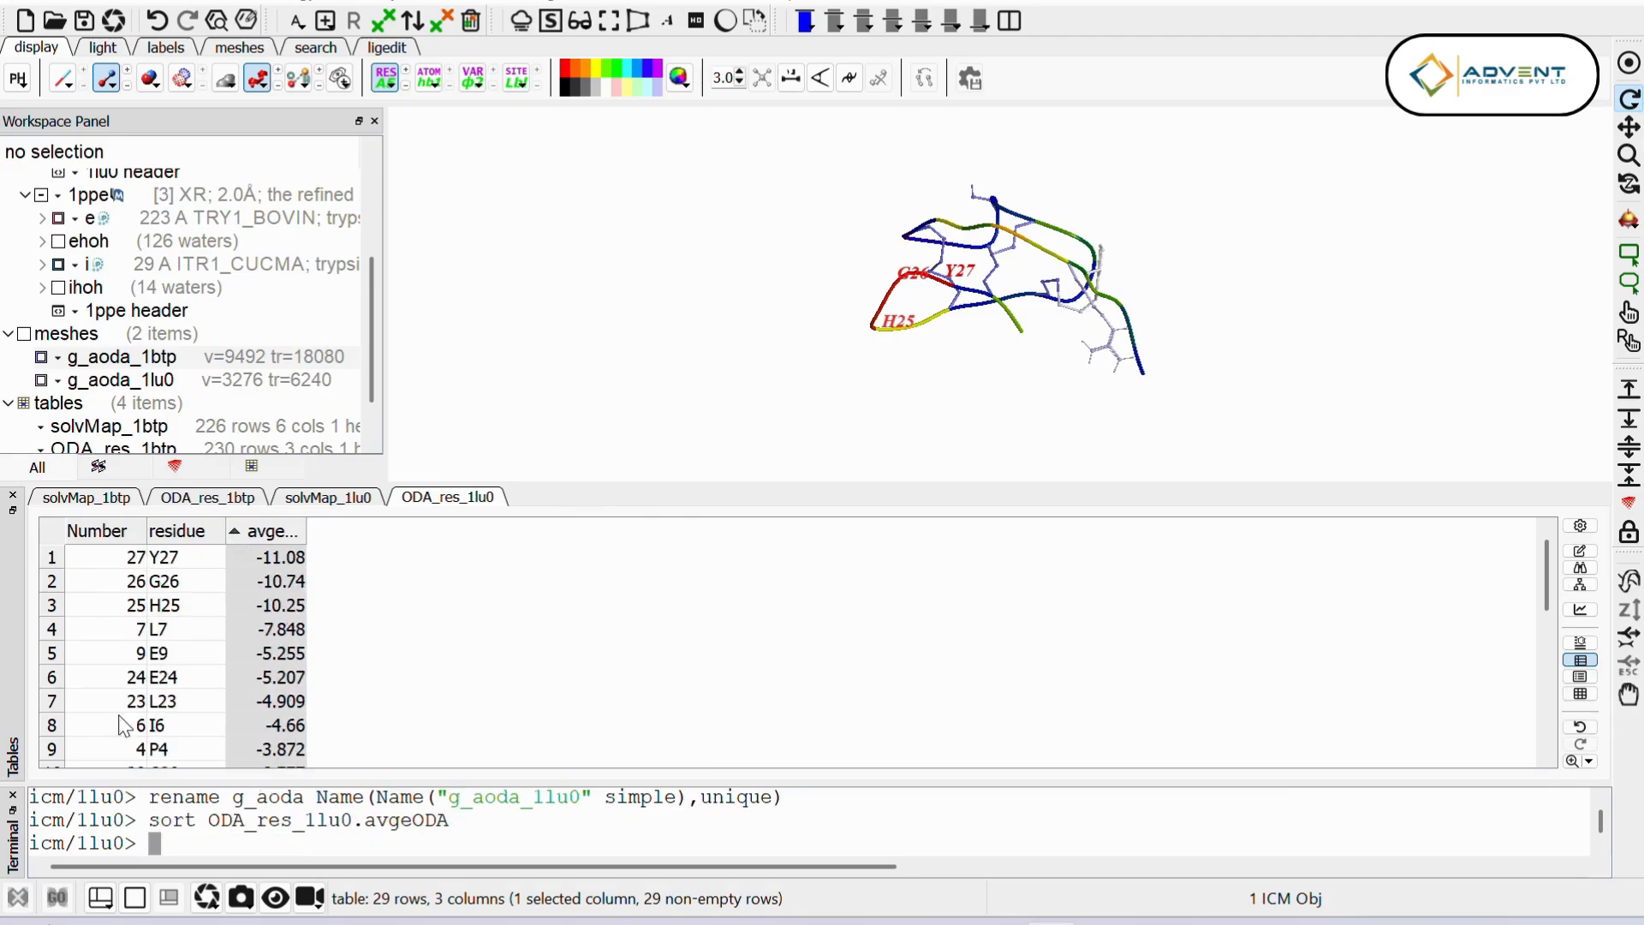
{"action": "left_click_drag", "start_coordinate": [932, 298], "coordinate": [975, 353]}
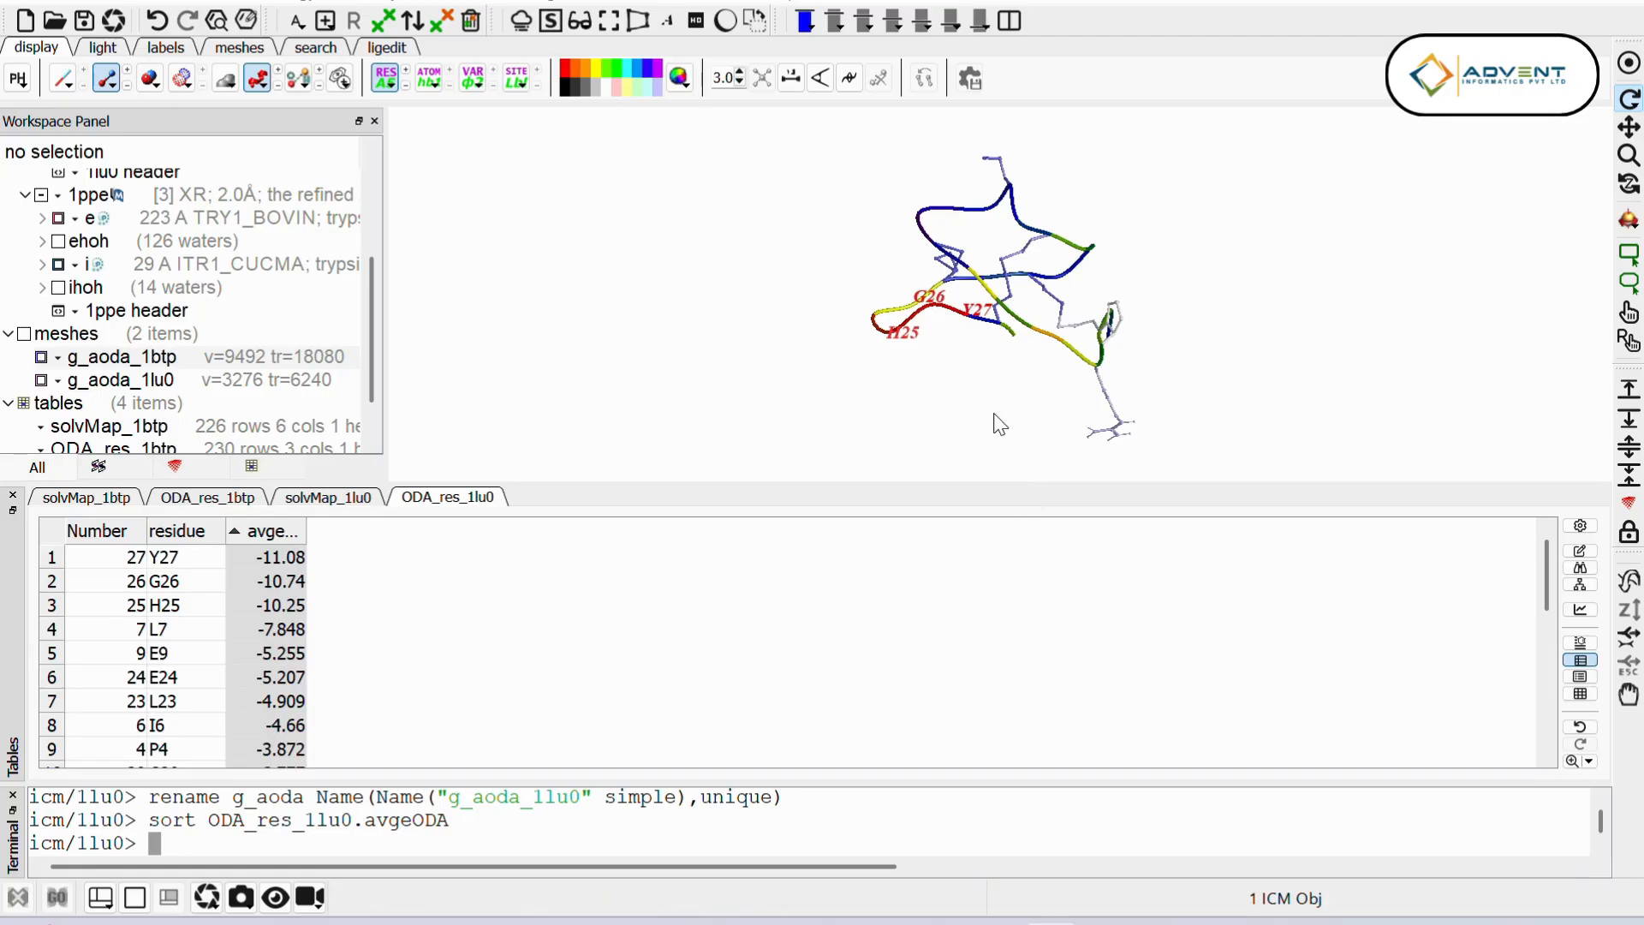
{"action": "left_click", "coordinate": [214, 500]}
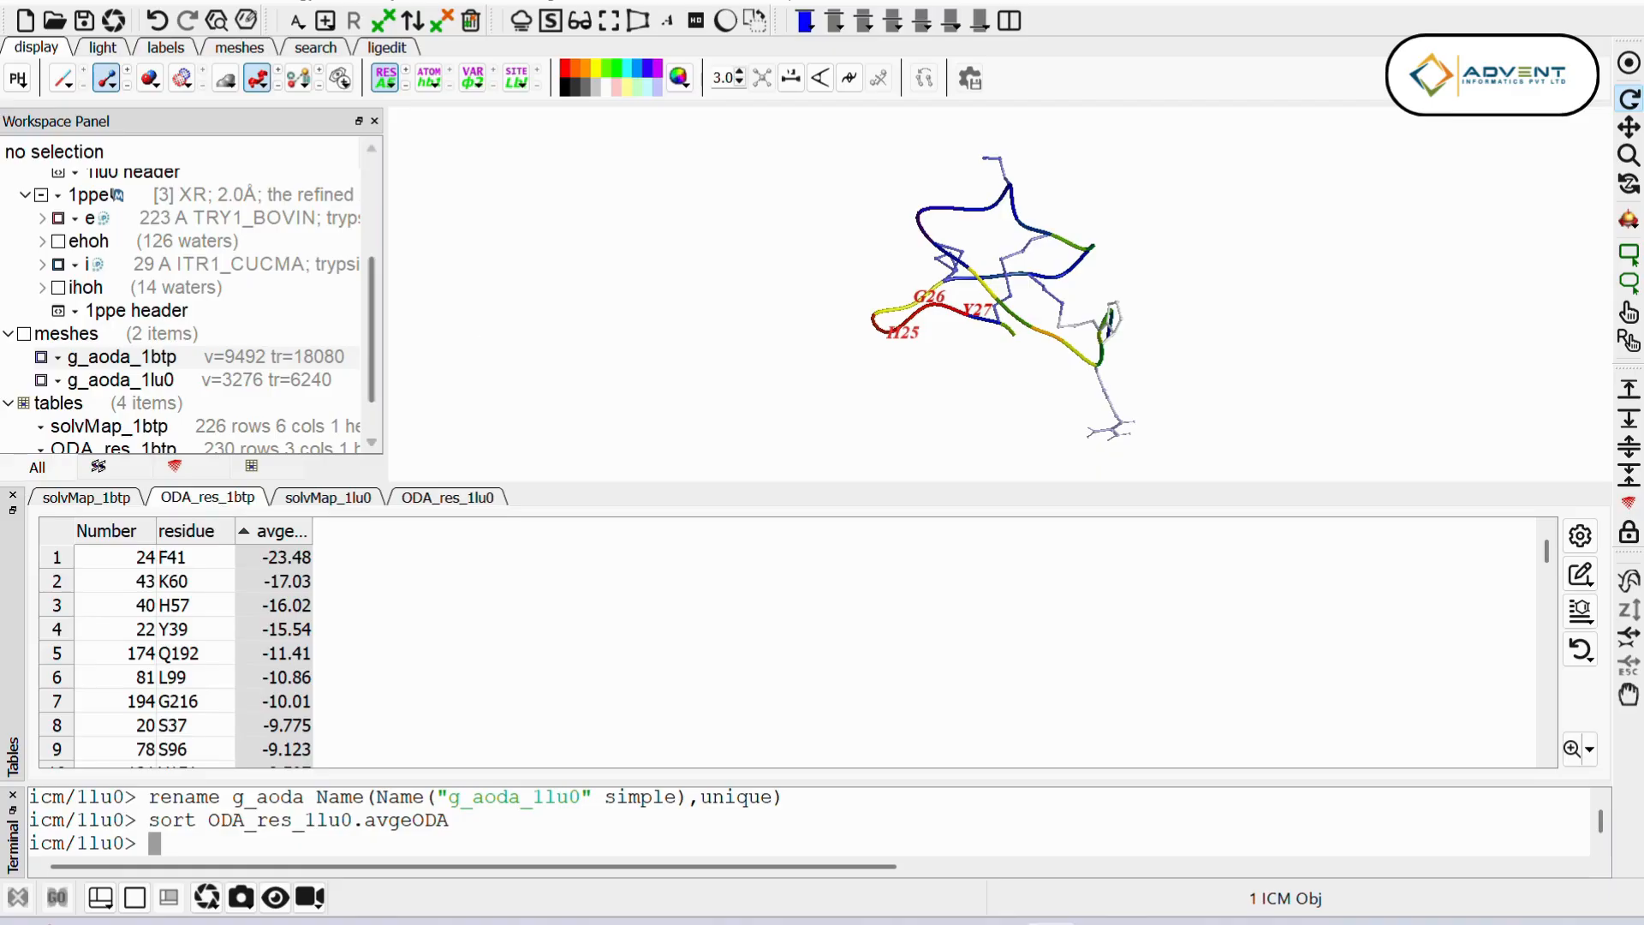
{"action": "left_click", "coordinate": [454, 503]}
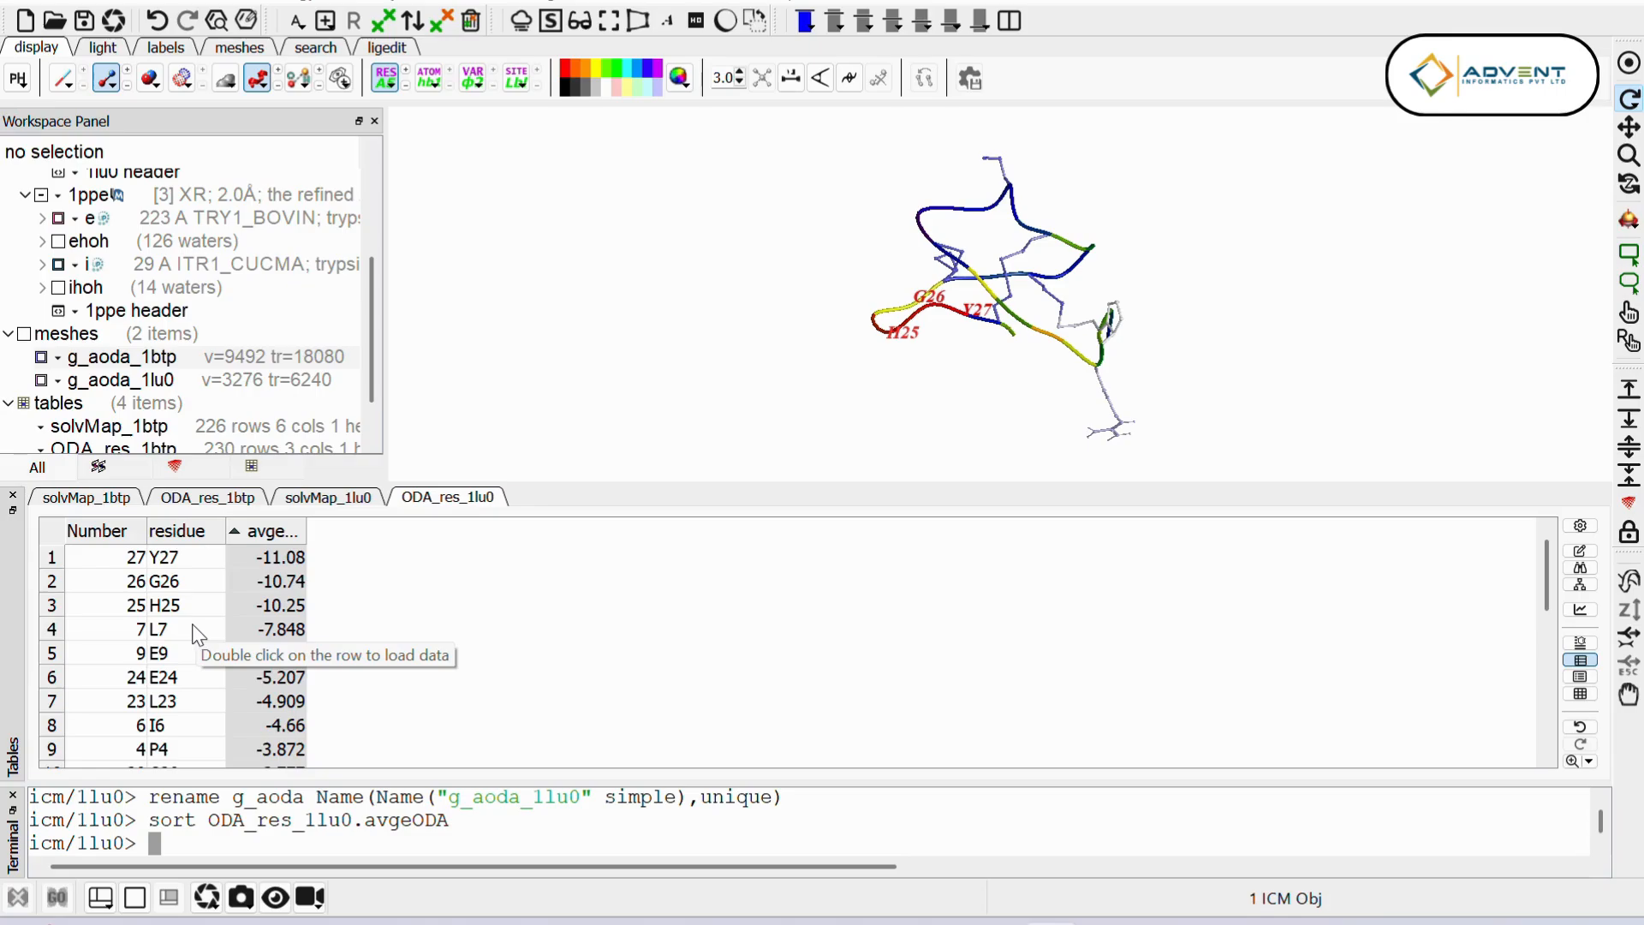
{"action": "left_click", "coordinate": [241, 504]}
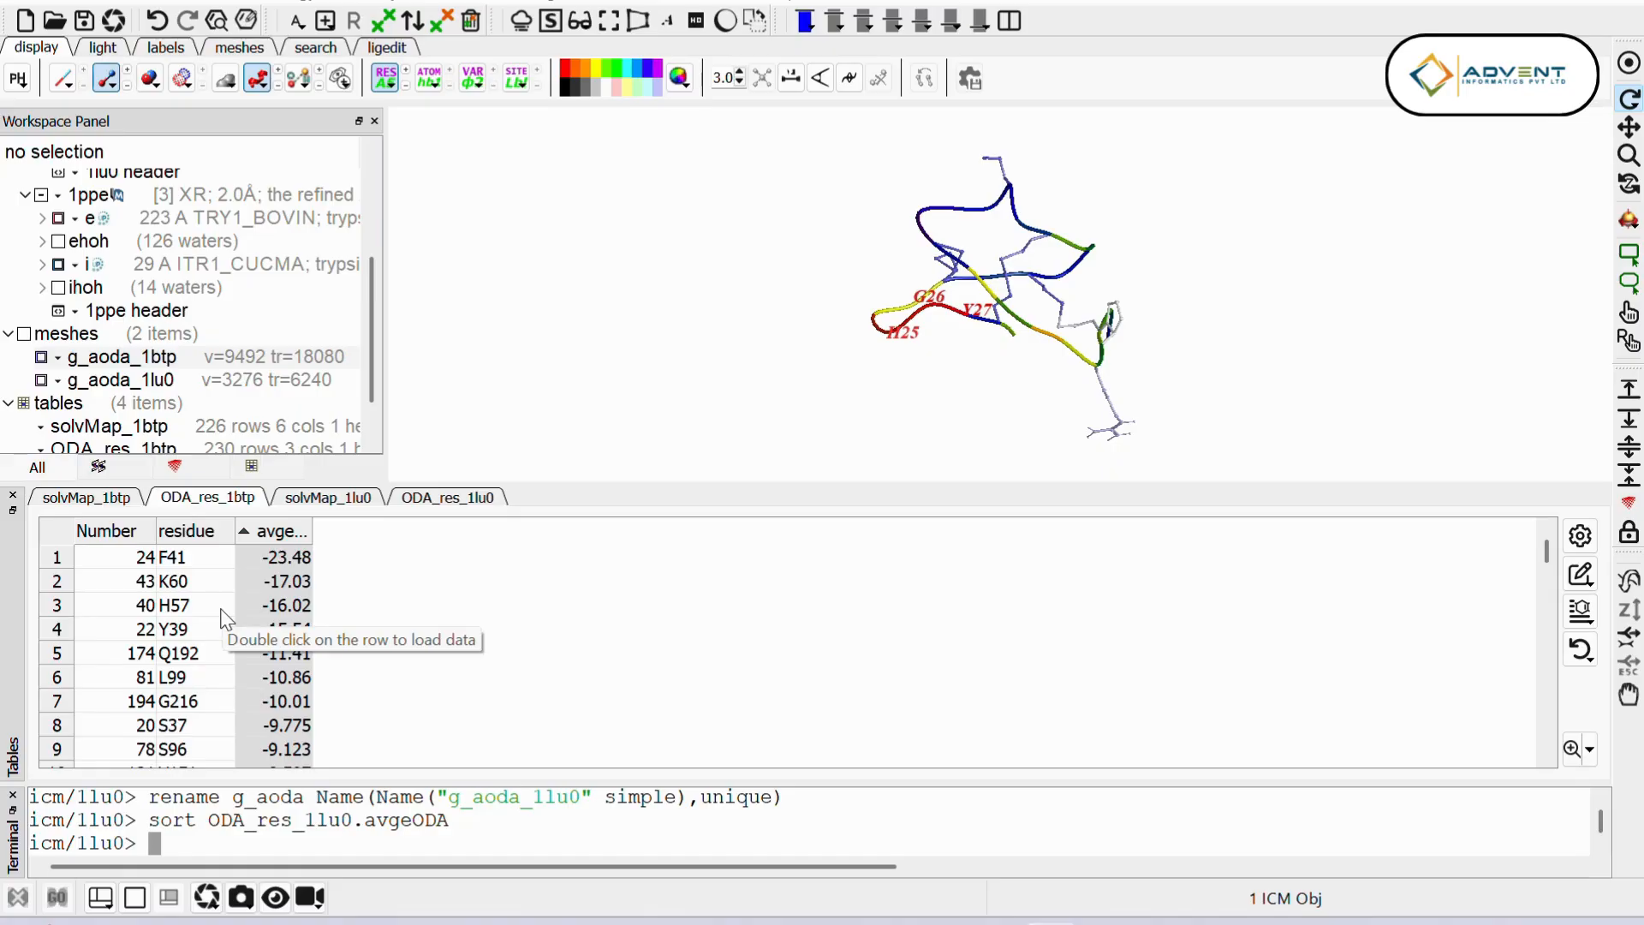
Step: Select residues 27,26,25,7,9 of 1lu0 chain a by number and copy the green graphics selection to orange
{"action": "left_click", "coordinate": [479, 498]}
{"action": "scroll", "coordinate": [154, 308], "scroll_direction": "up", "scroll_amount": 1}
{"action": "scroll", "coordinate": [152, 305], "scroll_direction": "up", "scroll_amount": 2}
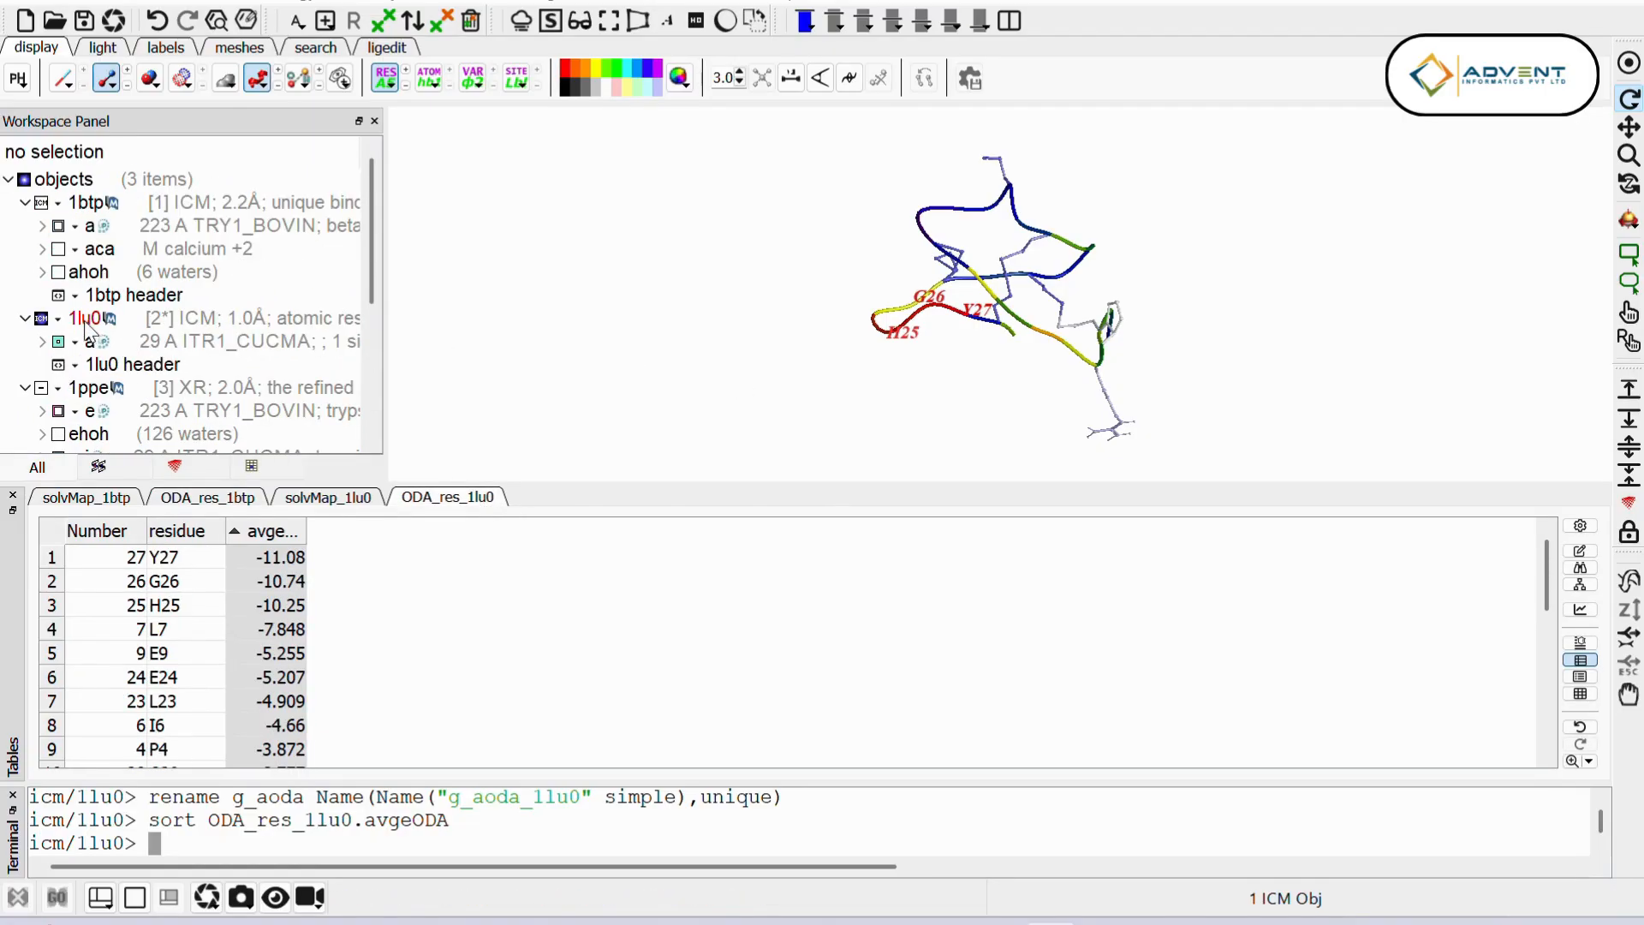
{"action": "right_click", "coordinate": [185, 338]}
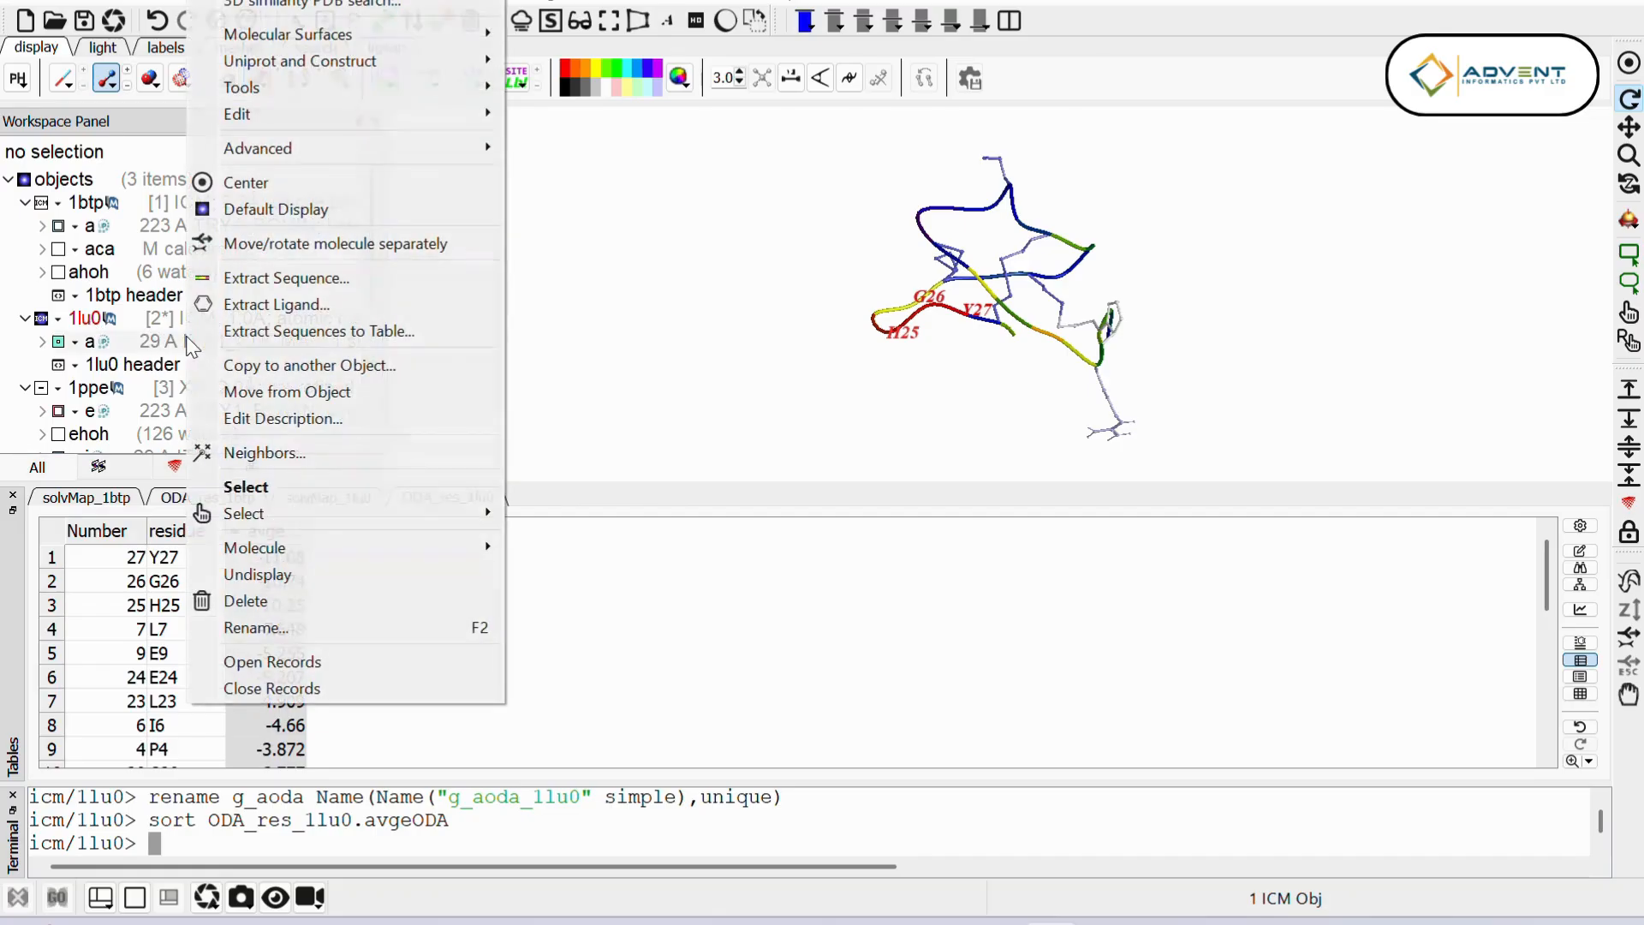
{"action": "mouse_move", "coordinate": [304, 518]}
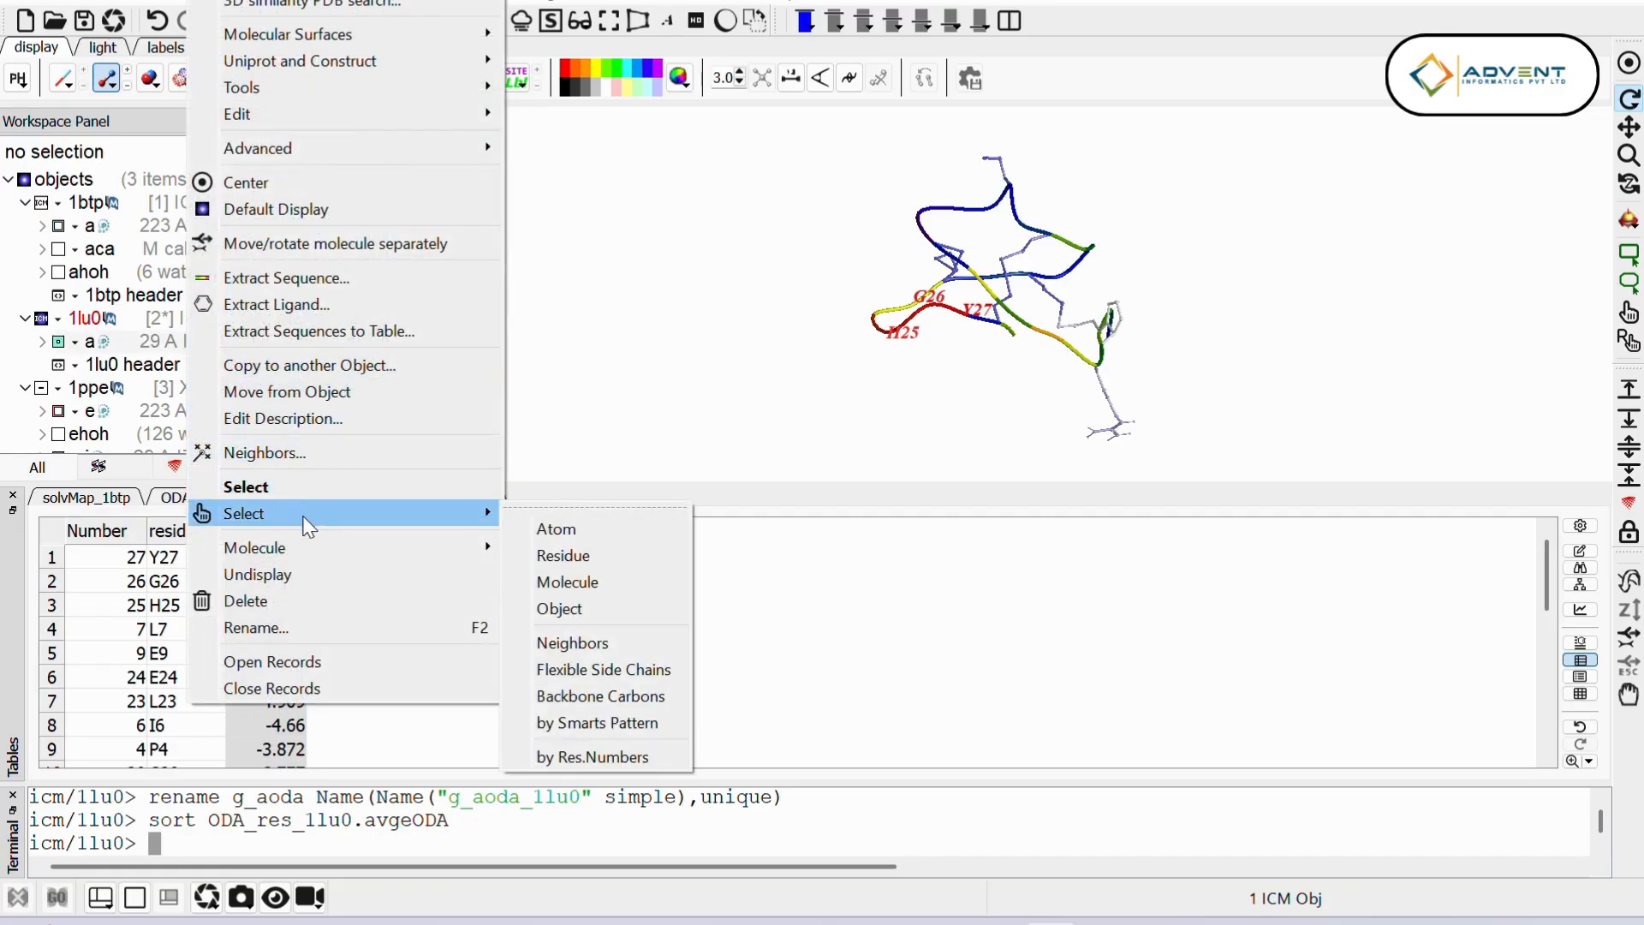
{"action": "left_click", "coordinate": [566, 757]}
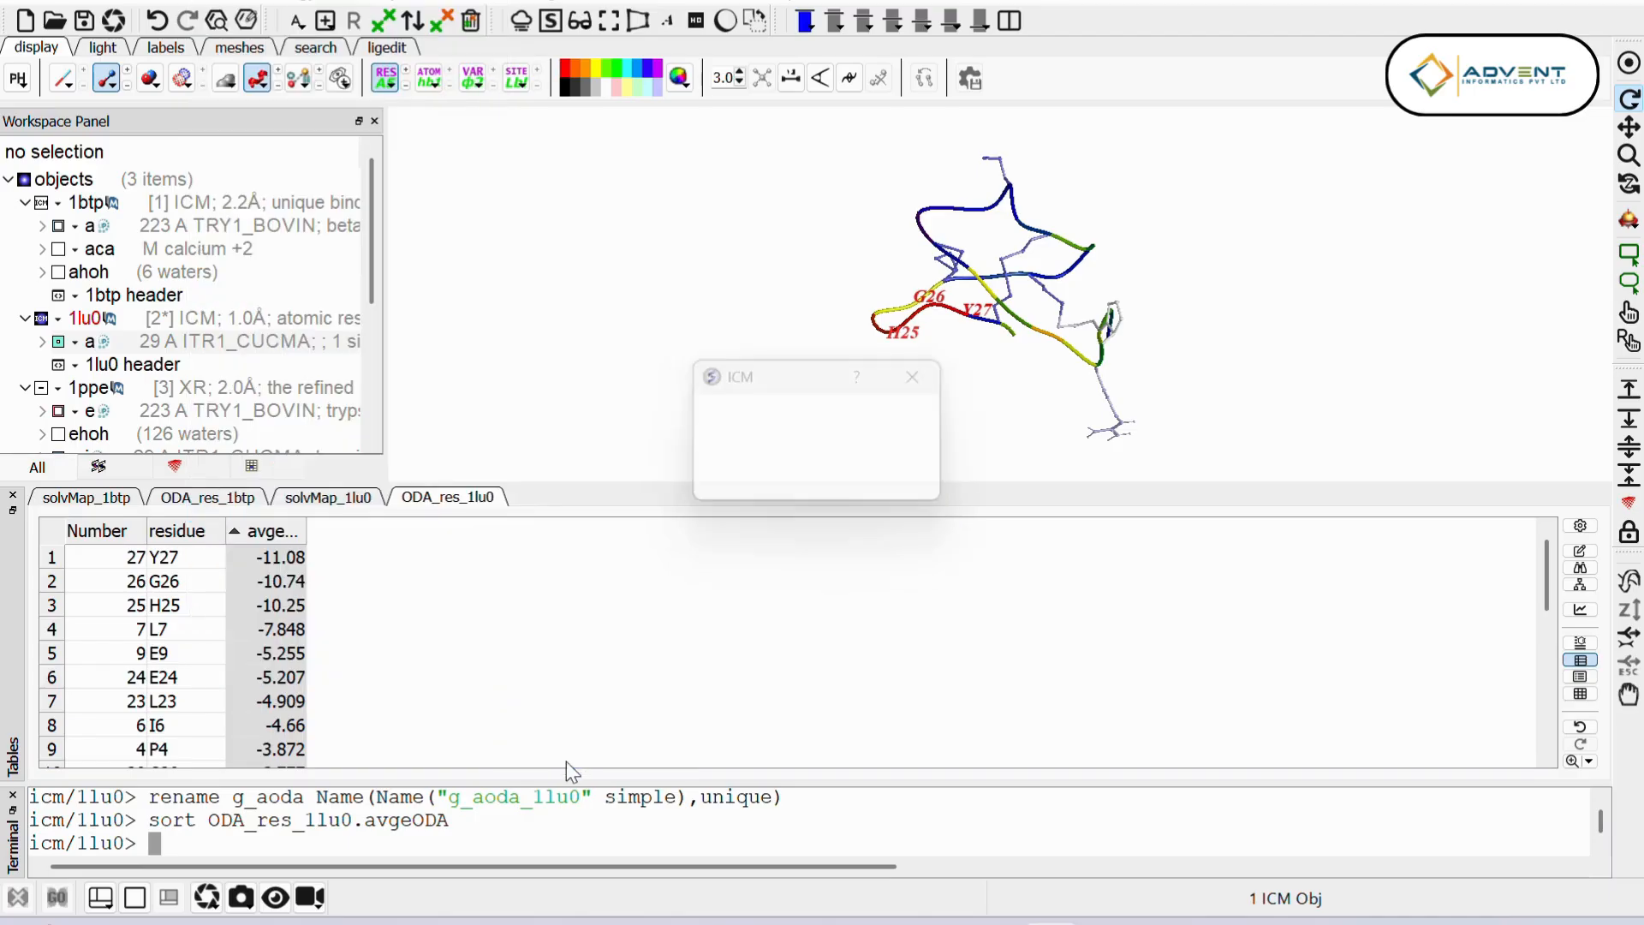
{"action": "left_click_drag", "start_coordinate": [757, 387], "coordinate": [458, 583]}
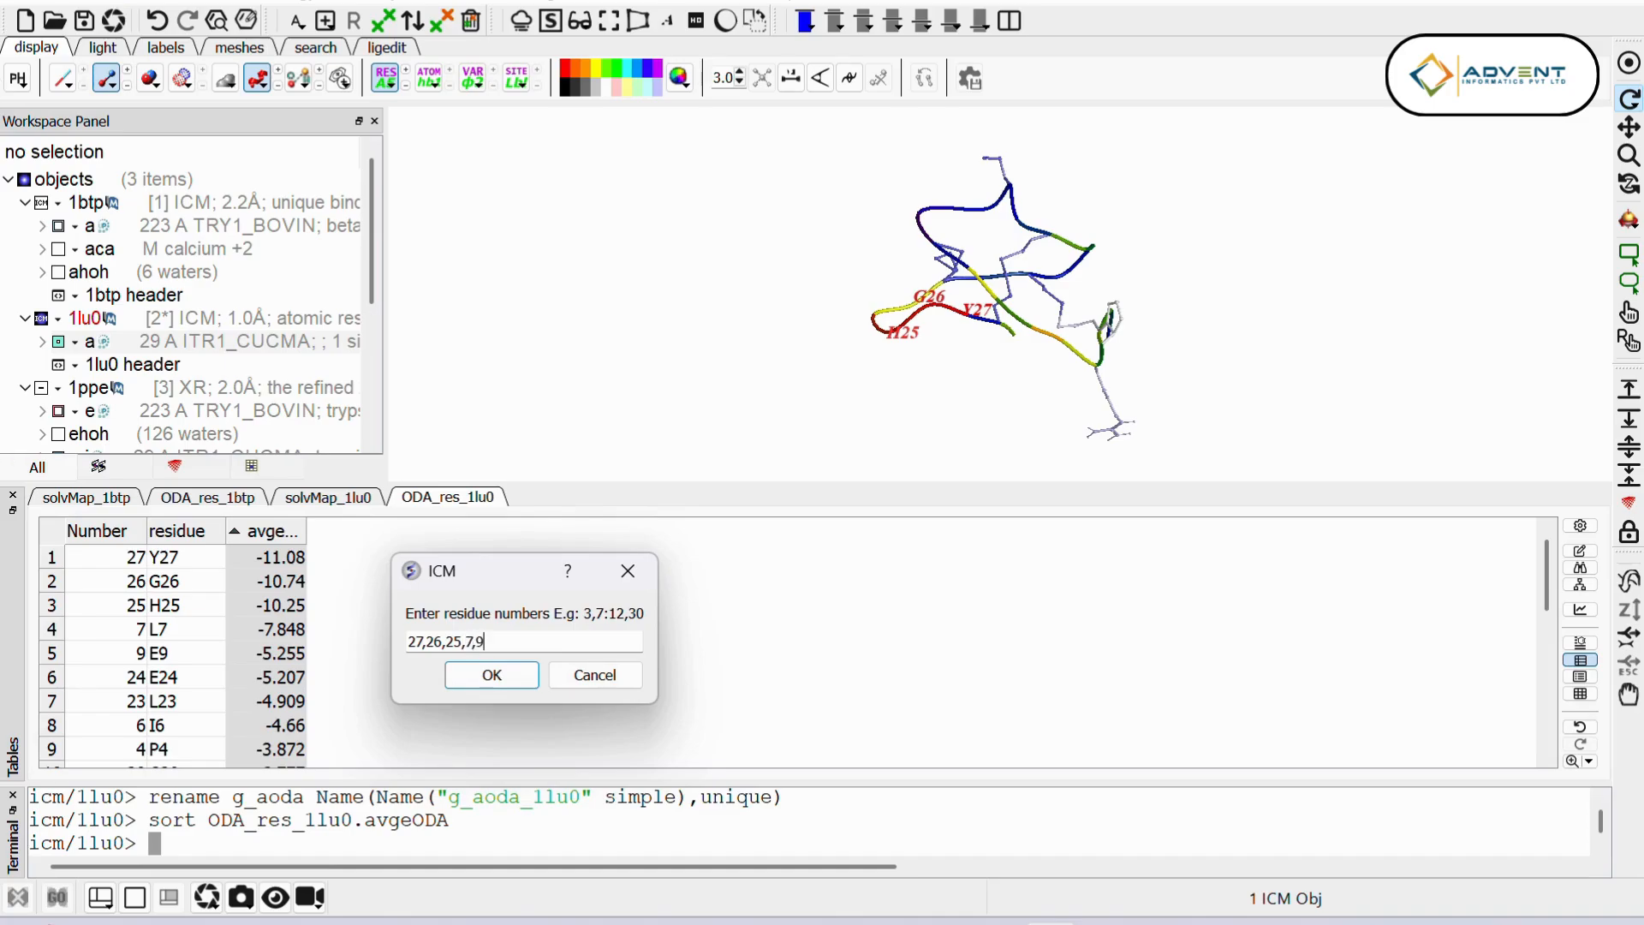
{"action": "left_click", "coordinate": [491, 676]}
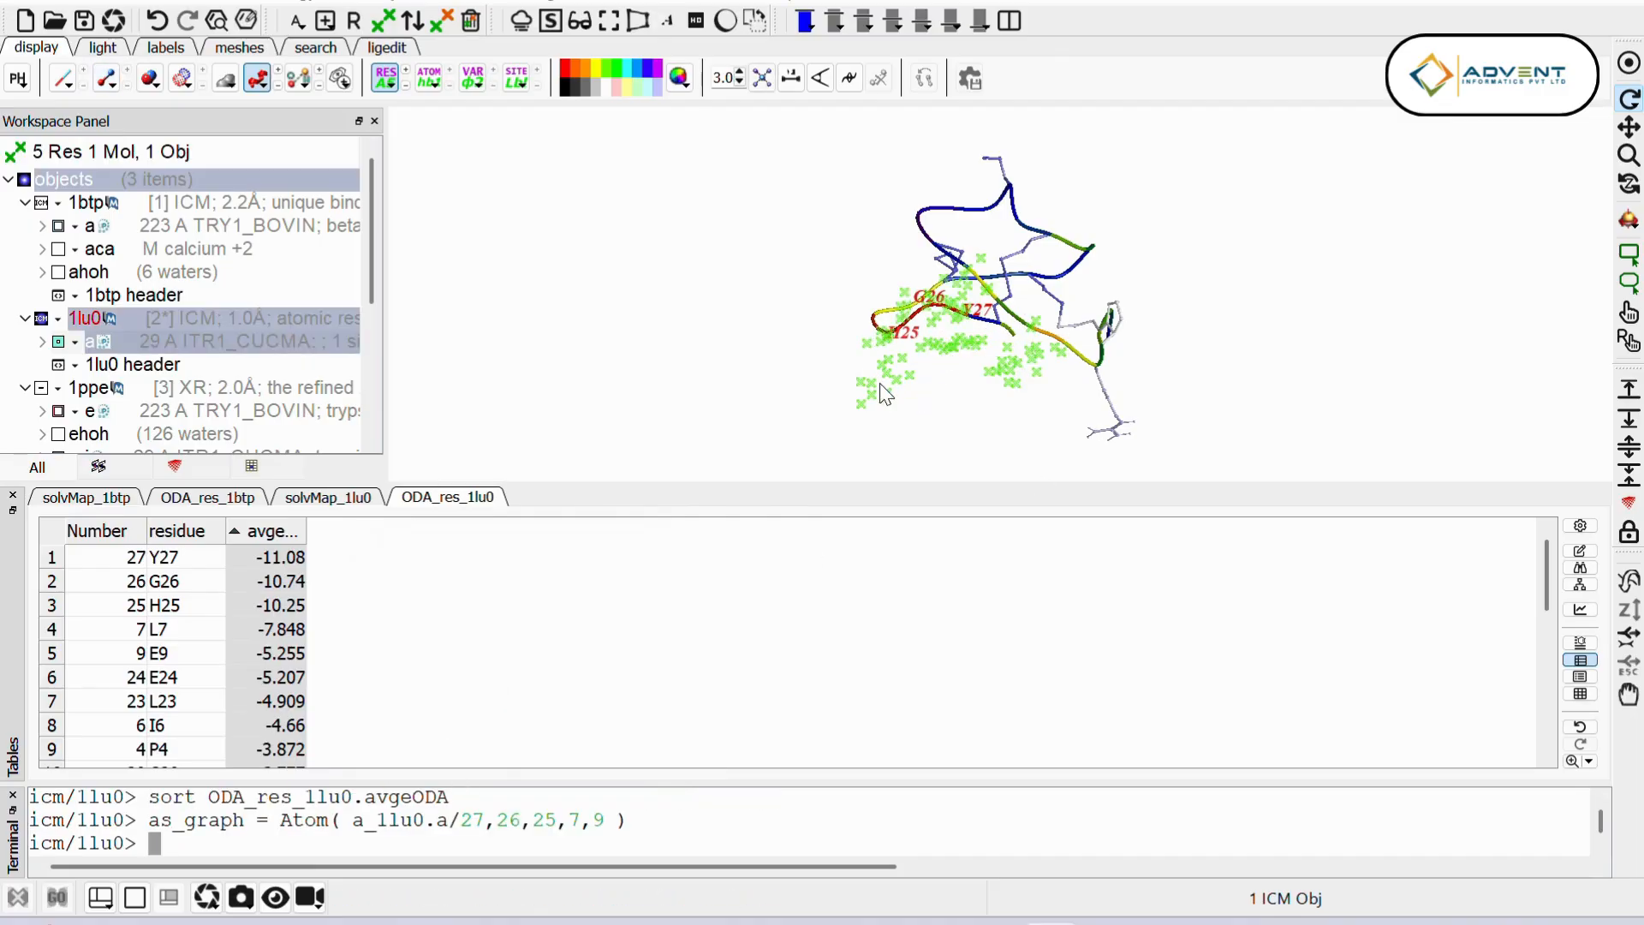
{"action": "left_click", "coordinate": [442, 27]}
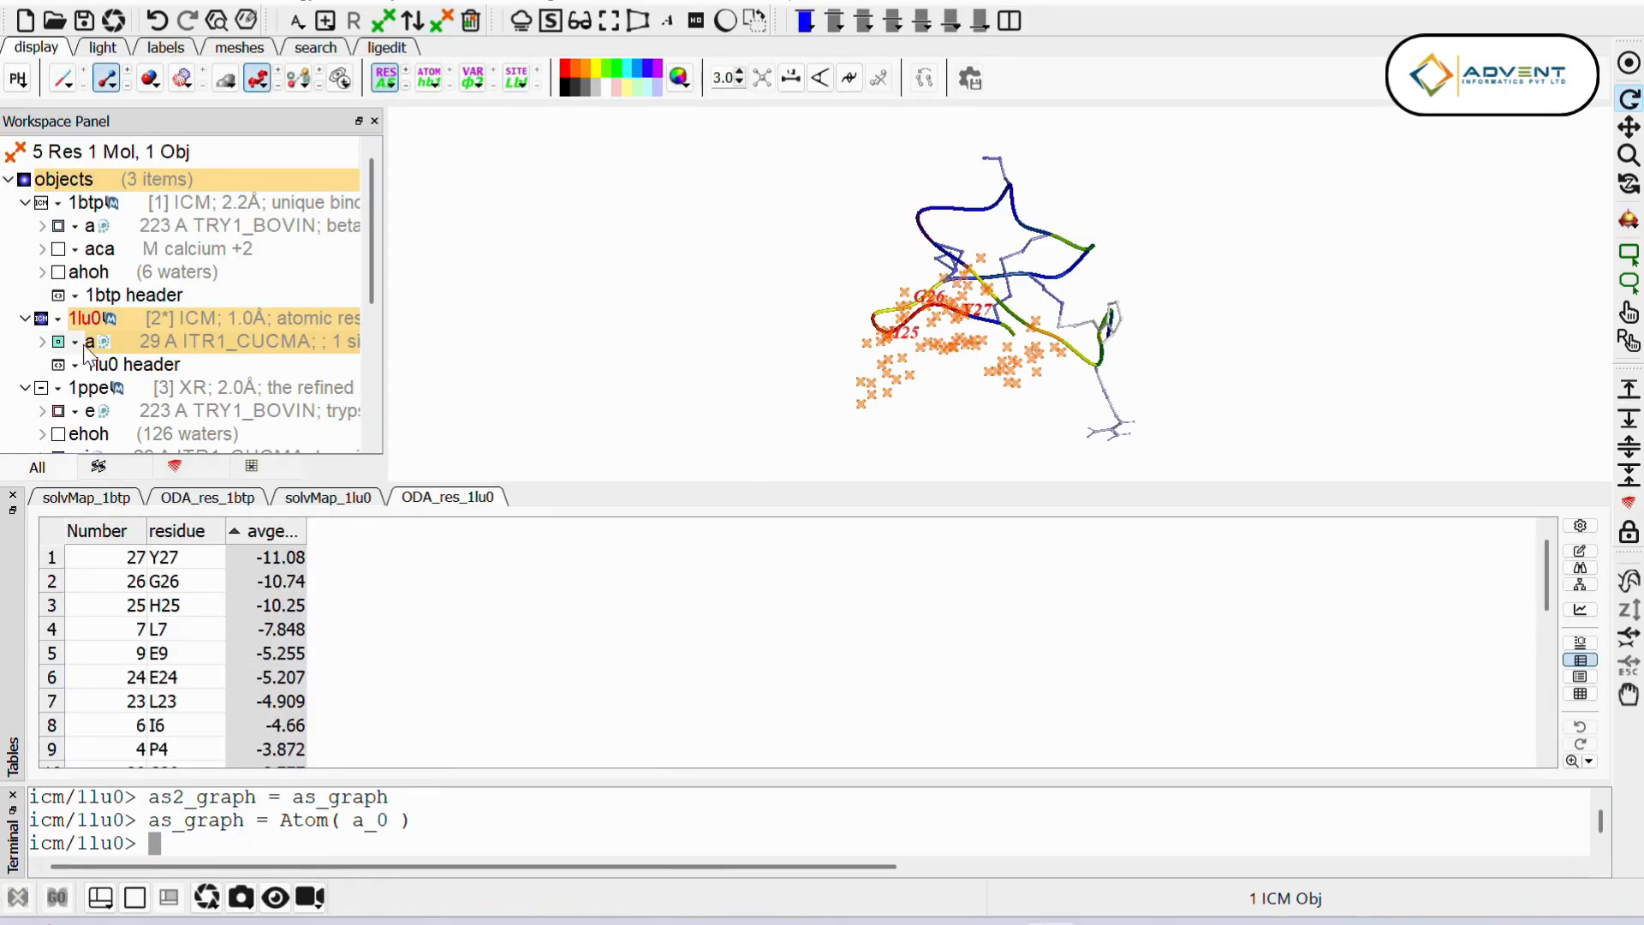
Step: Bring up the ODA_res_1btp residue table and hide the 1lu0 structure
{"action": "scroll", "coordinate": [86, 351], "scroll_direction": "down", "scroll_amount": 1}
{"action": "scroll", "coordinate": [85, 351], "scroll_direction": "up", "scroll_amount": 1}
{"action": "left_click", "coordinate": [238, 505]}
{"action": "left_click", "coordinate": [41, 317]}
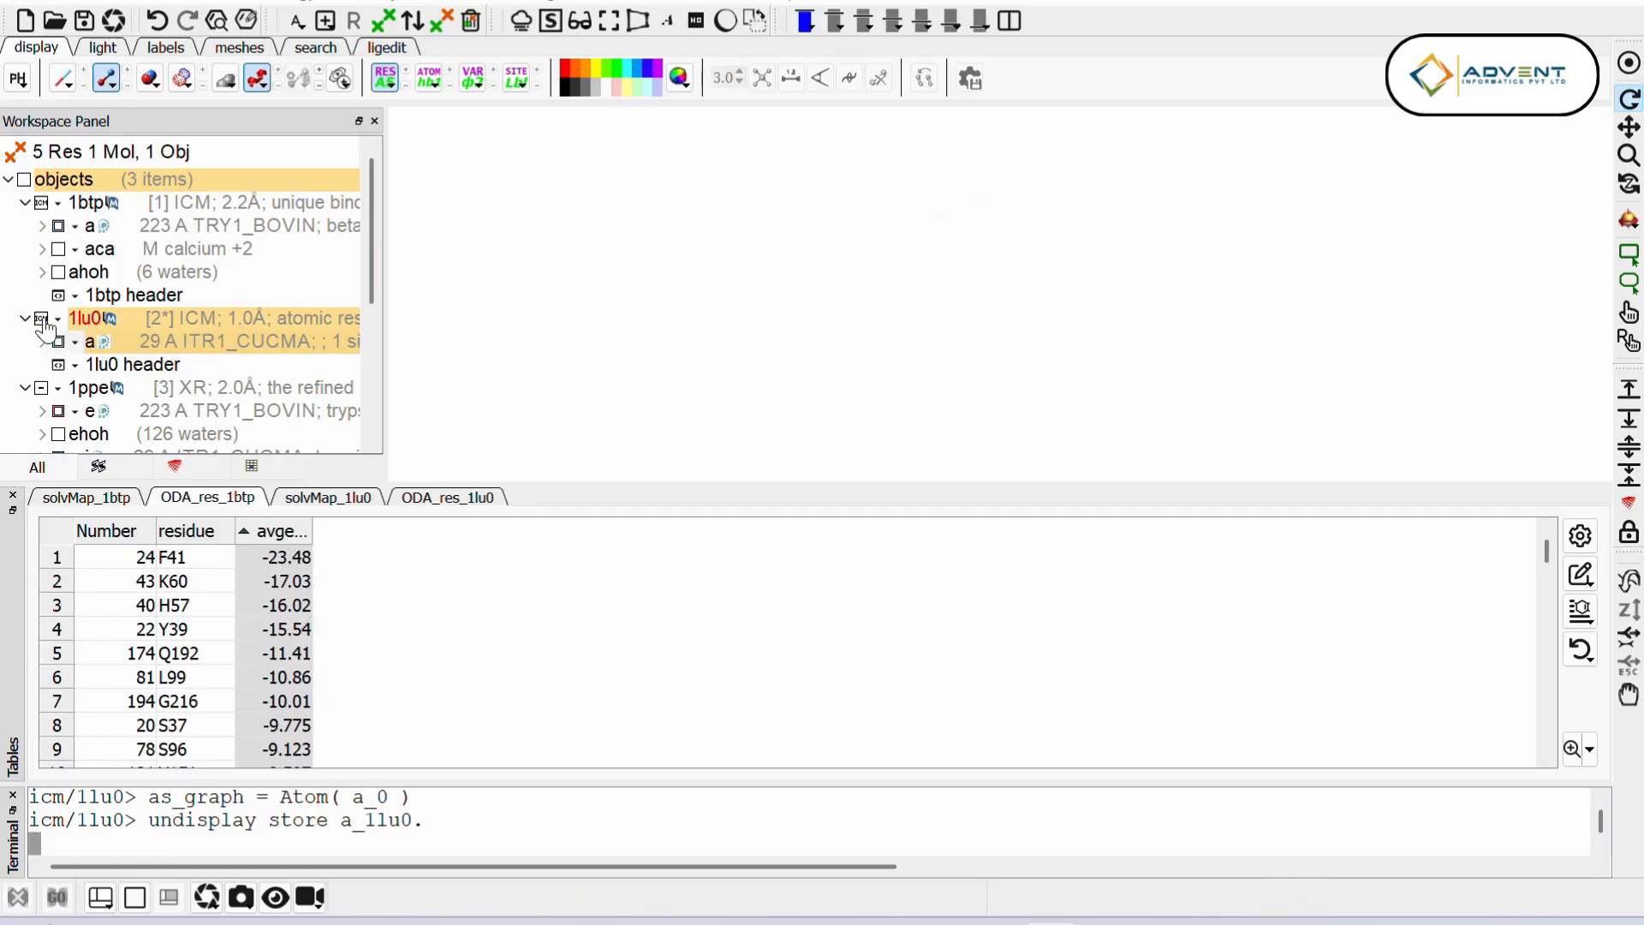
{"action": "scroll", "coordinate": [89, 339], "scroll_direction": "down", "scroll_amount": 3}
{"action": "scroll", "coordinate": [149, 256], "scroll_direction": "up", "scroll_amount": 3}
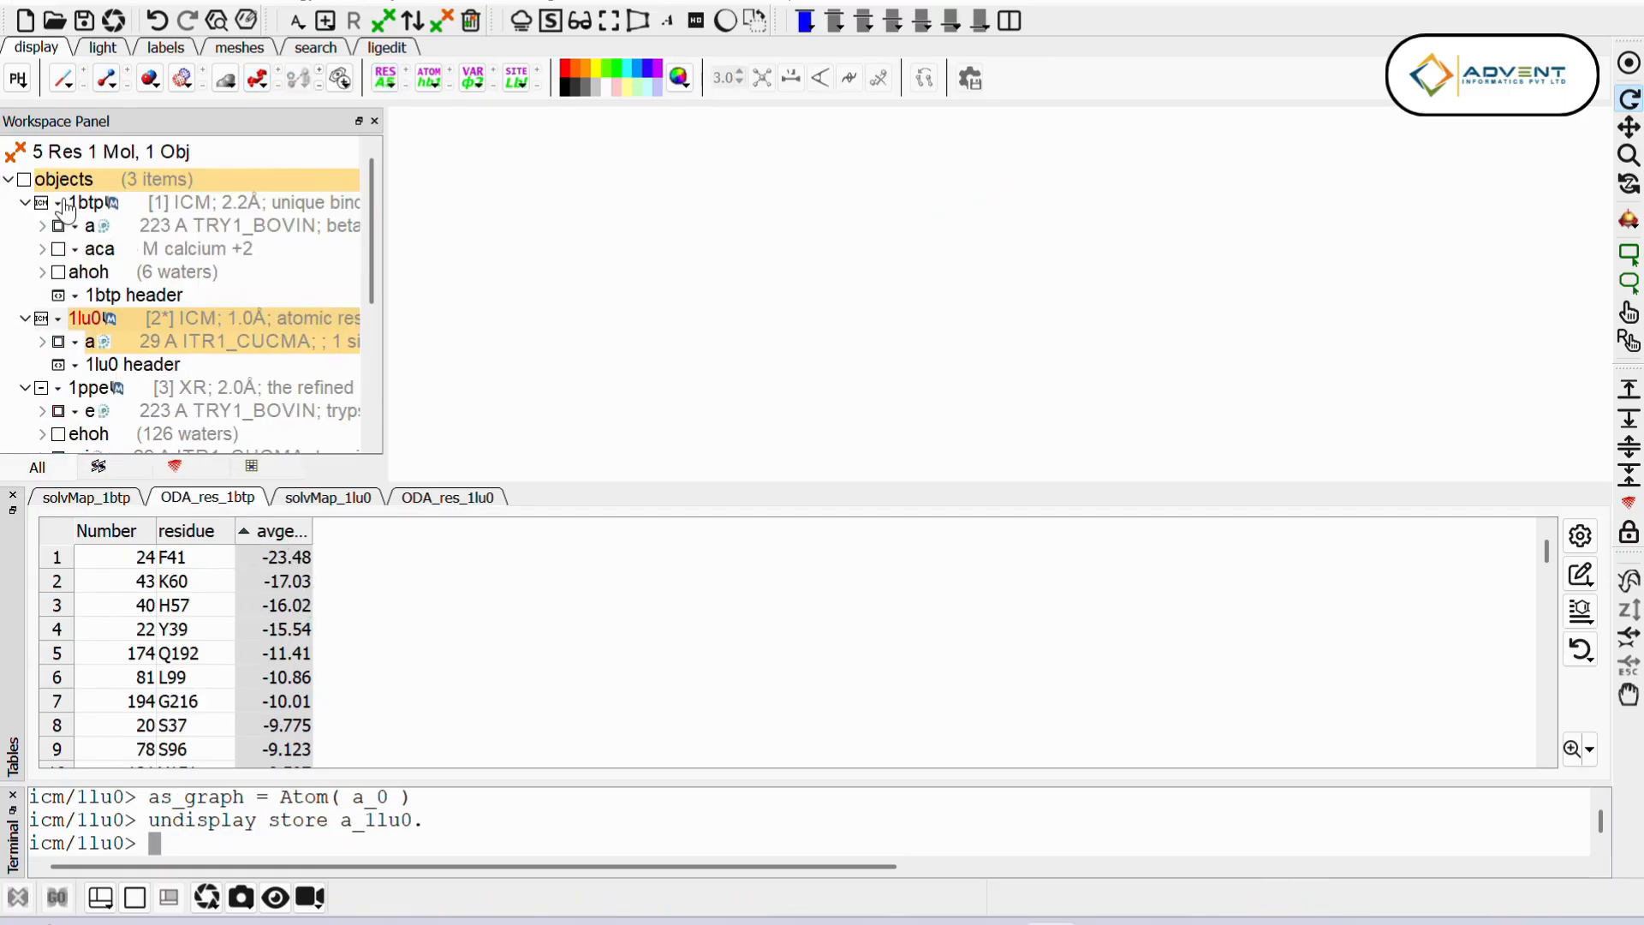
Step: Display the 1btp structure as a ribbon, center it, and show the g_aoda_1btp mesh around it
{"action": "left_click", "coordinate": [41, 203]}
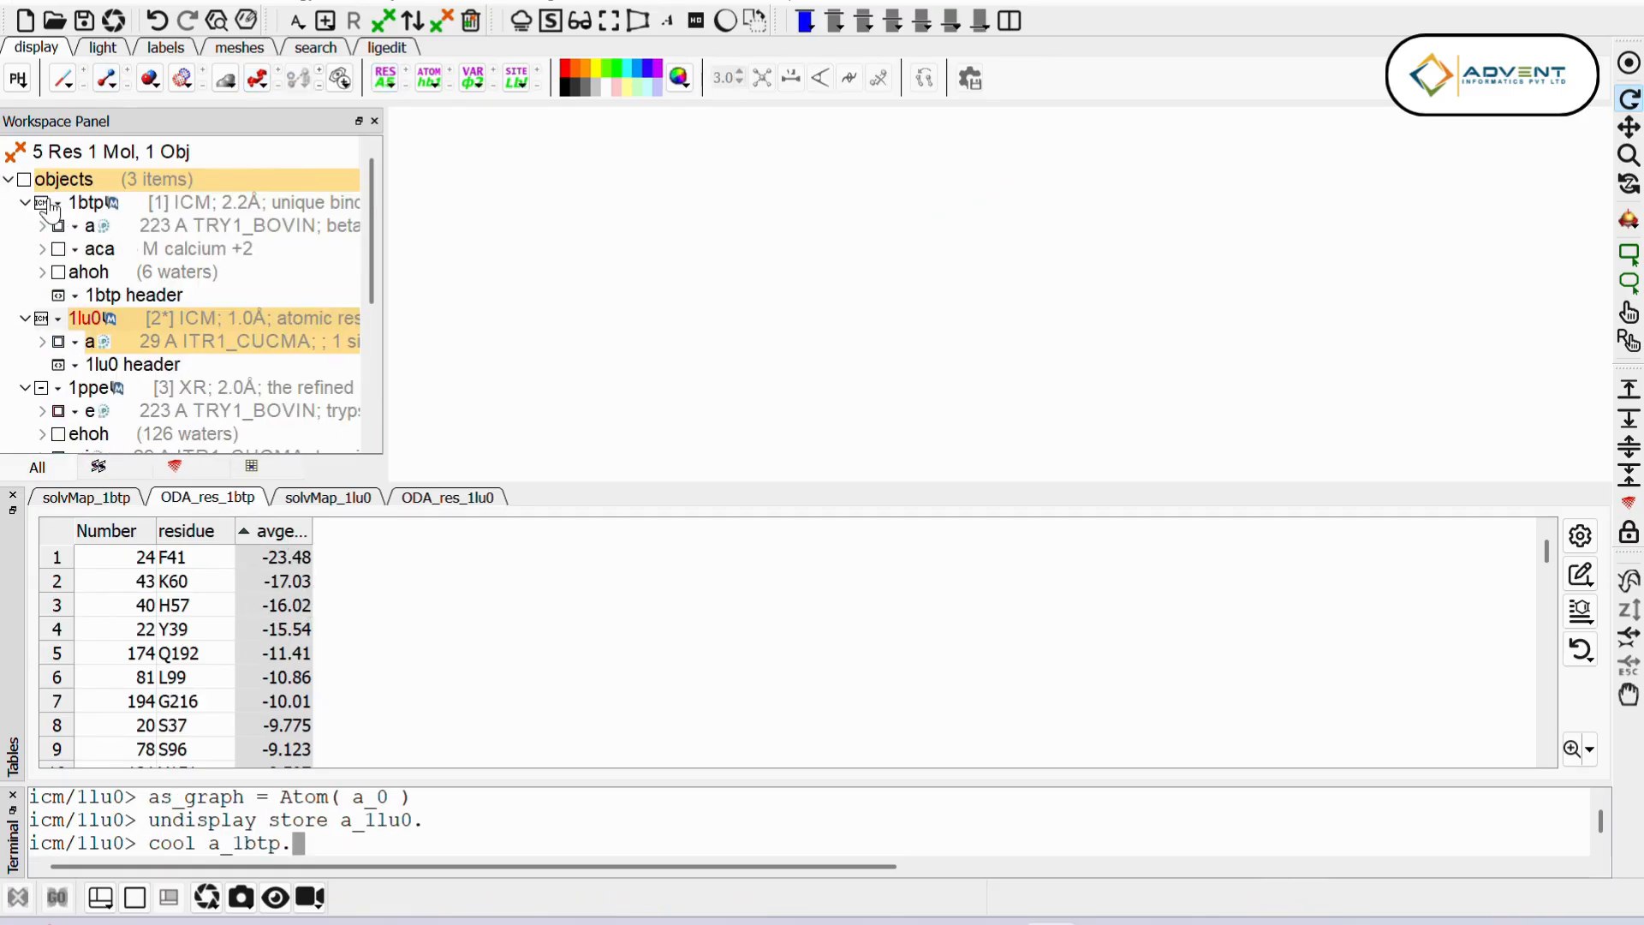
{"action": "left_click", "coordinate": [1626, 67]}
{"action": "left_click_drag", "start_coordinate": [900, 388], "coordinate": [829, 293]}
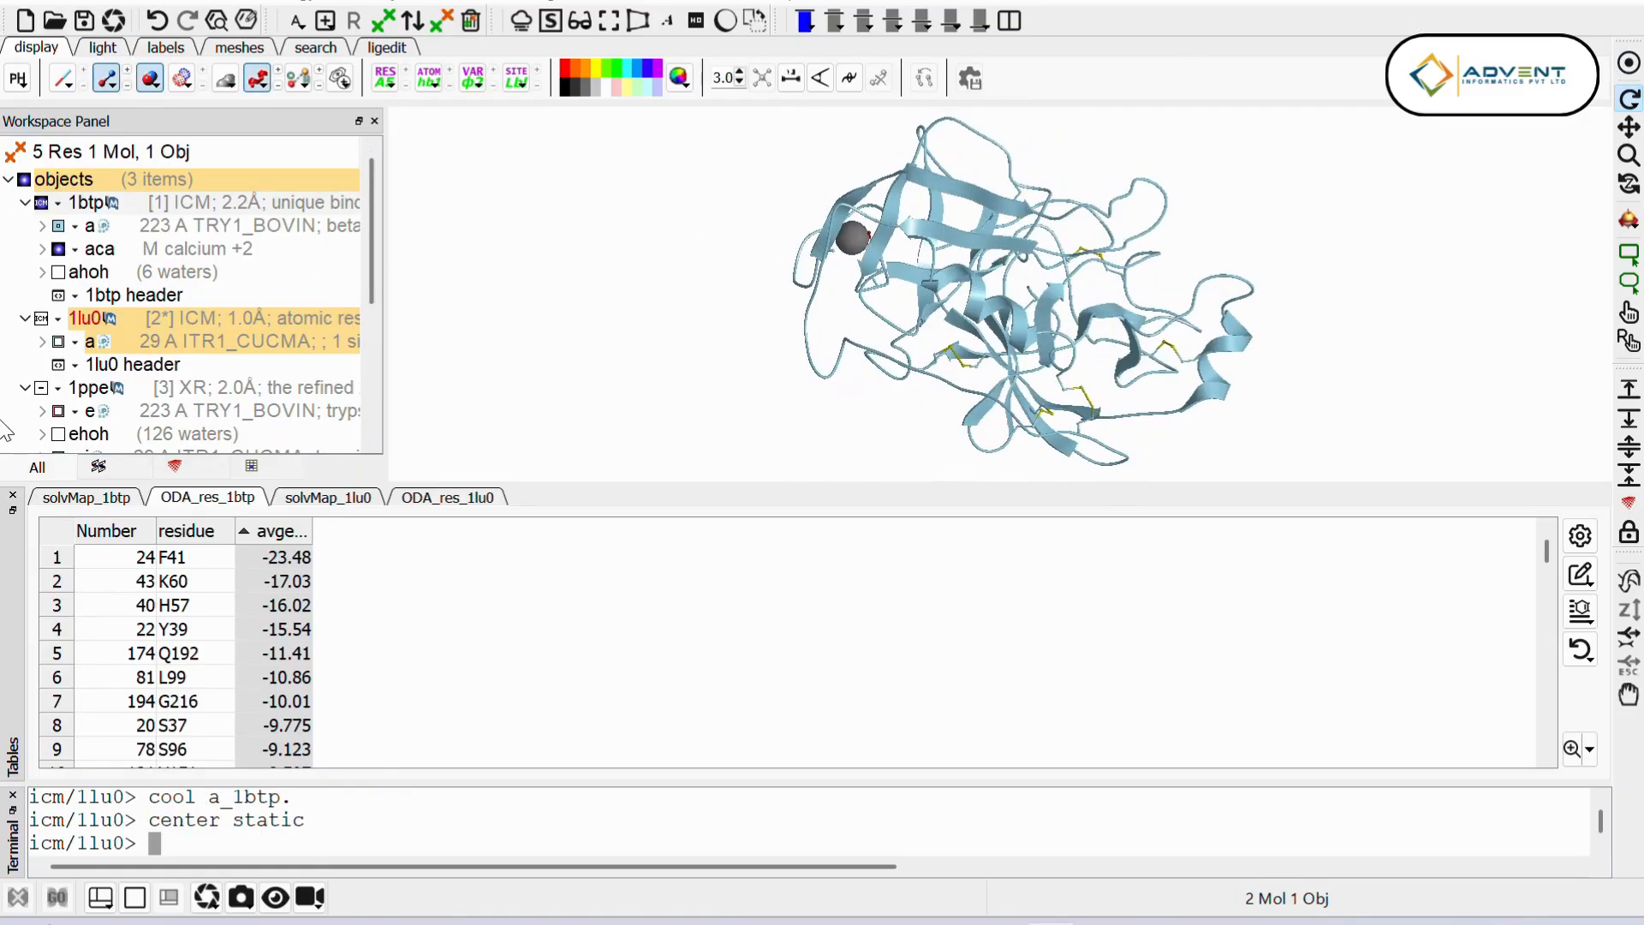
{"action": "scroll", "coordinate": [107, 373], "scroll_direction": "down", "scroll_amount": 2}
{"action": "scroll", "coordinate": [145, 385], "scroll_direction": "down", "scroll_amount": 1}
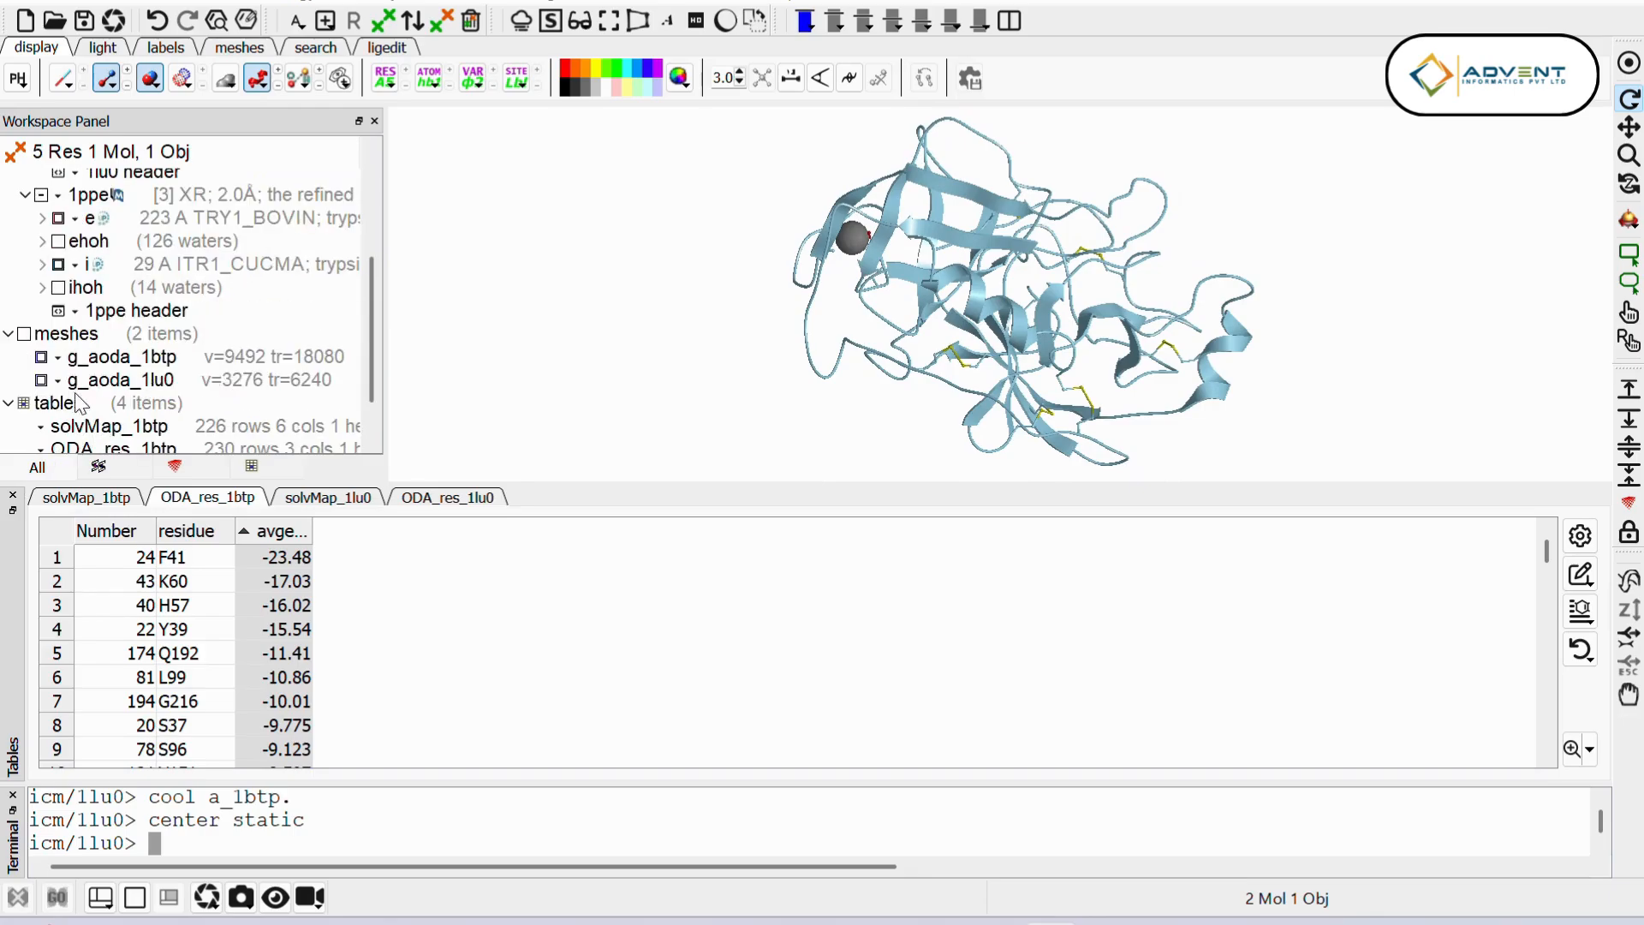
{"action": "left_click", "coordinate": [41, 356]}
{"action": "left_click_drag", "start_coordinate": [1019, 300], "coordinate": [961, 267]}
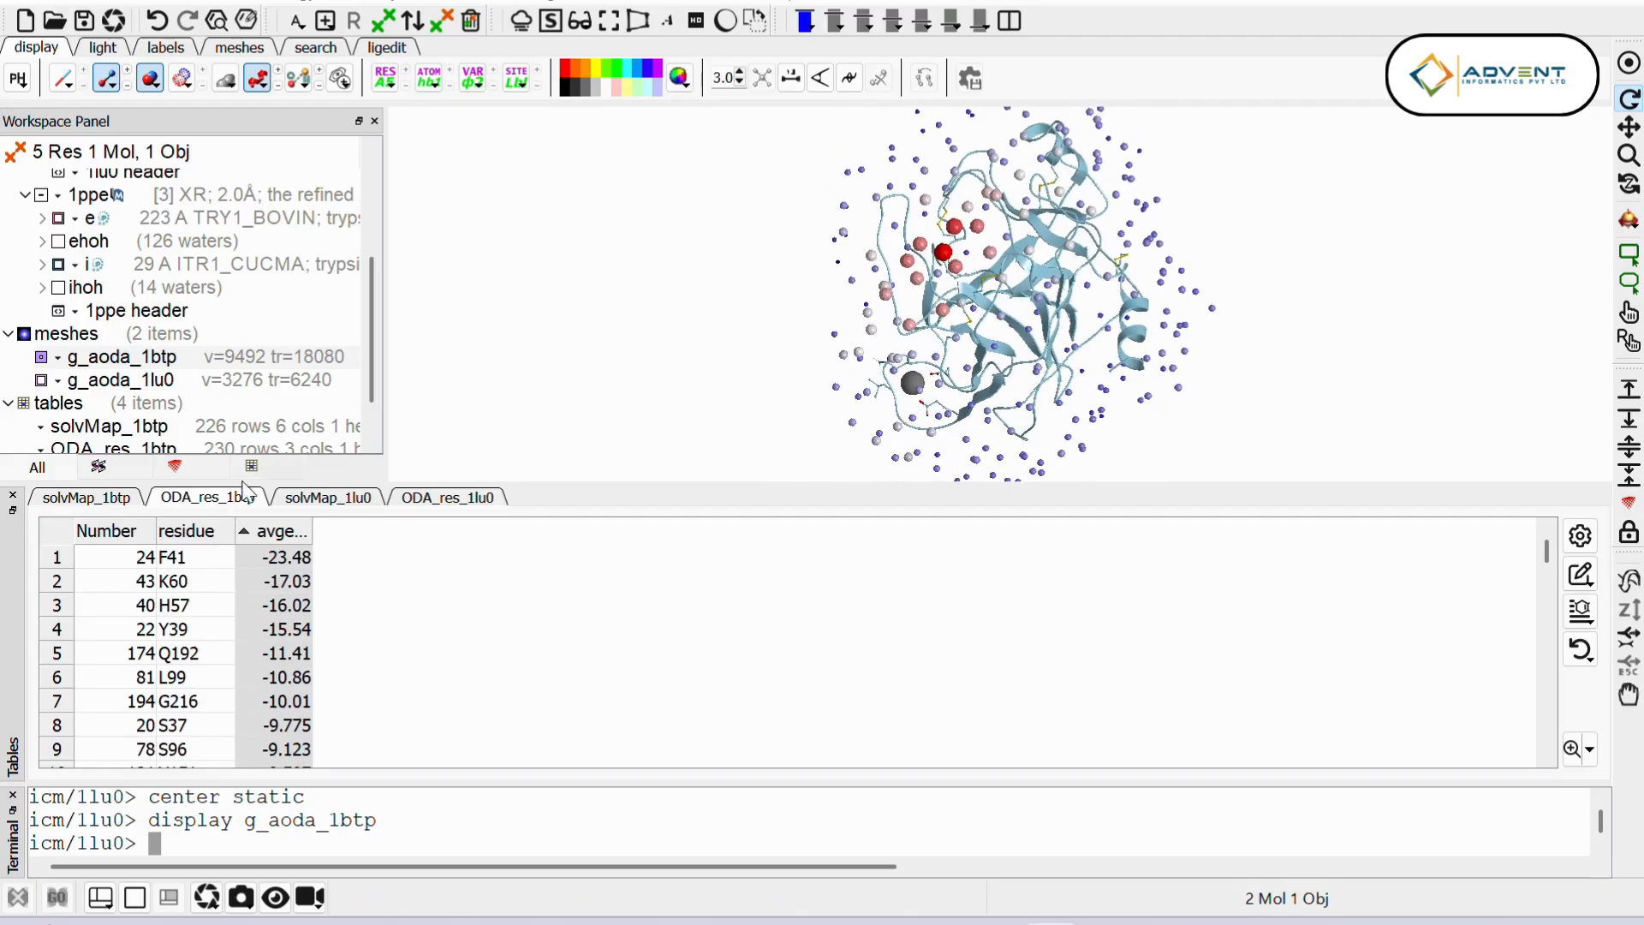
Step: Select residues 41,60,57,39,192 of 1btp chain a by residue number
{"action": "scroll", "coordinate": [214, 274], "scroll_direction": "up", "scroll_amount": 2}
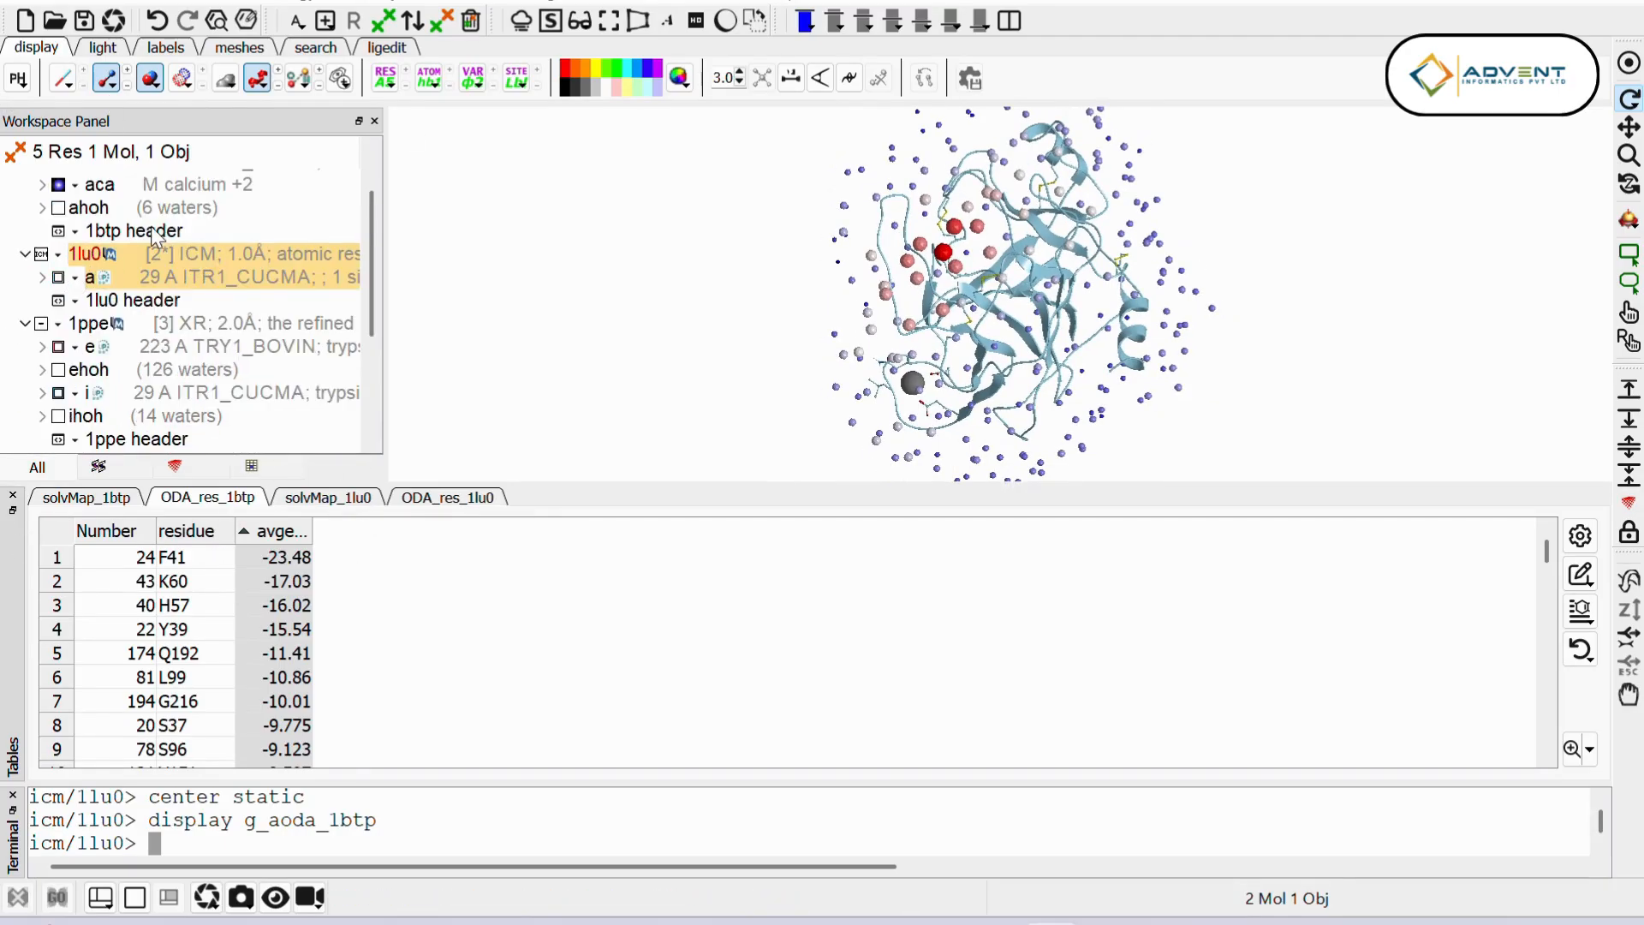
{"action": "scroll", "coordinate": [201, 256], "scroll_direction": "up", "scroll_amount": 1}
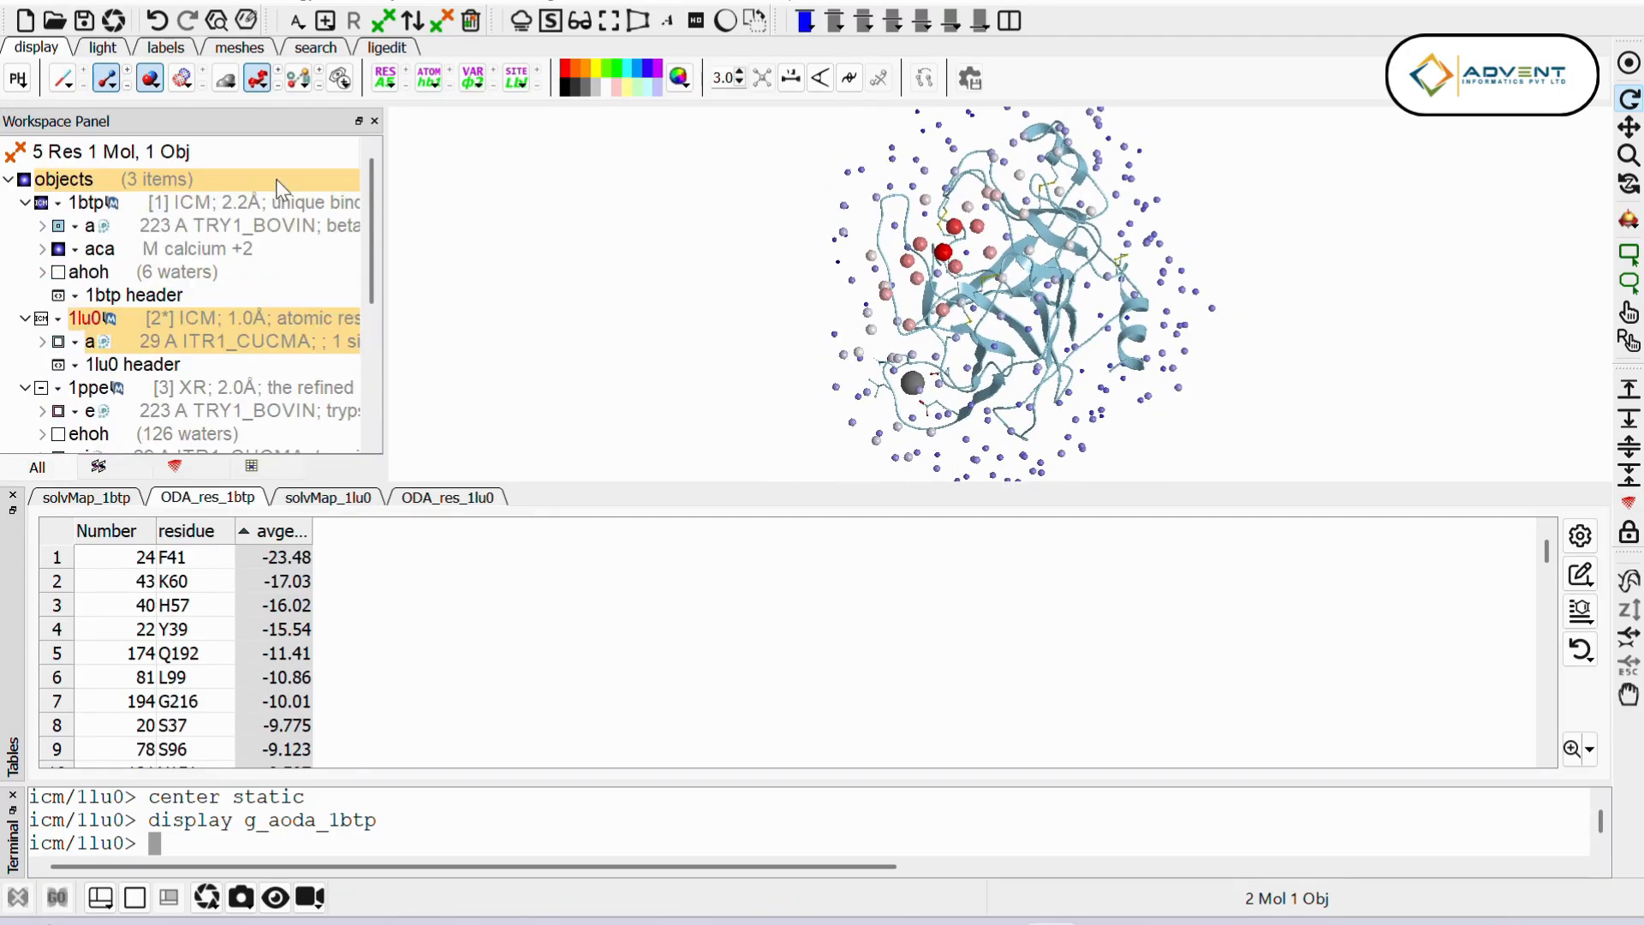
{"action": "right_click", "coordinate": [187, 224]}
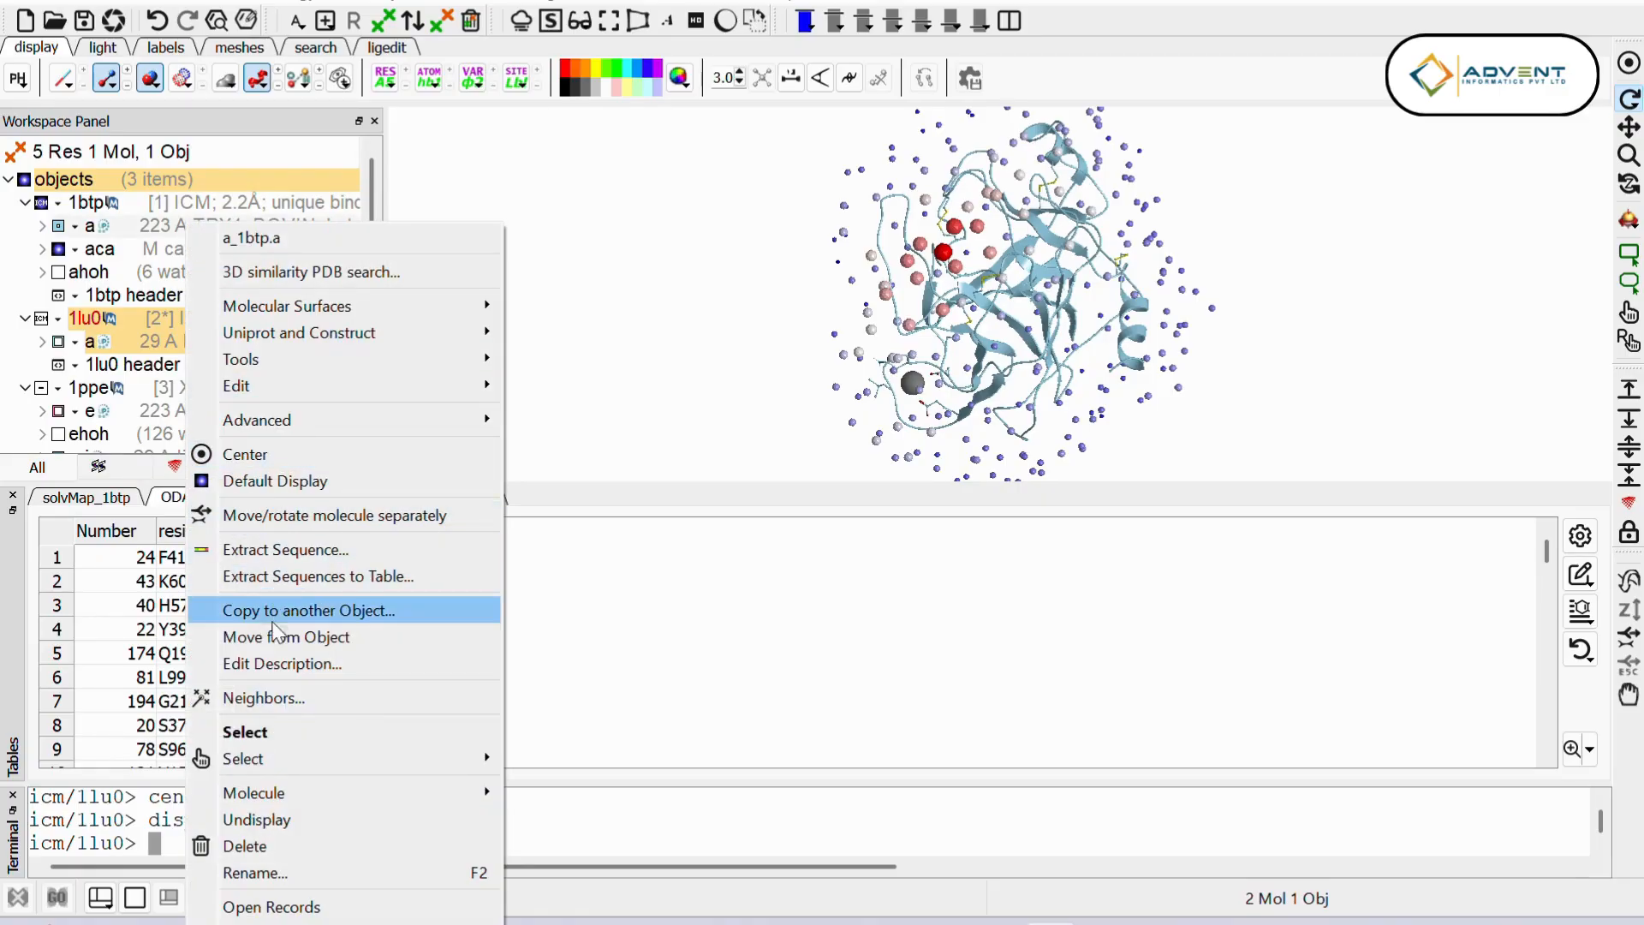
{"action": "mouse_move", "coordinate": [284, 752]}
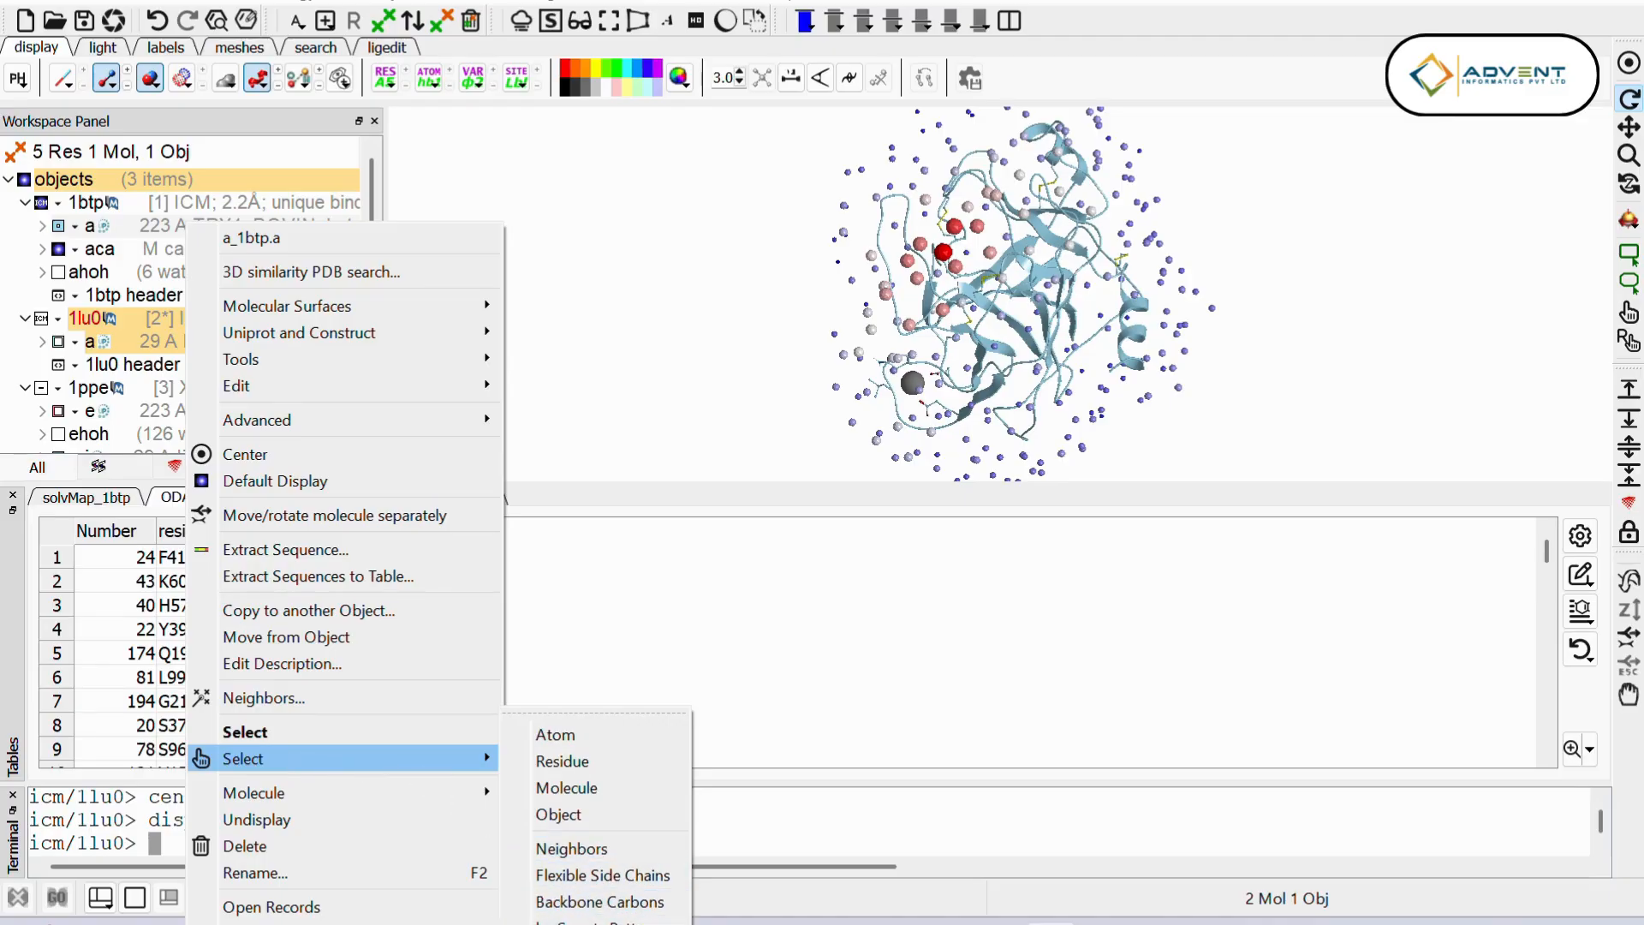
{"action": "left_click", "coordinate": [600, 923]}
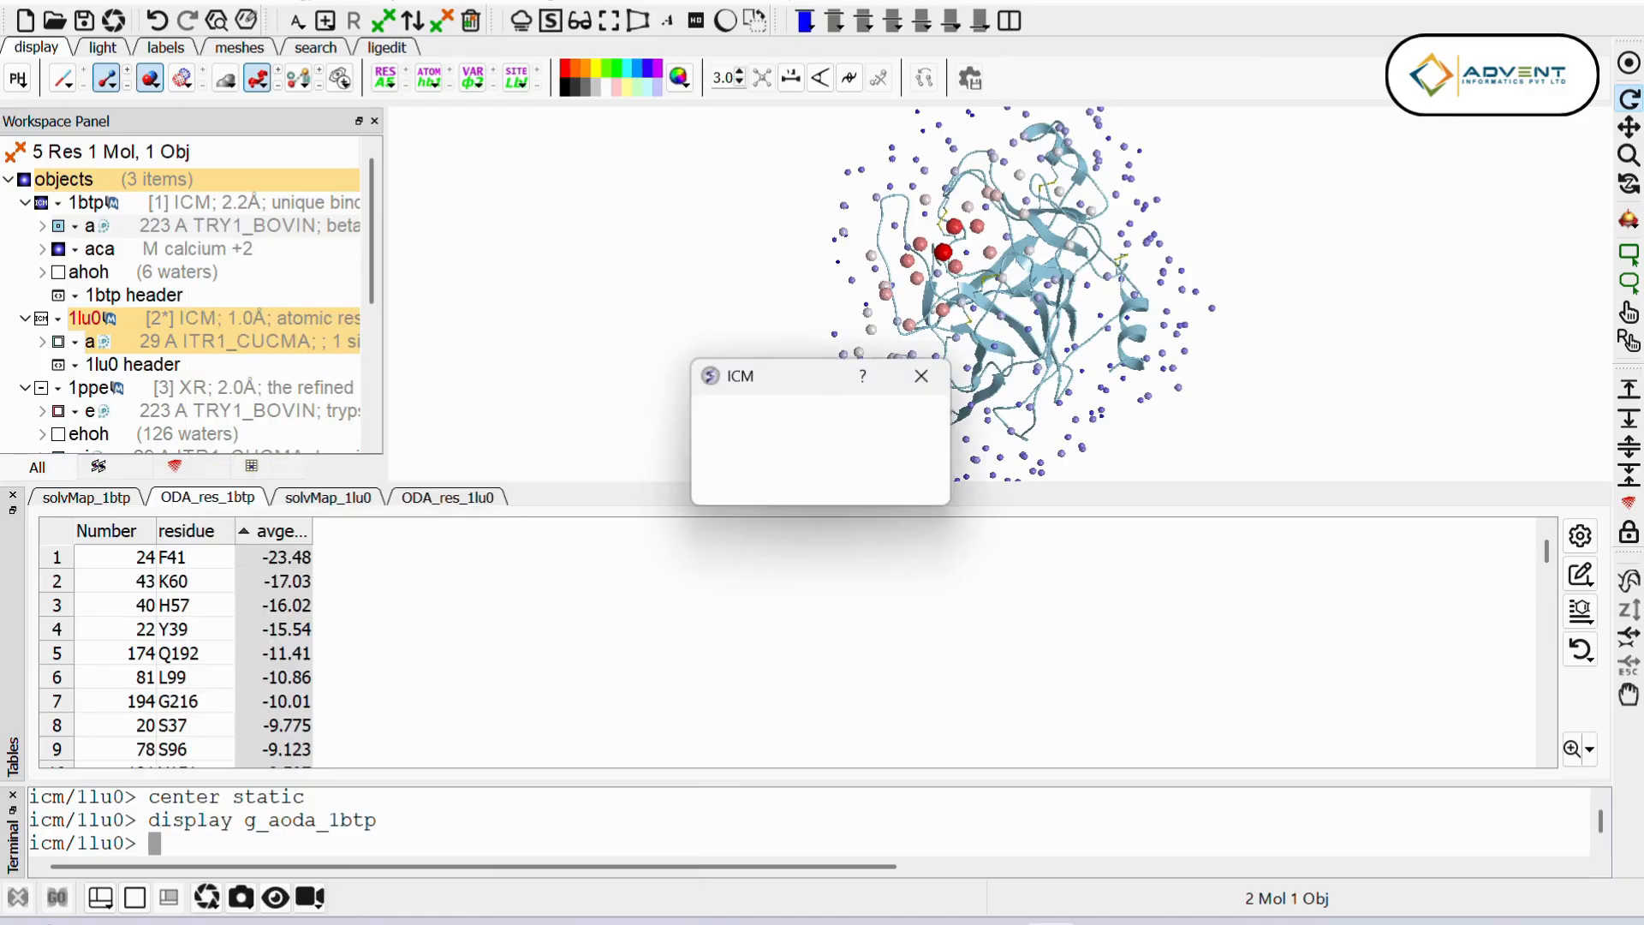
{"action": "key", "text": "BackSpace"}
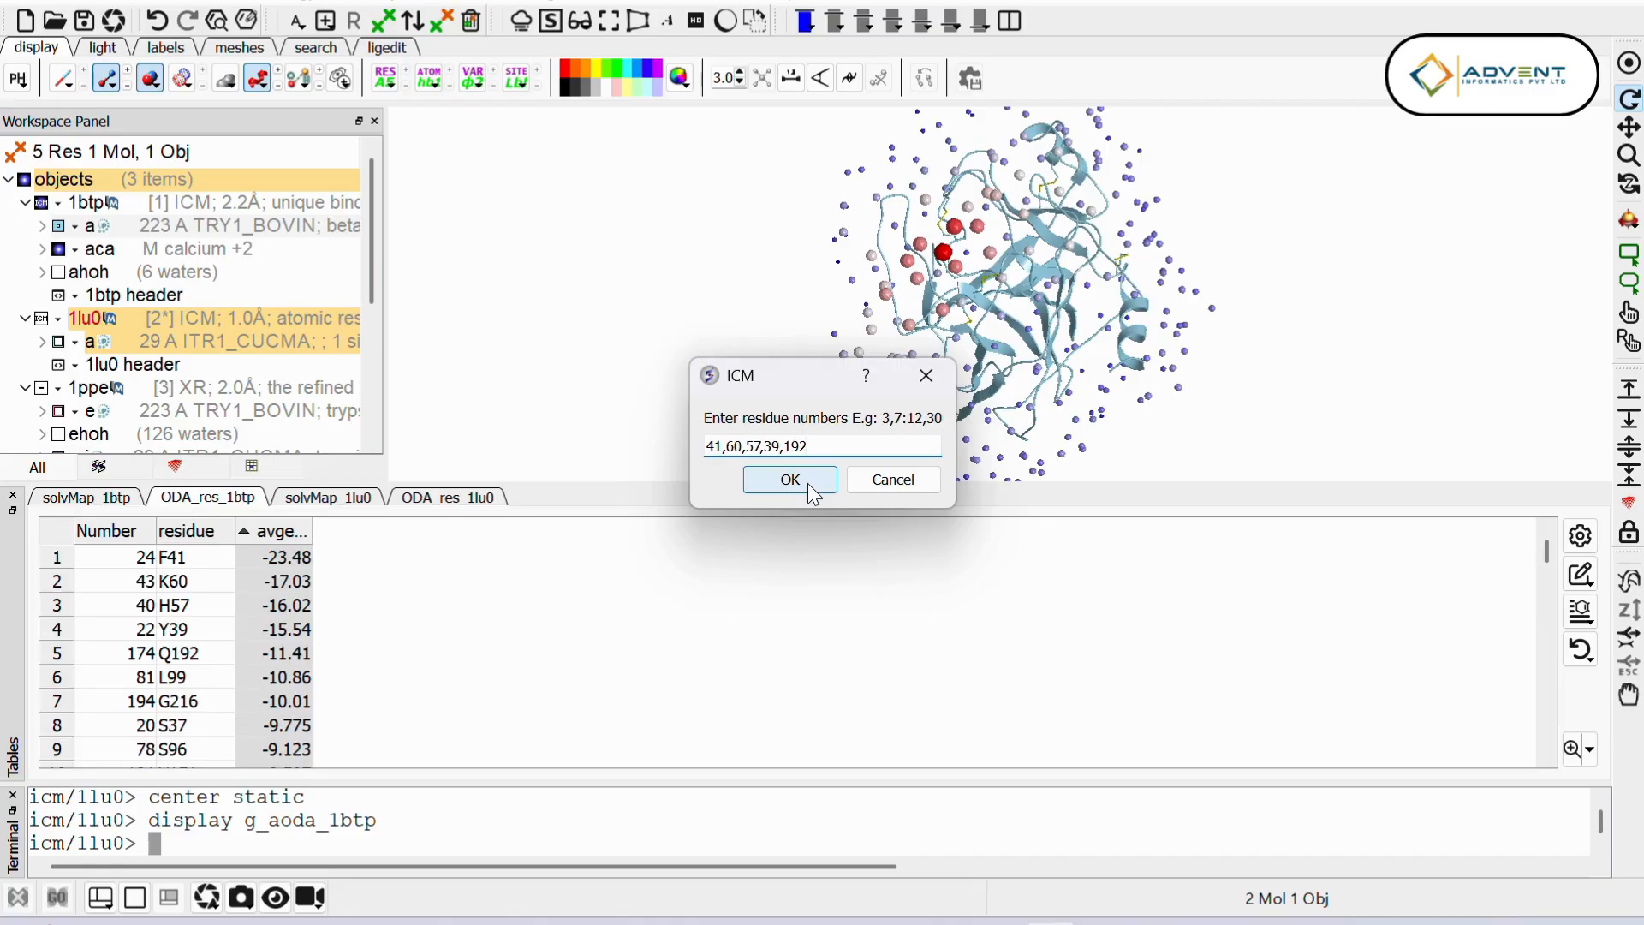
{"action": "left_click", "coordinate": [808, 483]}
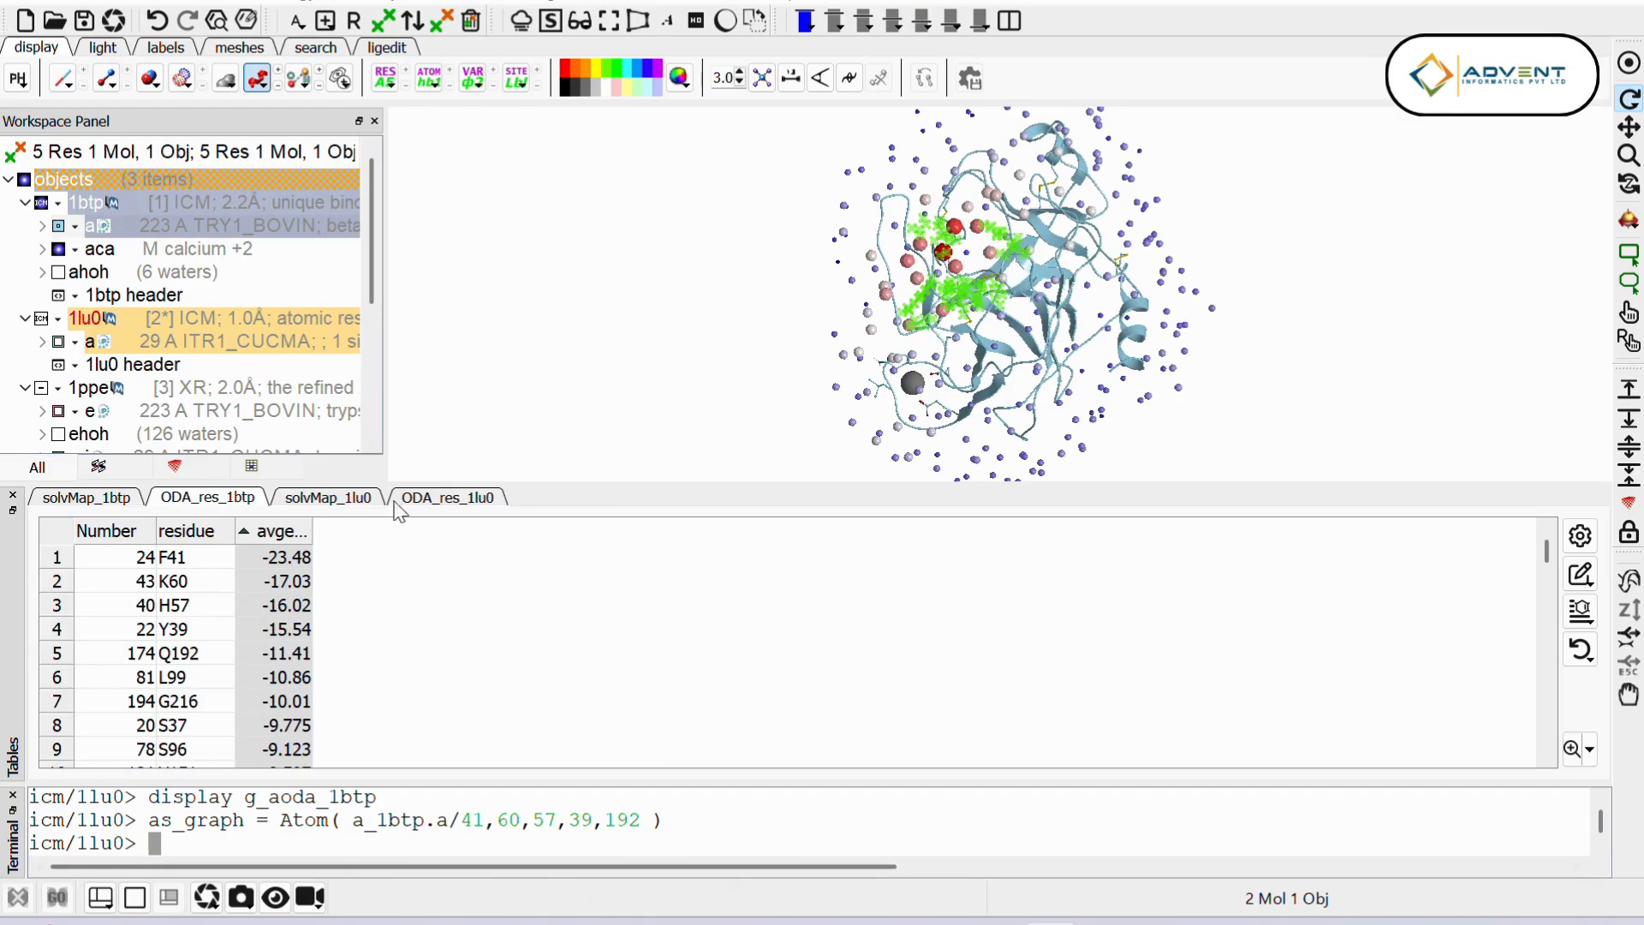
Step: Set up a global FFT protein-protein dock with a_1btp. as receptor, a_1lu0. as ligand and fine sampling precision
{"action": "left_click", "coordinate": [541, 4]}
{"action": "mouse_move", "coordinate": [626, 574]}
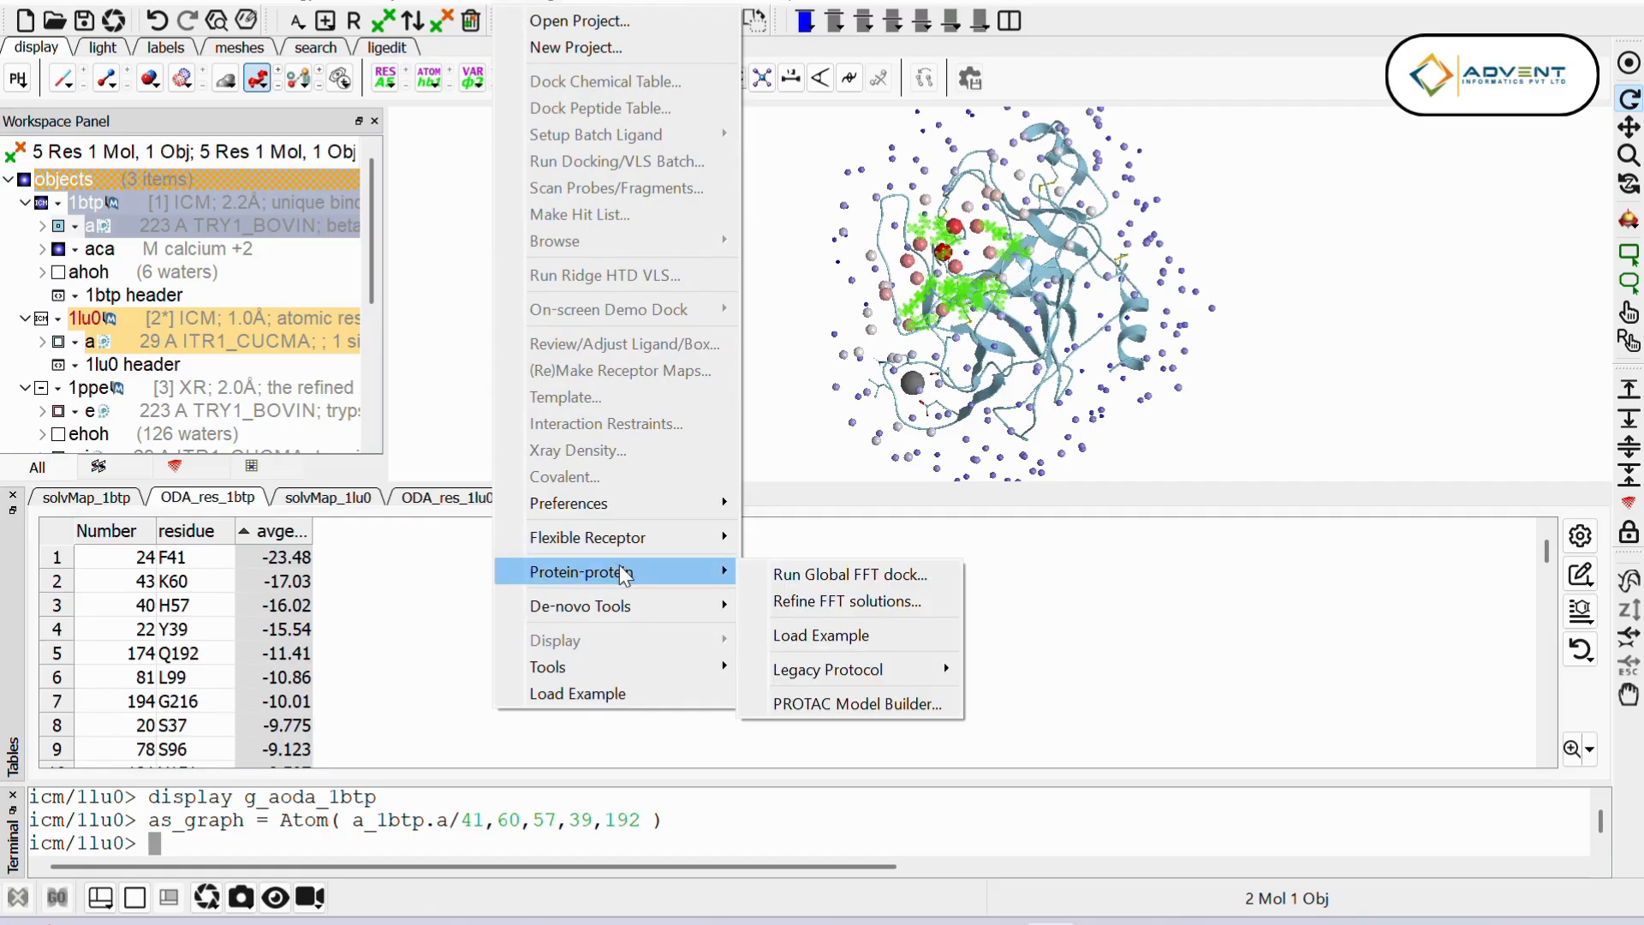
{"action": "left_click", "coordinate": [815, 585]}
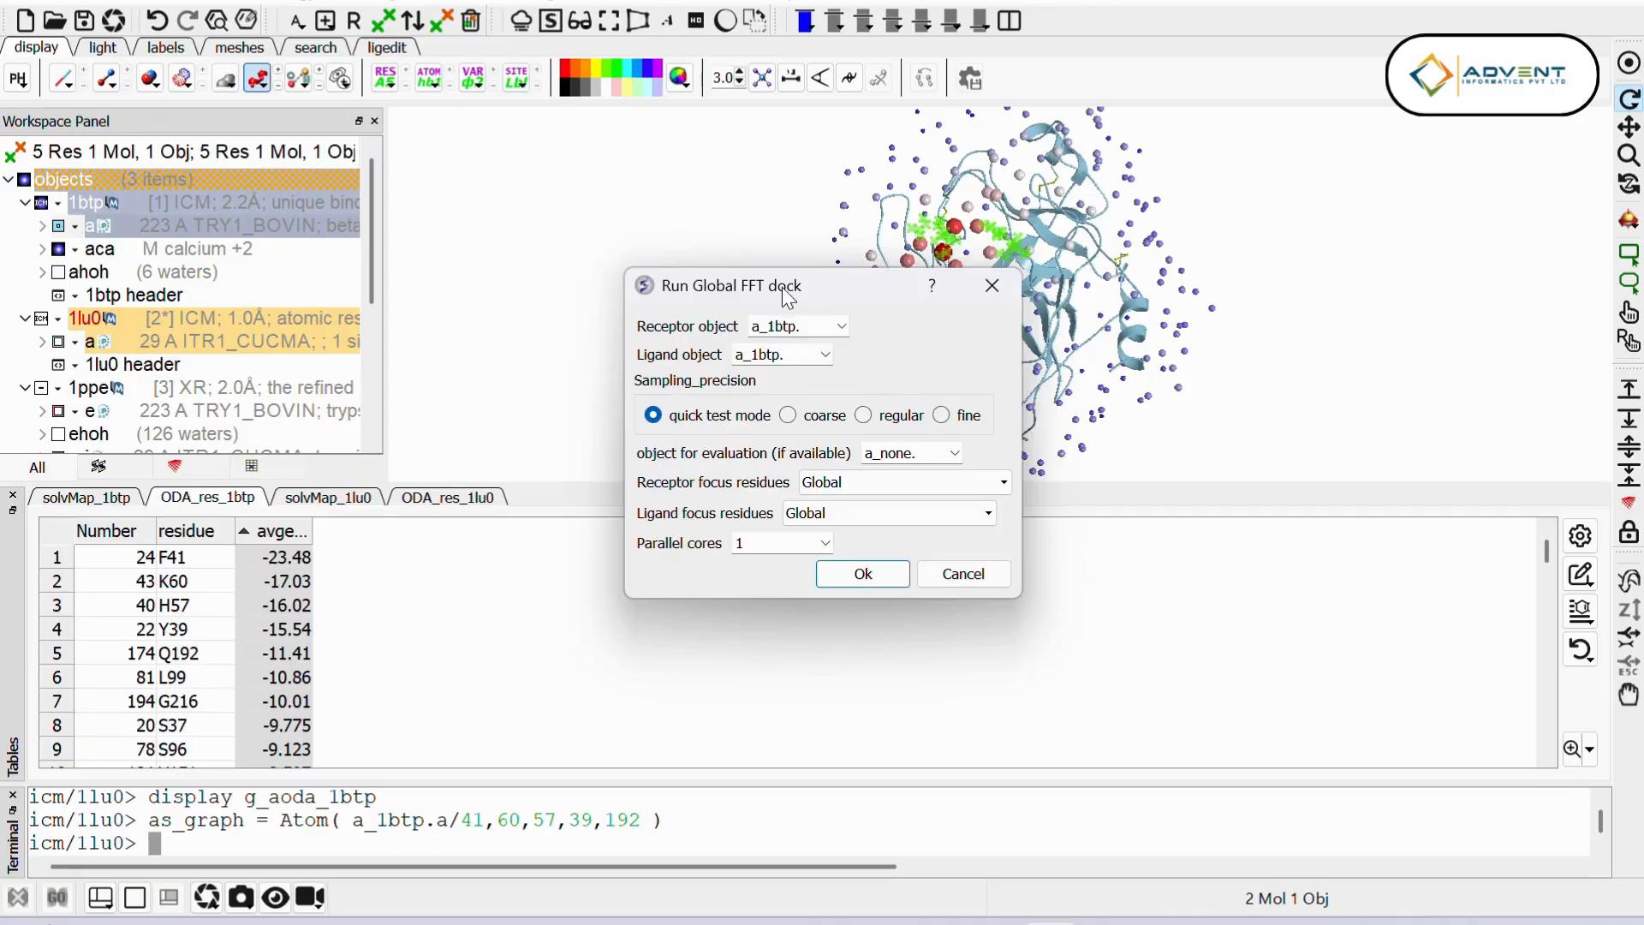
{"action": "left_click_drag", "start_coordinate": [853, 240], "coordinate": [499, 272]}
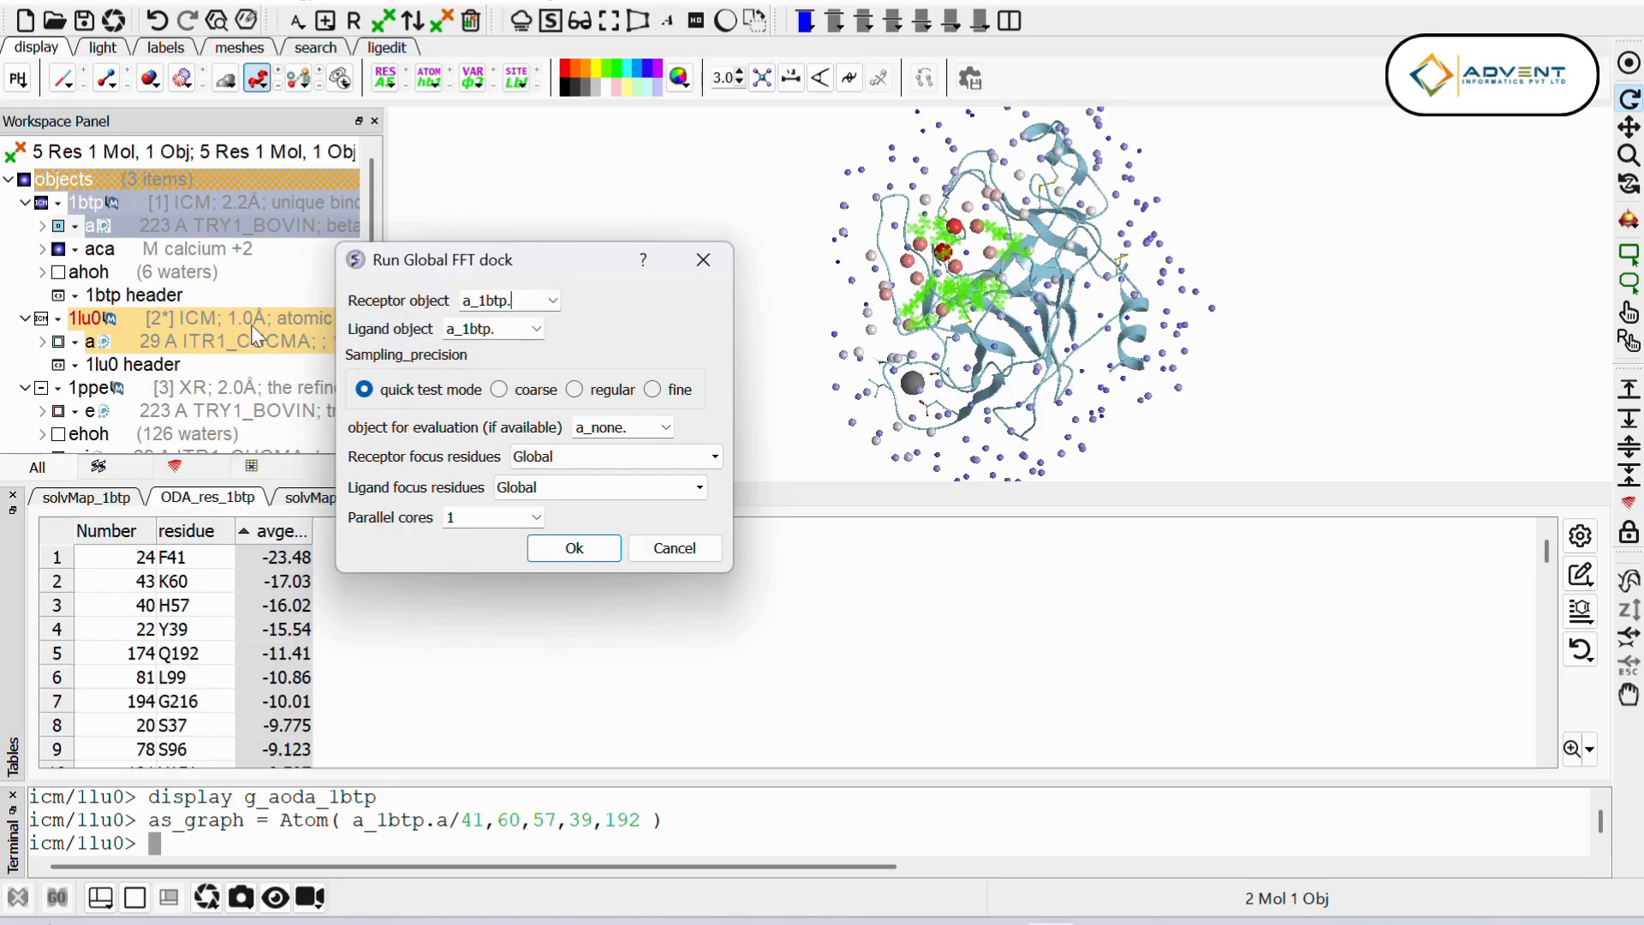
{"action": "left_click", "coordinate": [537, 329]}
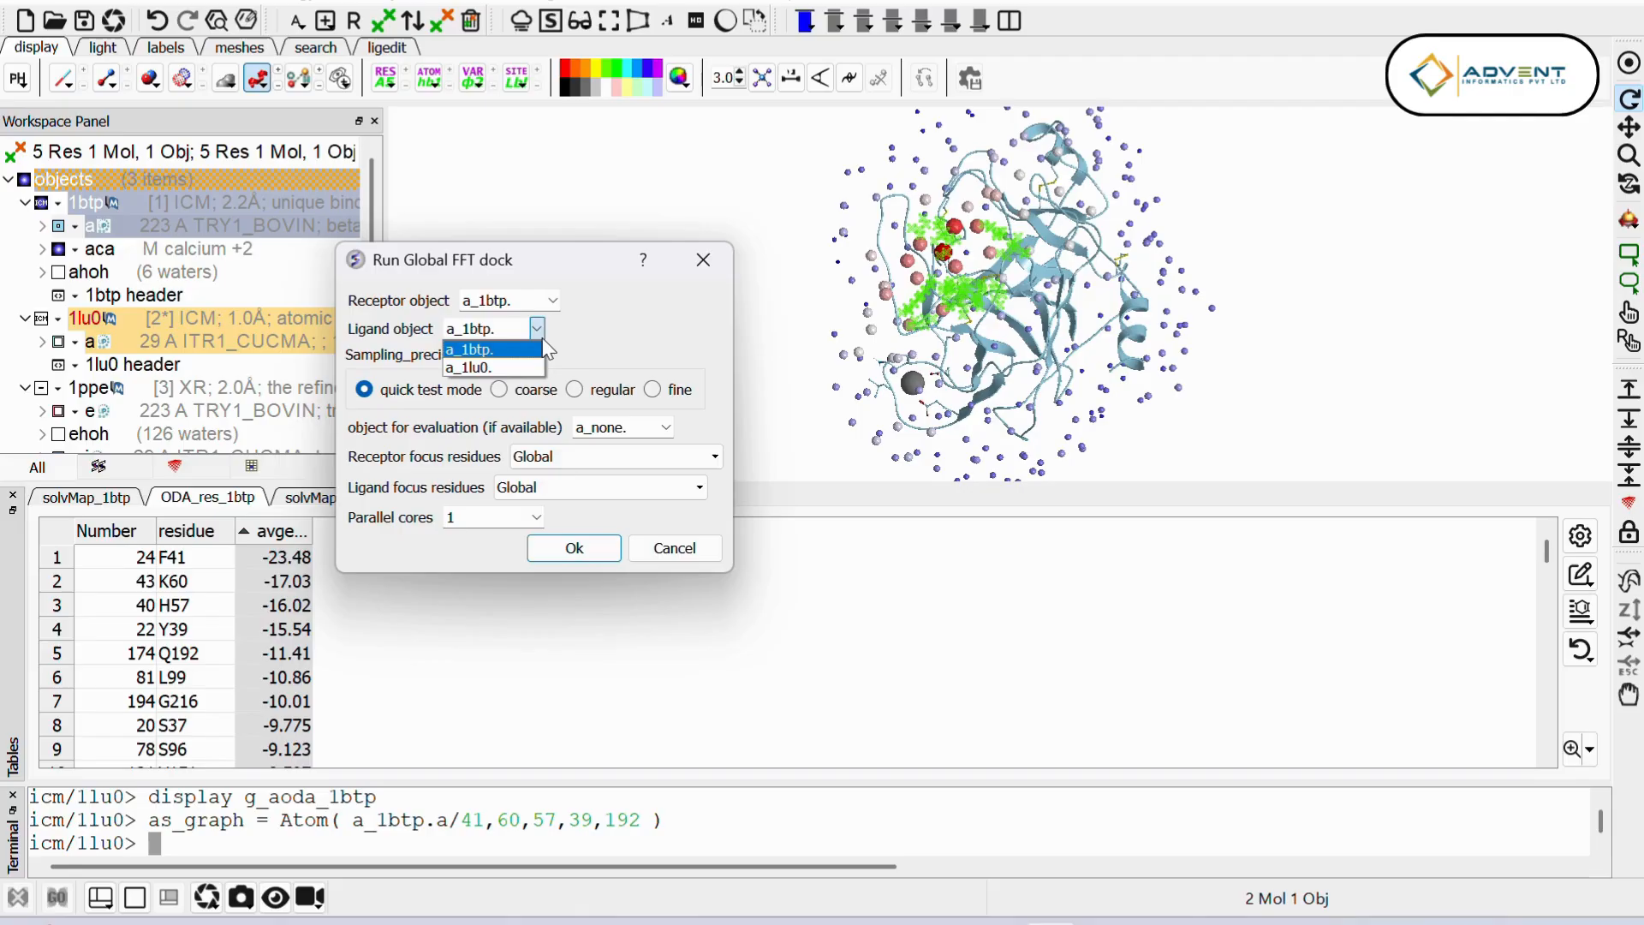
{"action": "left_click", "coordinate": [487, 368]}
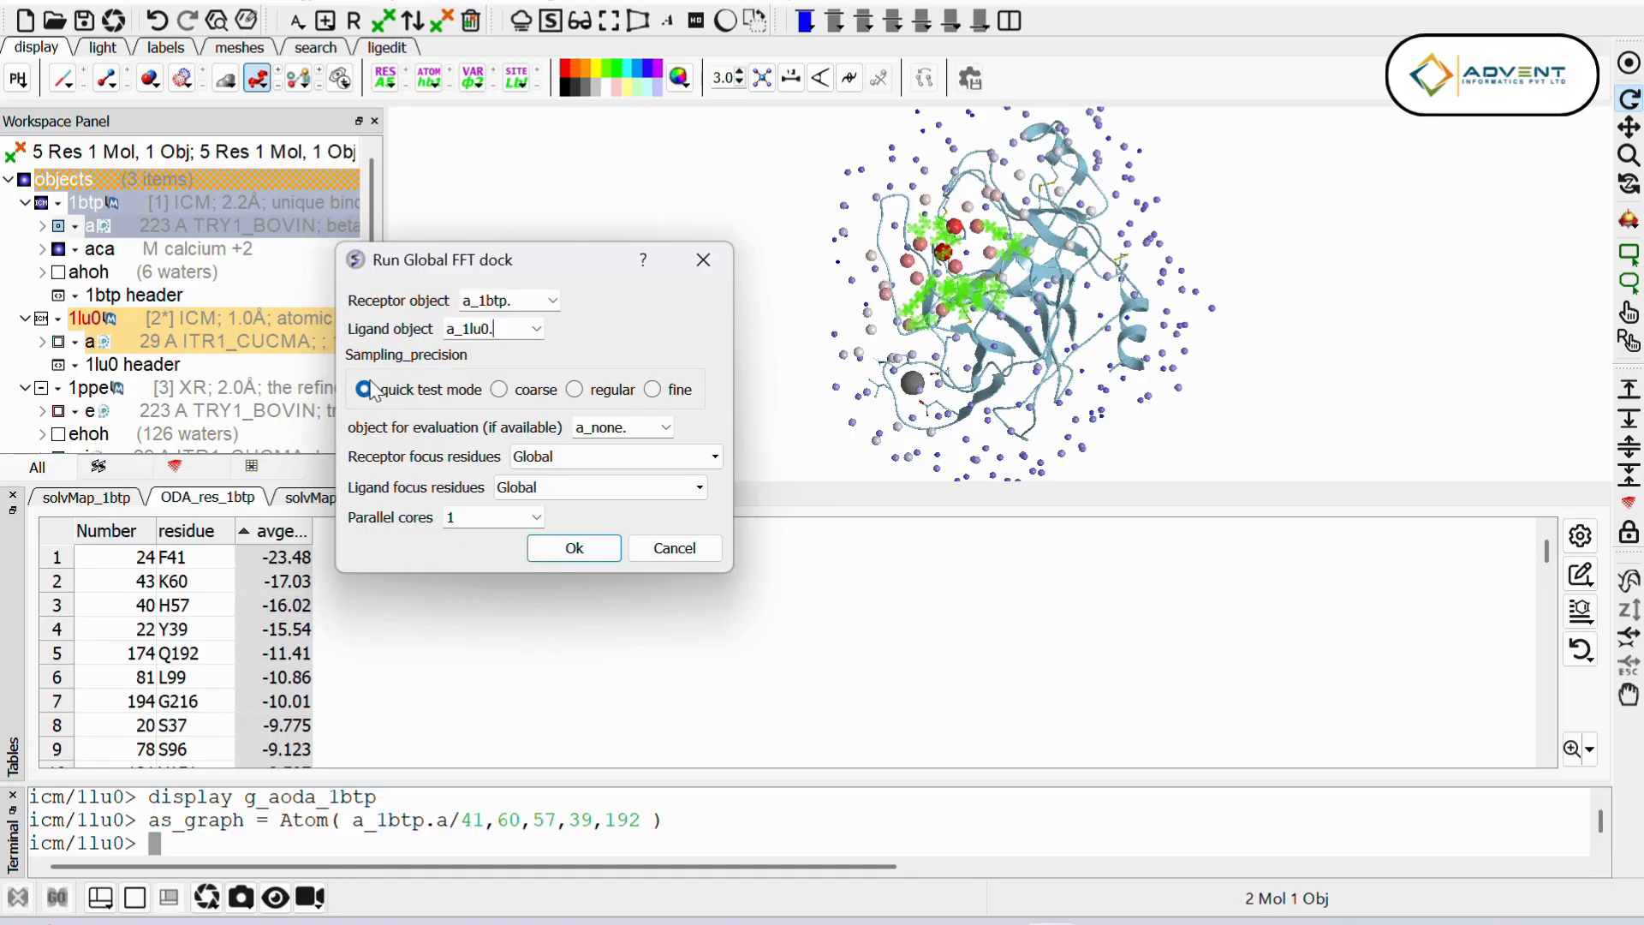
{"action": "left_click", "coordinate": [654, 391]}
Step: Try a_1ppe. as the object for evaluation, and set it back to a_none
{"action": "left_click", "coordinate": [621, 433]}
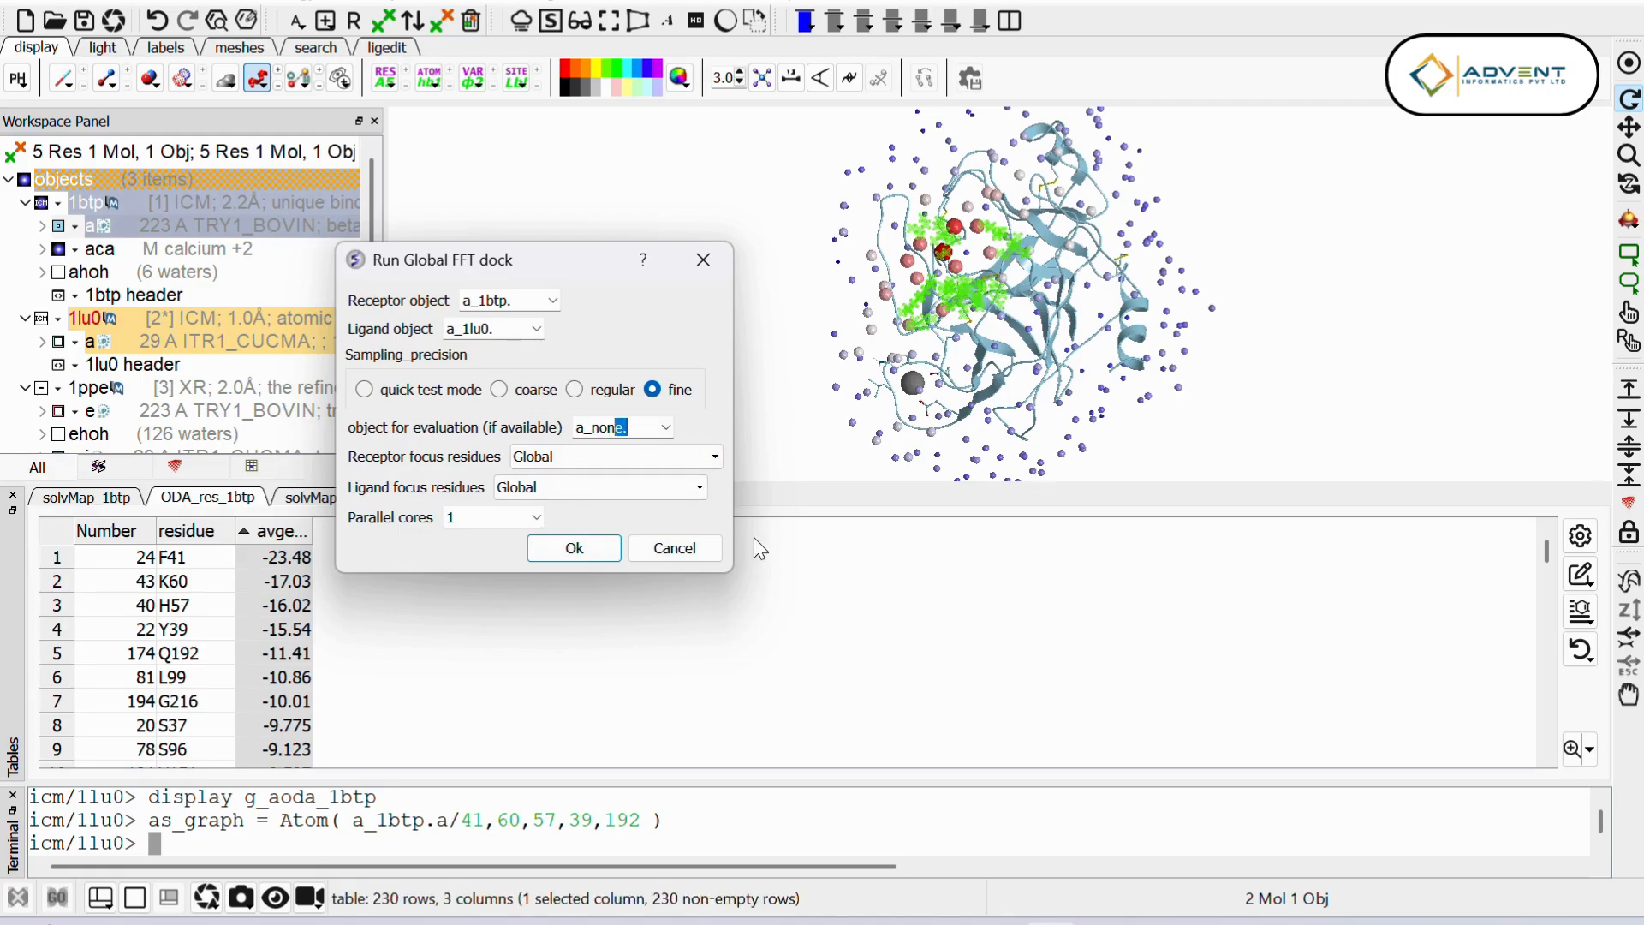
{"action": "key", "text": "Delete"}
{"action": "key", "text": "Delete"}
{"action": "key", "text": "BackSpace"}
{"action": "key", "text": "BackSpace"}
{"action": "key", "text": "BackSpace"}
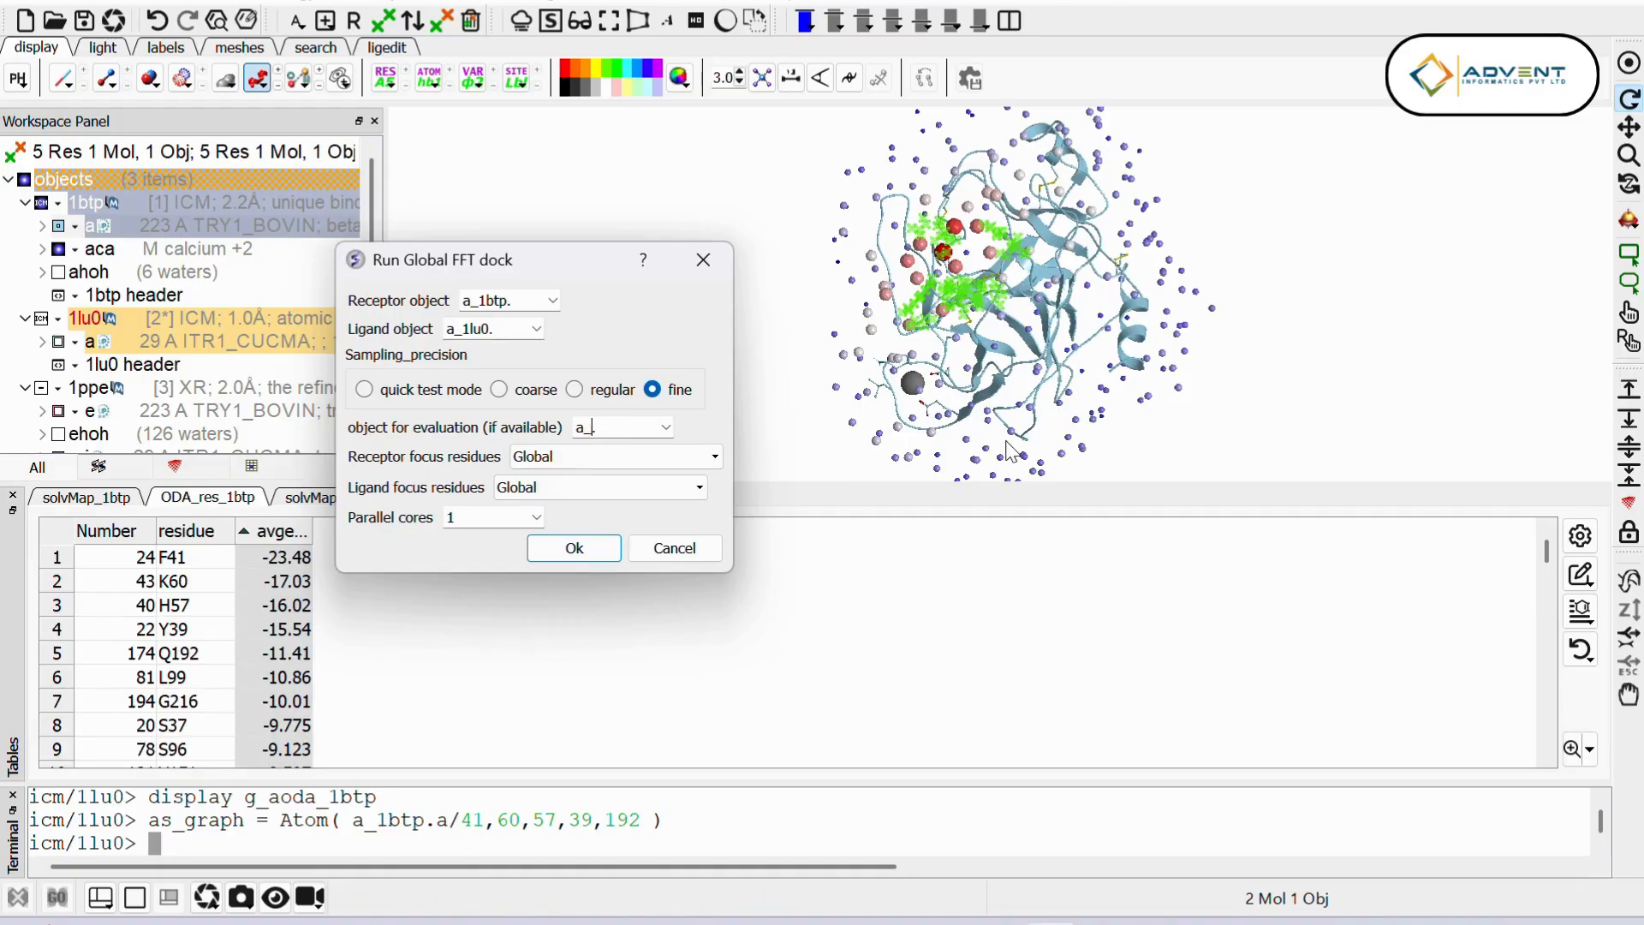
{"action": "type", "text": "1ppe."}
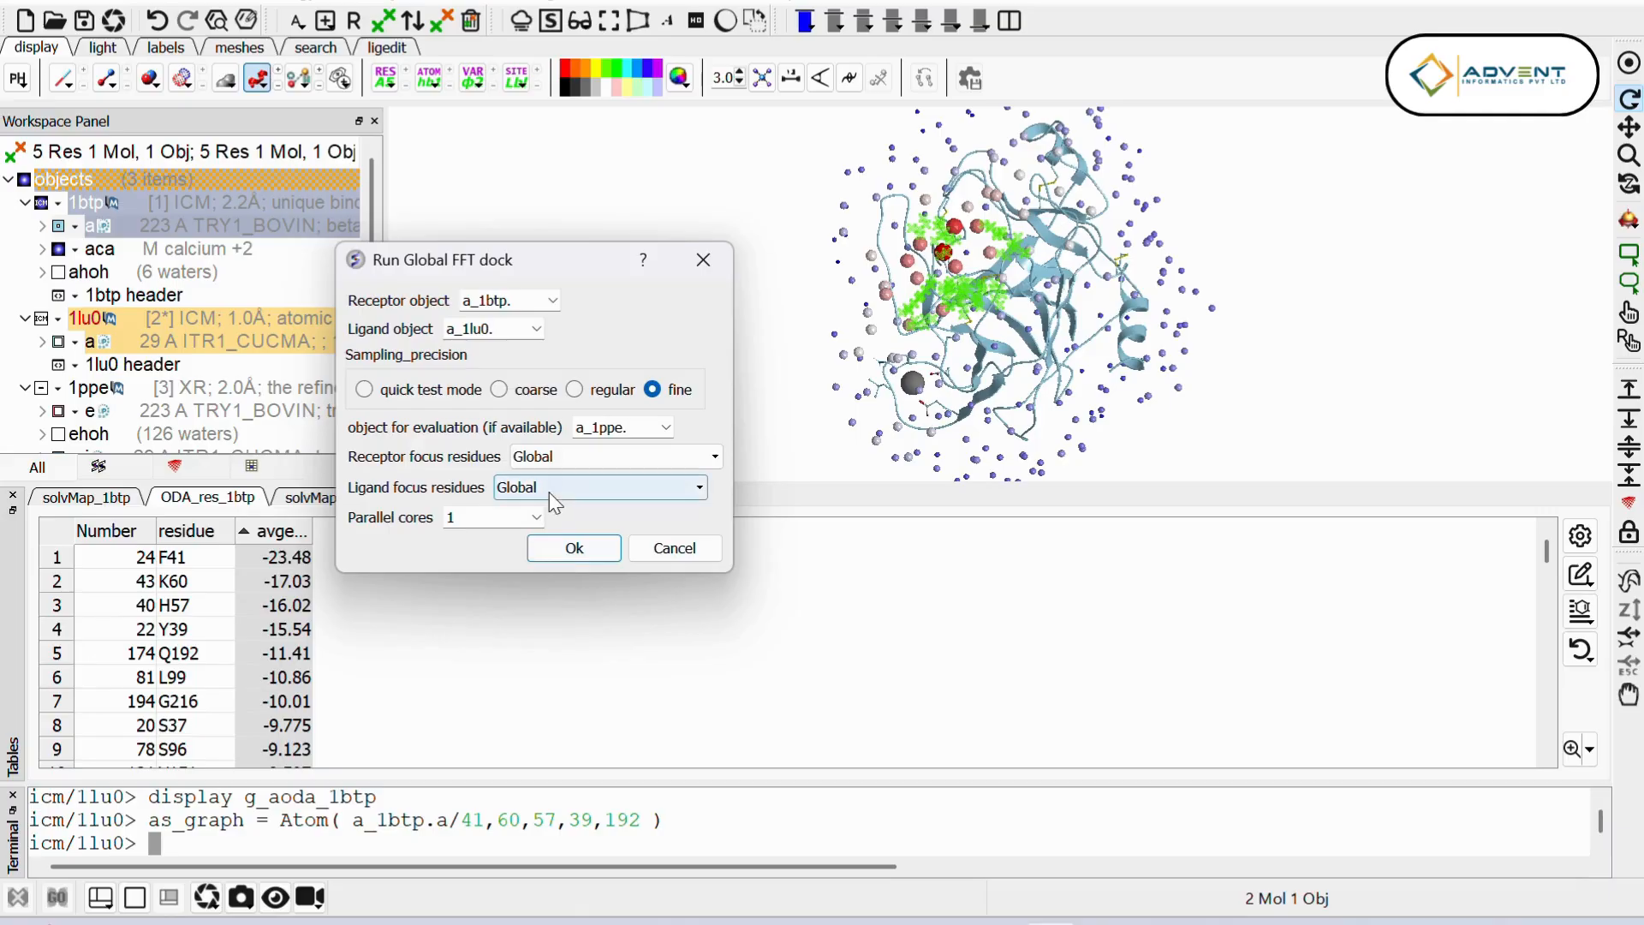
{"action": "left_click", "coordinate": [666, 427]}
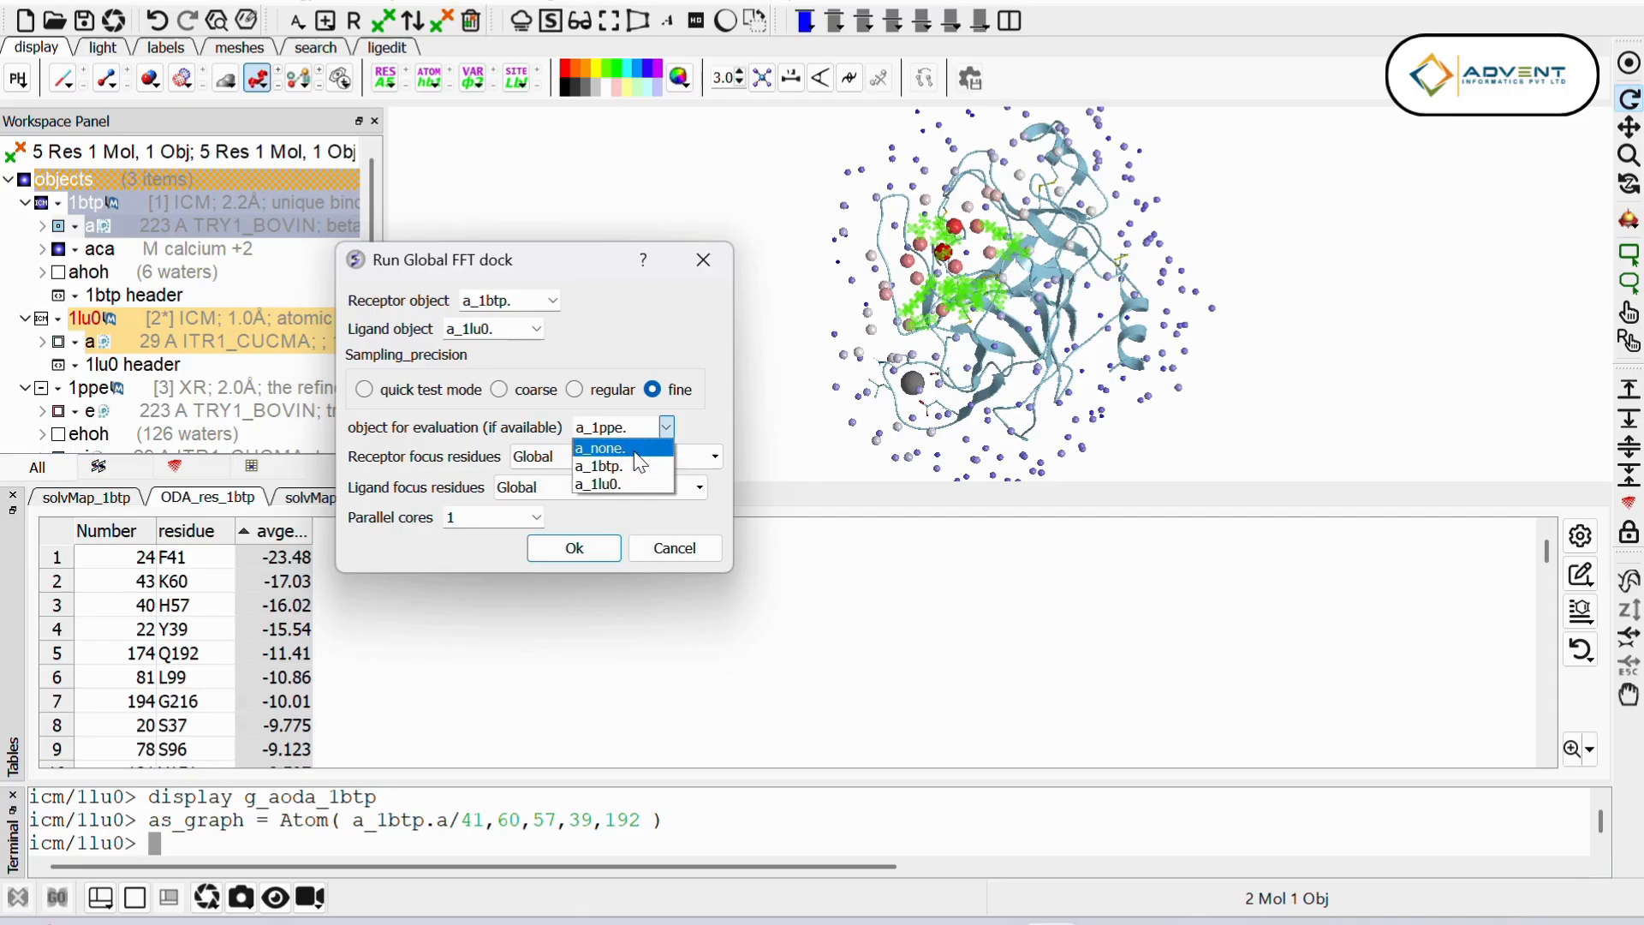
{"action": "left_click", "coordinate": [604, 447]}
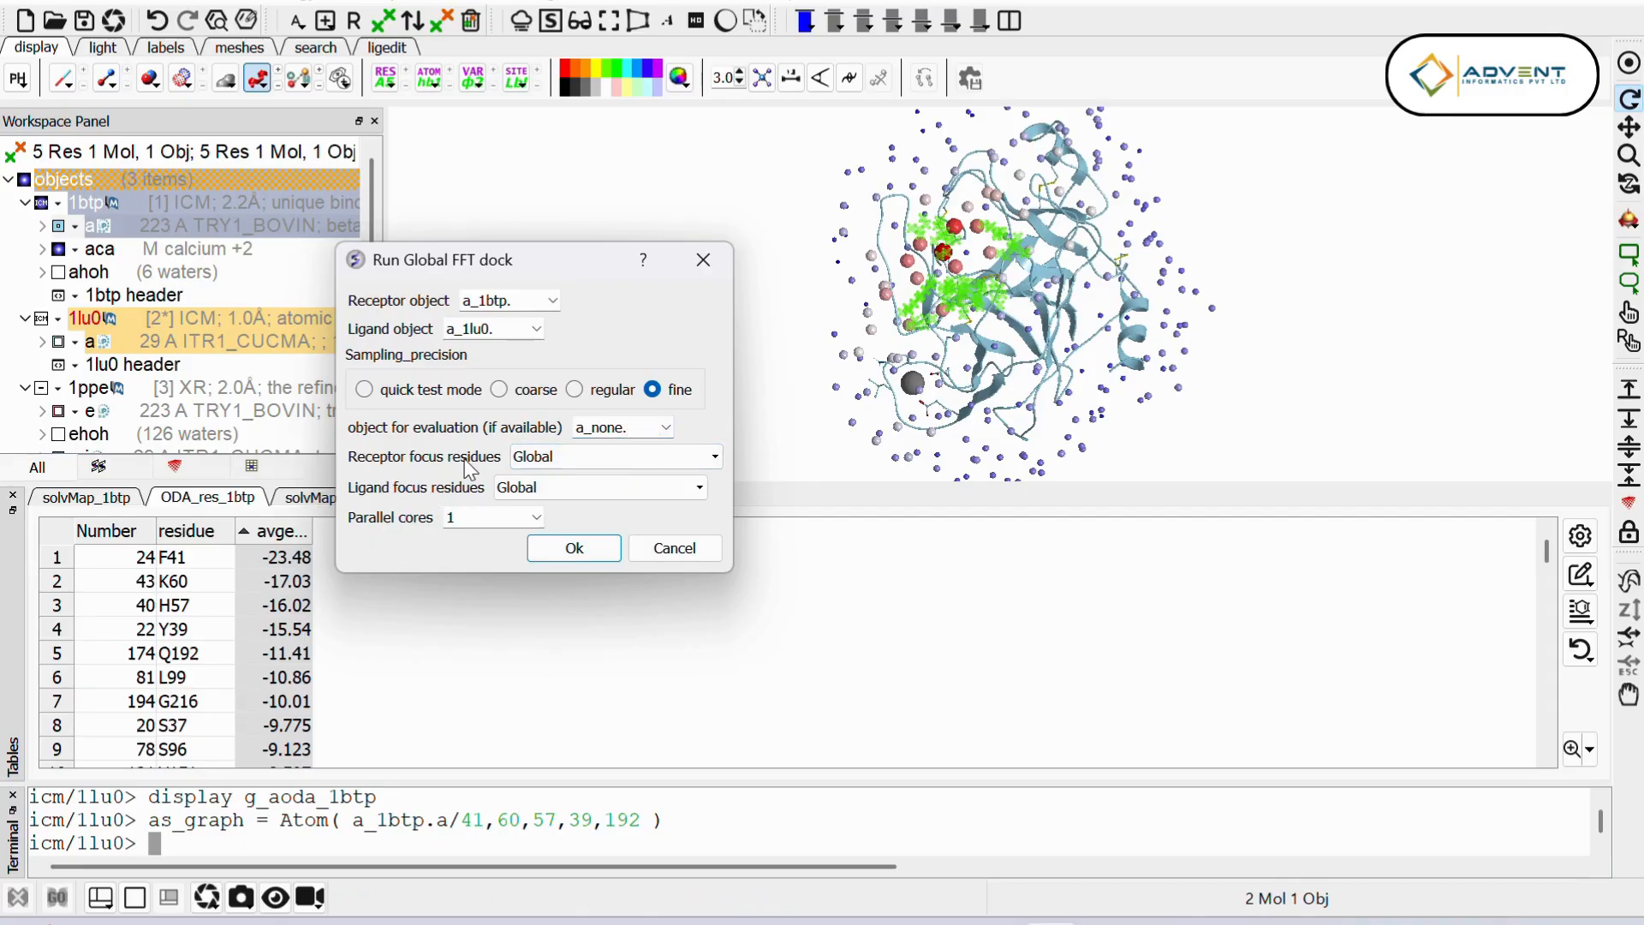
Step: Use the green graphics selection as receptor focus residues and the orange one as ligand focus residues, with focus cross contact enabled
{"action": "left_click", "coordinate": [567, 464]}
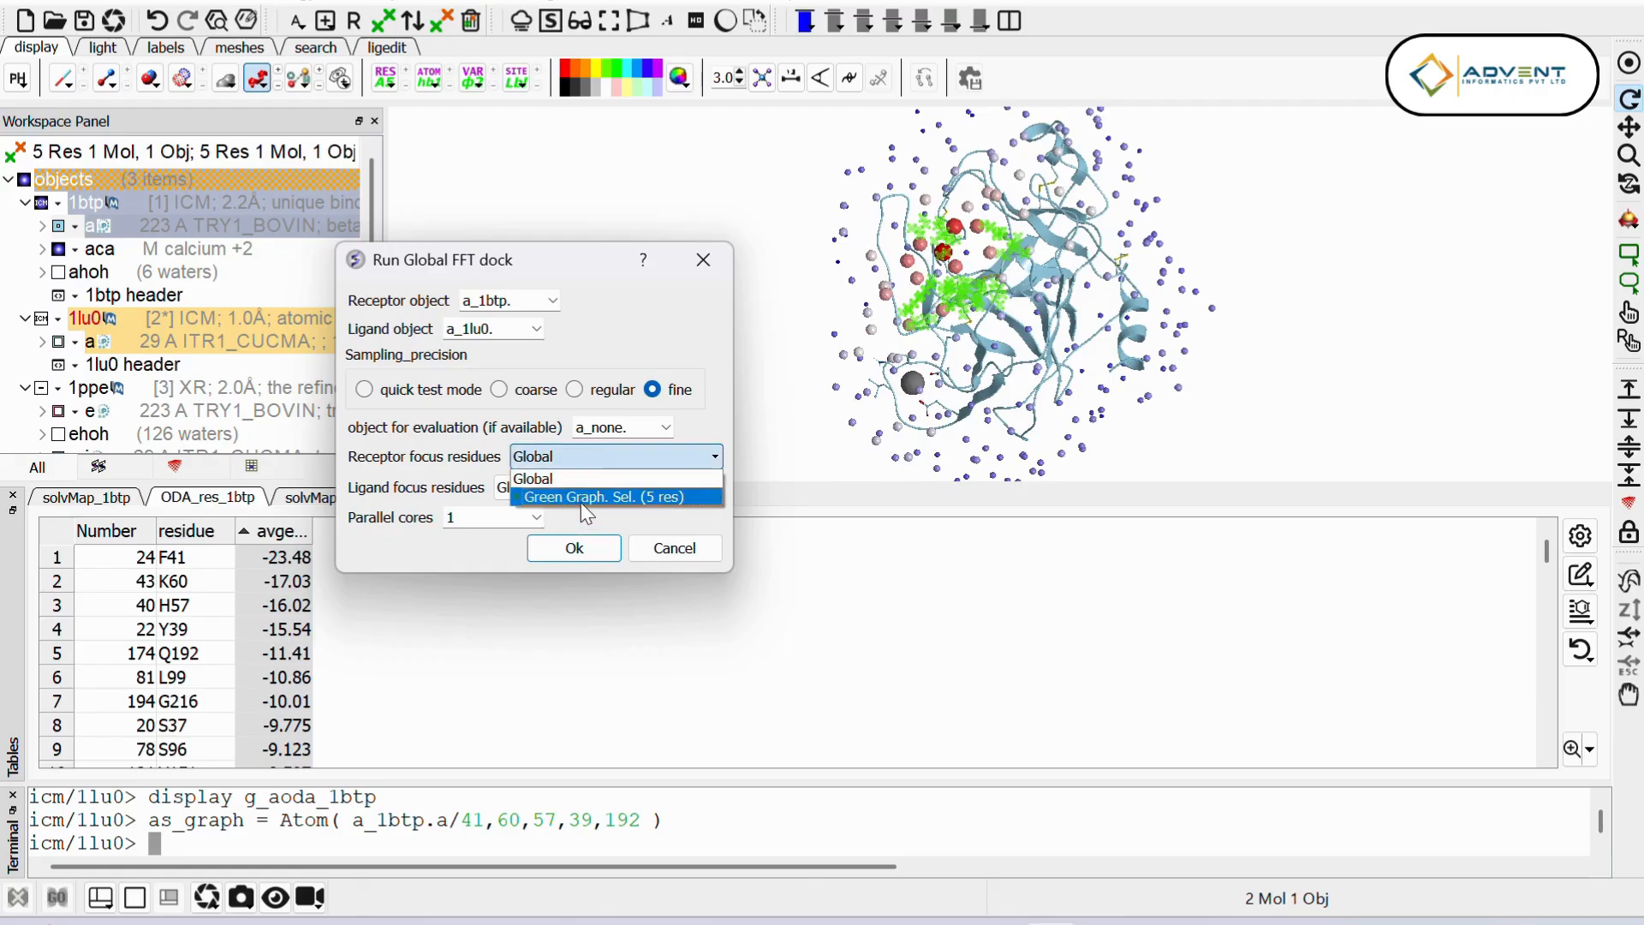
{"action": "left_click", "coordinate": [583, 498]}
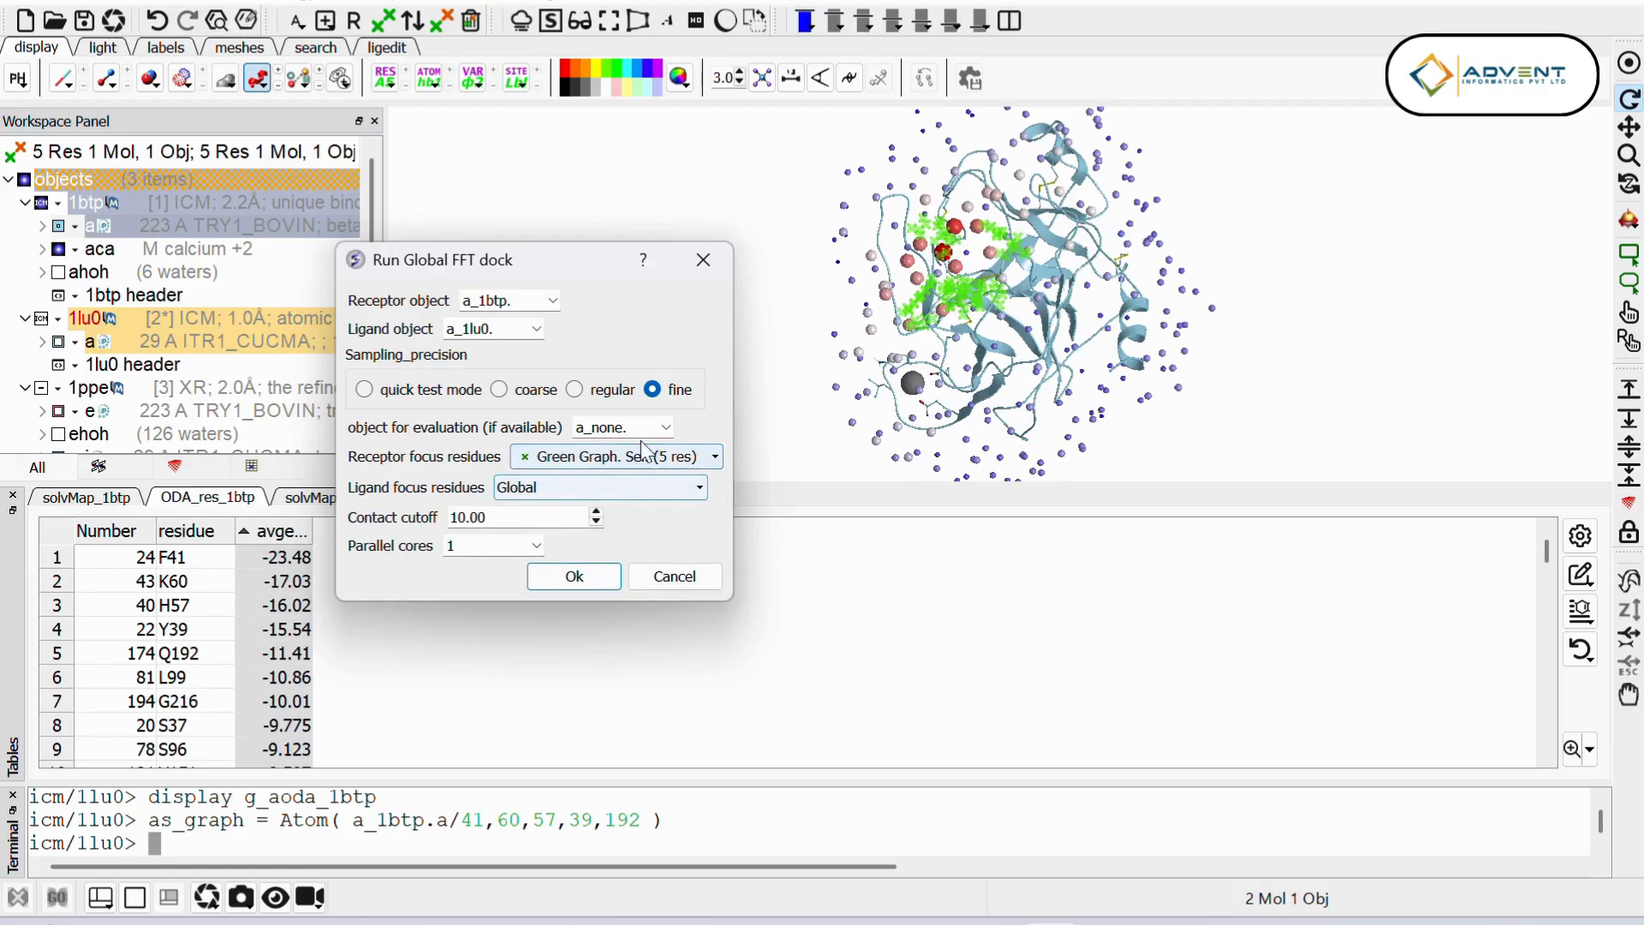
{"action": "left_click", "coordinate": [606, 486]}
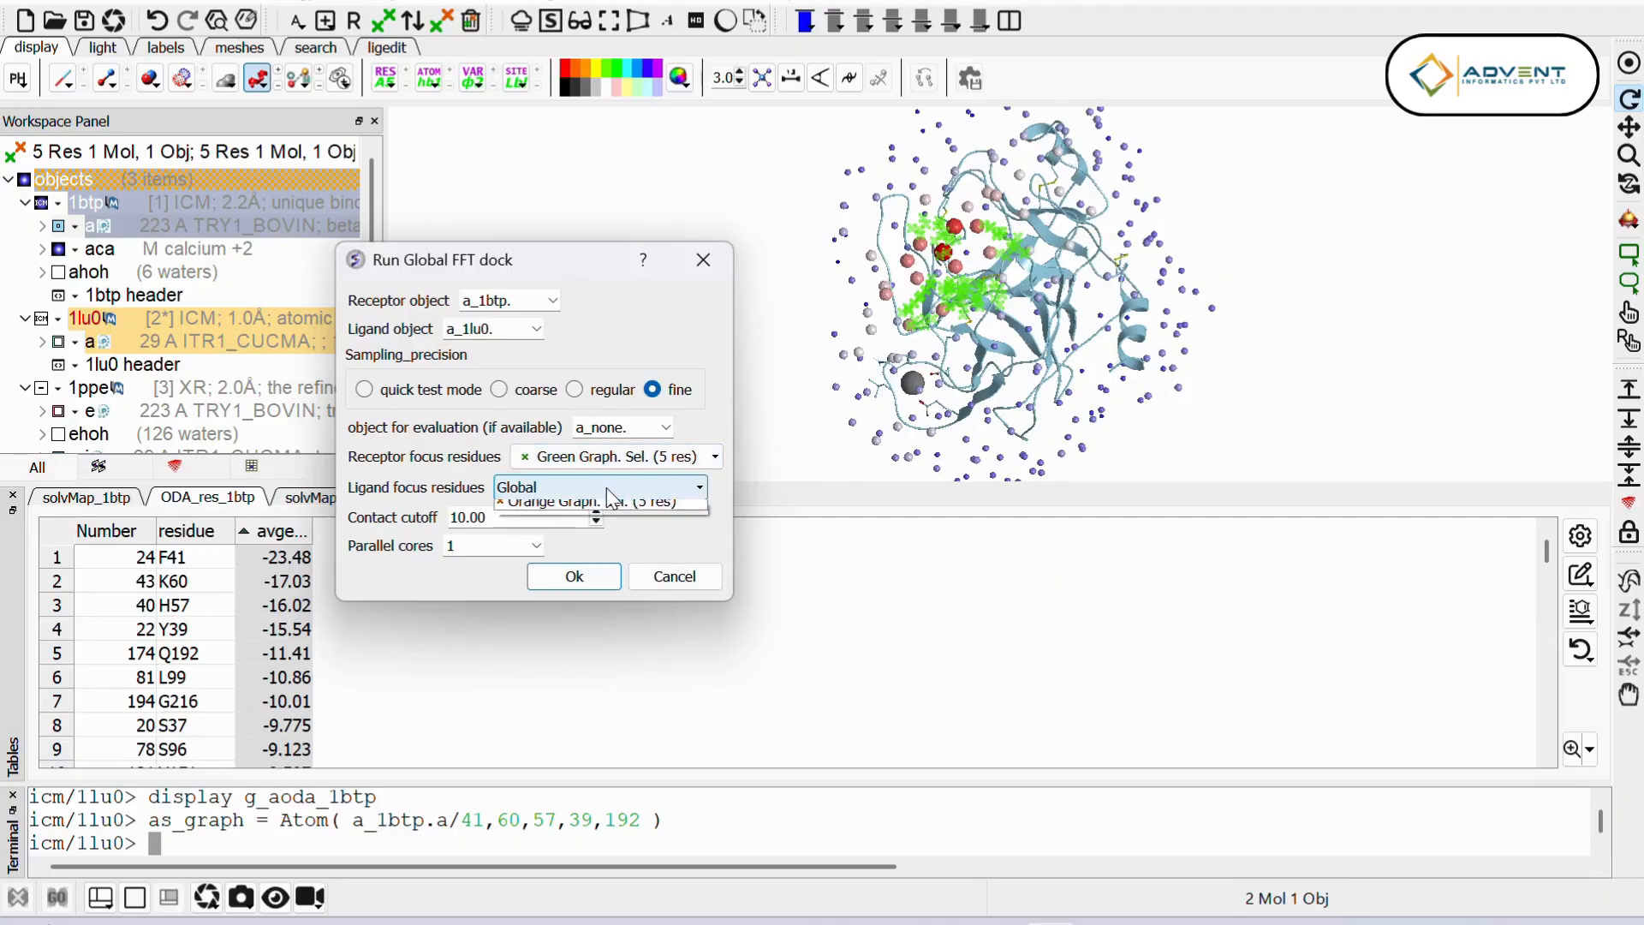
{"action": "left_click", "coordinate": [609, 525]}
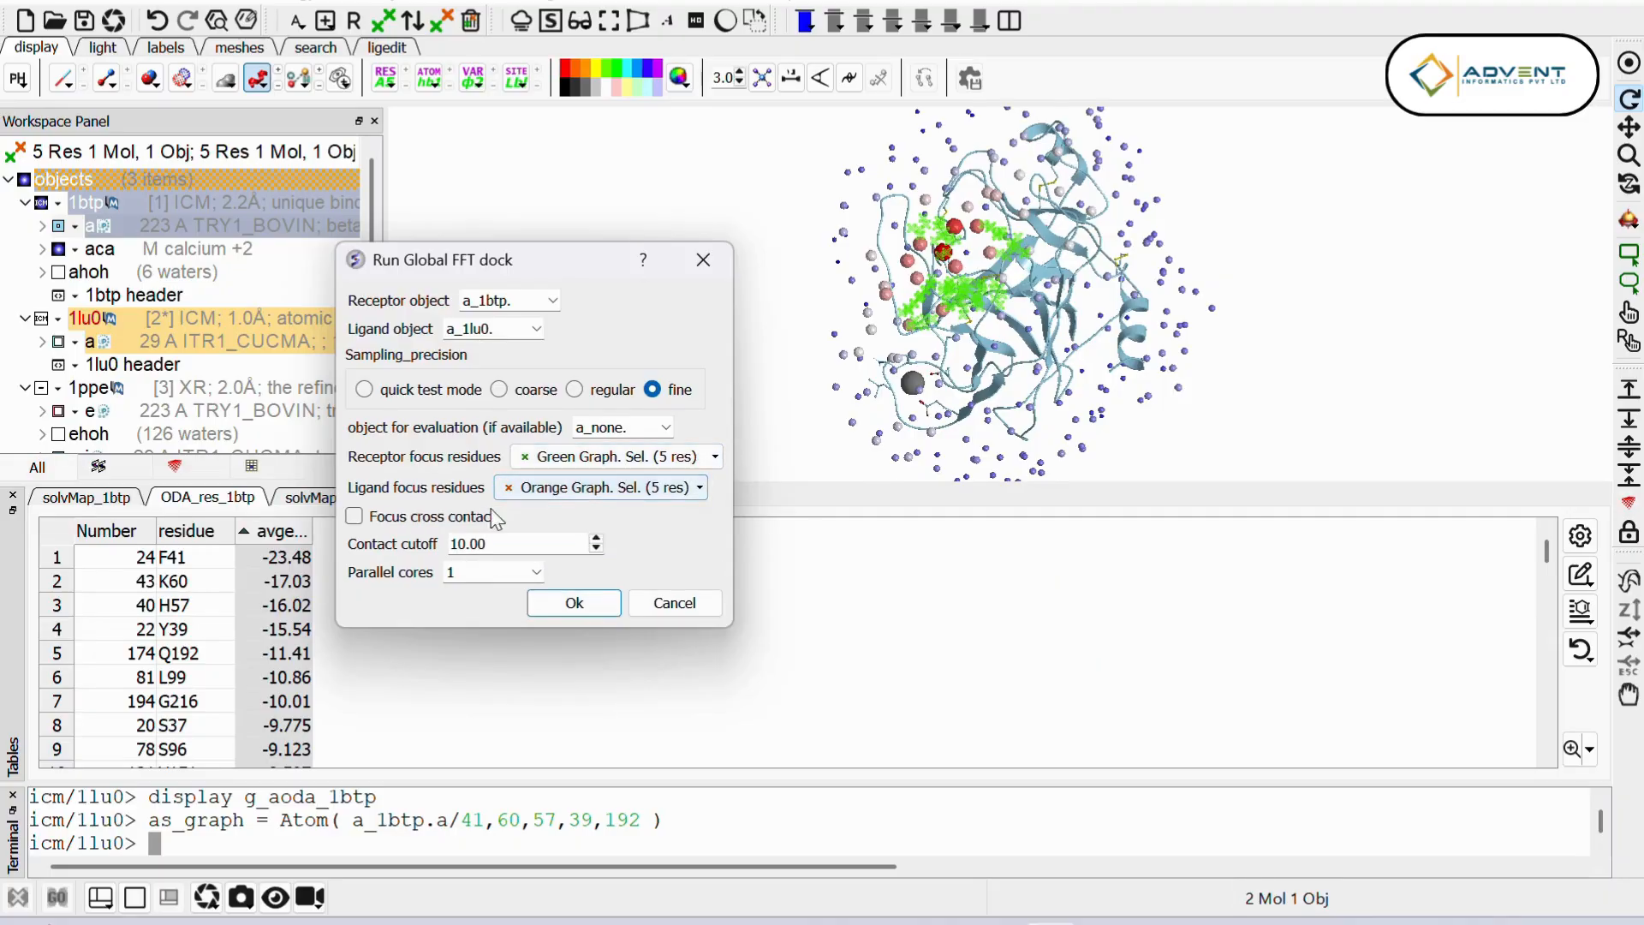
{"action": "left_click", "coordinate": [353, 518]}
Step: Set the parallel cores to 8 and start the global FFT docking run
{"action": "left_click", "coordinate": [535, 571]}
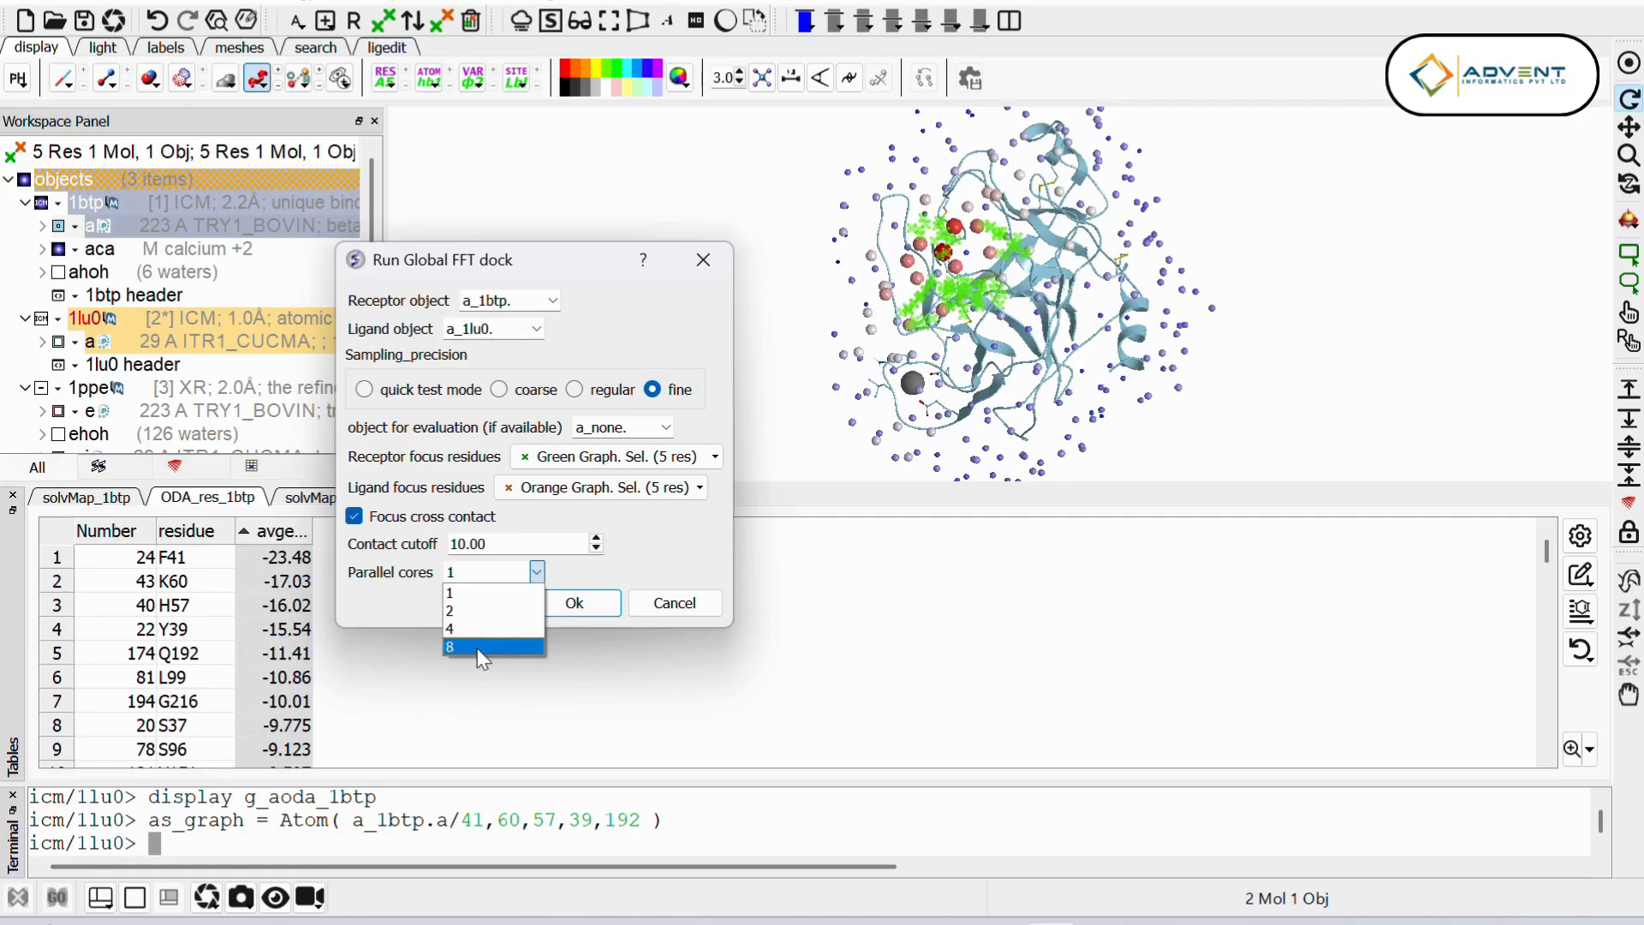
{"action": "left_click", "coordinate": [601, 576]}
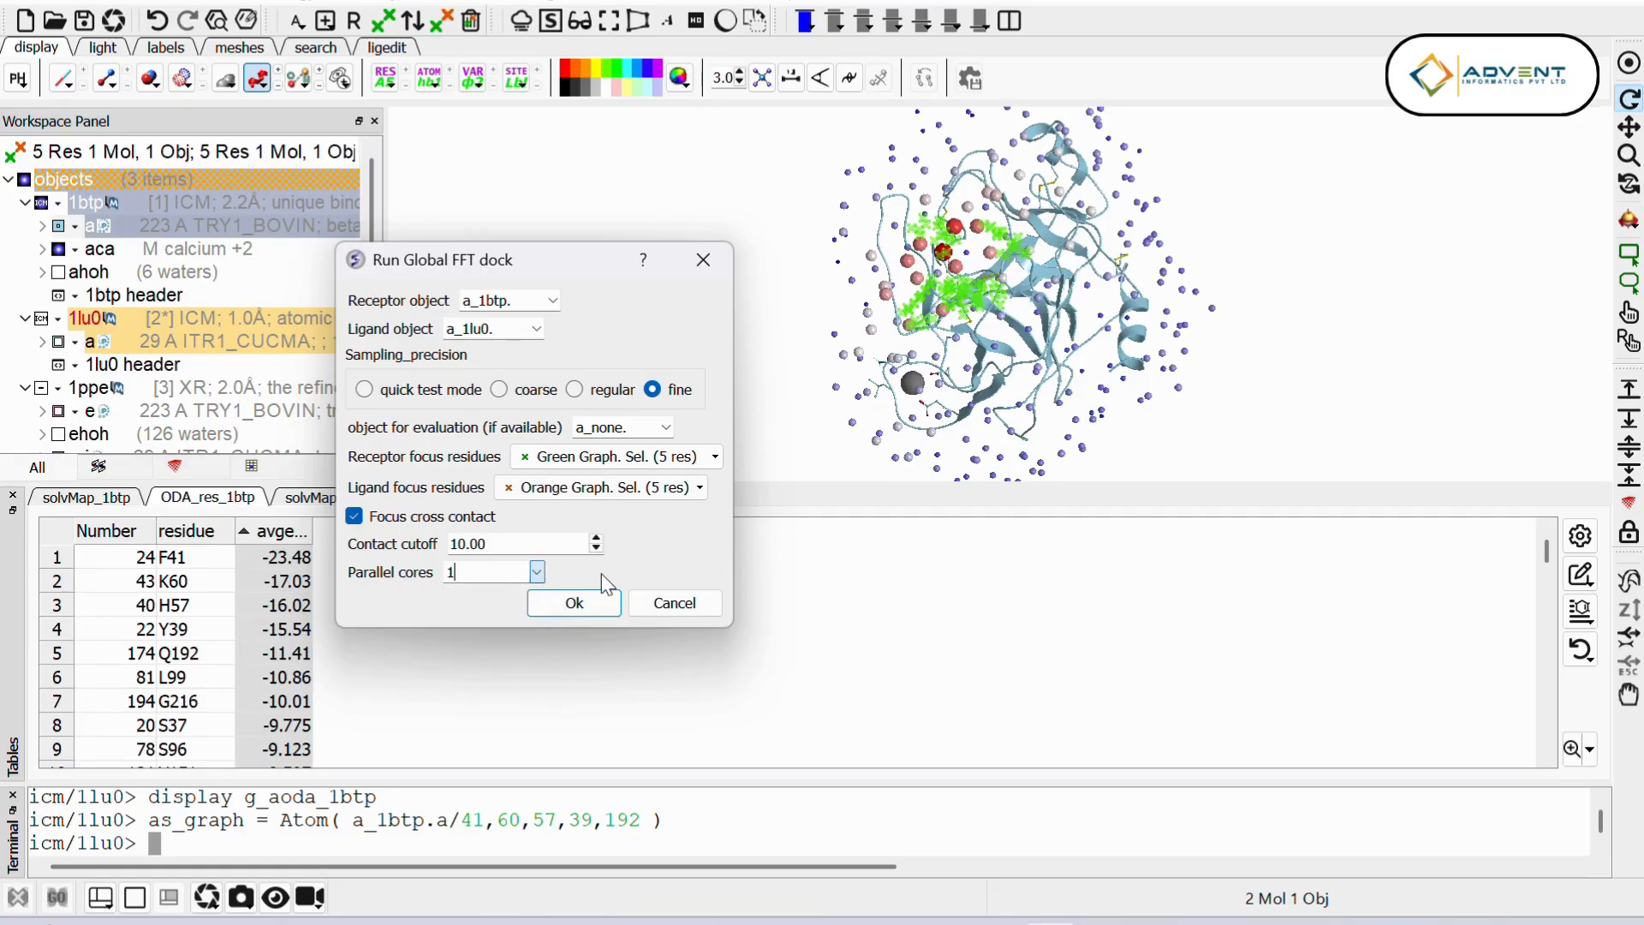
{"action": "left_click", "coordinate": [539, 574]}
{"action": "left_click", "coordinate": [490, 648]}
{"action": "left_click", "coordinate": [589, 610]}
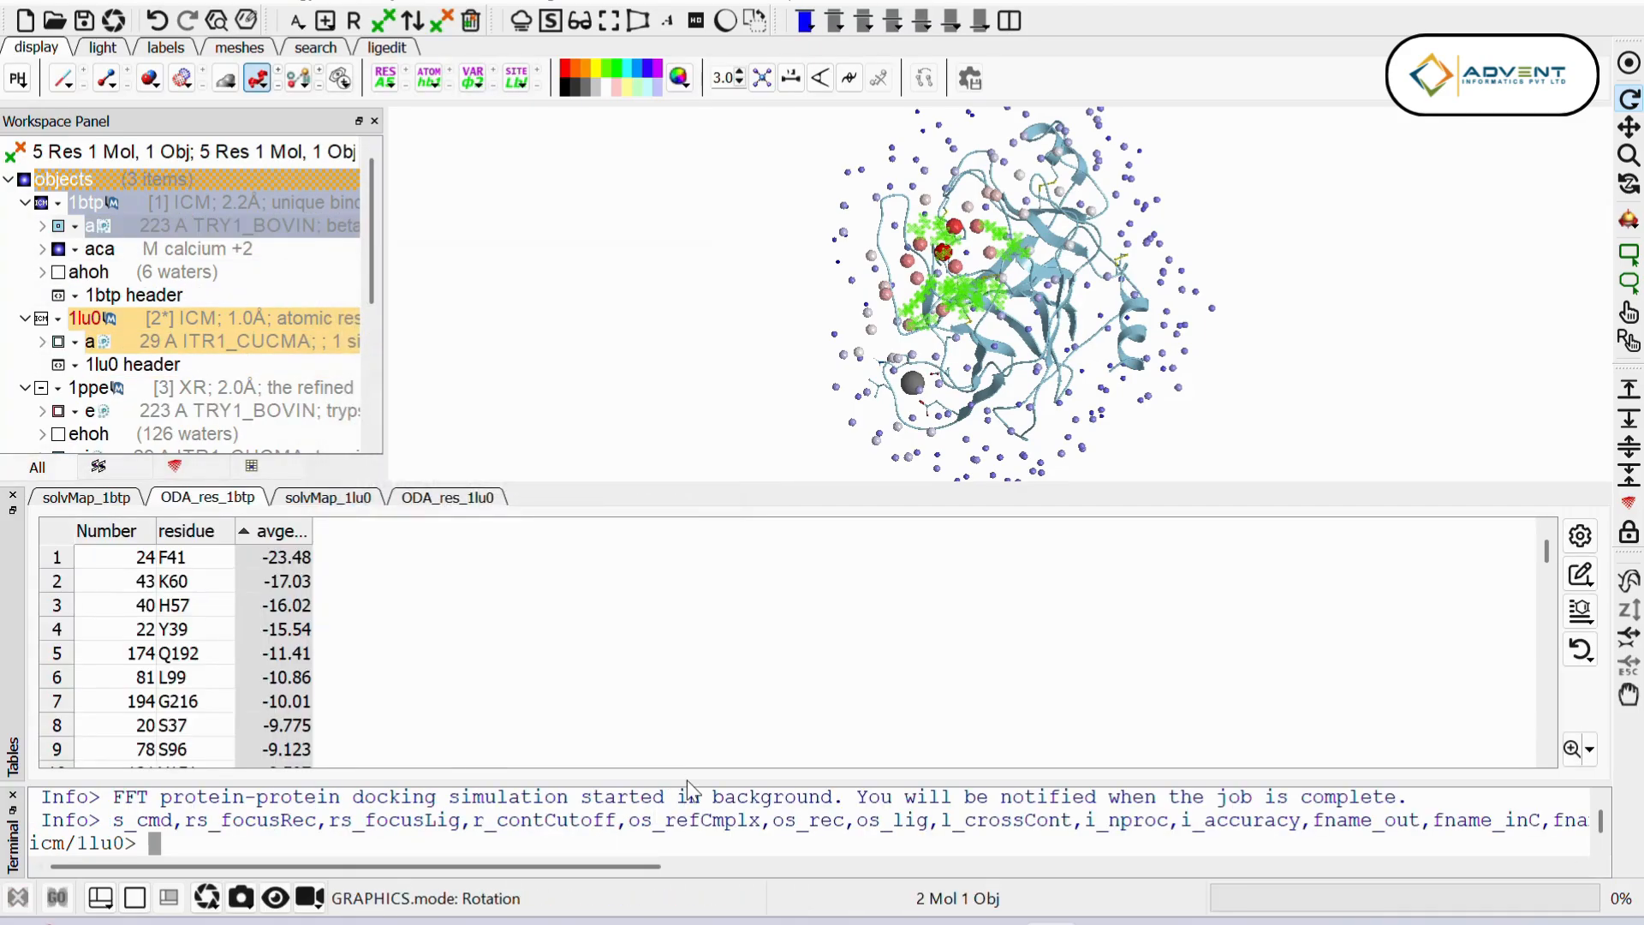
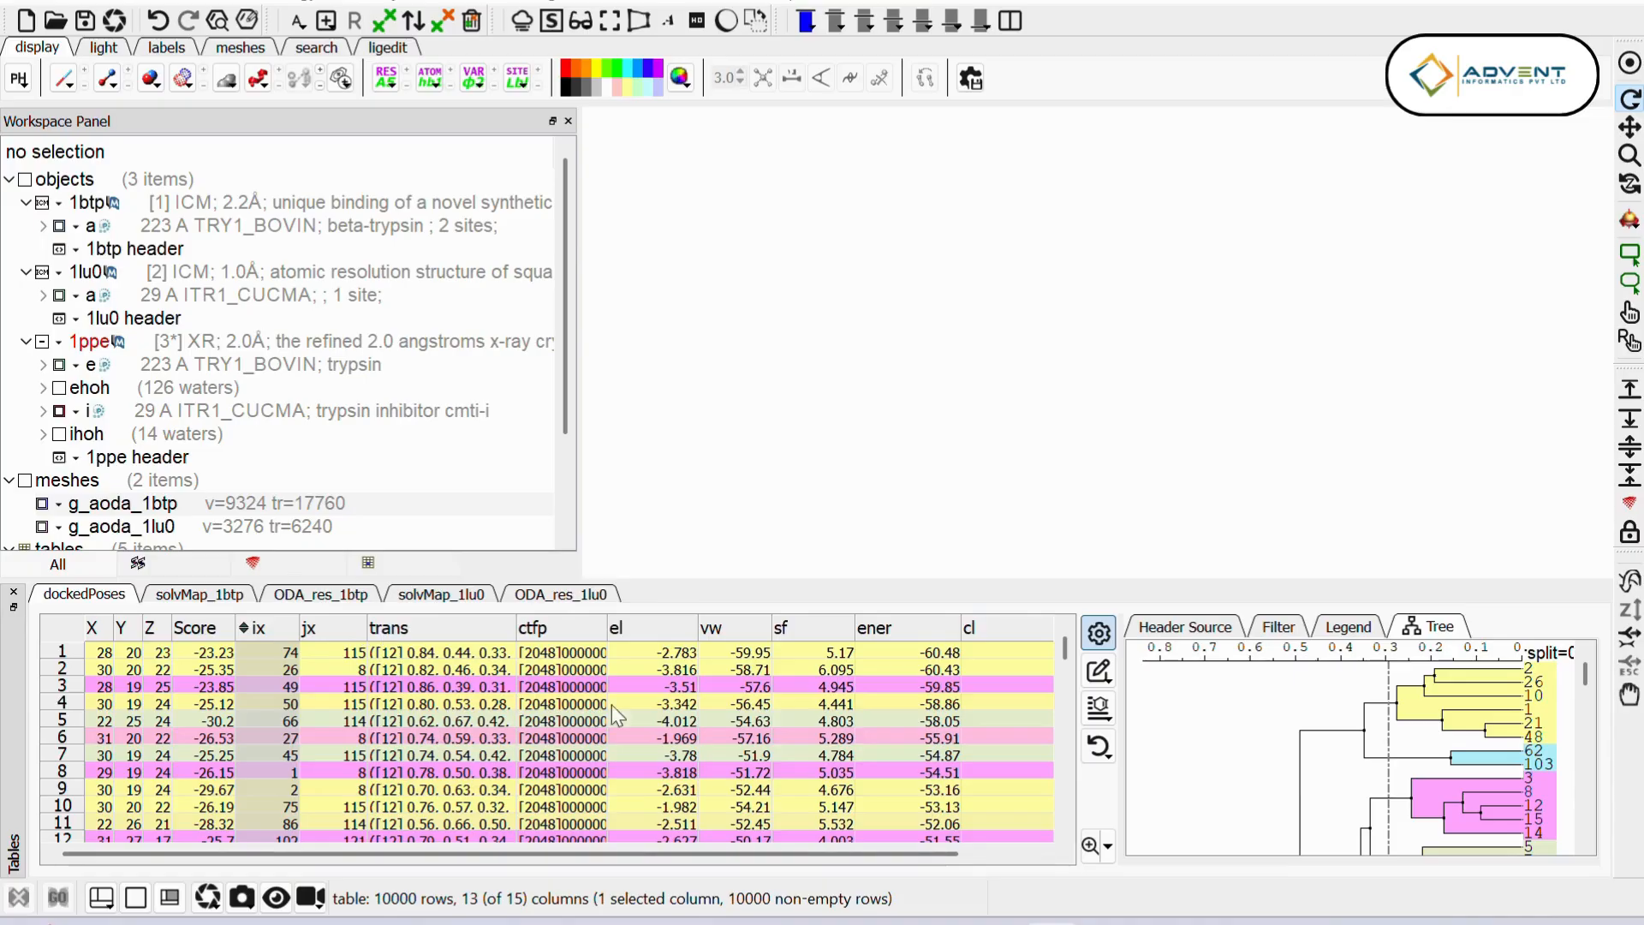
Step: Load the first-ranked pose from the dockedPoses table and display the docked complex in the 3D view
{"action": "left_click_drag", "start_coordinate": [605, 619], "coordinate": [653, 631]}
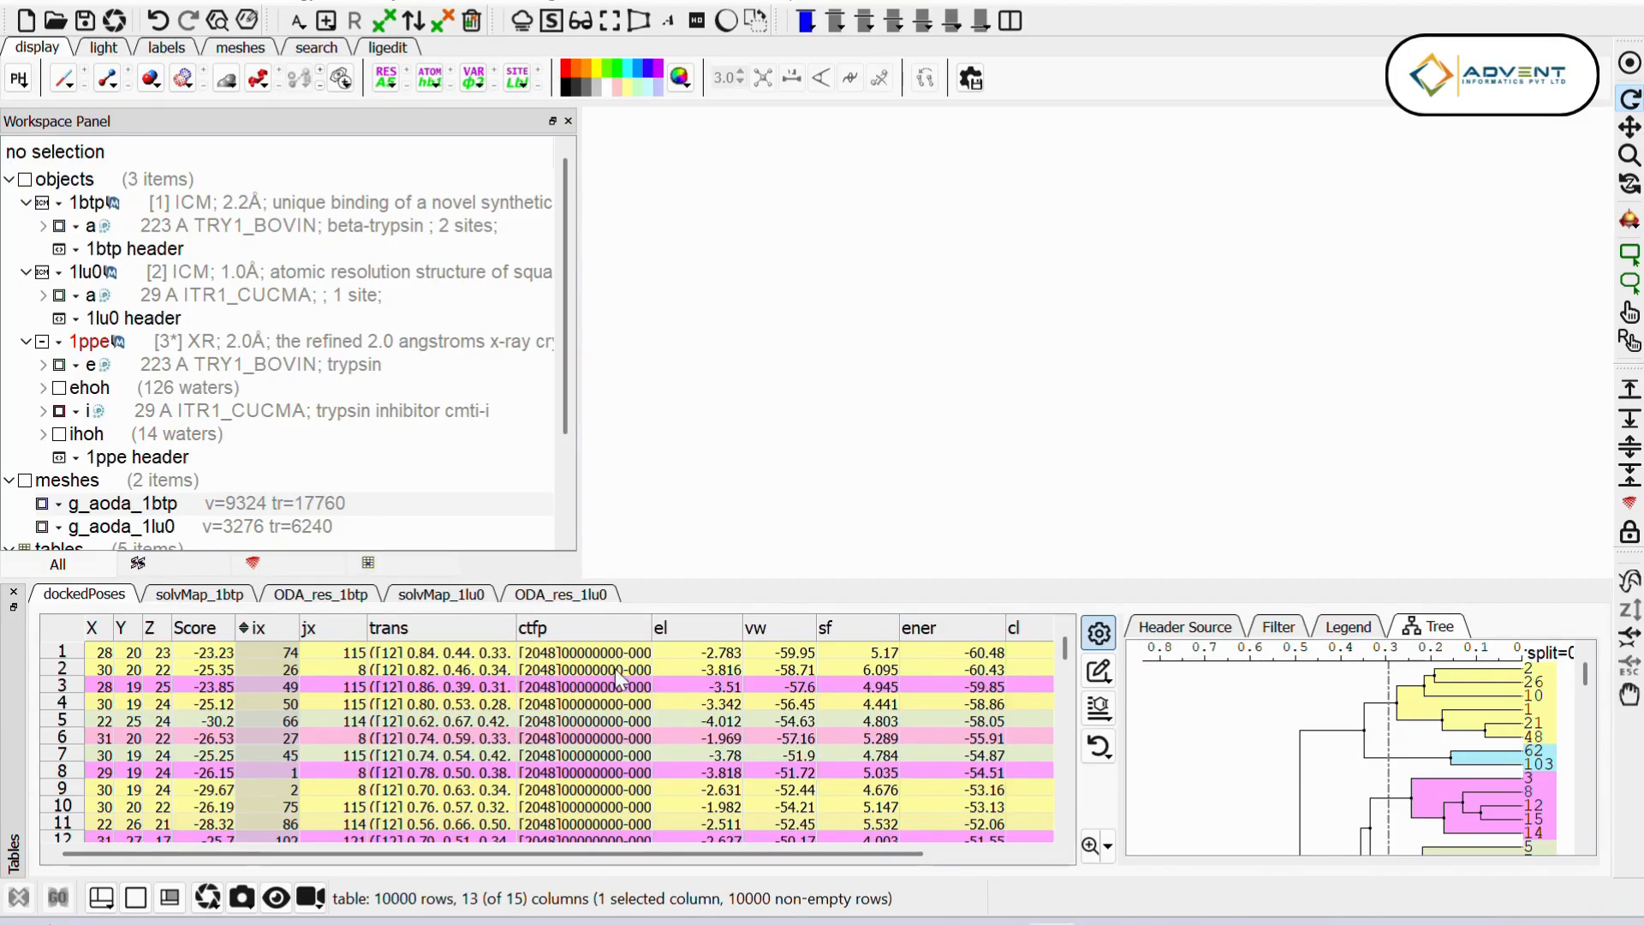
{"action": "left_click_drag", "start_coordinate": [716, 855], "coordinate": [827, 860]}
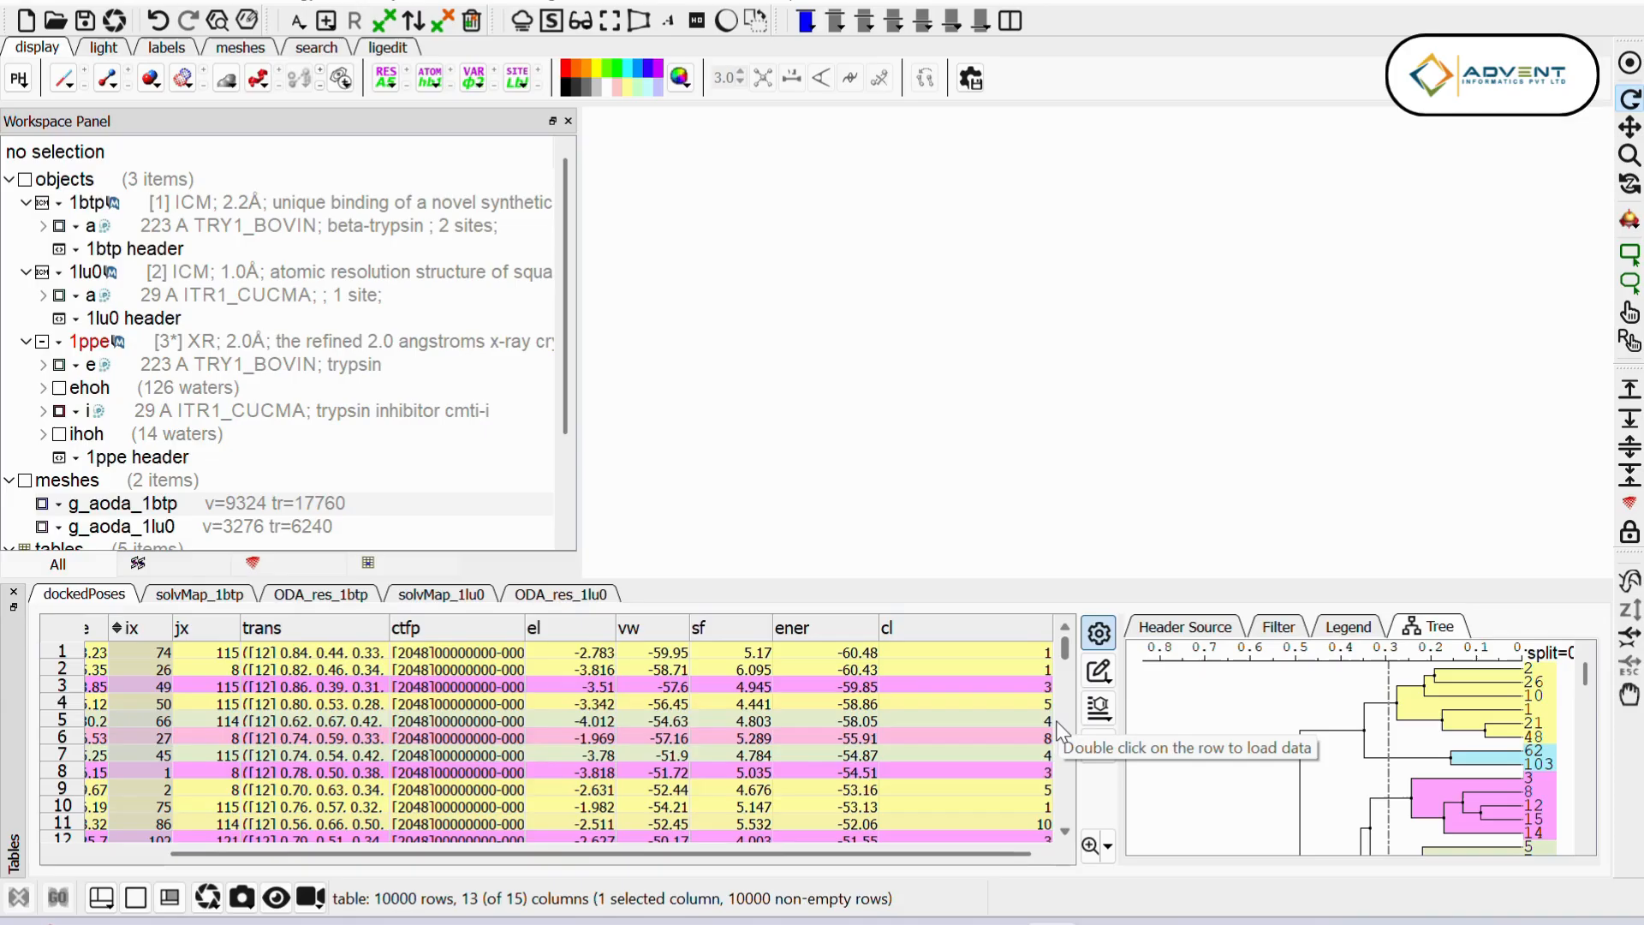
{"action": "left_click_drag", "start_coordinate": [1004, 856], "coordinate": [932, 859]}
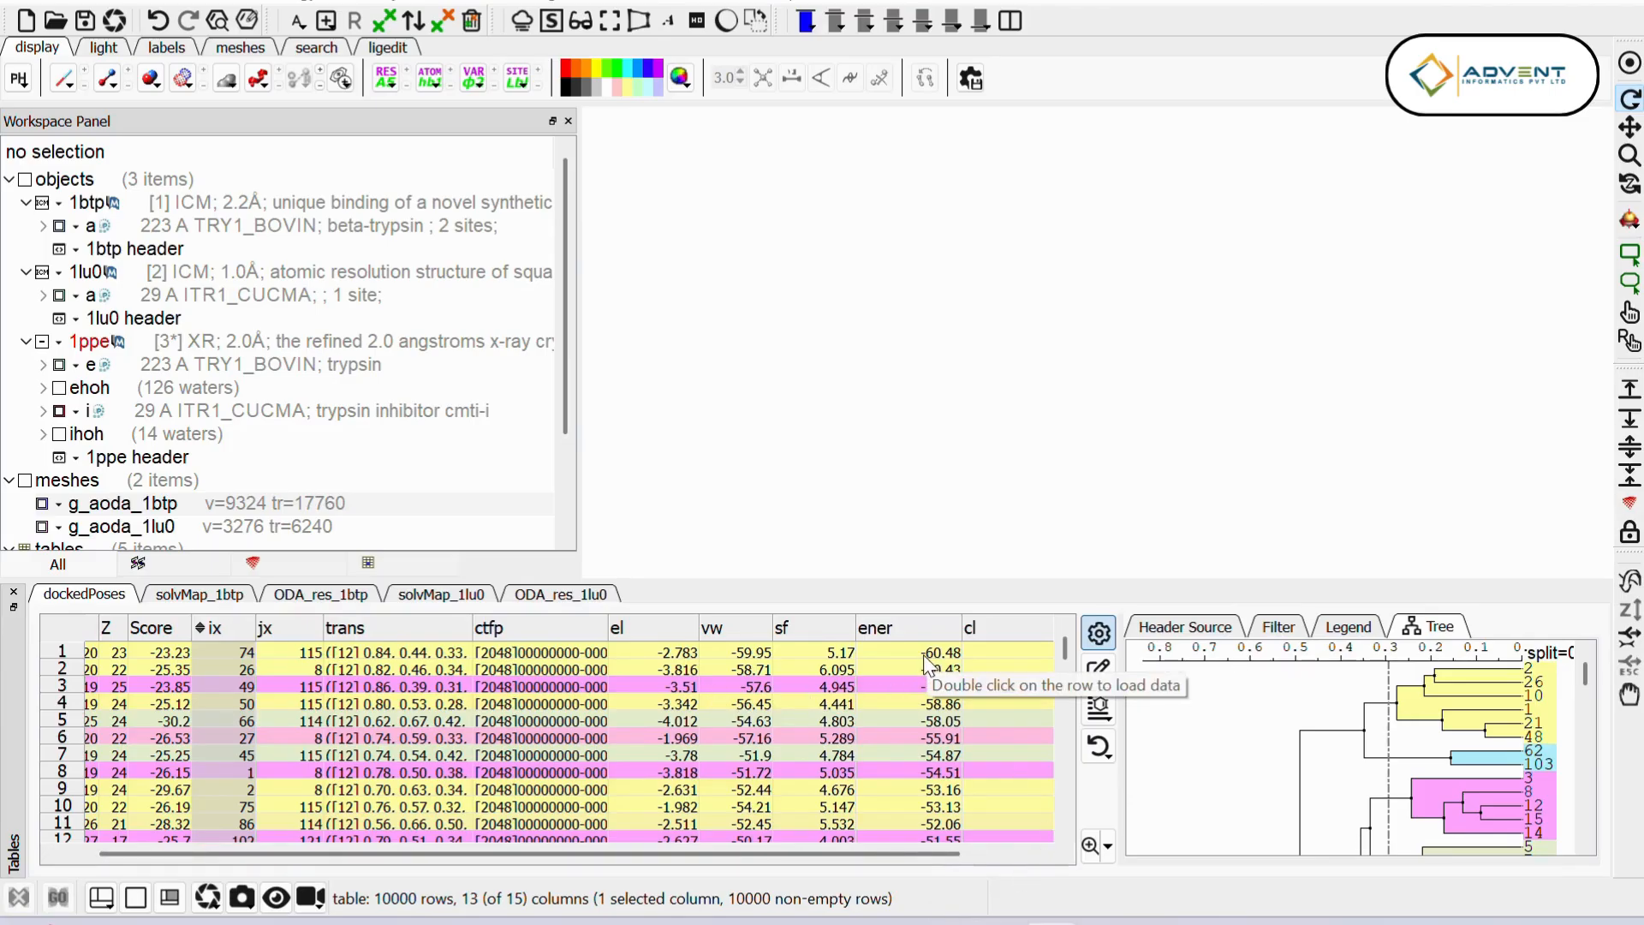
{"action": "left_click", "coordinate": [899, 653]}
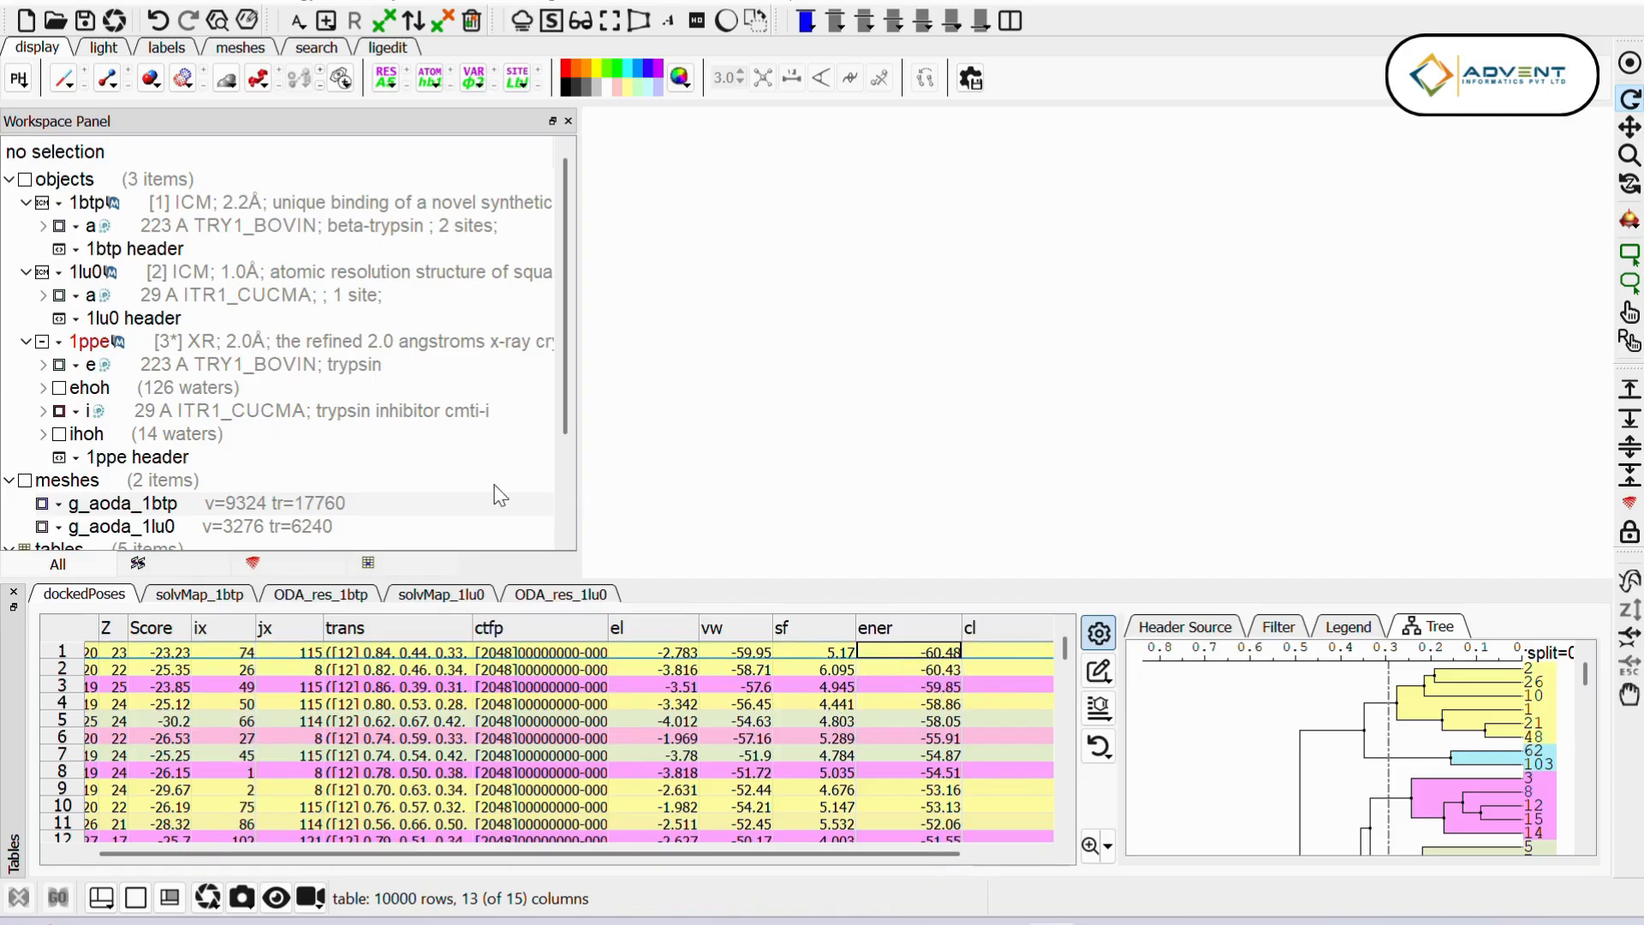
{"action": "double_click", "coordinate": [900, 654]}
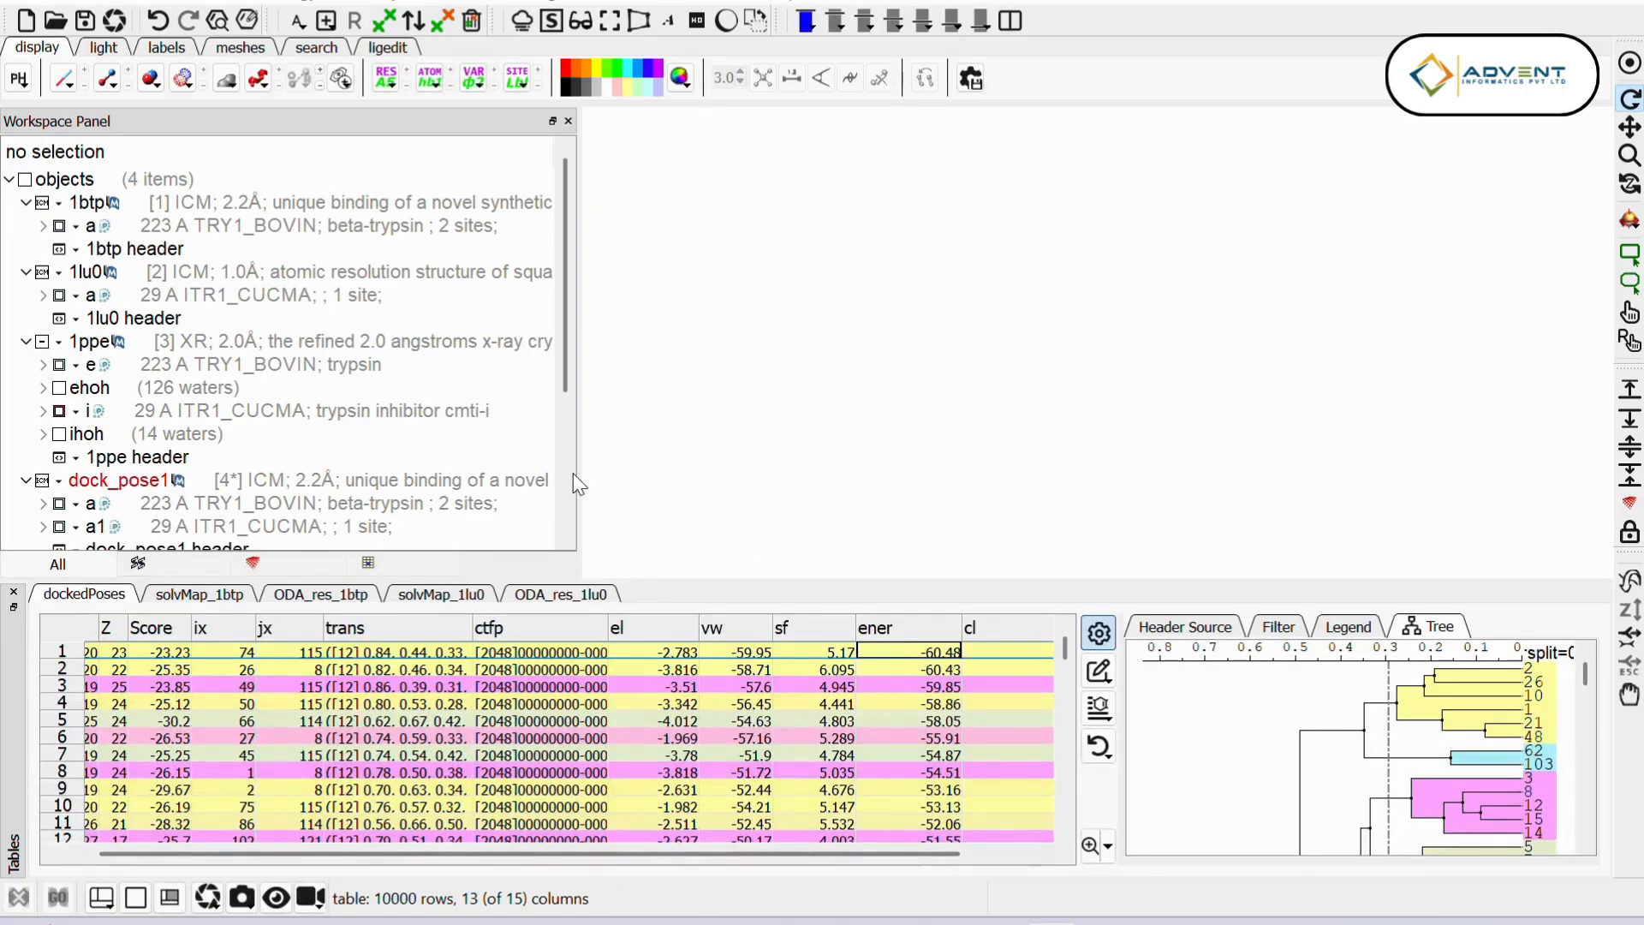
{"action": "scroll", "coordinate": [267, 394], "scroll_direction": "down", "scroll_amount": 3}
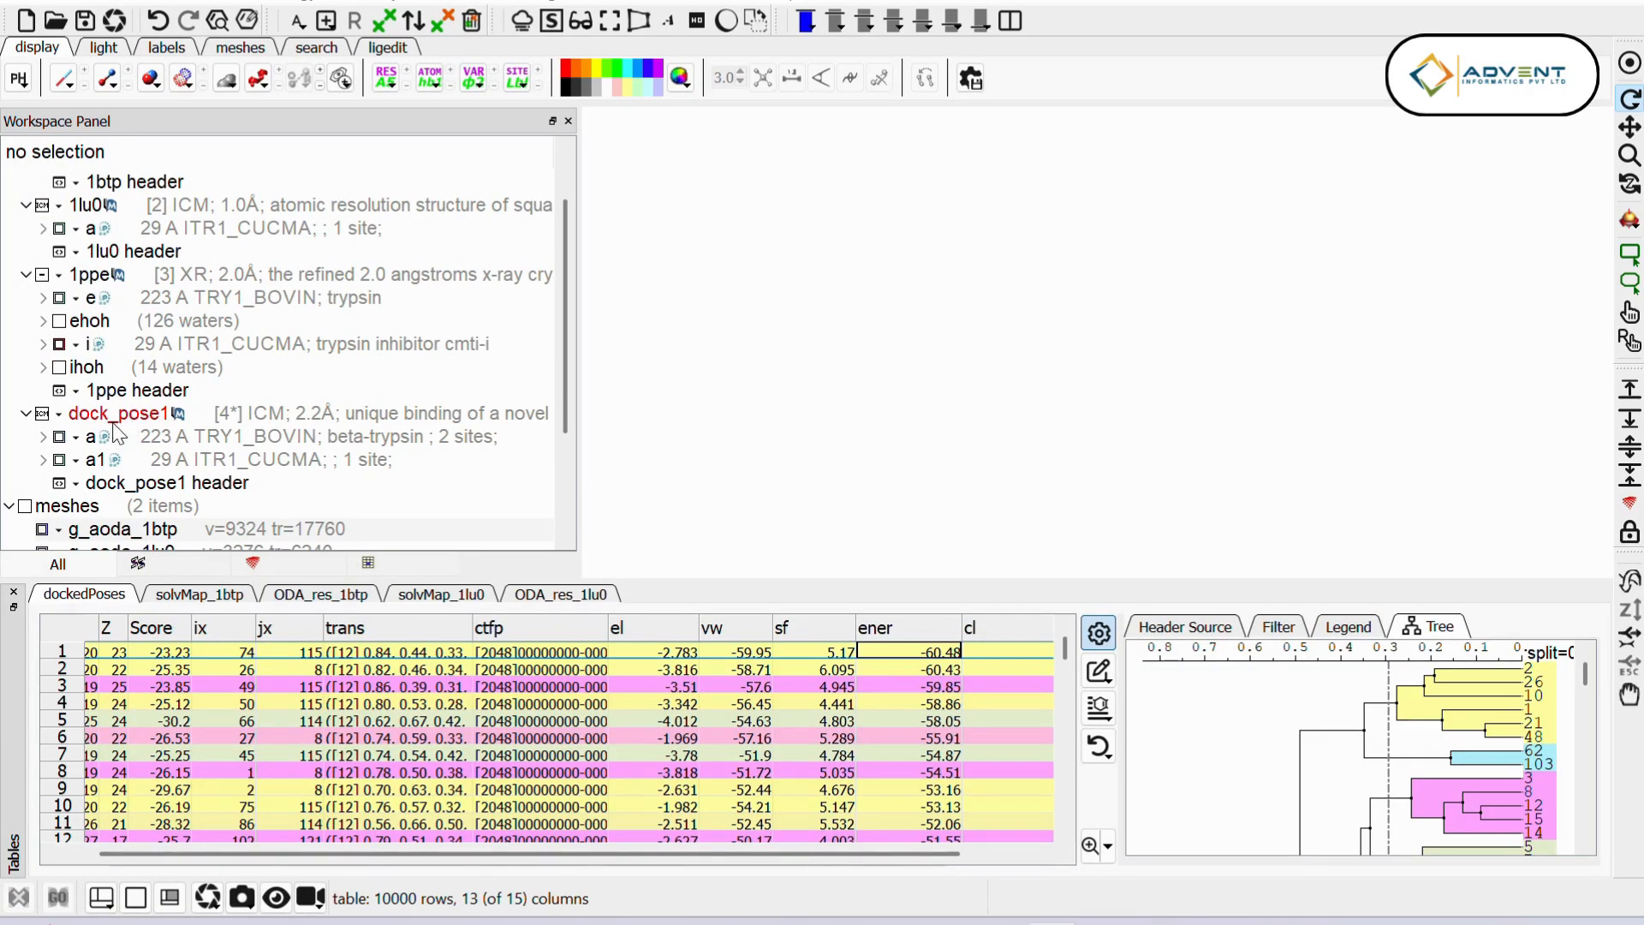
{"action": "left_click", "coordinate": [42, 414]}
{"action": "left_click_drag", "start_coordinate": [1164, 377], "coordinate": [784, 399]}
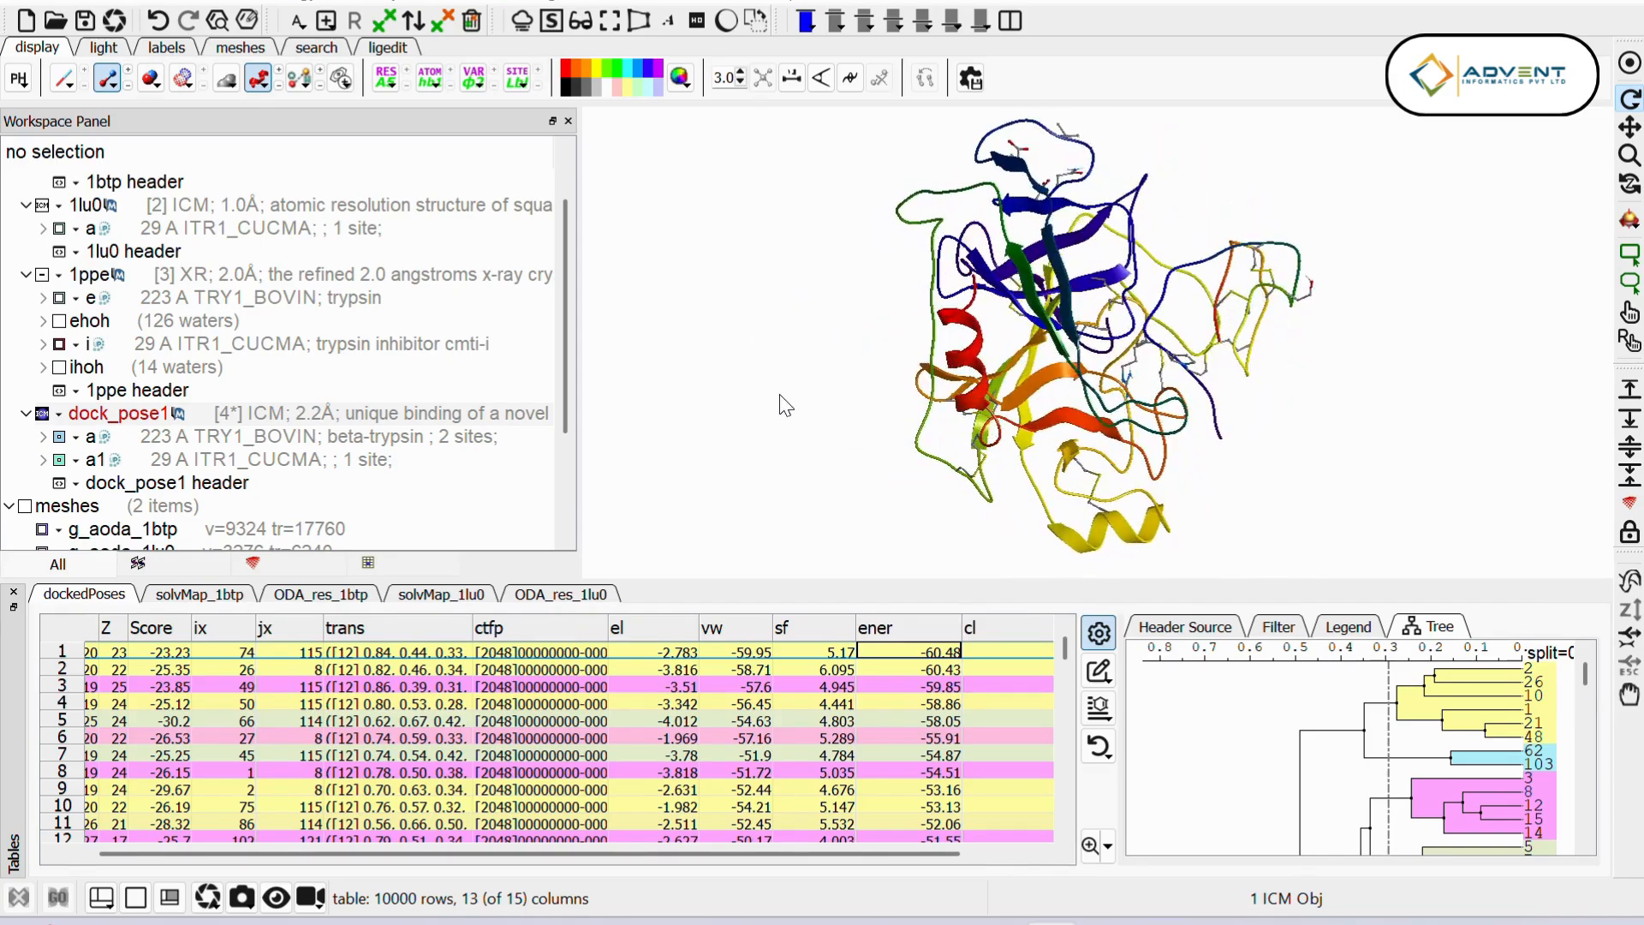
Step: Toggle the visibility of the inhibitor chain a1 and the trypsin chain a of the docked pose to examine each partner
{"action": "left_click", "coordinate": [60, 460]}
{"action": "left_click", "coordinate": [60, 460]}
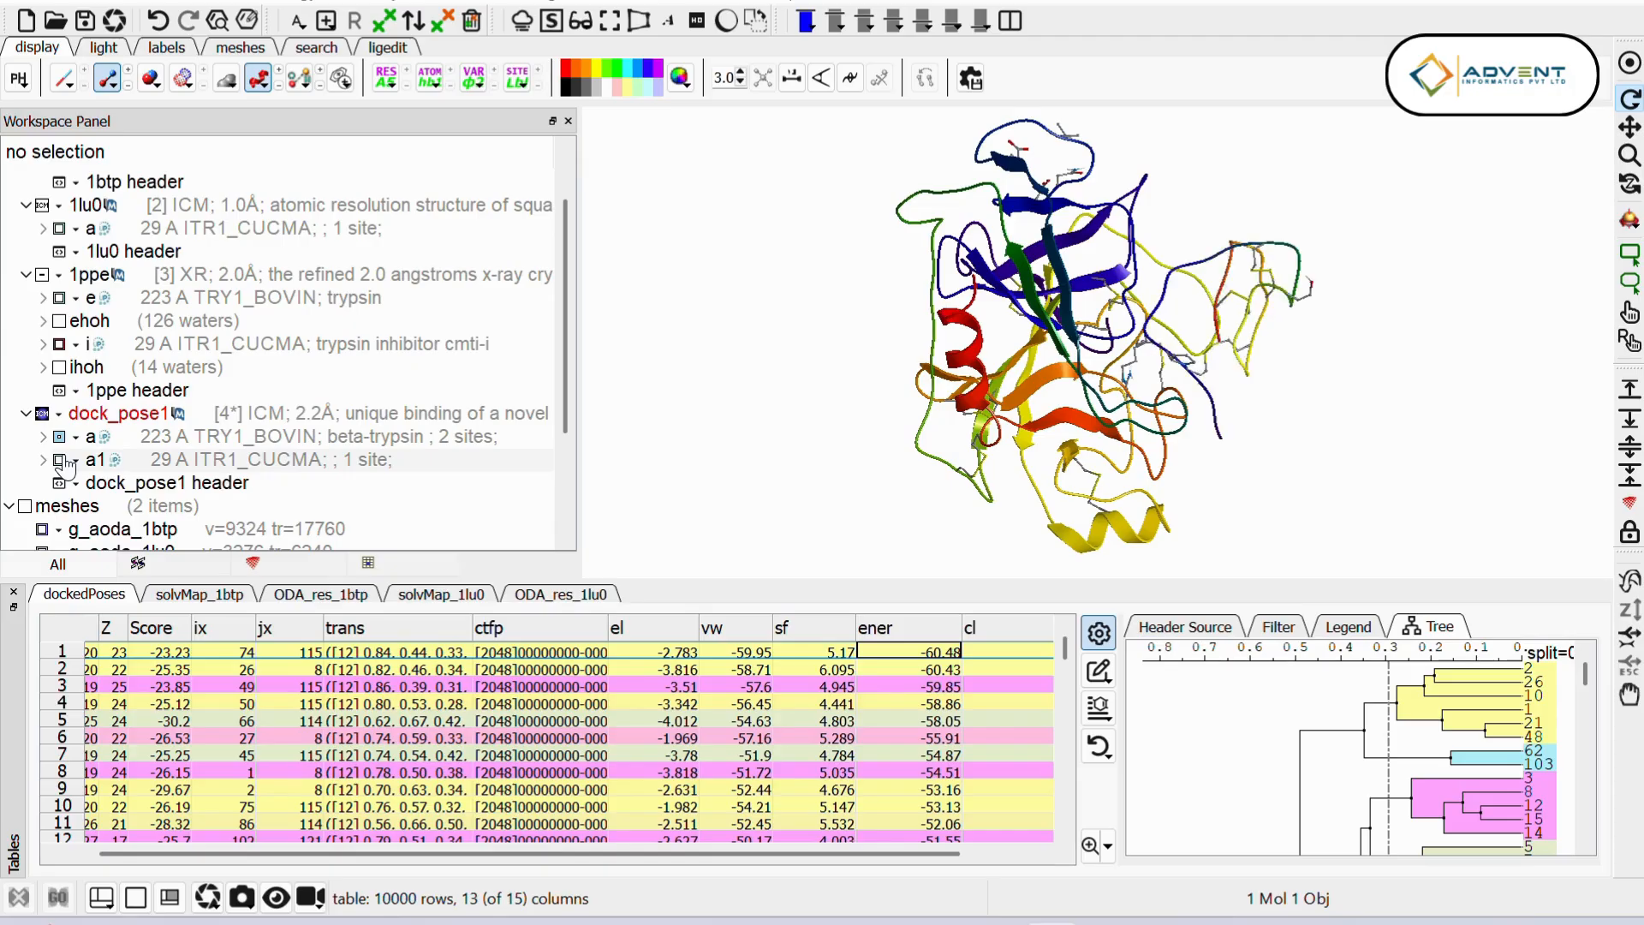
{"action": "left_click", "coordinate": [60, 437]}
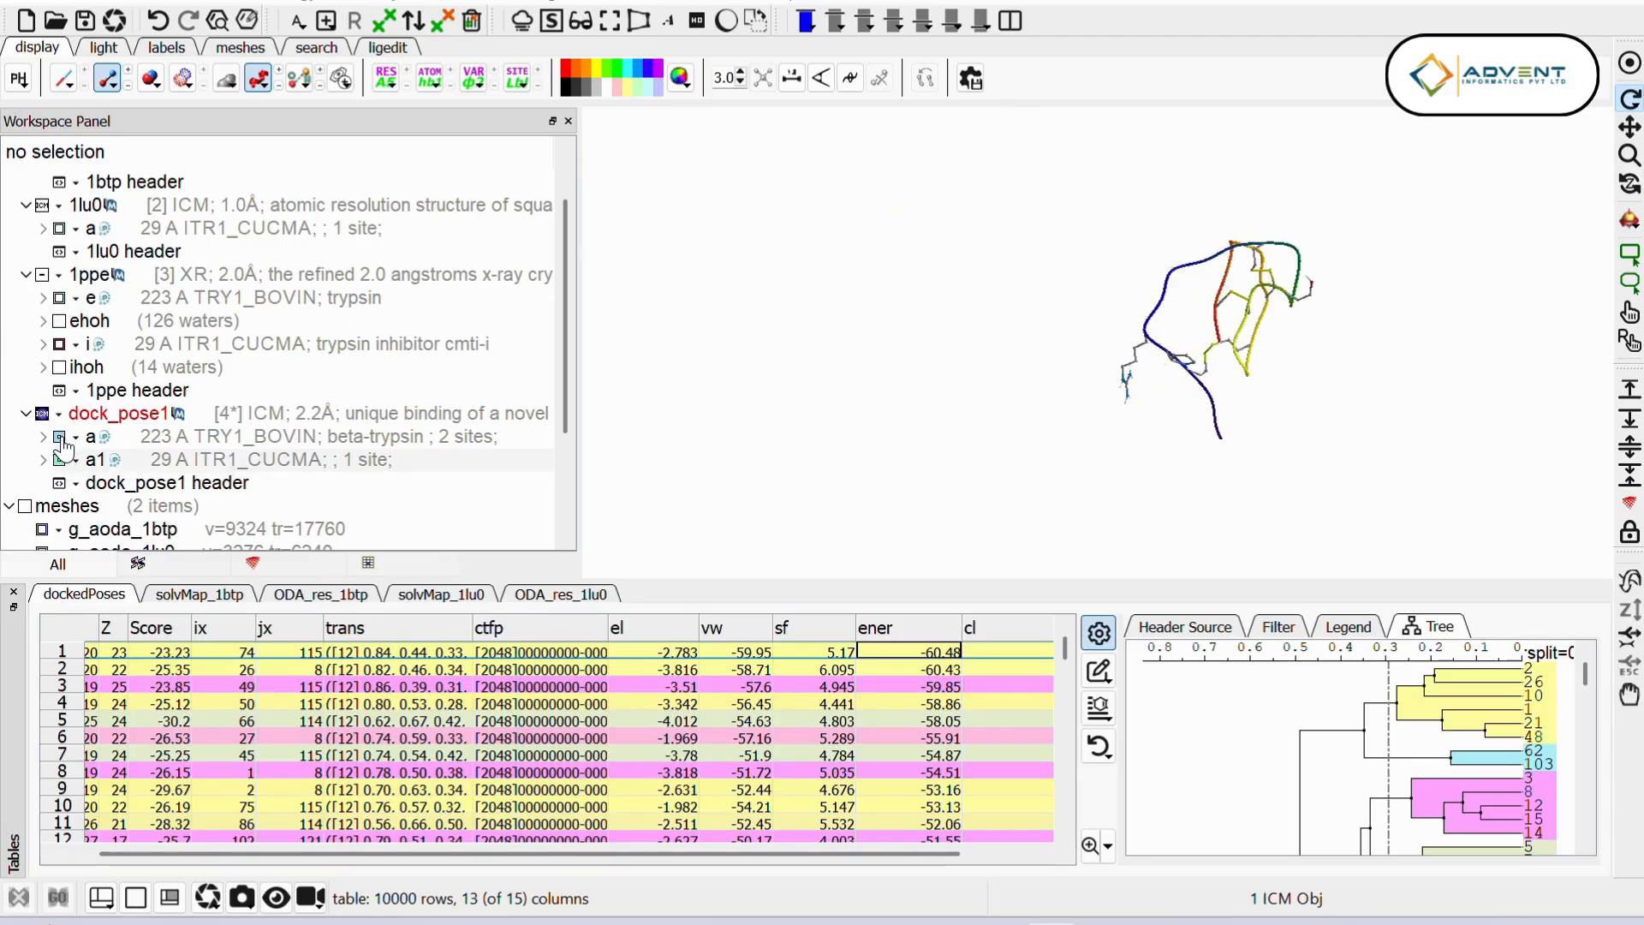
{"action": "left_click", "coordinate": [60, 437]}
{"action": "mouse_move", "coordinate": [1041, 404]}
{"action": "left_mouse_down"}
{"action": "mouse_move", "coordinate": [1047, 488]}
{"action": "mouse_move", "coordinate": [1049, 419]}
{"action": "left_mouse_up"}
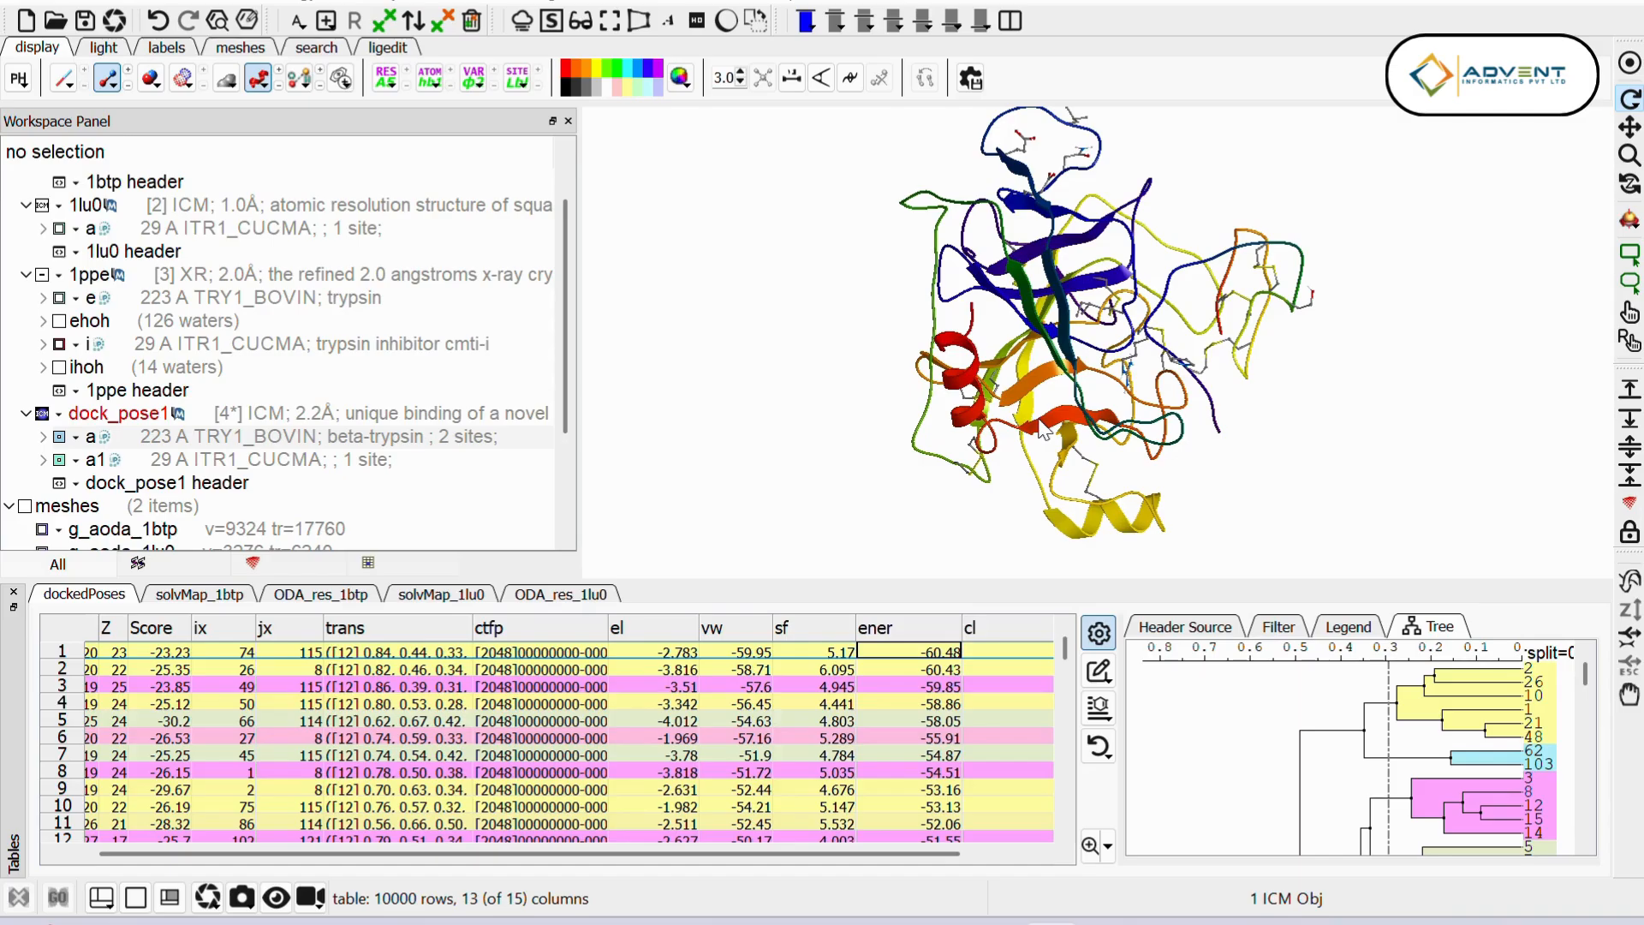
Step: Copy row 1 of the dockedPoses table into a new ICM table named dockedPoses_refinement
{"action": "left_click", "coordinate": [62, 654]}
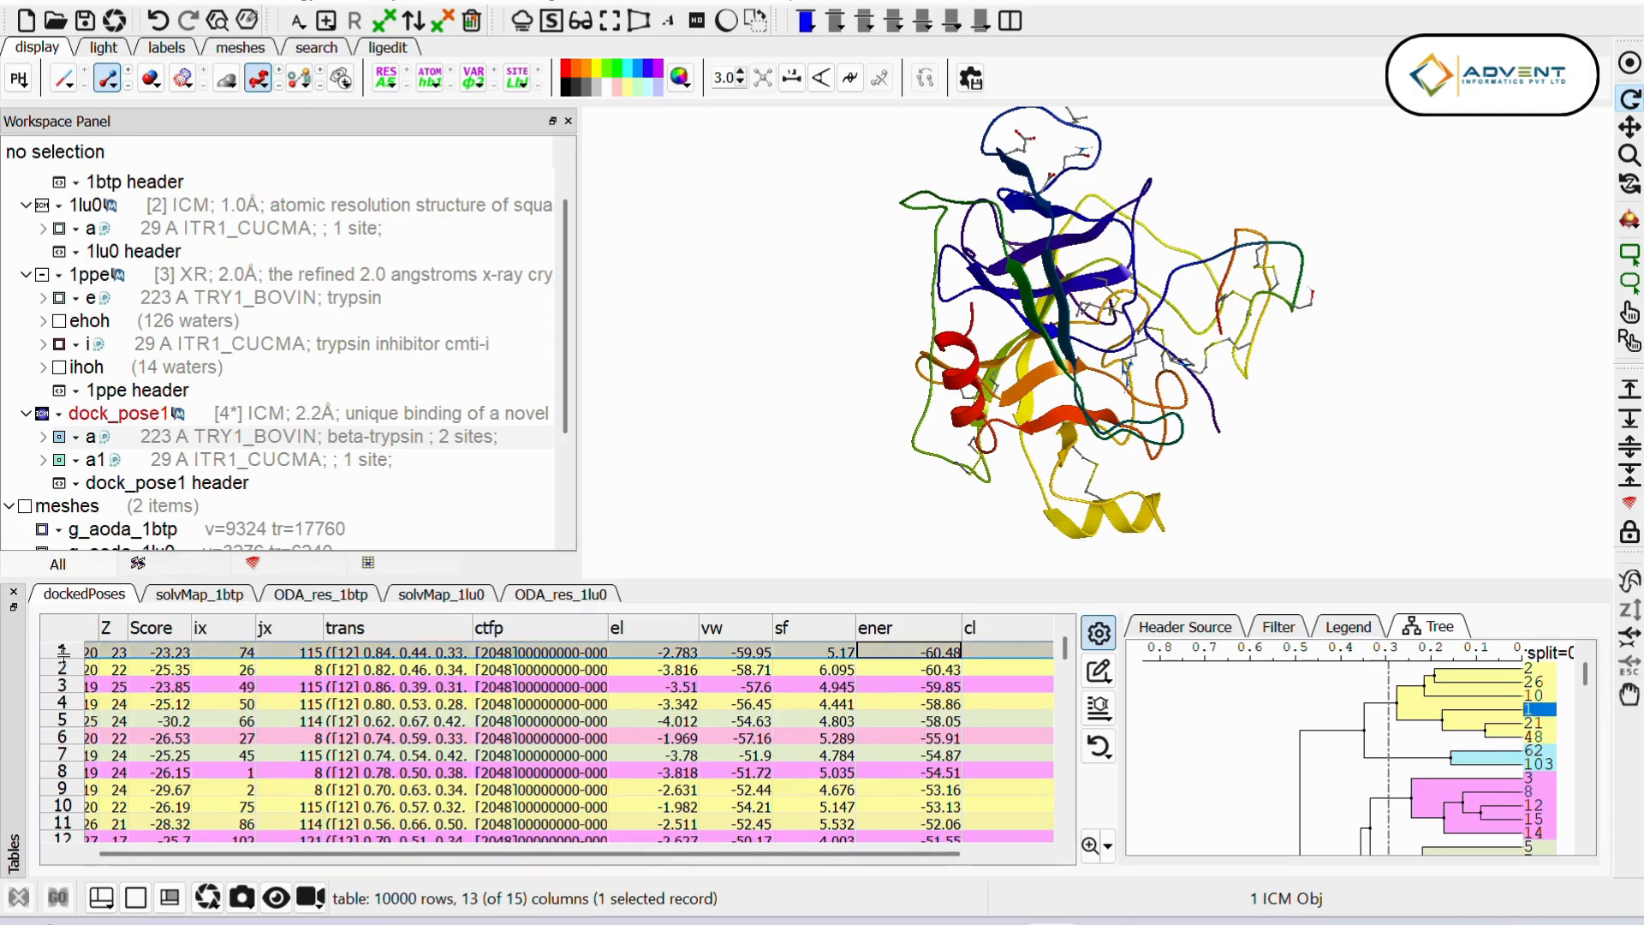
{"action": "right_click", "coordinate": [246, 656]}
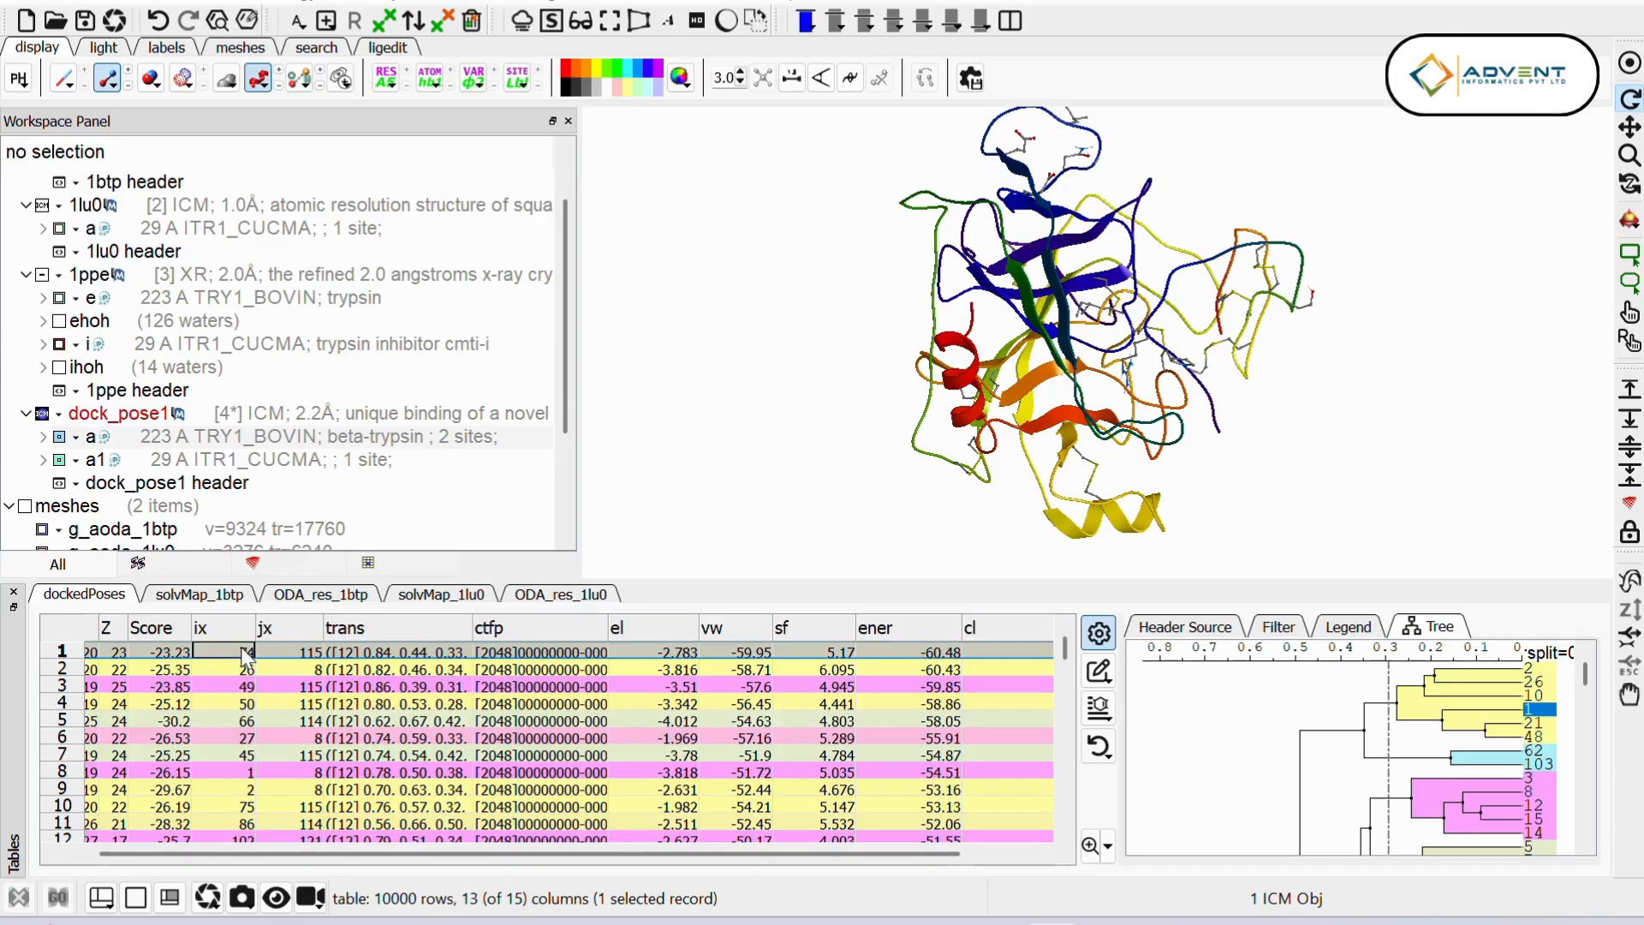
{"action": "mouse_move", "coordinate": [459, 480]}
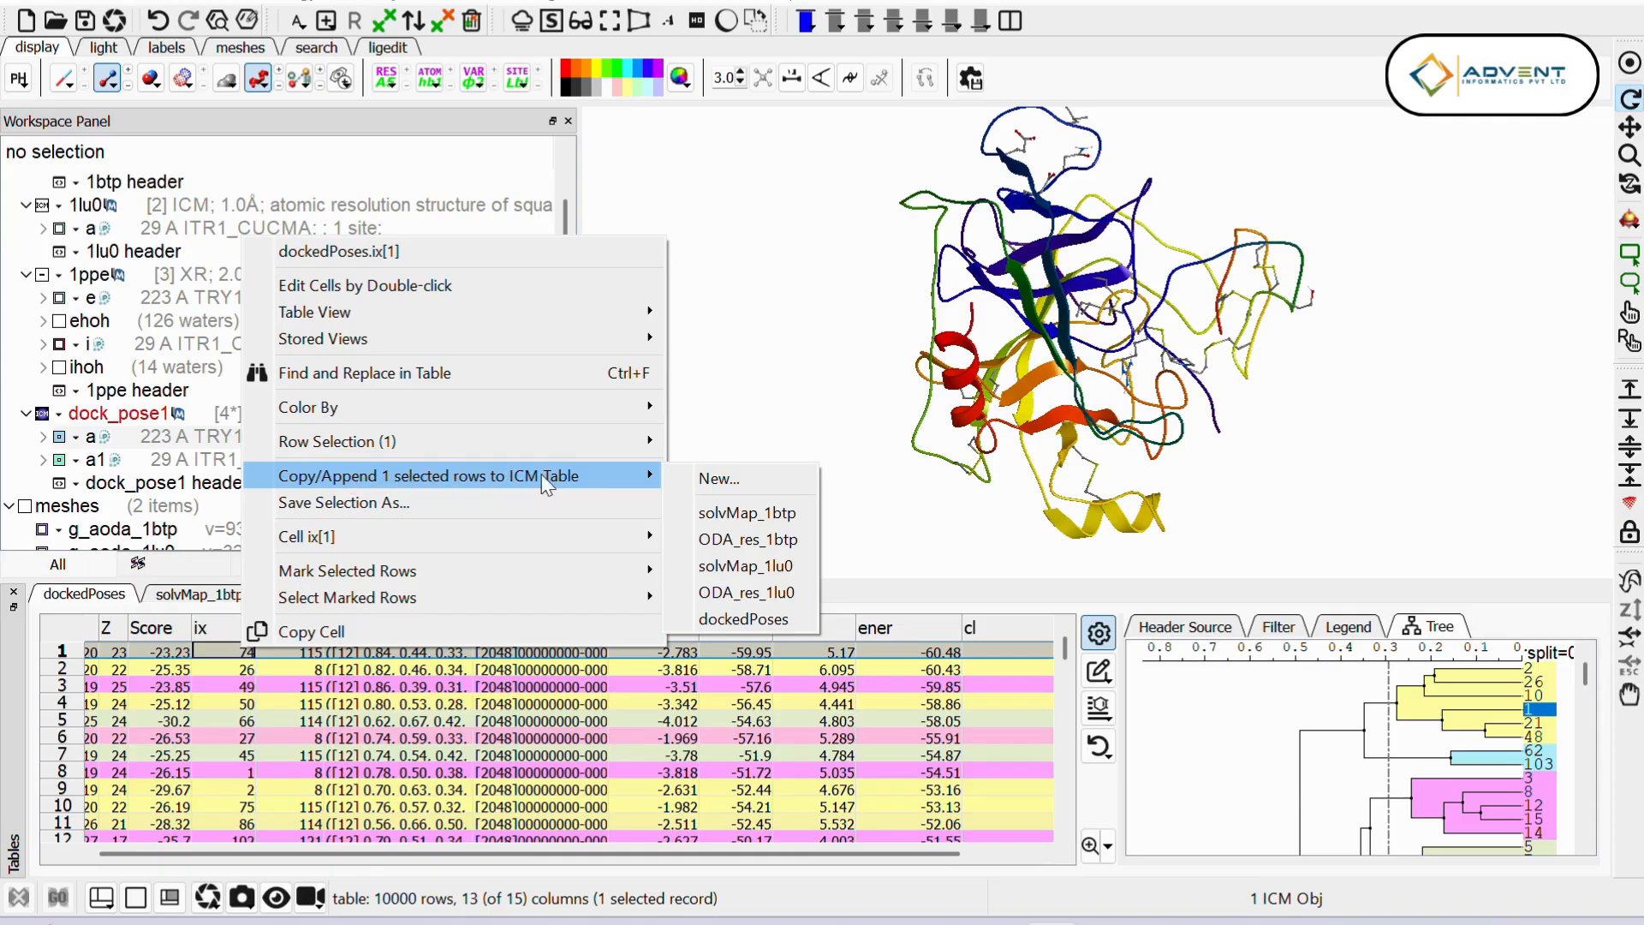
{"action": "left_click", "coordinate": [748, 477]}
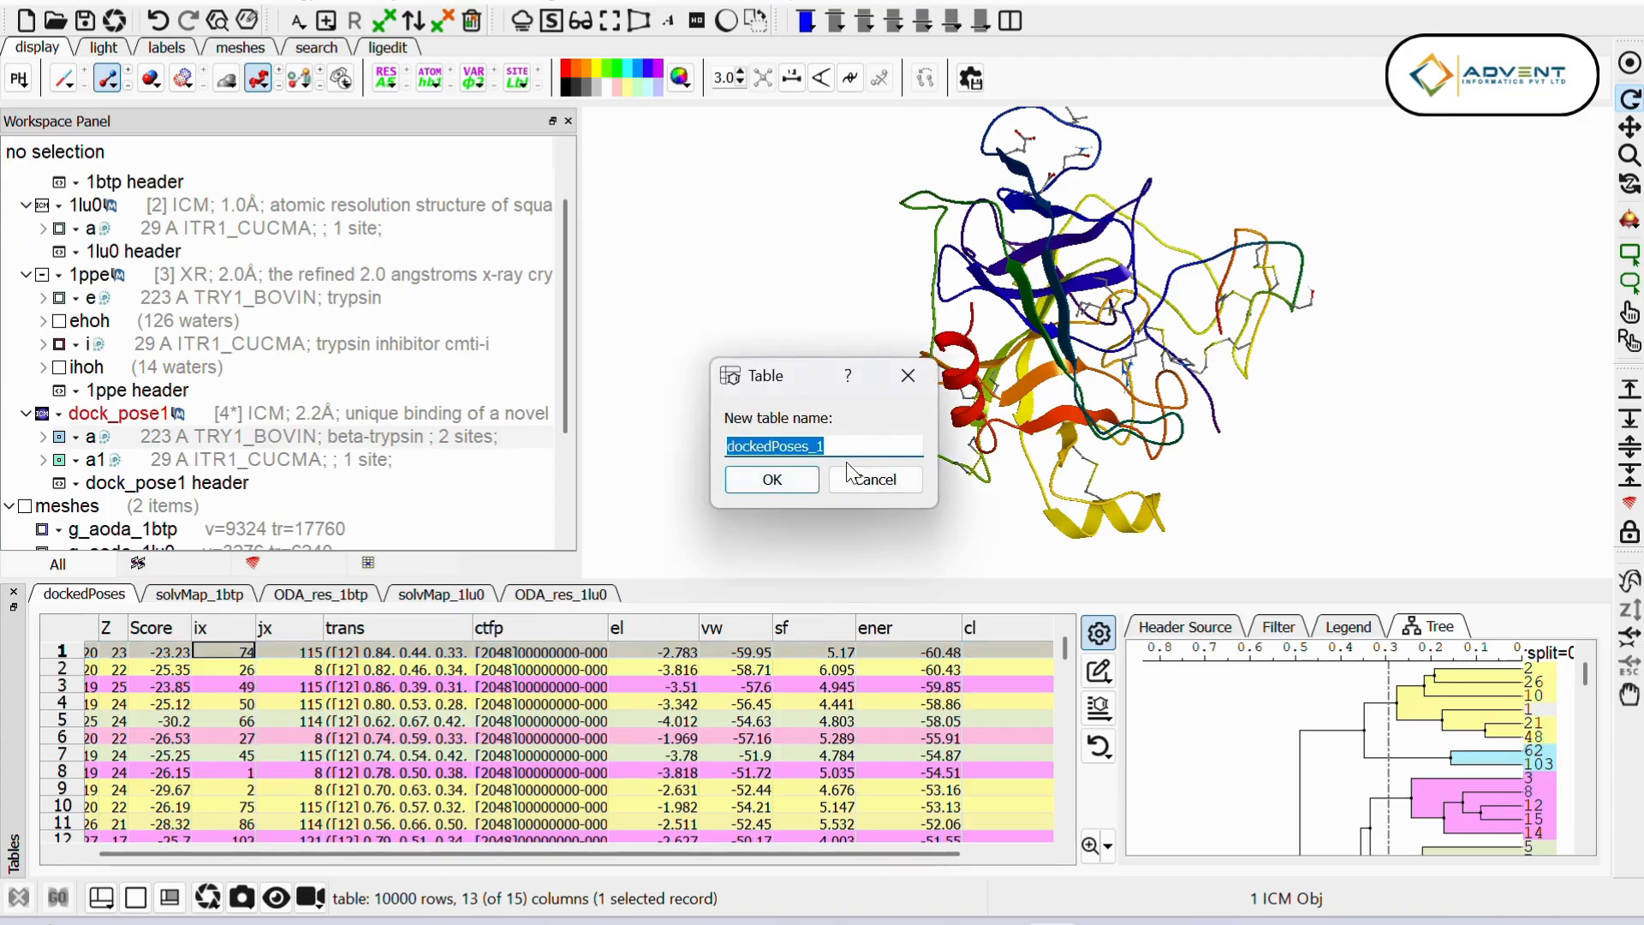
{"action": "left_click", "coordinate": [848, 456]}
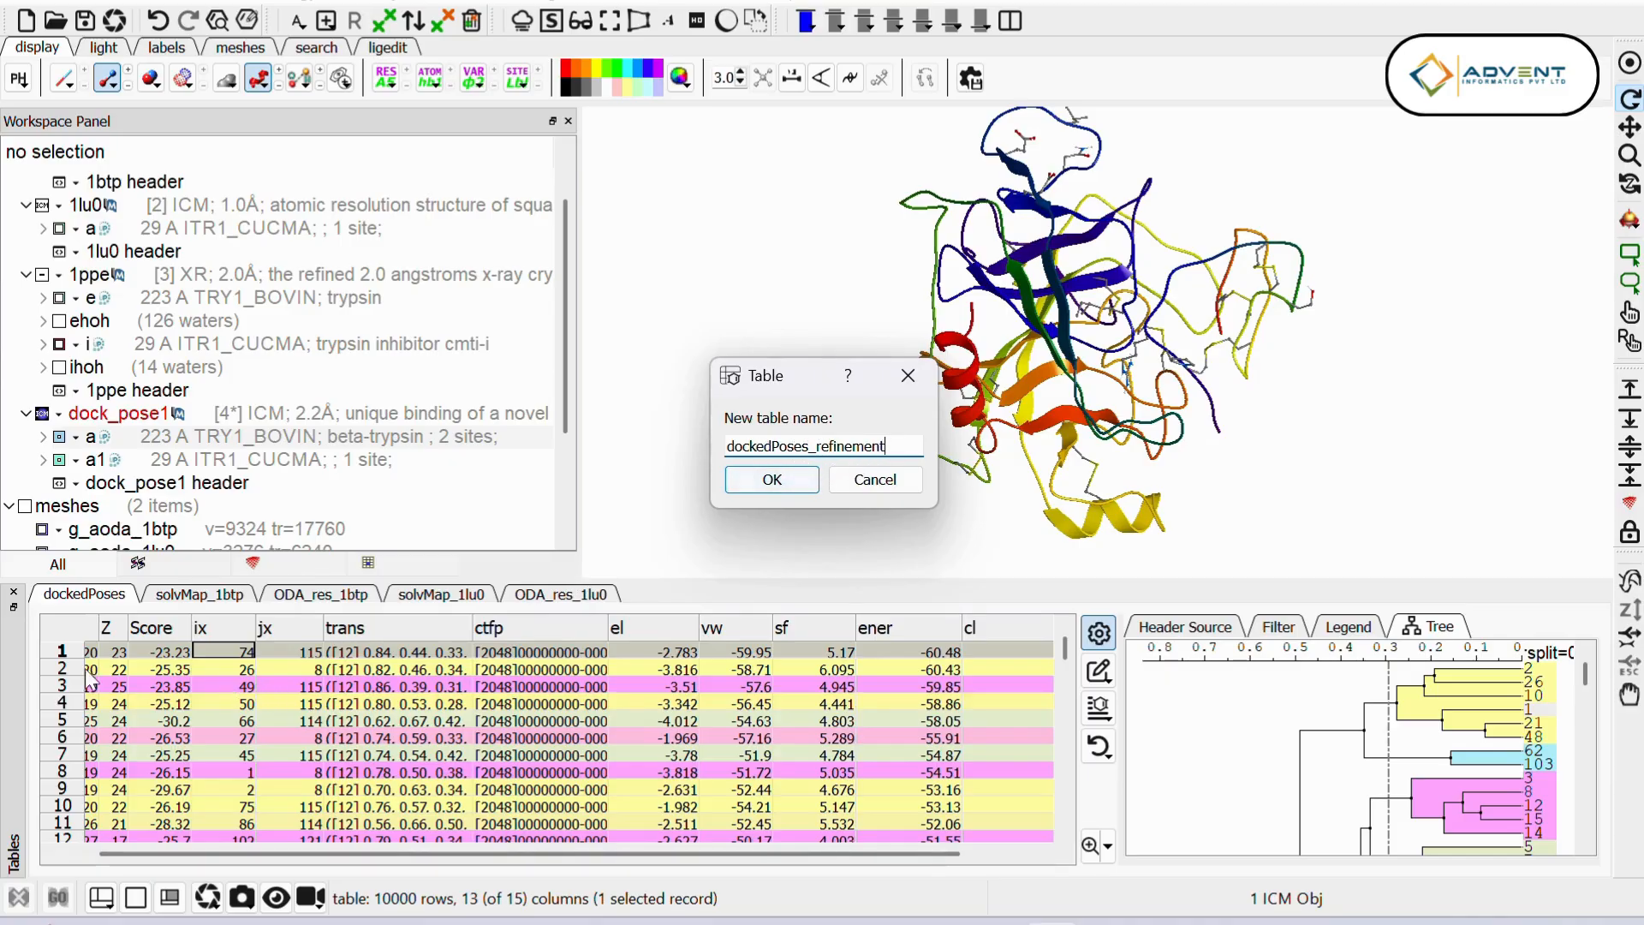
{"action": "left_click", "coordinate": [773, 481]}
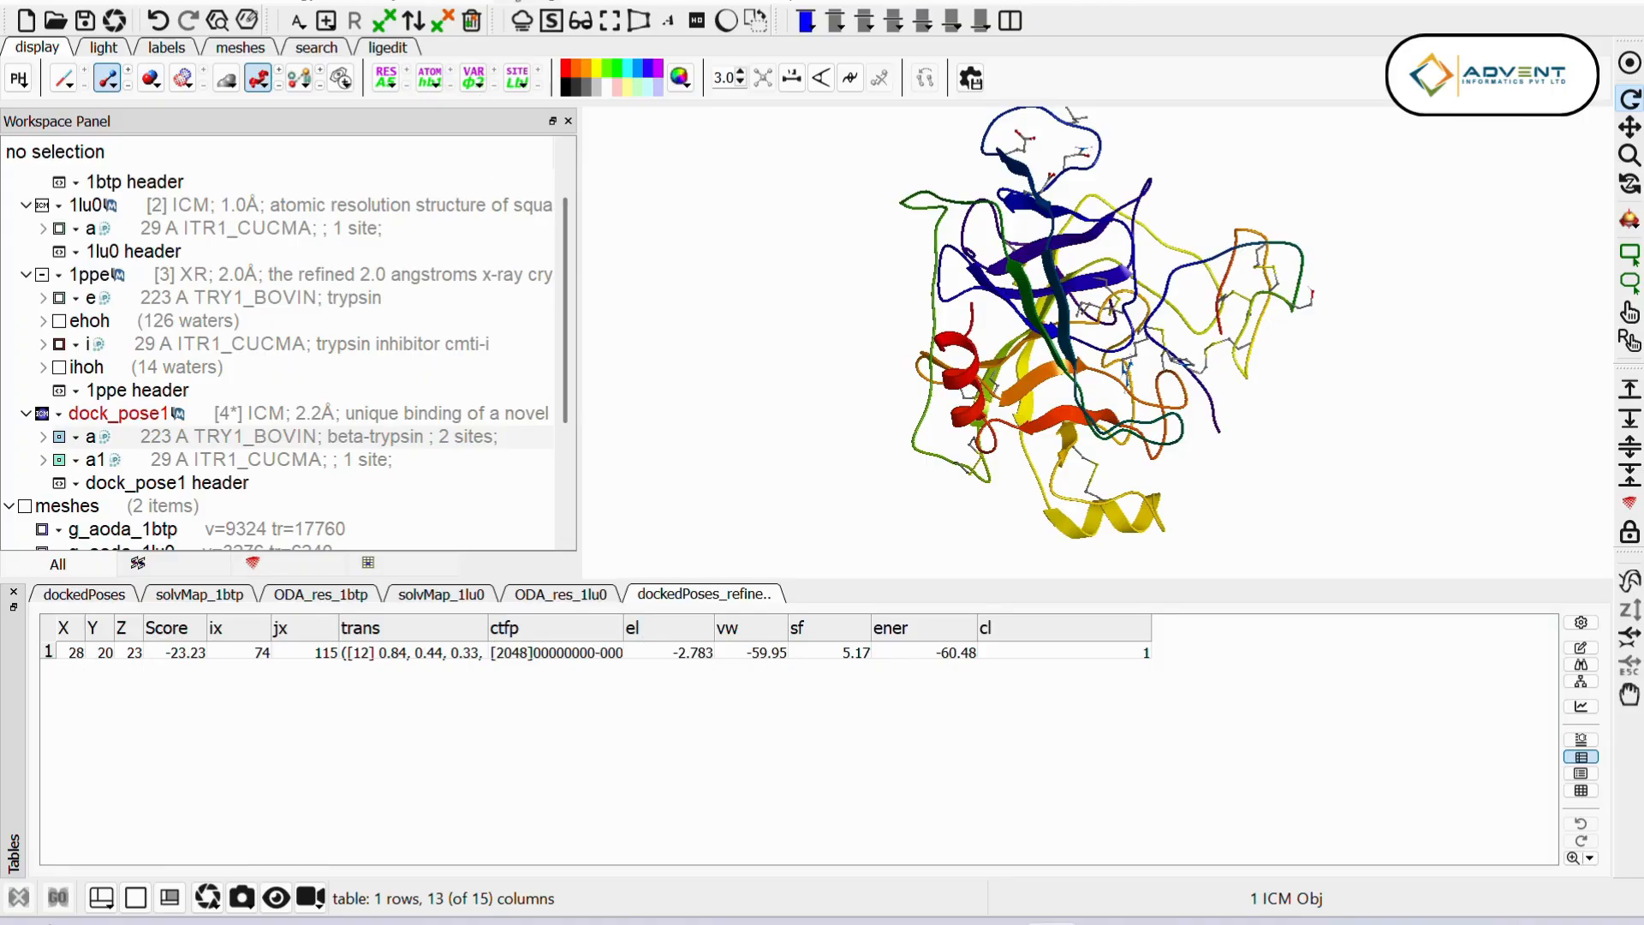
Step: Refine the FFT solutions in dockedPoses_refinement using 8 processes, and load the refinement results
{"action": "left_click", "coordinate": [532, 5]}
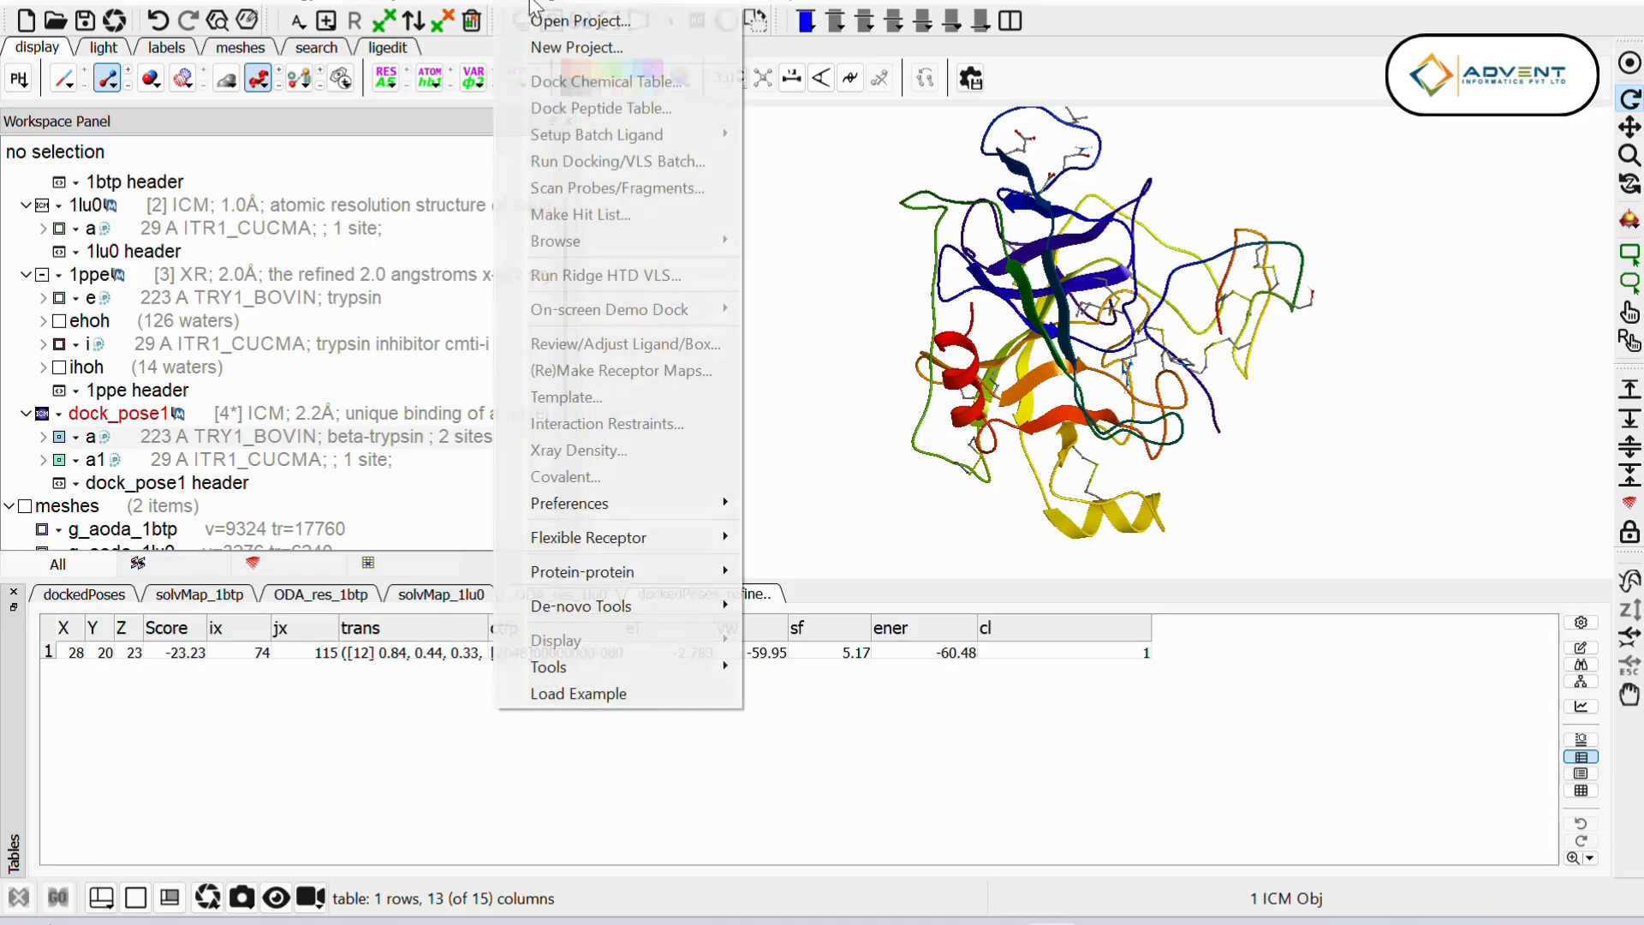
{"action": "mouse_move", "coordinate": [639, 573]}
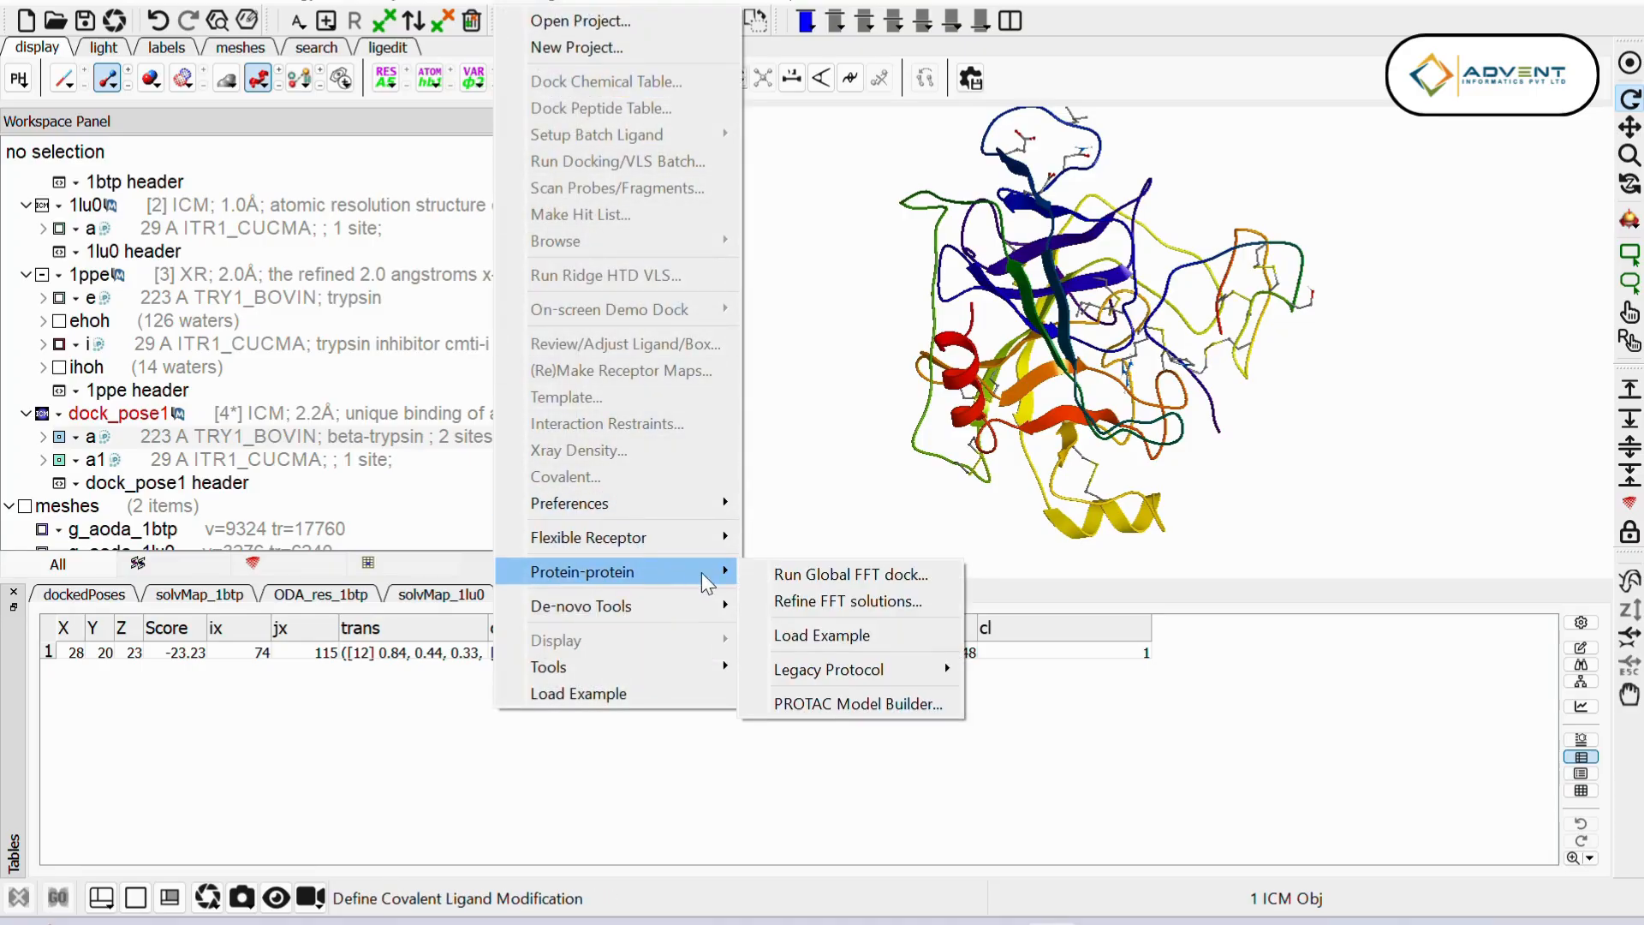
{"action": "left_click", "coordinate": [819, 604]}
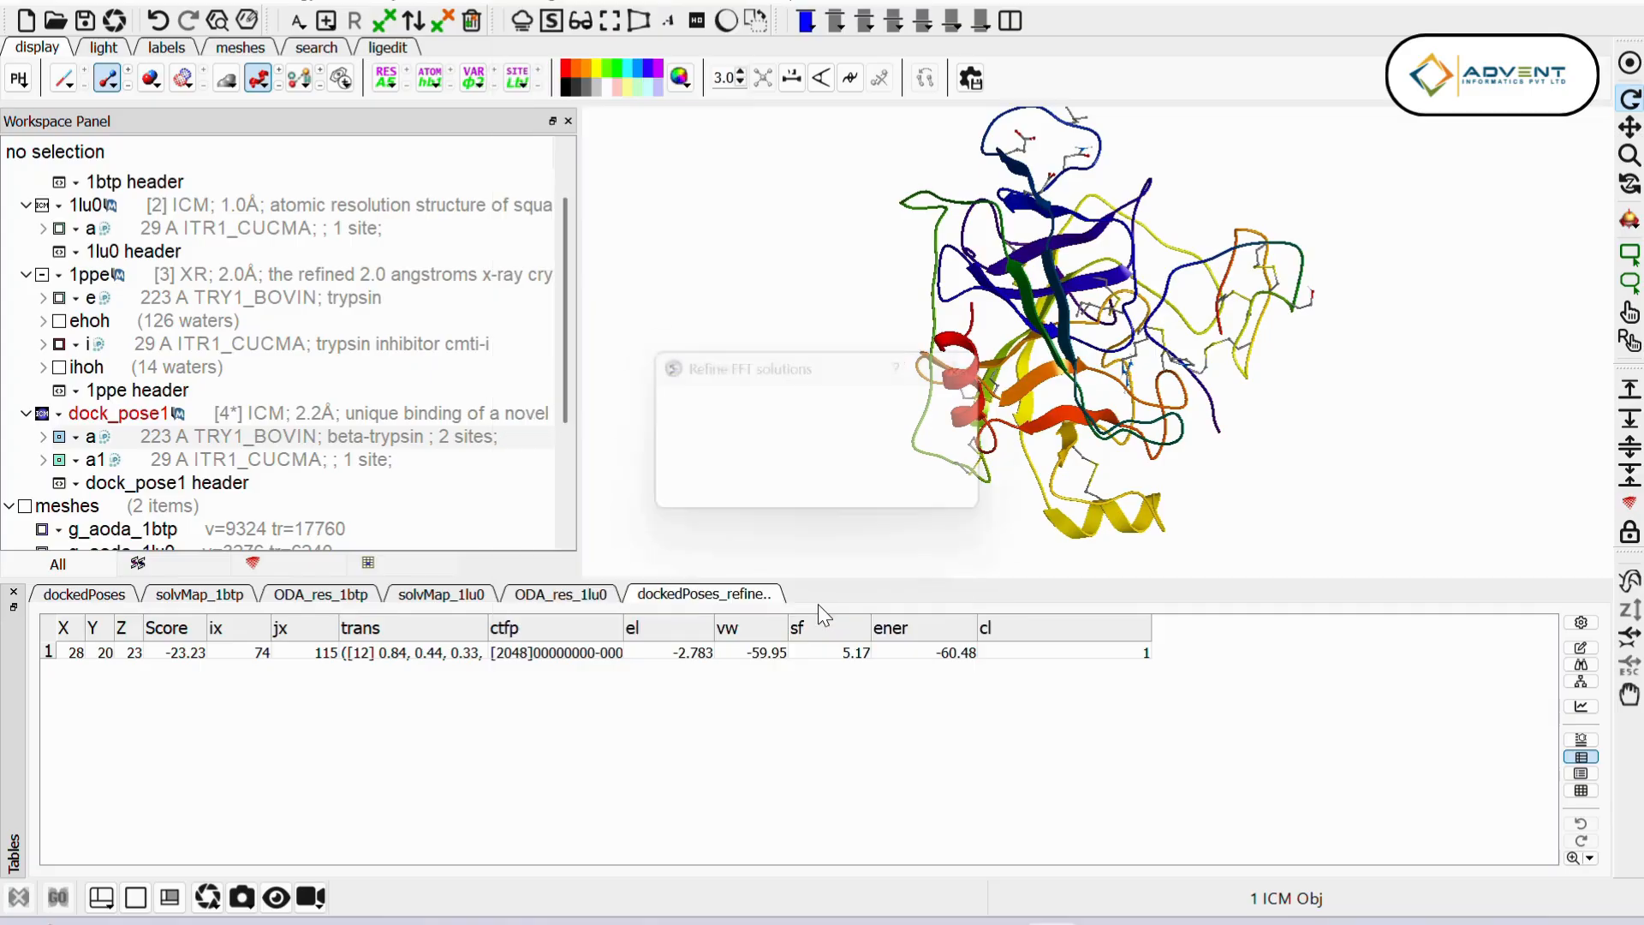
{"action": "left_click_drag", "start_coordinate": [846, 363], "coordinate": [628, 392]}
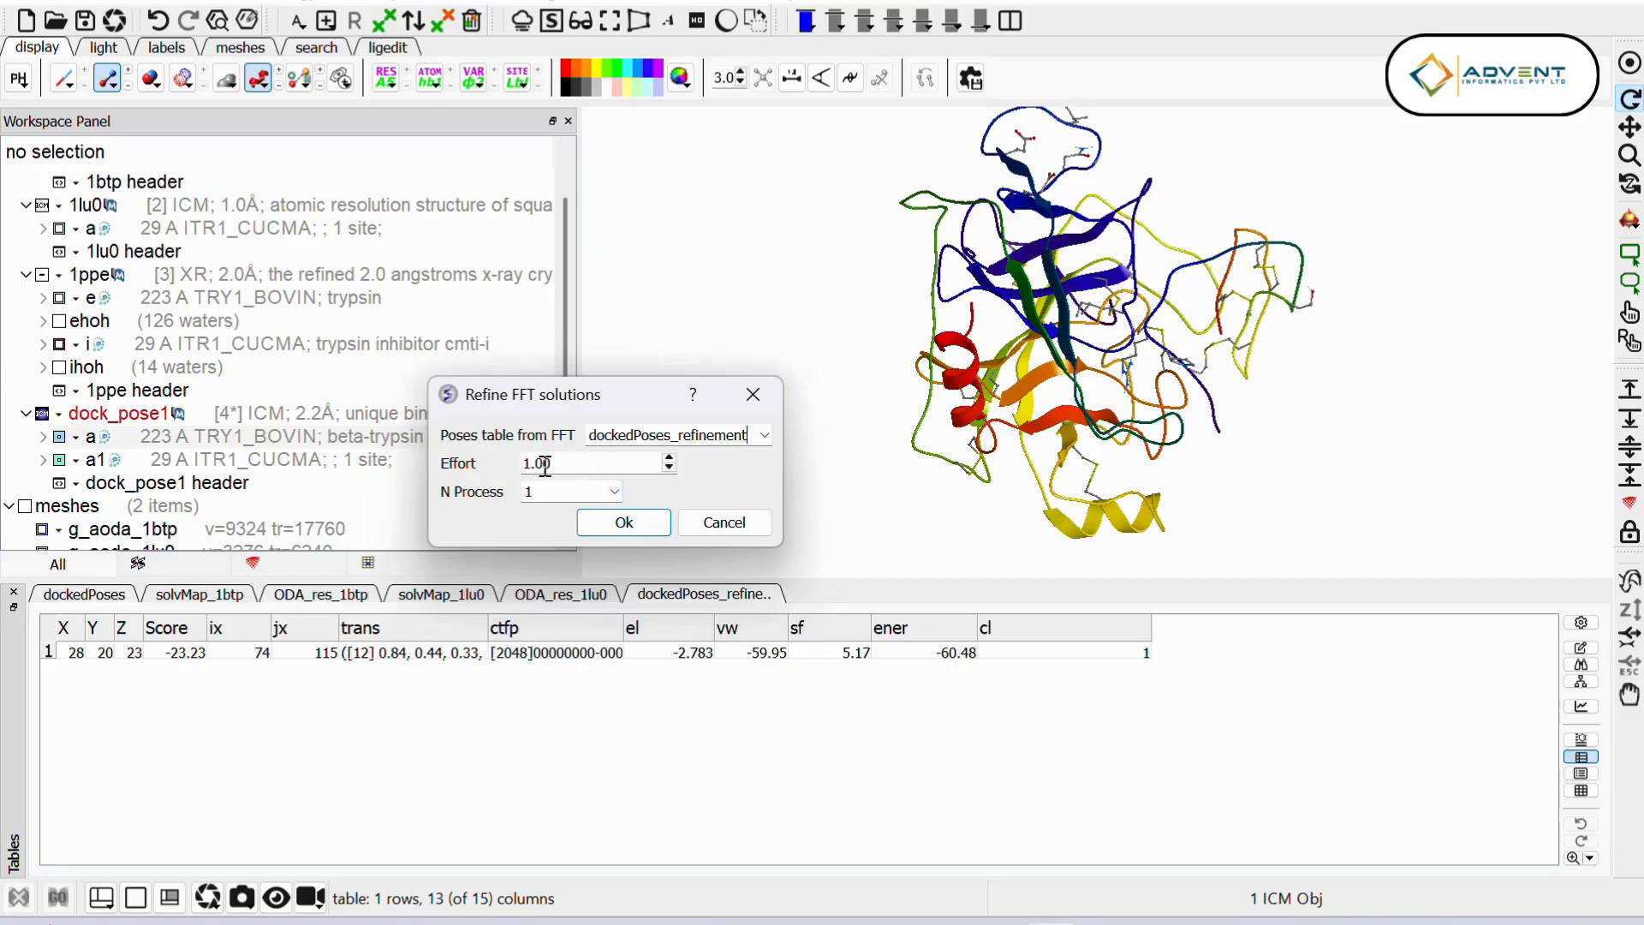
{"action": "left_click", "coordinate": [616, 493]}
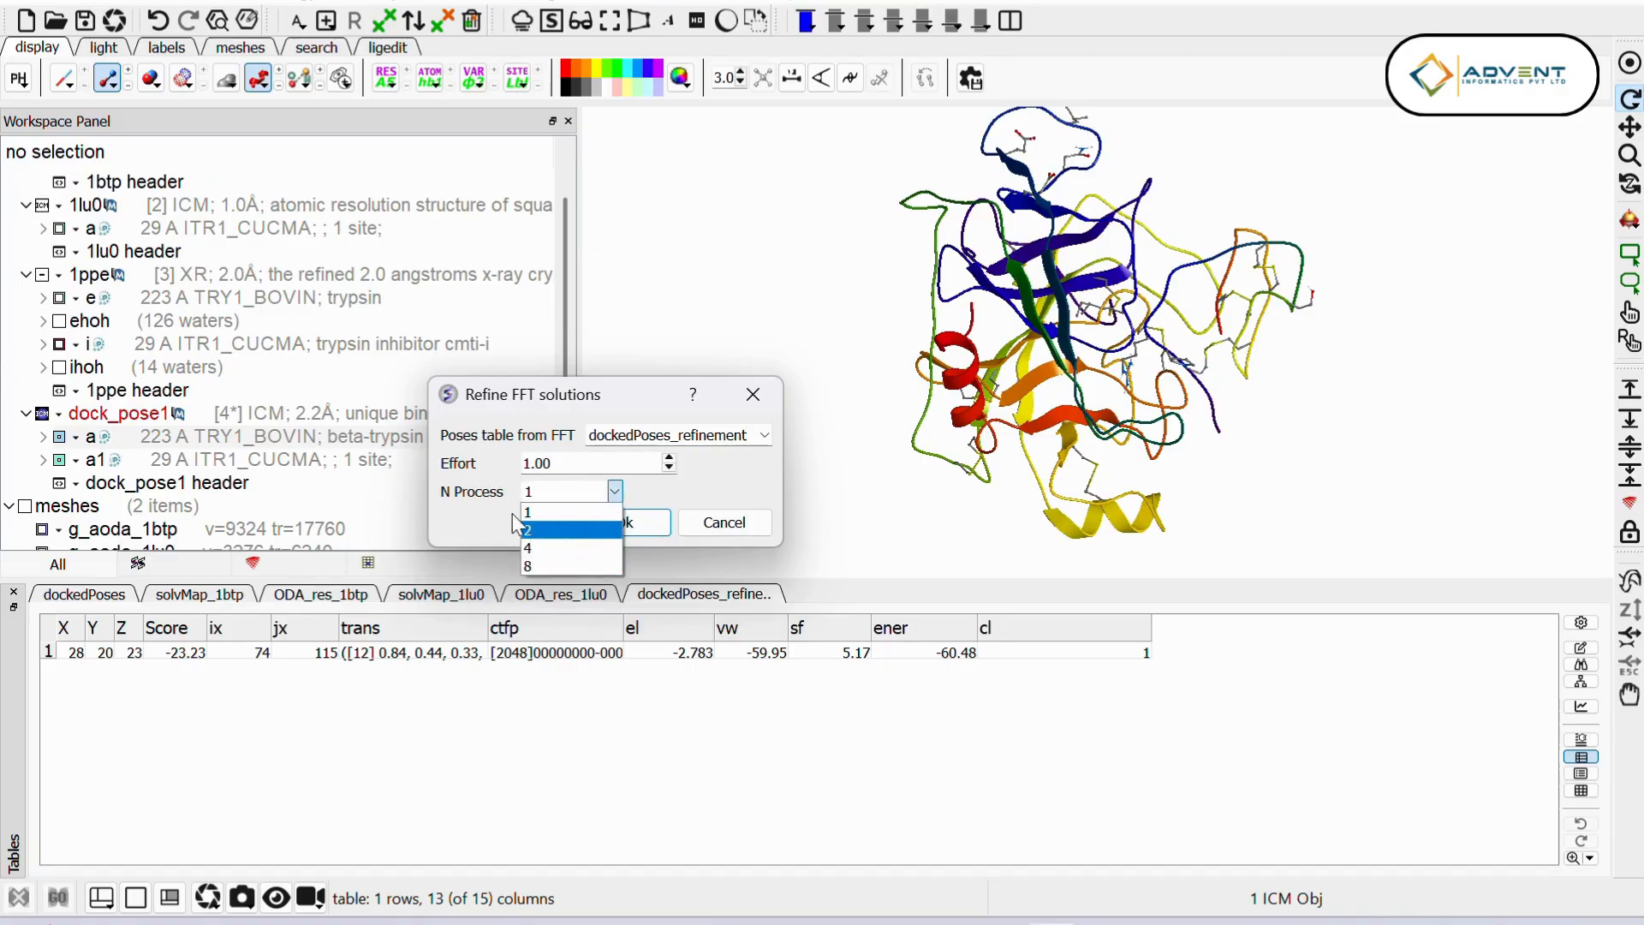
{"action": "left_click", "coordinate": [541, 567]}
{"action": "left_click", "coordinate": [619, 526]}
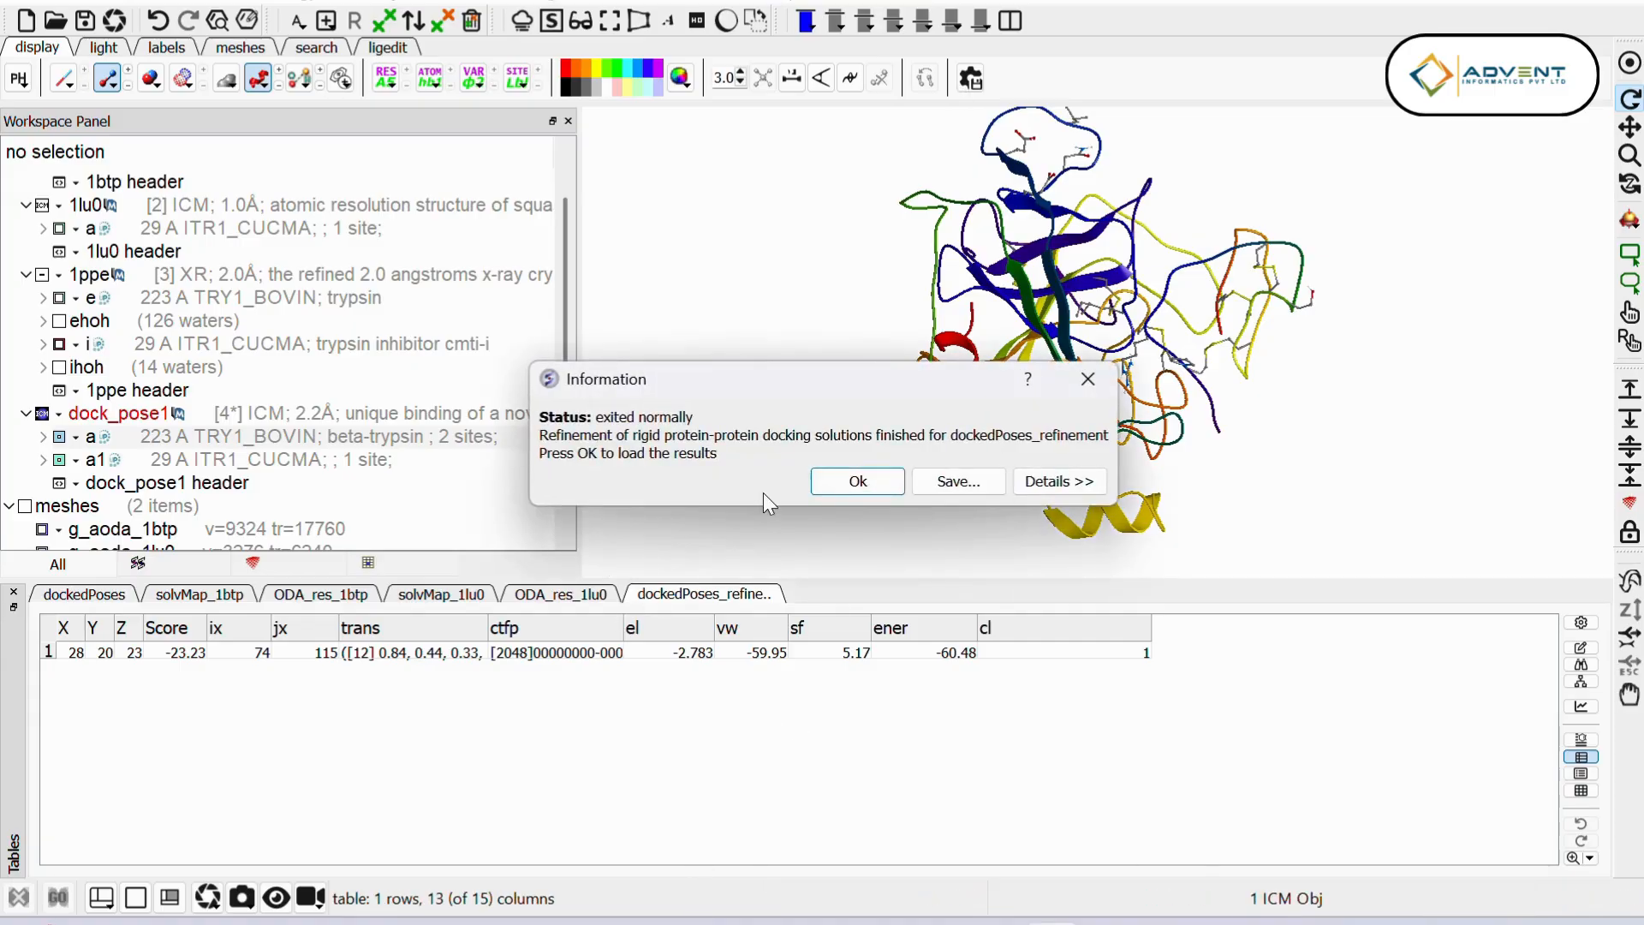
{"action": "left_click", "coordinate": [858, 481]}
Step: Hide the unrefined docked pose and display the refined complex dockob_ref, inspecting it from several angles
{"action": "left_click_drag", "start_coordinate": [565, 363], "coordinate": [565, 428]}
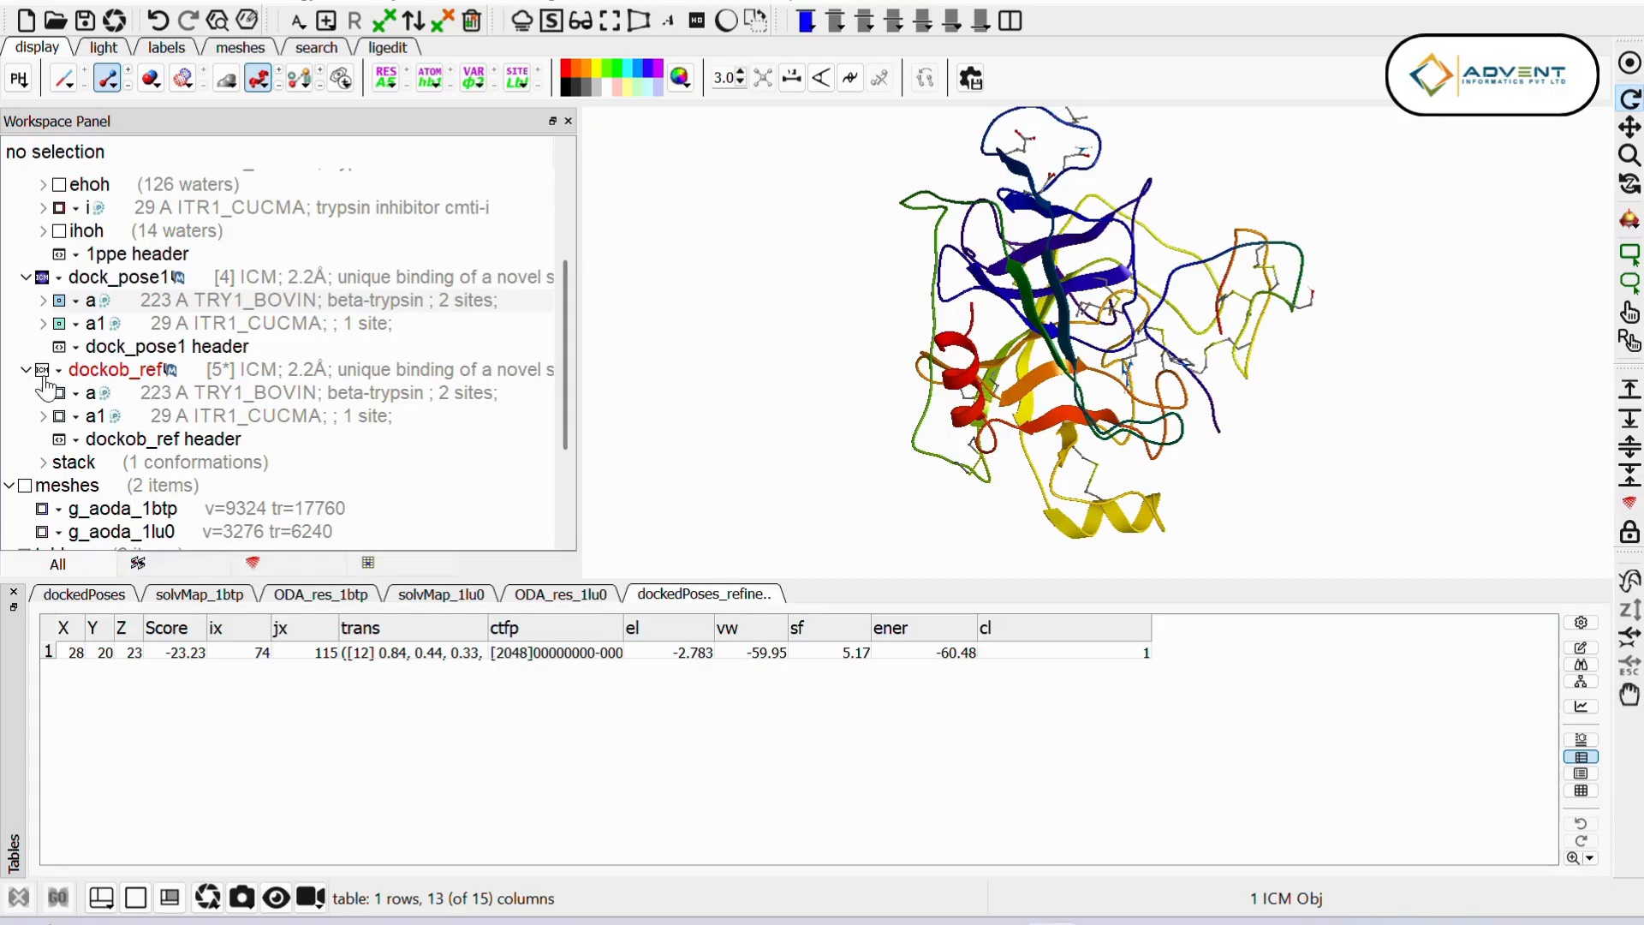
{"action": "left_click", "coordinate": [41, 278]}
{"action": "left_click", "coordinate": [41, 370]}
{"action": "left_click_drag", "start_coordinate": [1109, 420], "coordinate": [860, 463]}
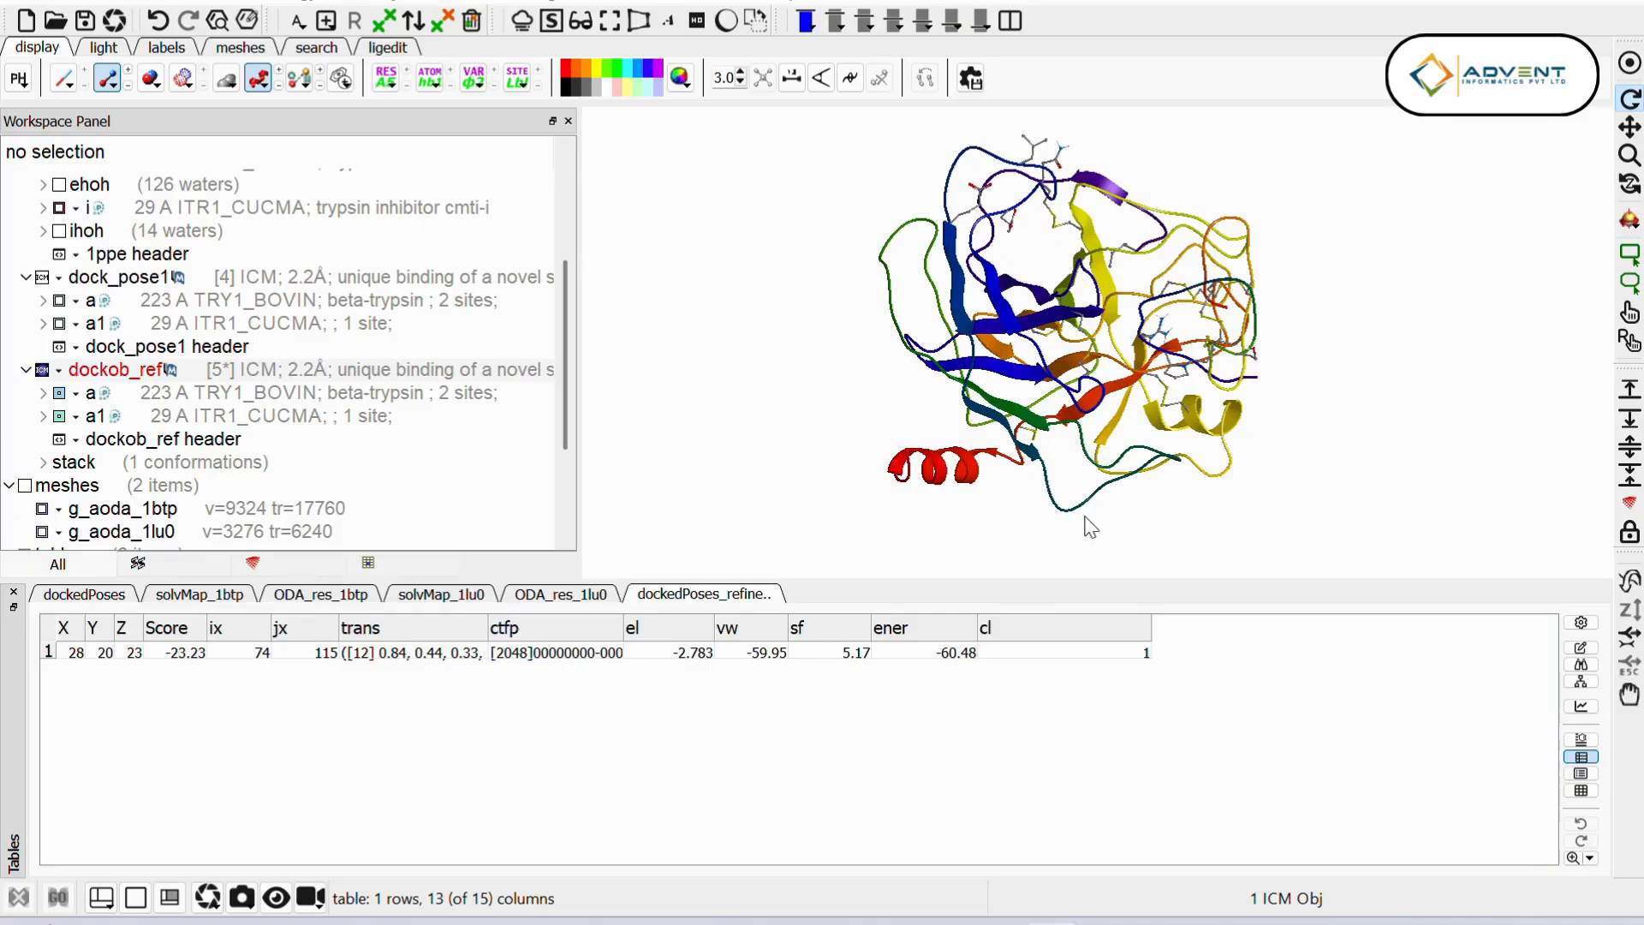
{"action": "left_click_drag", "start_coordinate": [1020, 361], "coordinate": [982, 349]}
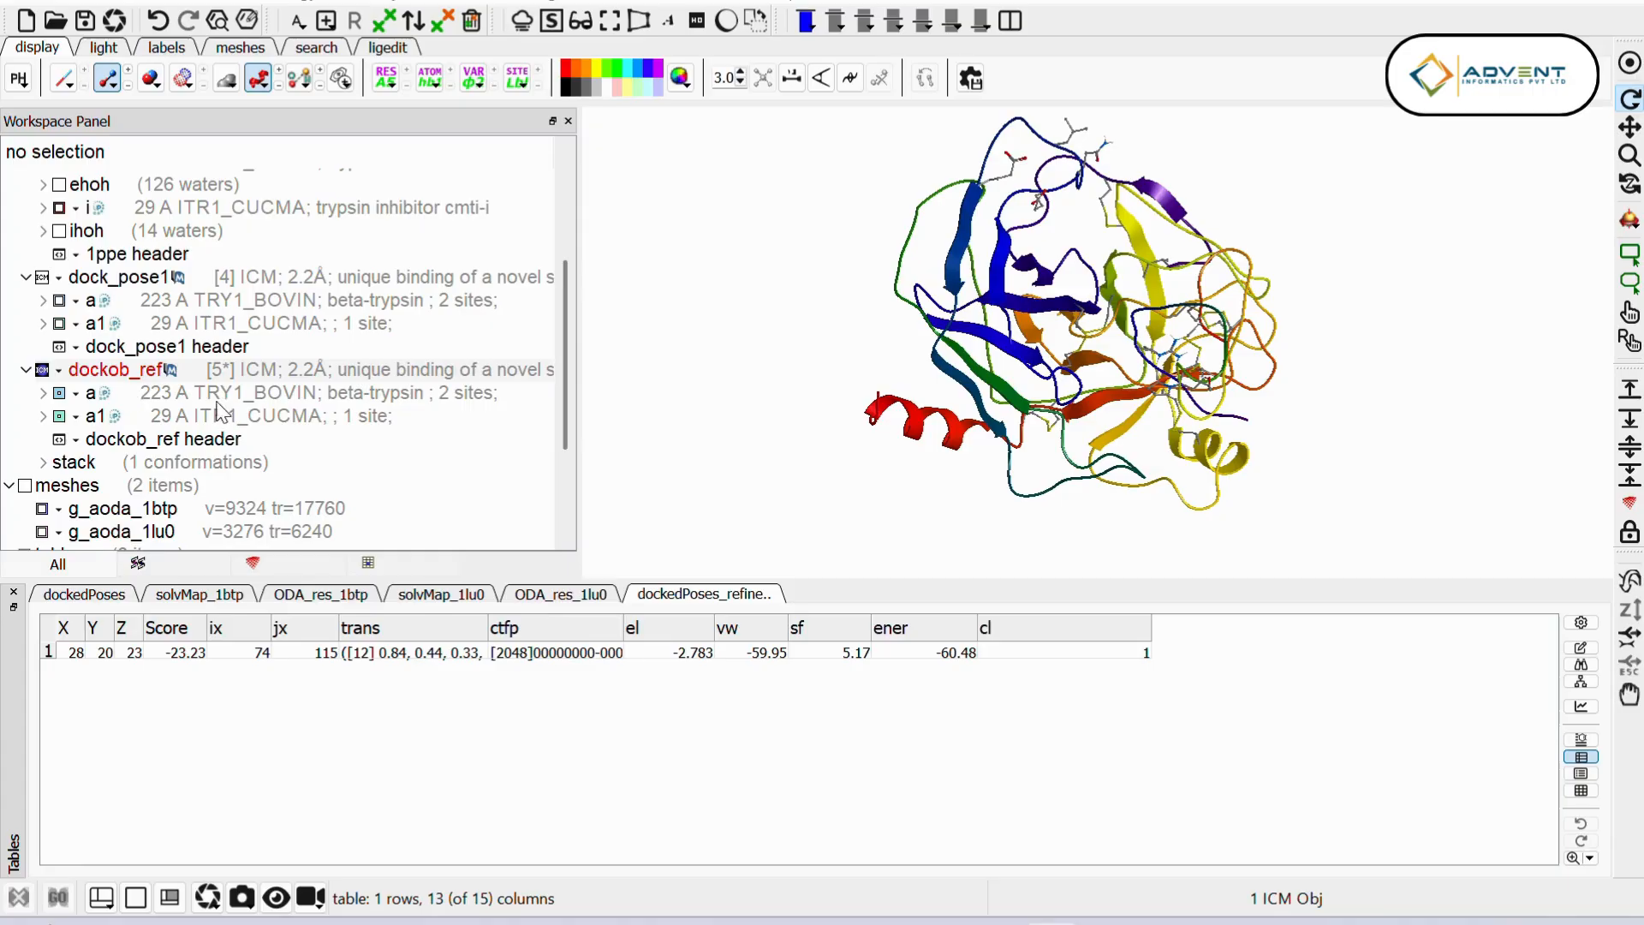
Step: Display the 1ppe crystal complex overlaid on the refined docking pose
{"action": "scroll", "coordinate": [368, 425], "scroll_direction": "up", "scroll_amount": 2}
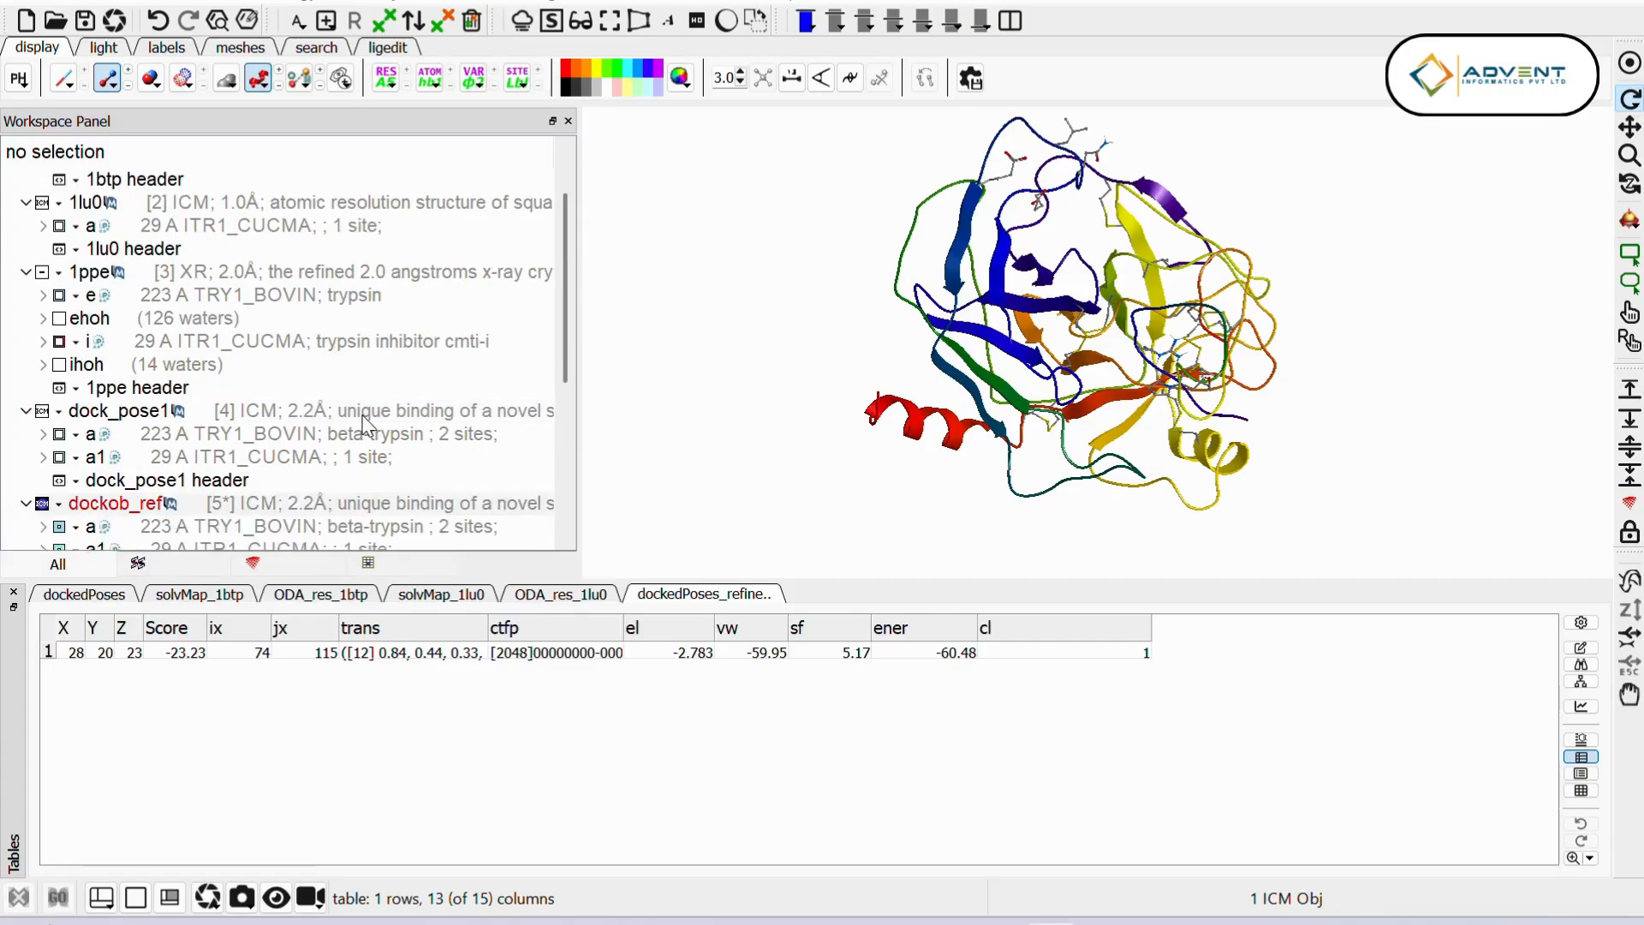
{"action": "left_click", "coordinate": [43, 276]}
{"action": "left_click_drag", "start_coordinate": [1054, 431], "coordinate": [1007, 364]}
Step: Place the 1ppe inhibitor chain i in the orange auxiliary selection and select the a1 chain of dockob_ref as the green selection
{"action": "scroll", "coordinate": [145, 412], "scroll_direction": "down", "scroll_amount": 1}
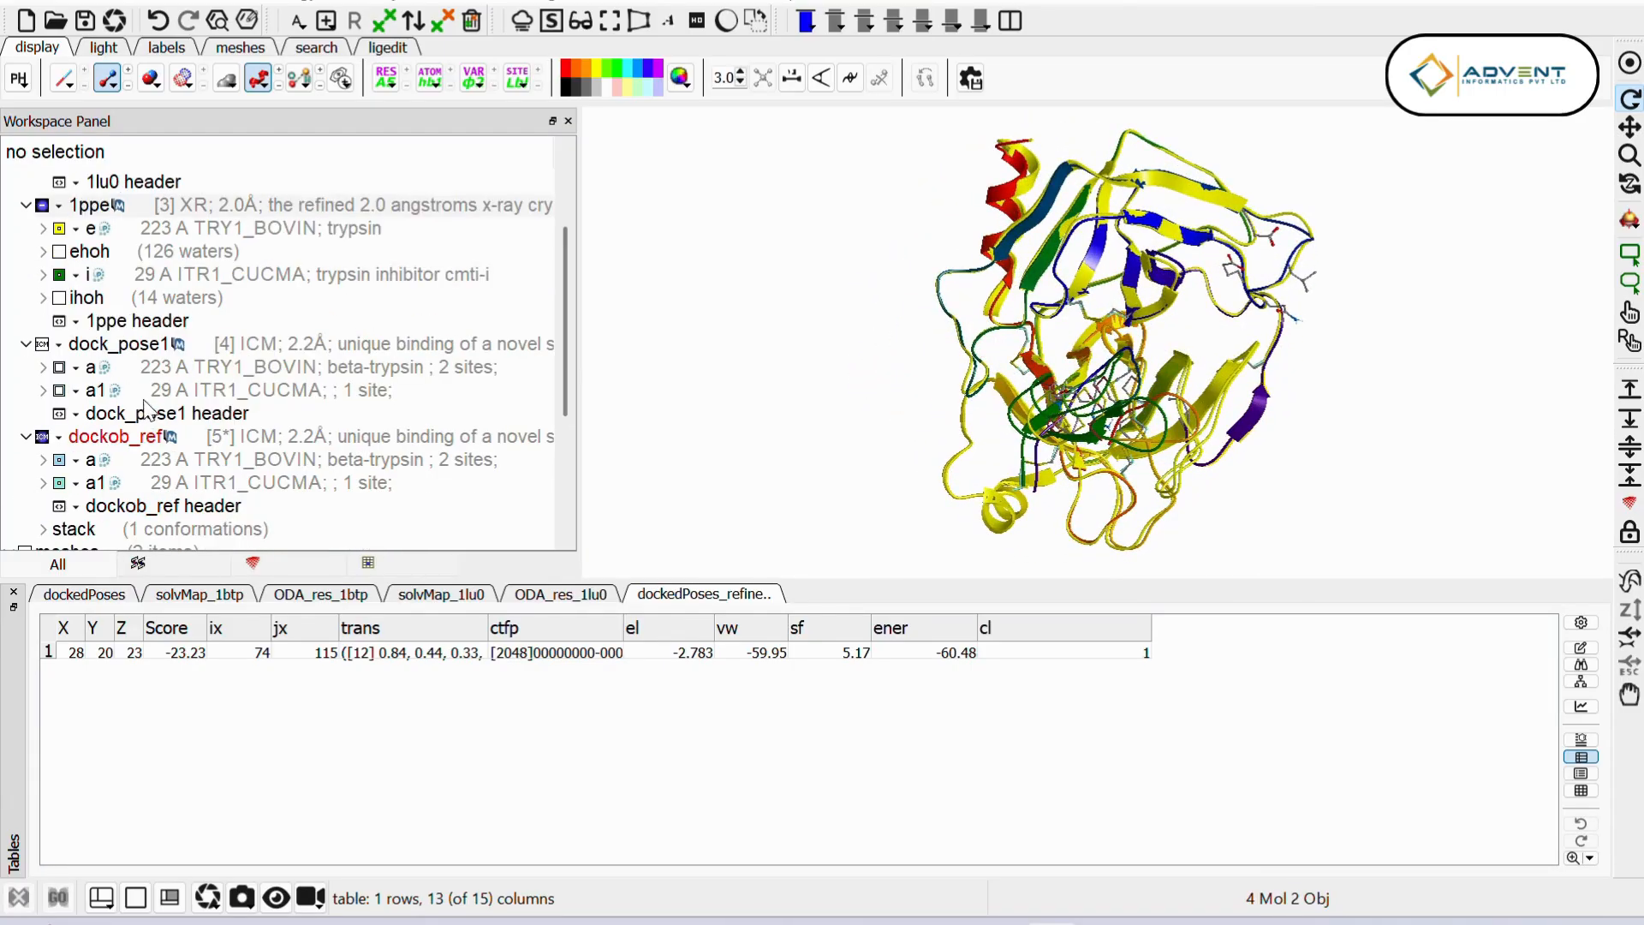
{"action": "left_click", "coordinate": [177, 271]}
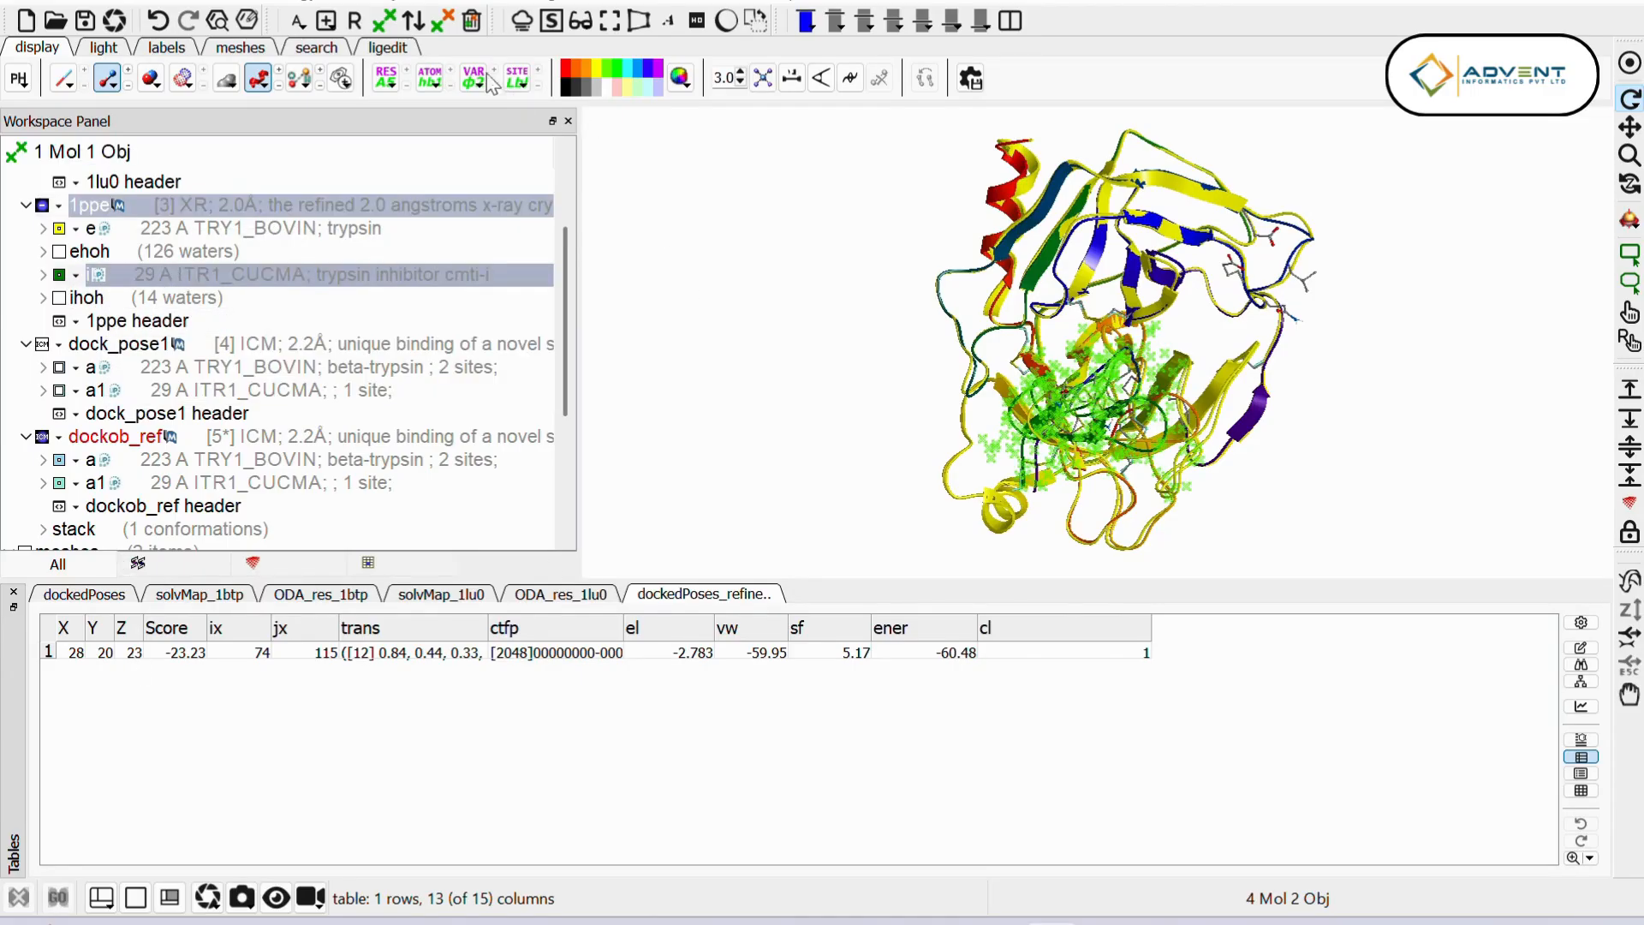
{"action": "left_click", "coordinate": [444, 24]}
{"action": "scroll", "coordinate": [377, 437], "scroll_direction": "down", "scroll_amount": 1}
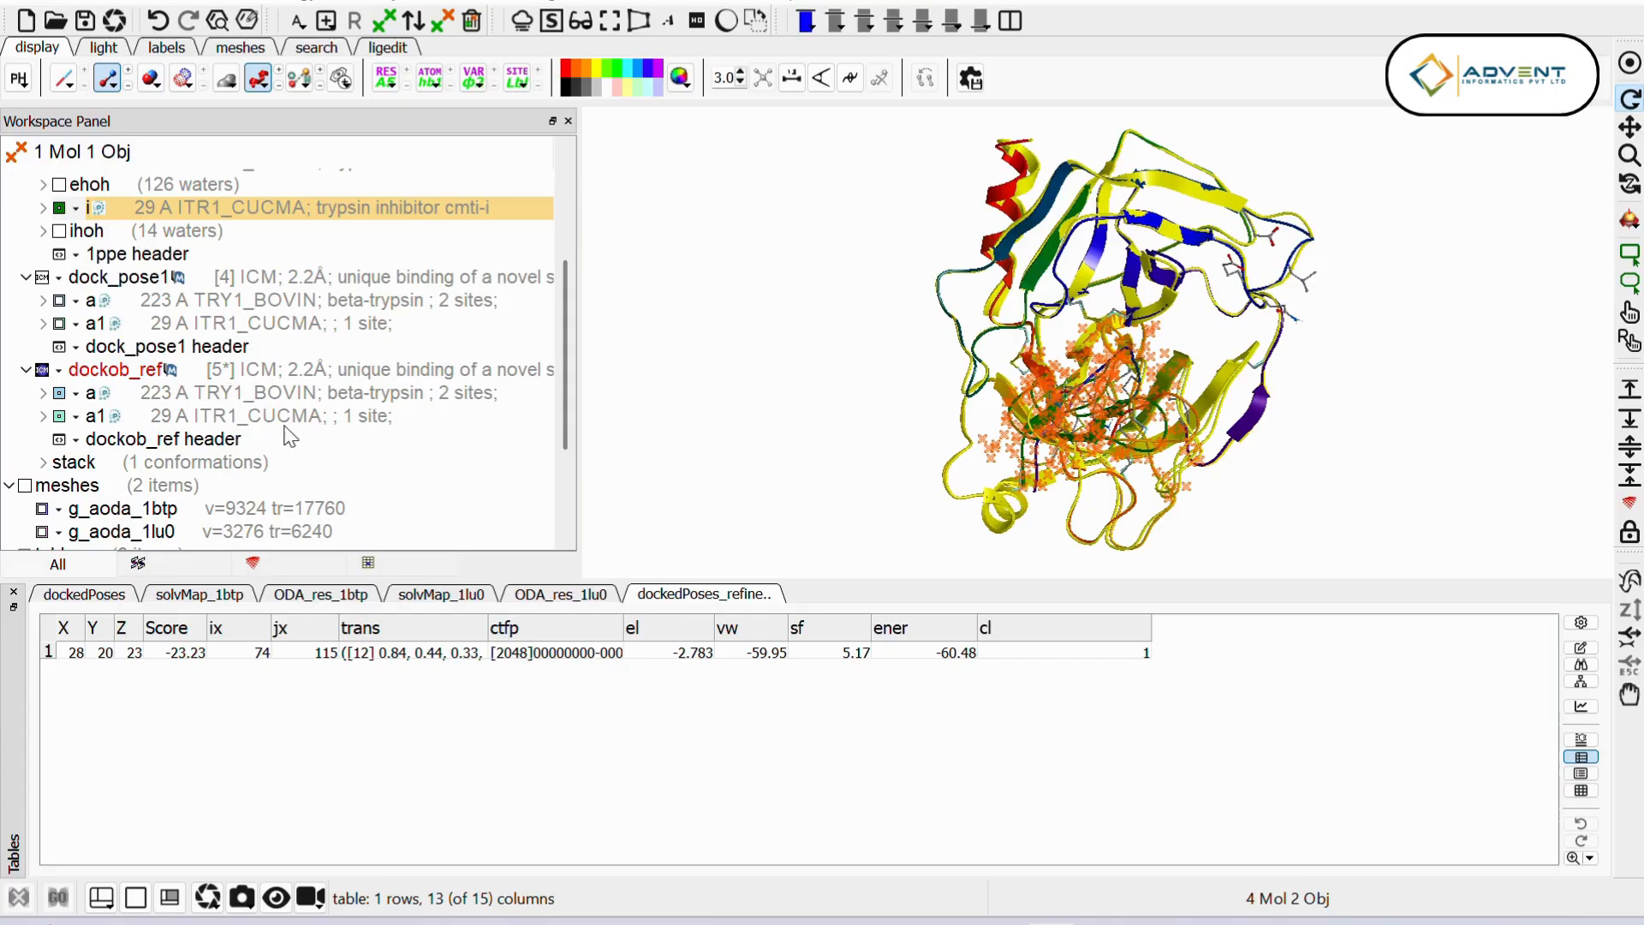
{"action": "left_click", "coordinate": [188, 418]}
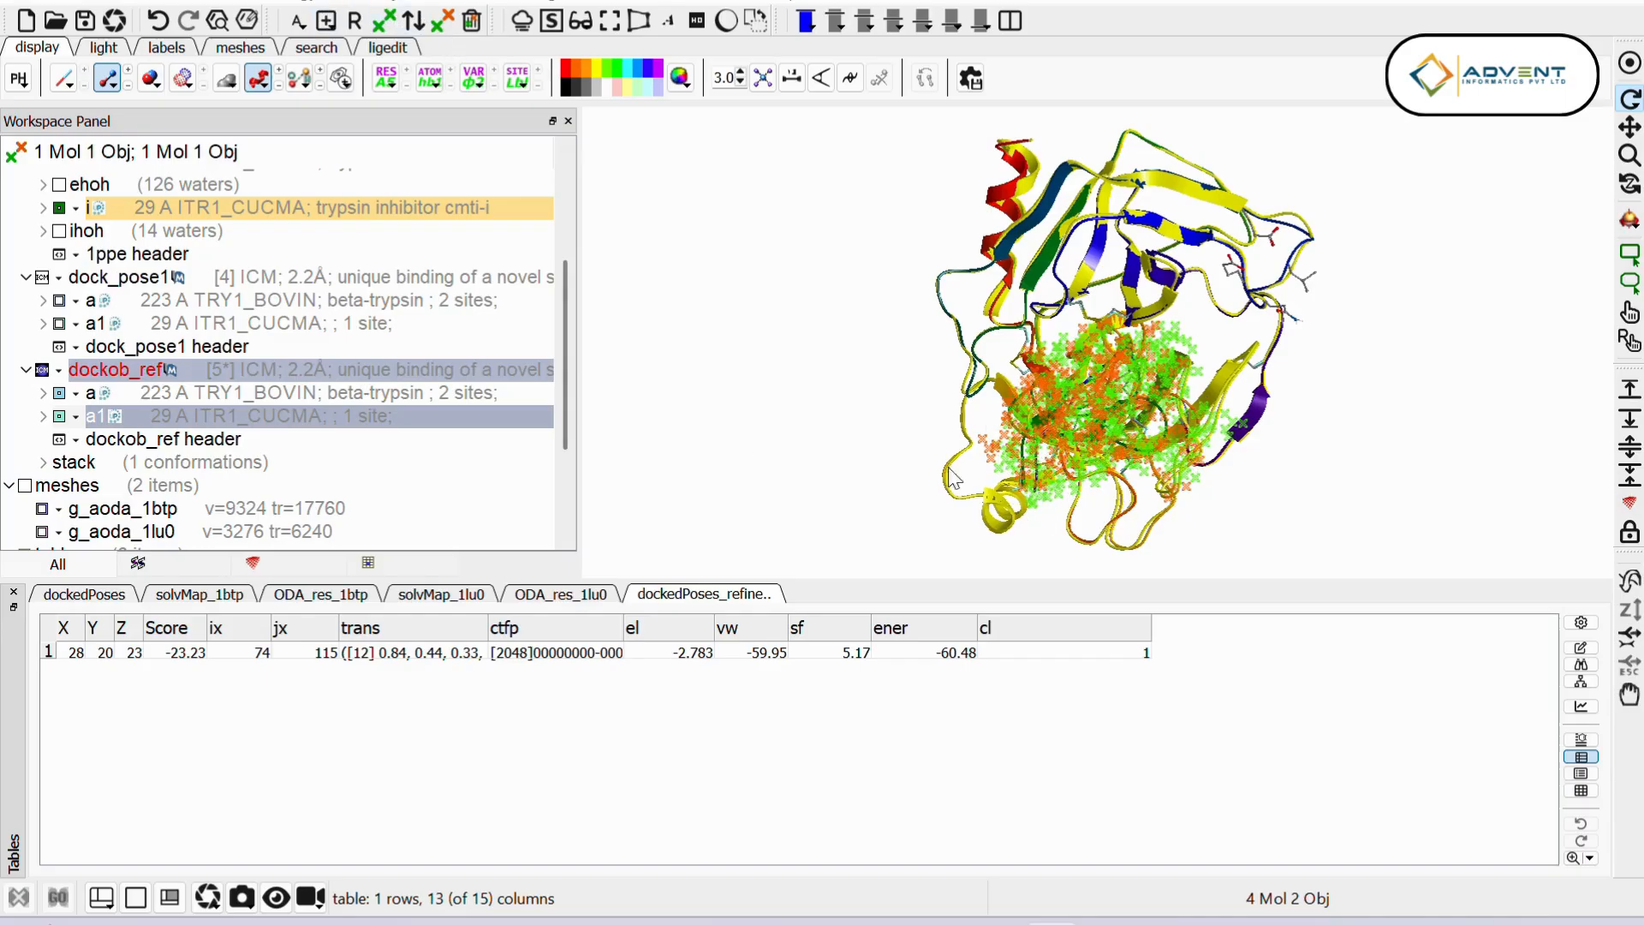
{"action": "left_click_drag", "start_coordinate": [1231, 440], "coordinate": [1067, 302]}
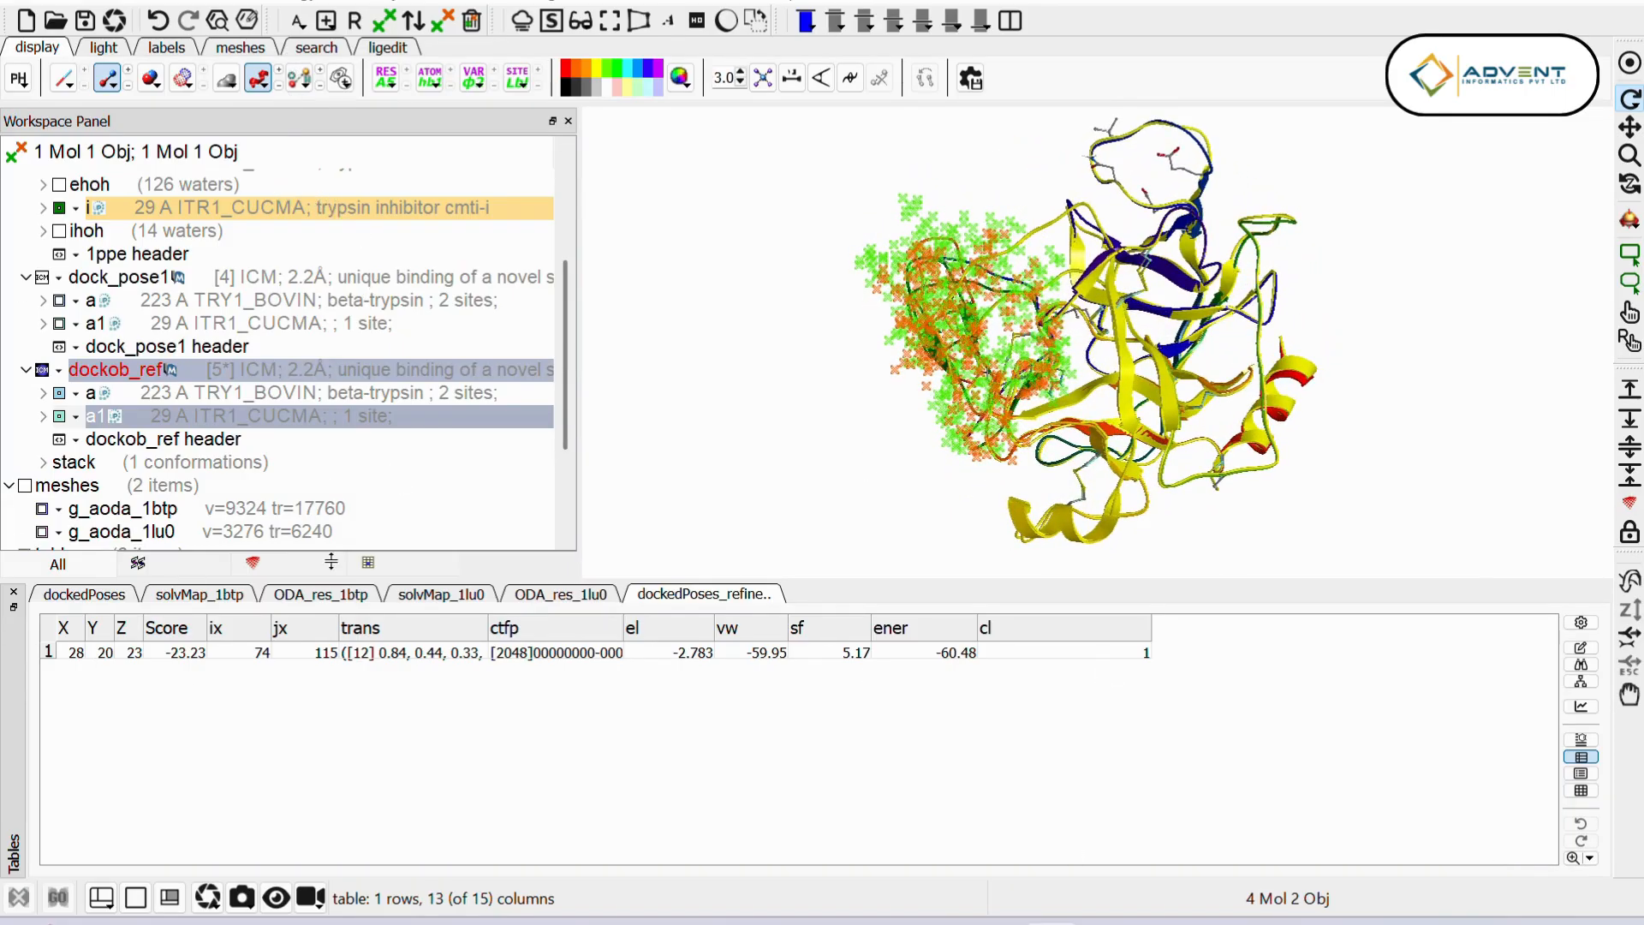
Step: Calculate the Cartesian RMSD between the two selected inhibitor chains, kept in place, with no alignment and all selected atoms
{"action": "left_click", "coordinate": [56, 3]}
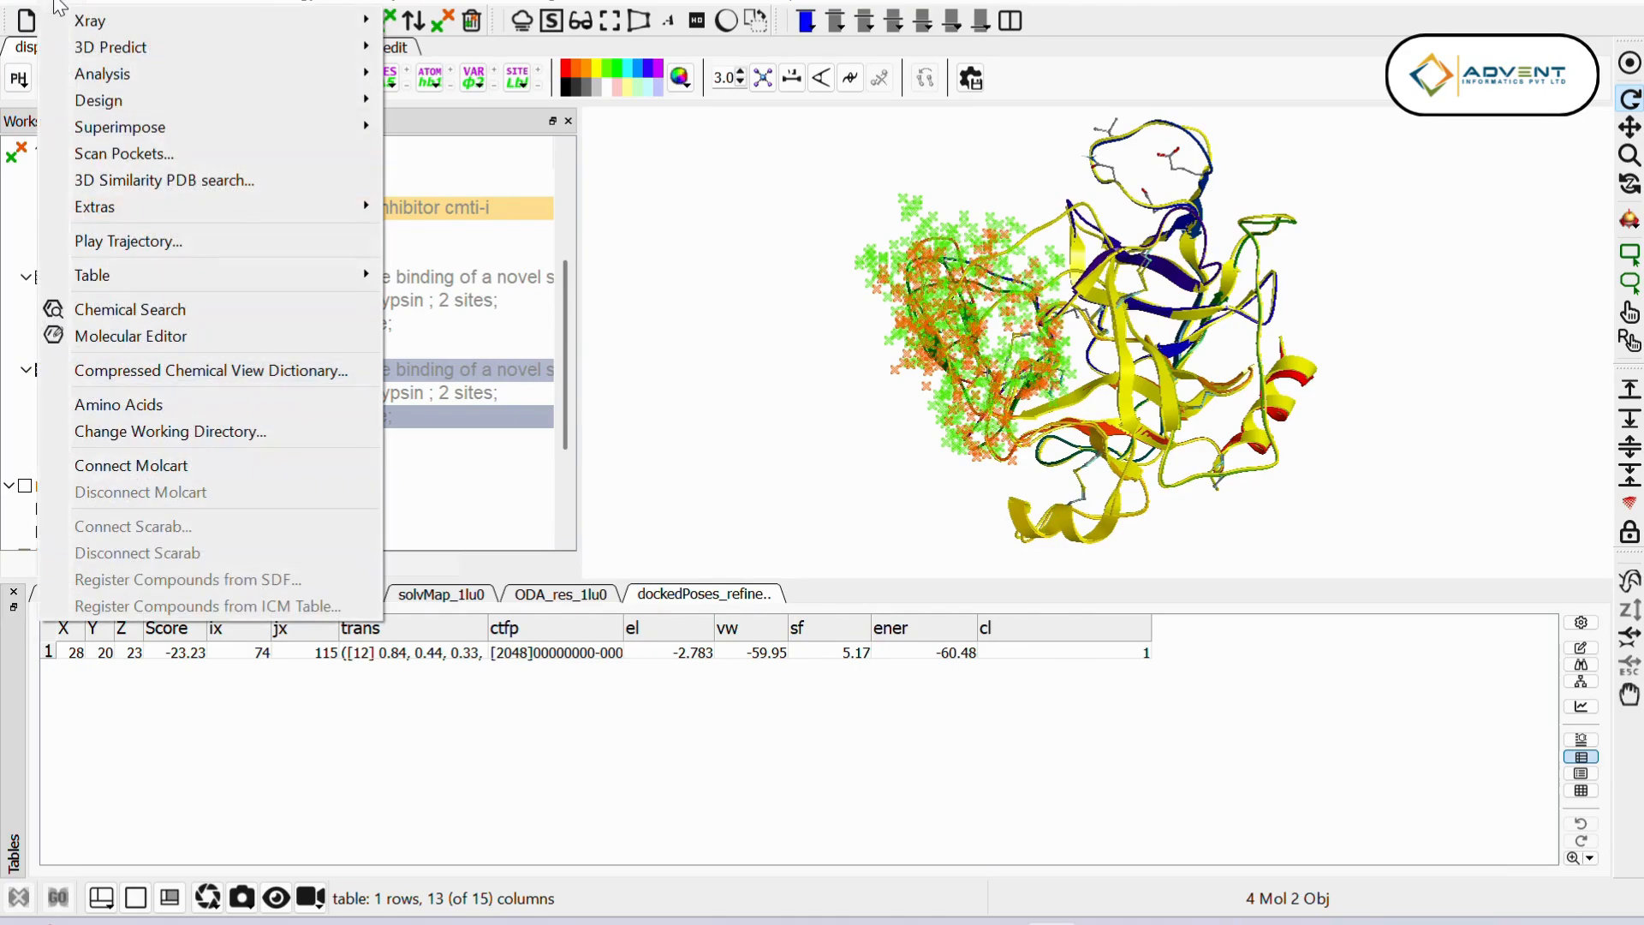
{"action": "mouse_move", "coordinate": [122, 76]}
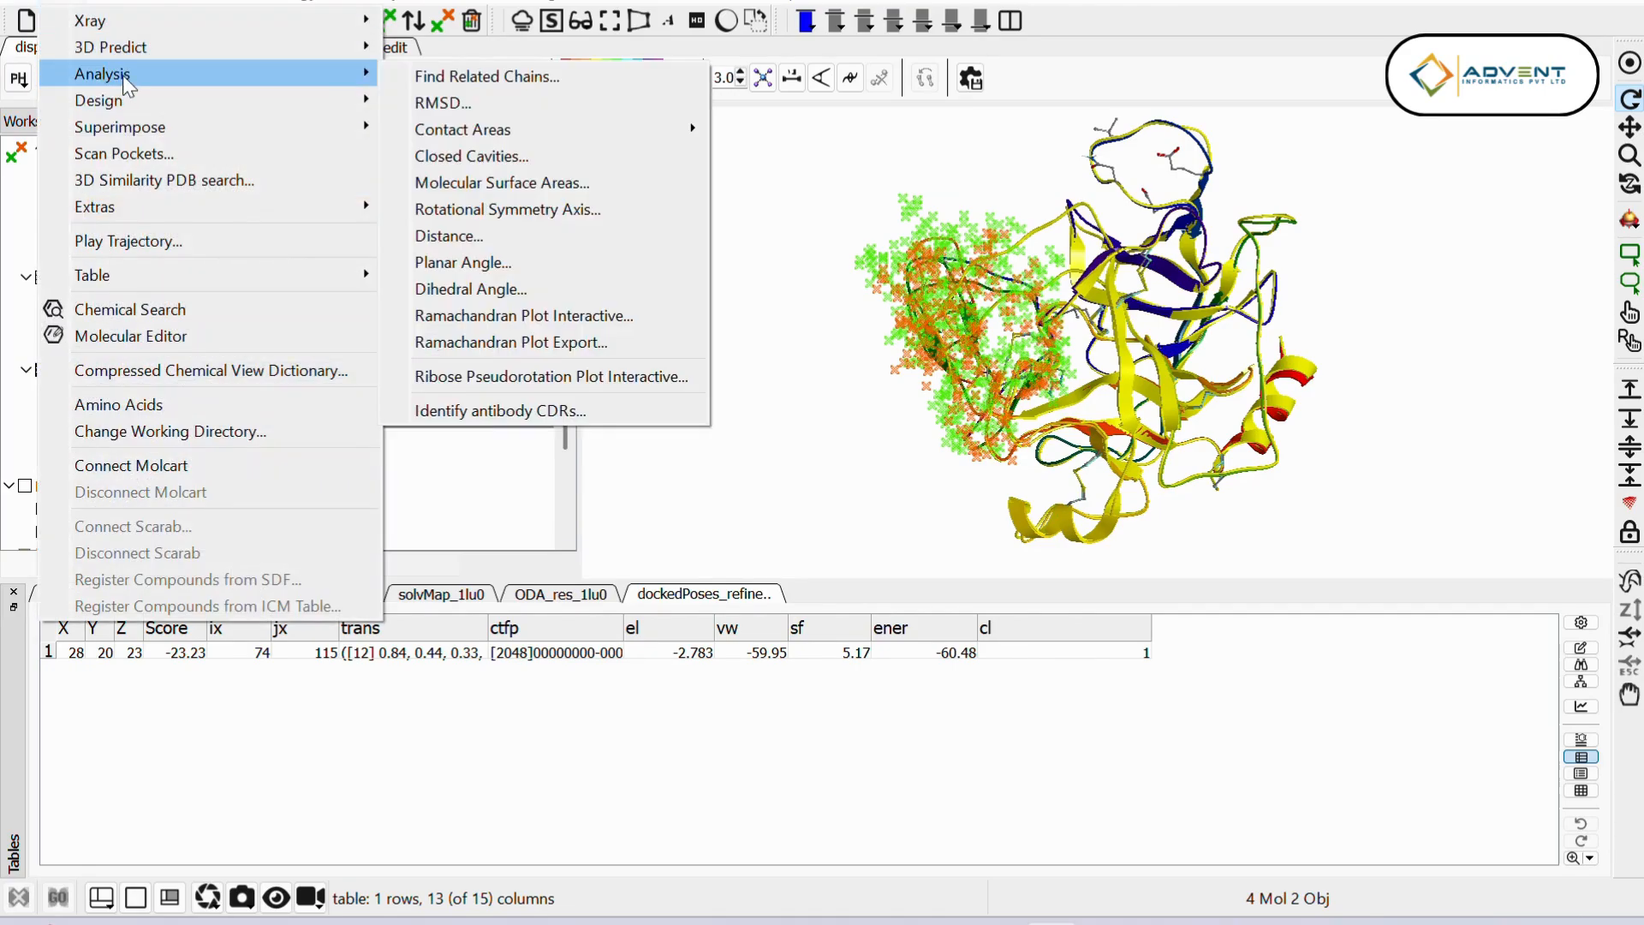
{"action": "left_click", "coordinate": [414, 103]}
{"action": "left_click_drag", "start_coordinate": [789, 262], "coordinate": [354, 202]}
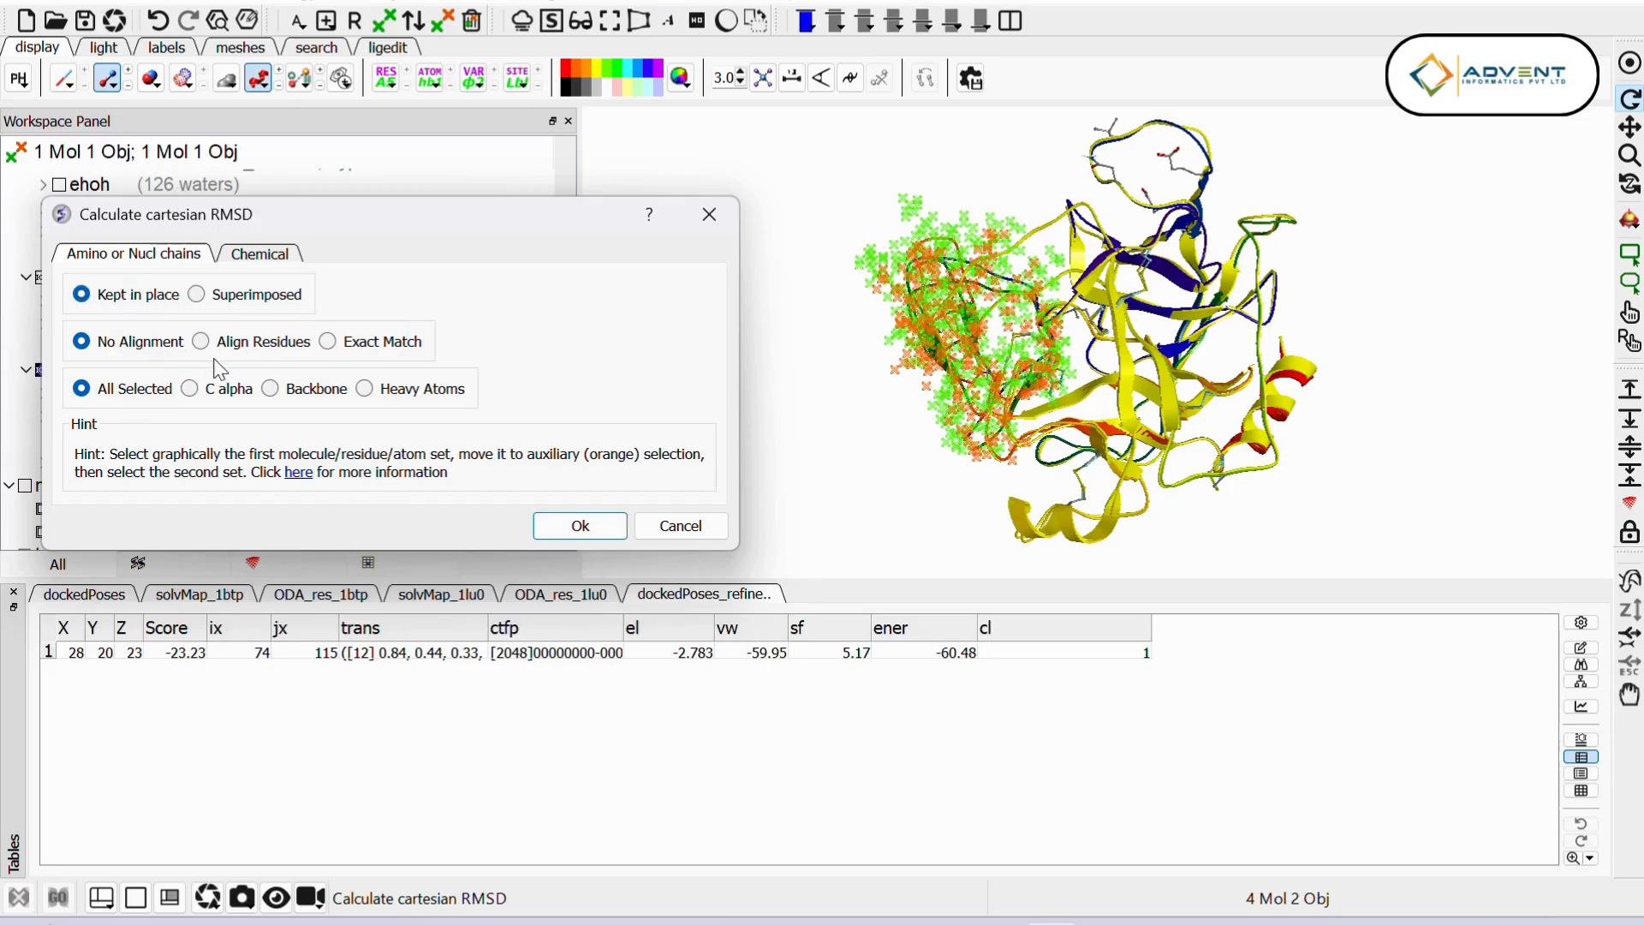
{"action": "left_click", "coordinate": [564, 529]}
{"action": "left_click_drag", "start_coordinate": [815, 383], "coordinate": [619, 390]}
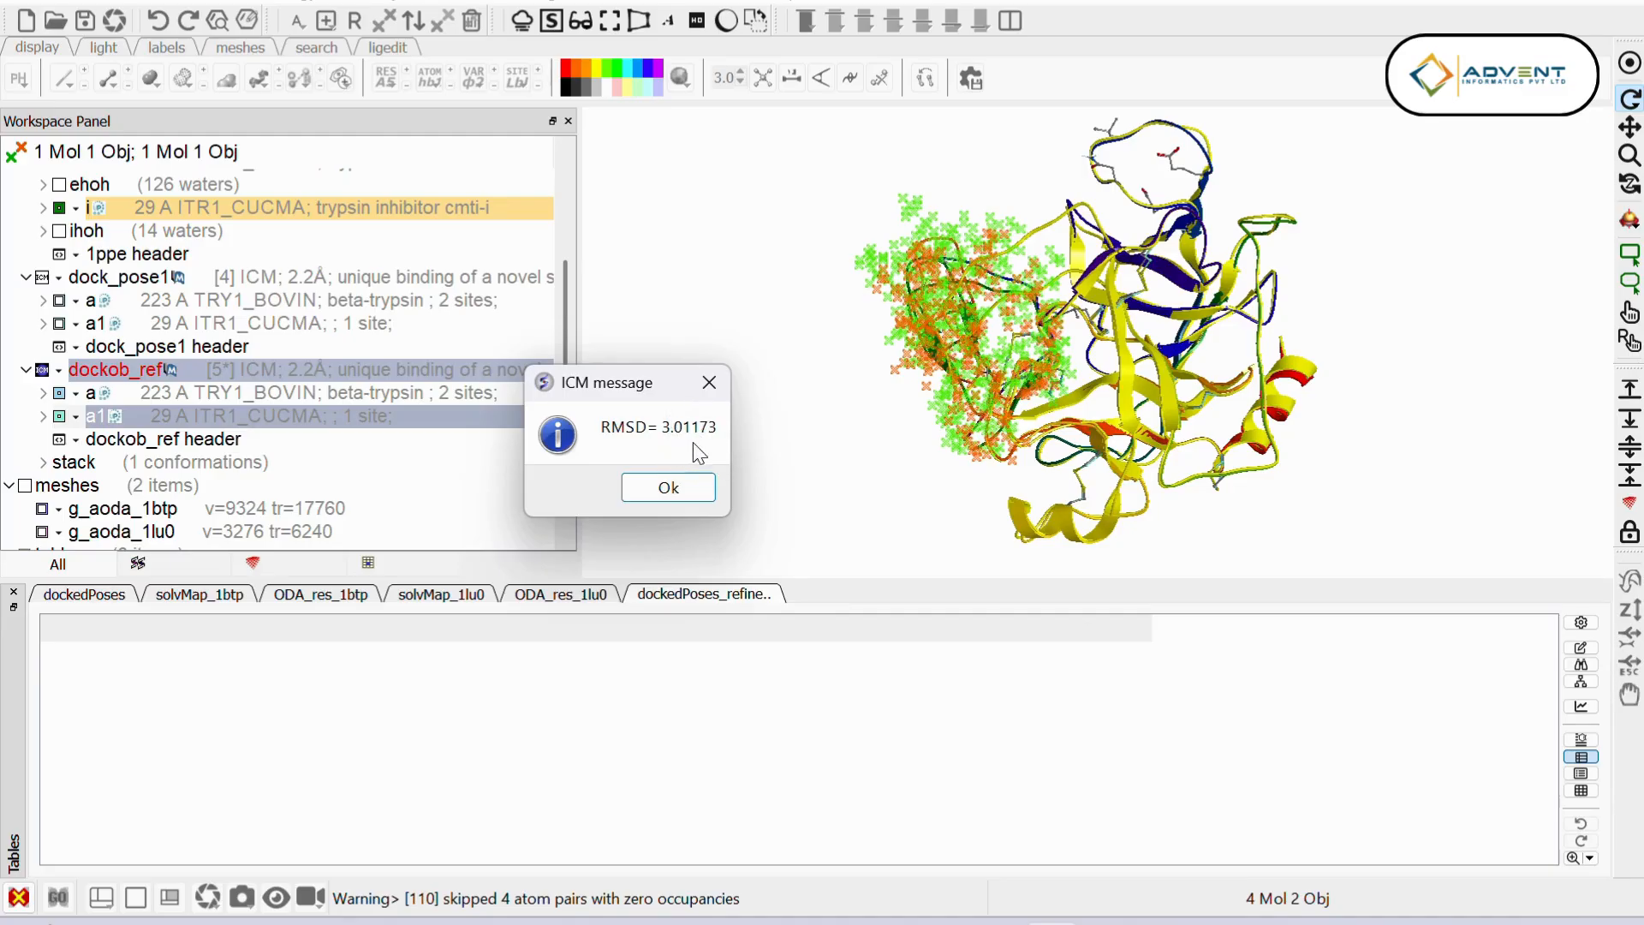
{"action": "left_click", "coordinate": [652, 493]}
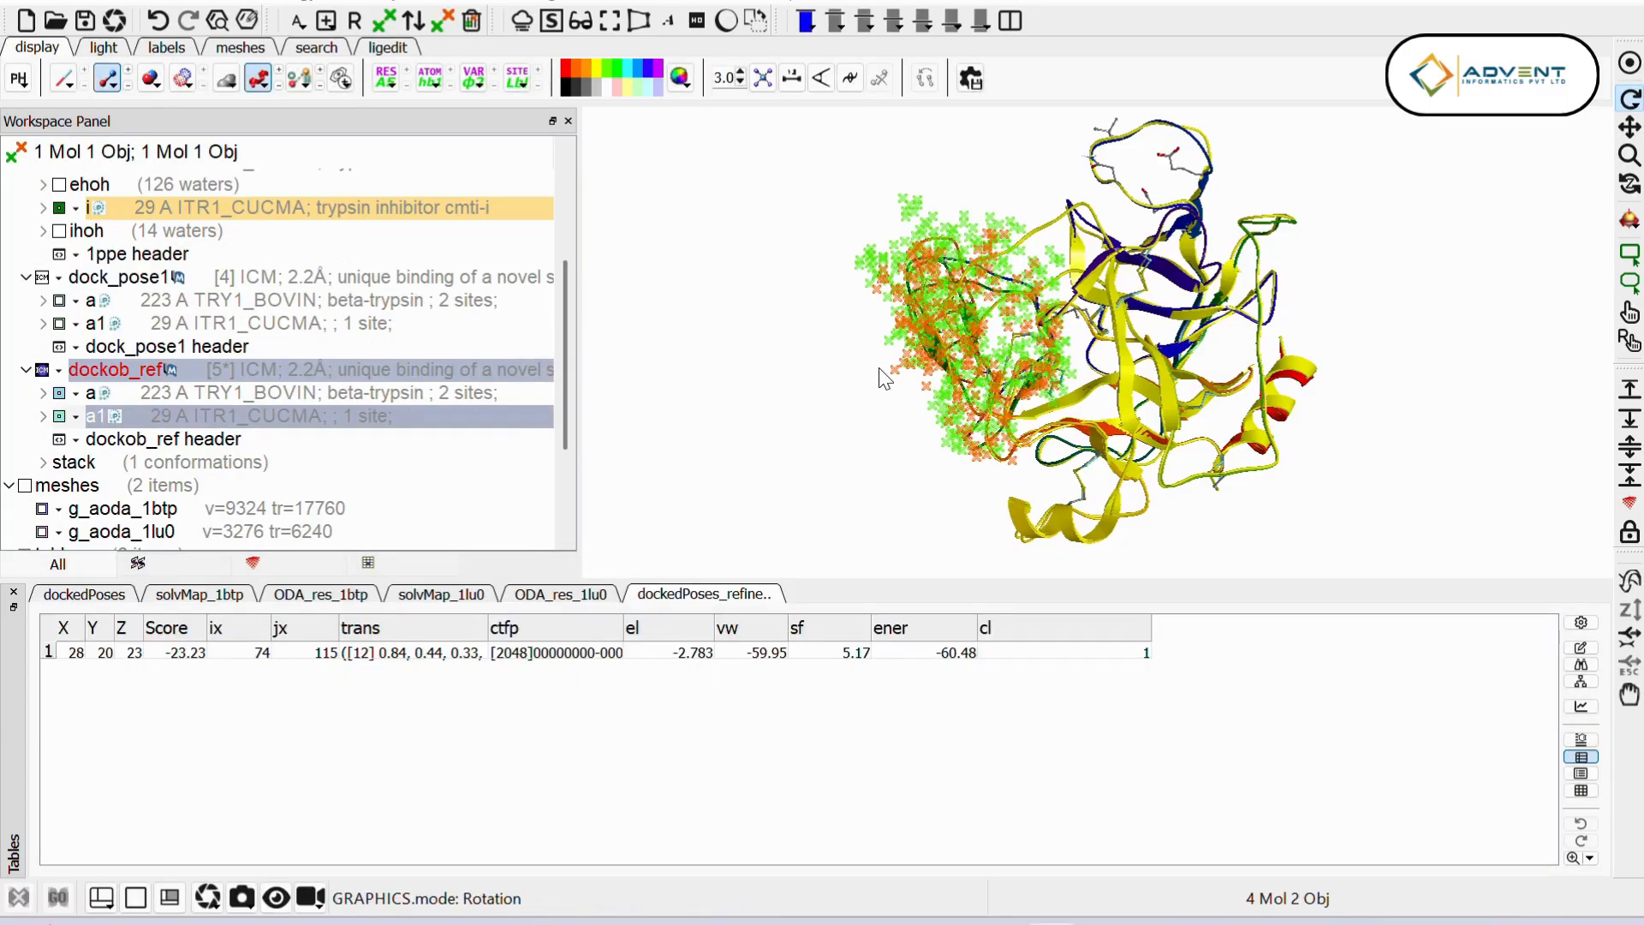